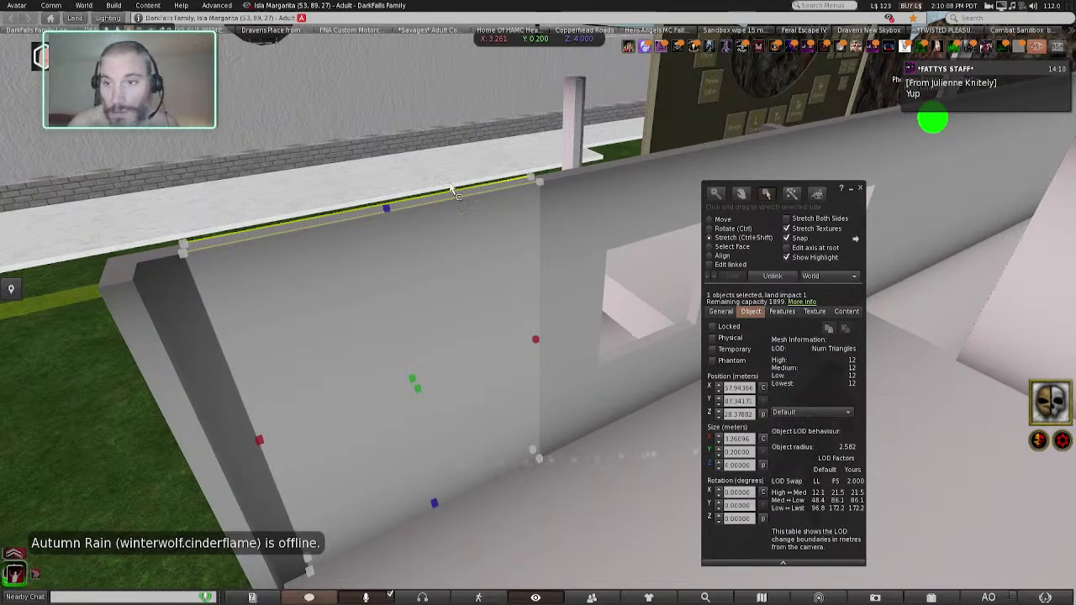
# - Send "i was like well hell if i had known that i would have gotten you guys a long time ago" to *FATTYS STAFF* chat and close it
pyautogui.click(968, 92)
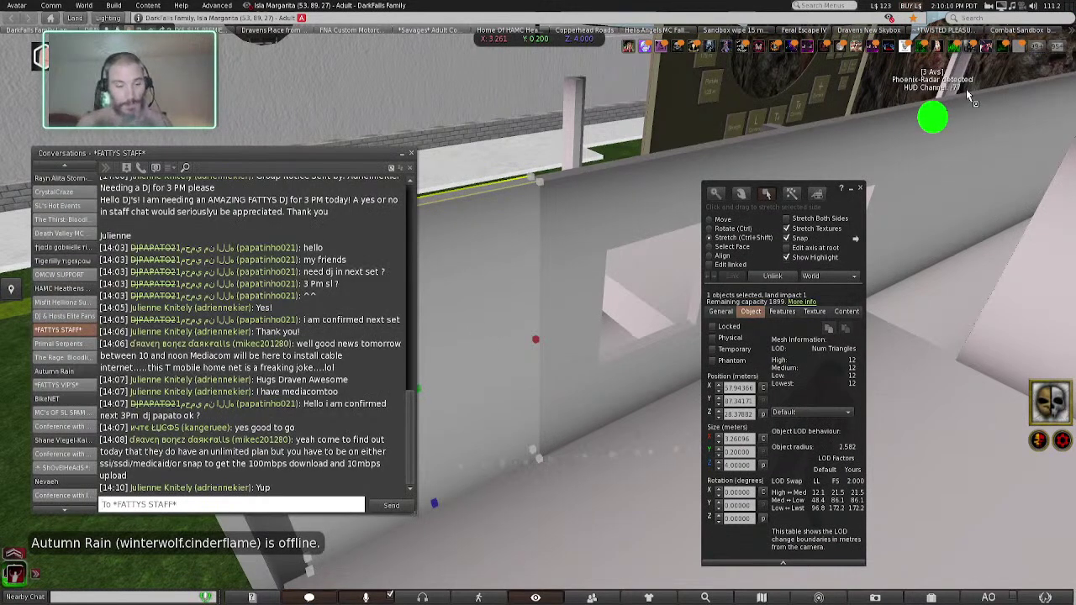
pyautogui.write('i was like well hell if i had known that i would have gott')
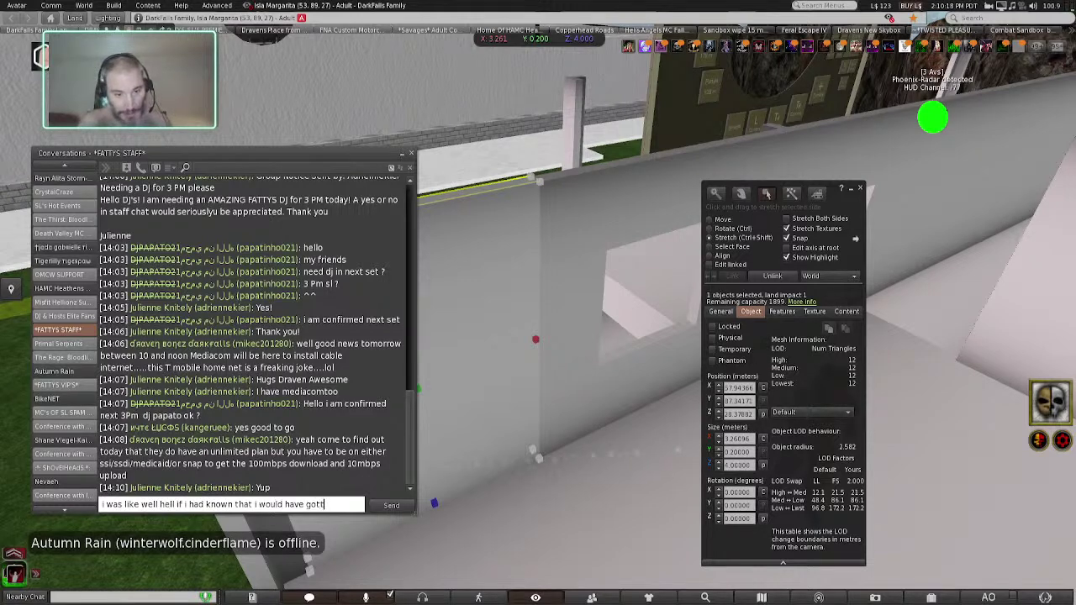
pyautogui.write('guys a long time ago')
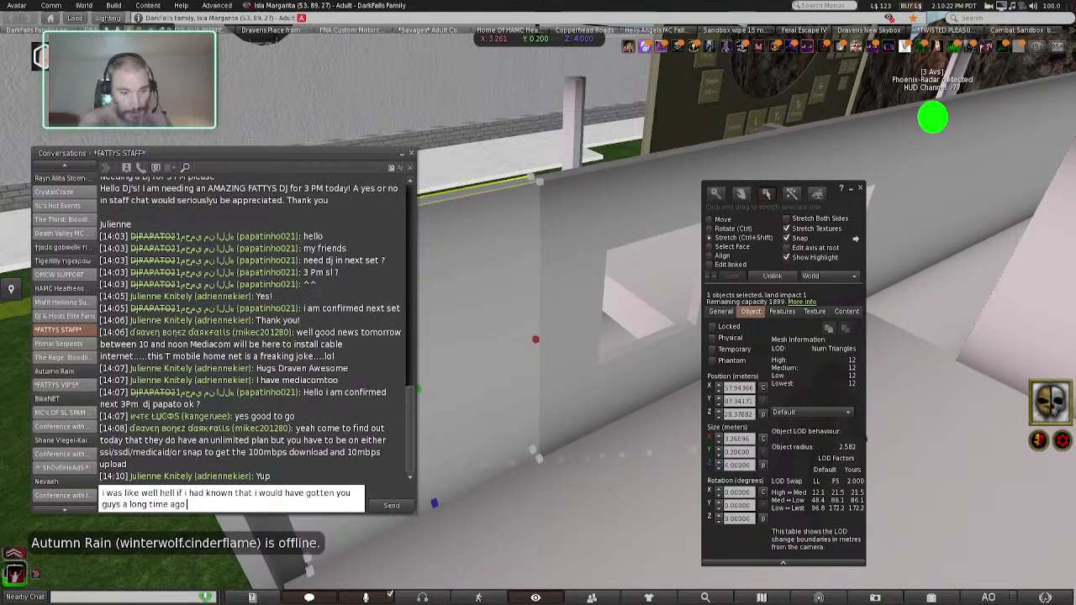
pyautogui.press('Return')
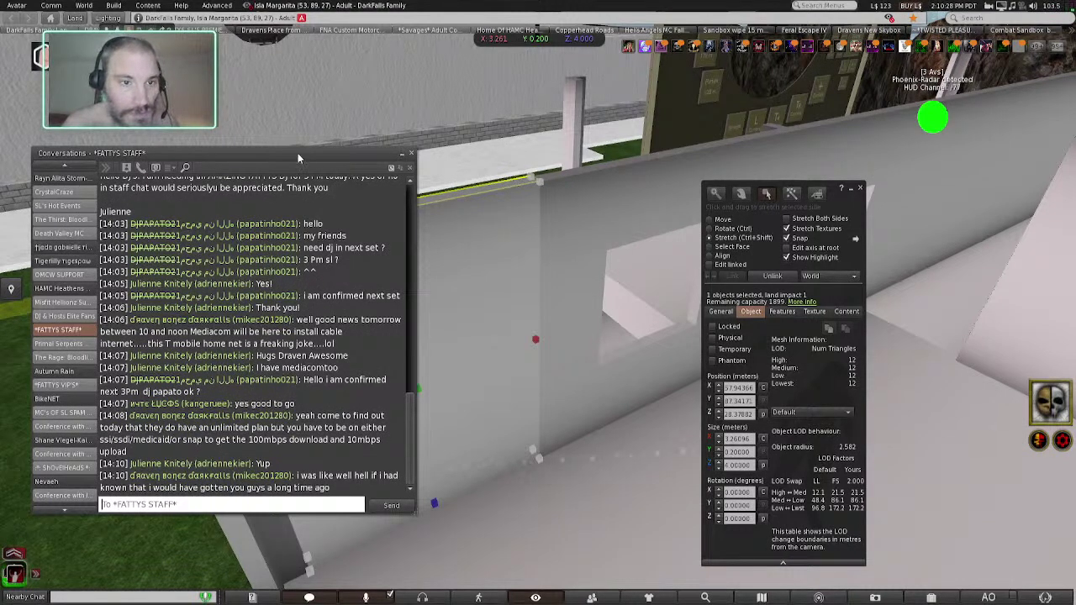
pyautogui.moveTo(297, 152); pyautogui.dragTo(303, 57)
pyautogui.click(357, 40)
# - Stretch the selected plain wall panel along X to about 3.263 m so its edge meets the neighbouring window wall
pyautogui.scroll(3, 451, 333)
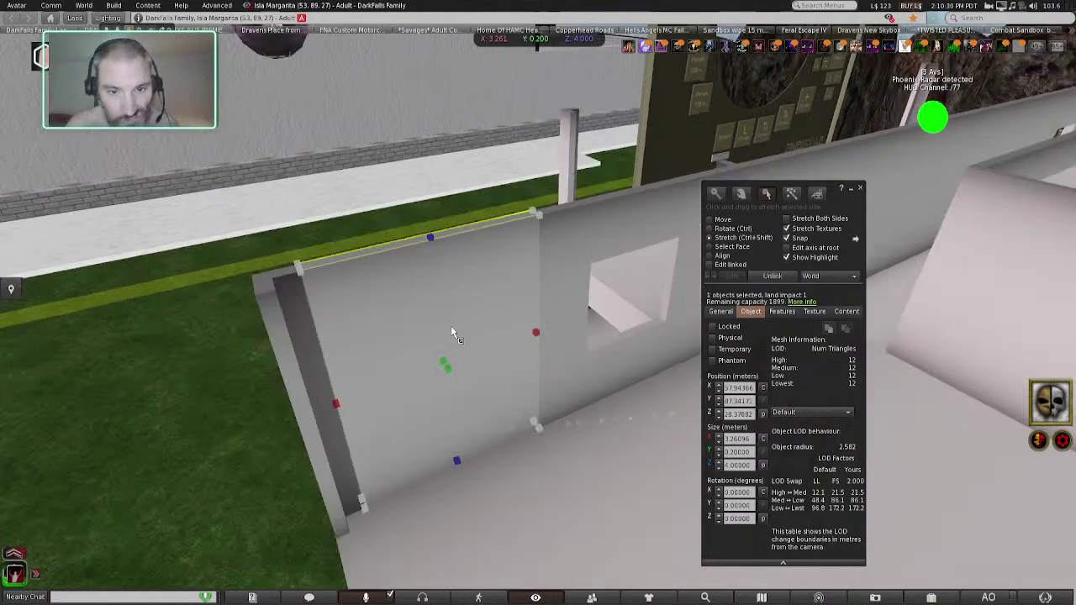
pyautogui.scroll(2, 451, 334)
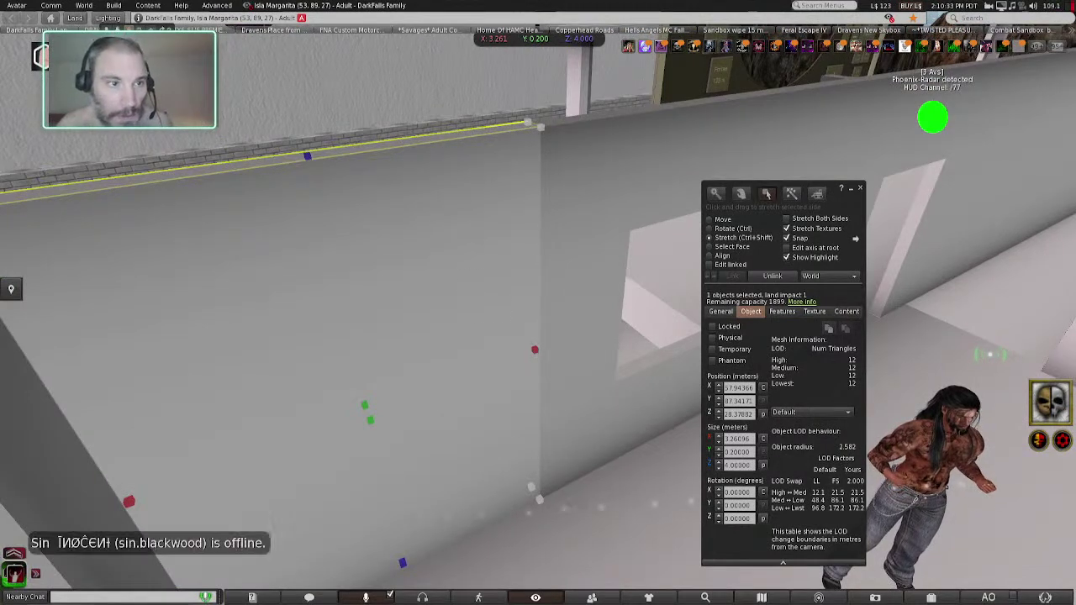
pyautogui.keyDown('ctrl'); pyautogui.keyDown('alt'); pyautogui.moveTo(538, 319); pyautogui.dragTo(425, 361); pyautogui.keyUp('alt'); pyautogui.keyUp('ctrl')
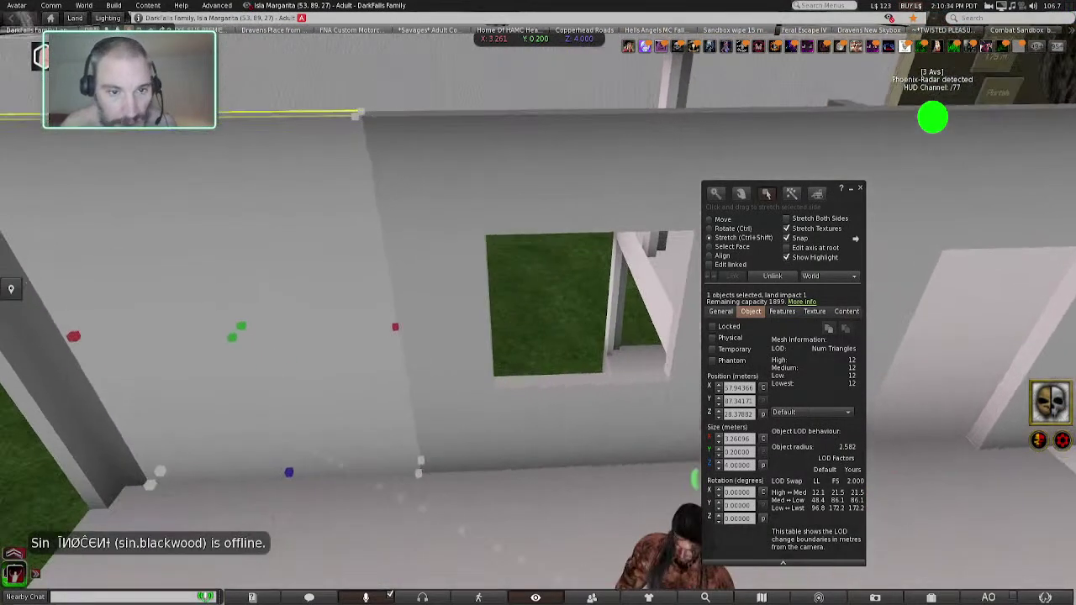
pyautogui.moveTo(395, 327); pyautogui.dragTo(397, 330)
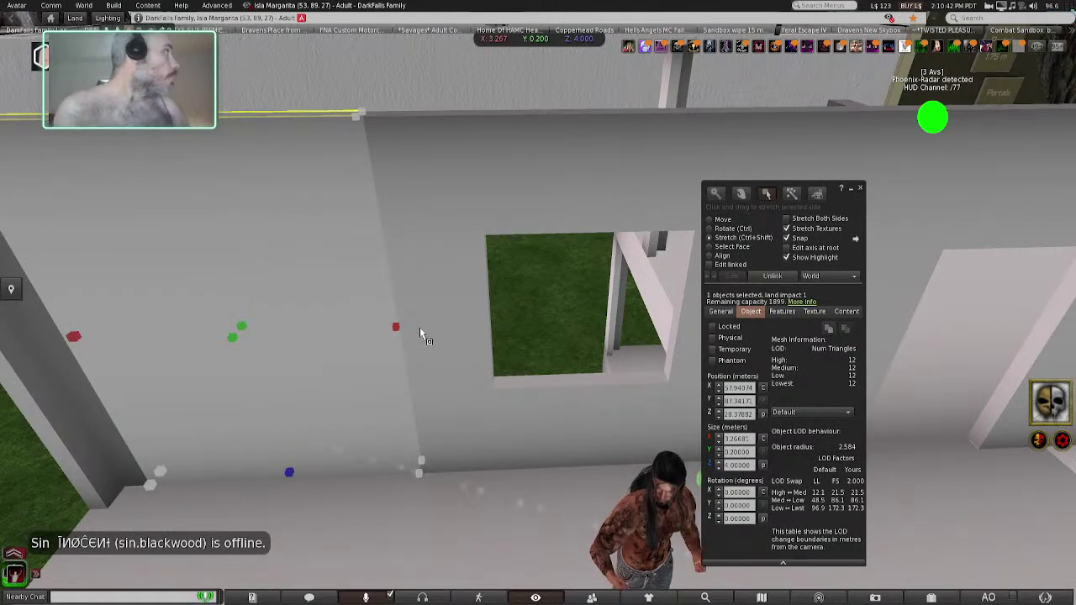
pyautogui.moveTo(396, 327); pyautogui.dragTo(397, 328)
pyautogui.click(709, 219)
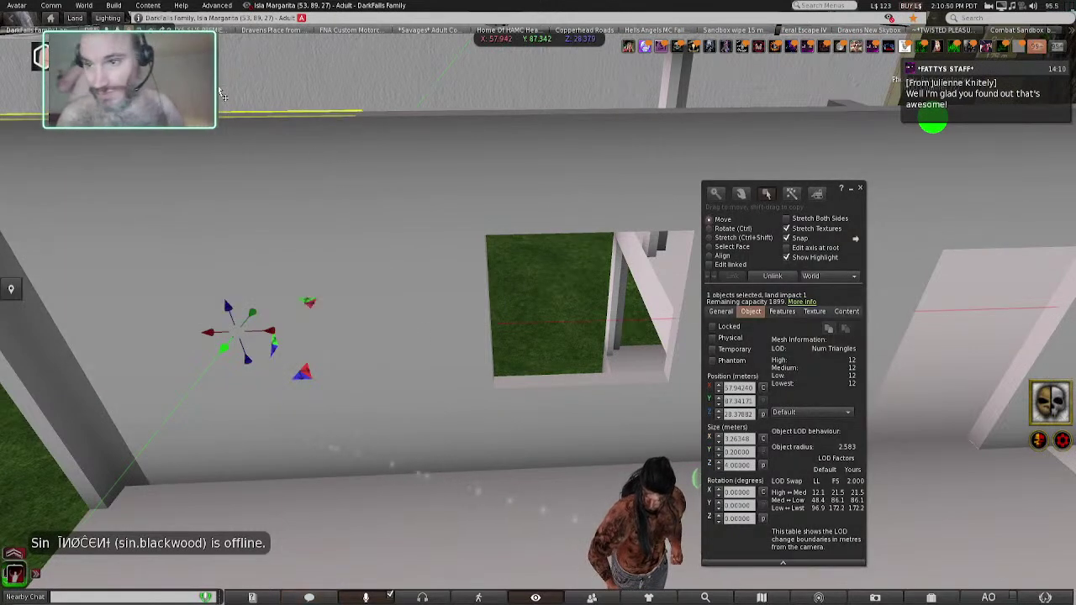
# - Delete the ZimberLab USER LICENCE AGREEMENT notecard from the plain wall panel's contents
pyautogui.keyDown('alt'); pyautogui.moveTo(223, 88); pyautogui.dragTo(88, 197); pyautogui.keyUp('alt')
pyautogui.keyDown('ctrl'); pyautogui.keyDown('alt'); pyautogui.moveTo(358, 298); pyautogui.dragTo(357, 316); pyautogui.keyUp('alt'); pyautogui.keyUp('ctrl')
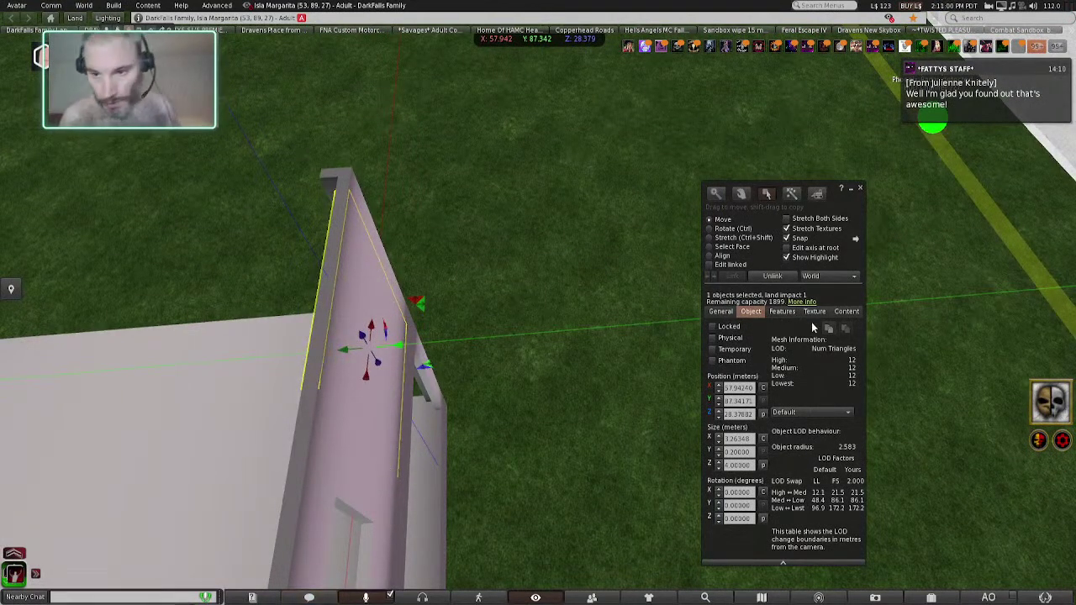
pyautogui.click(846, 312)
pyautogui.rightClick(766, 365)
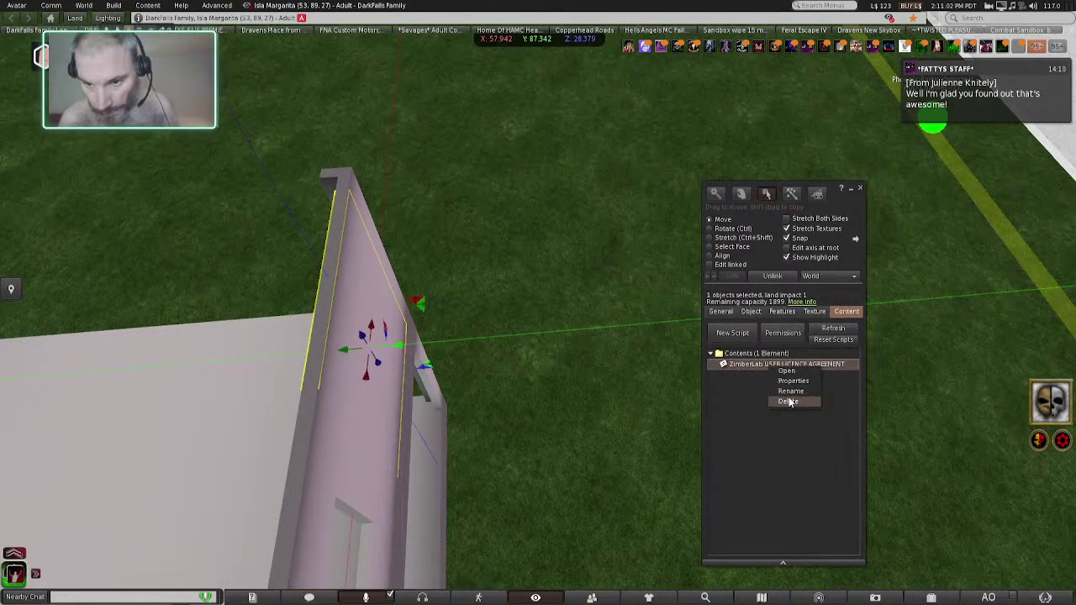
pyautogui.click(788, 401)
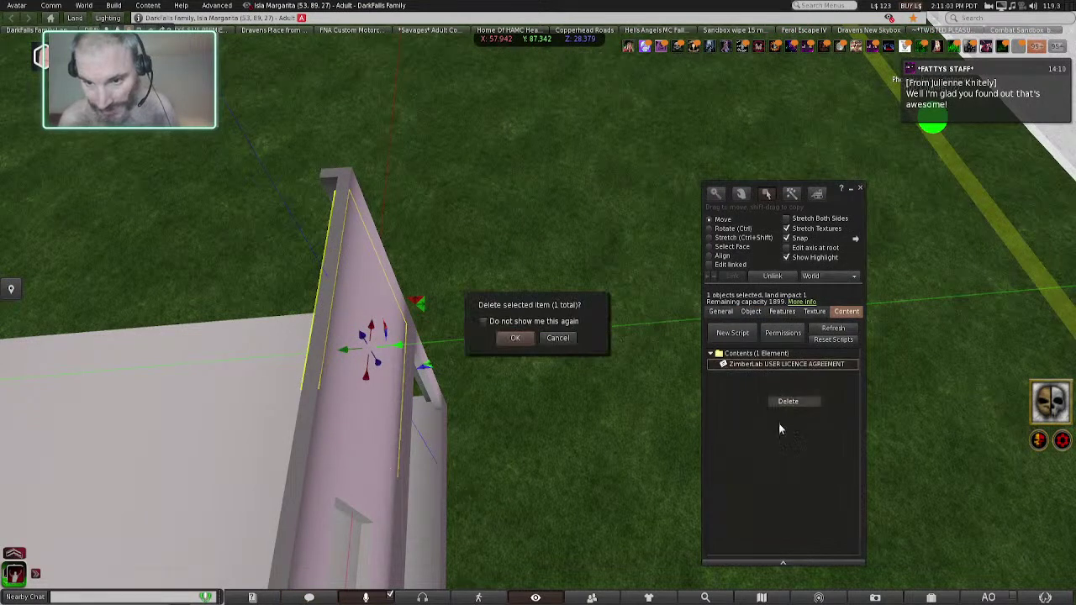
pyautogui.click(516, 338)
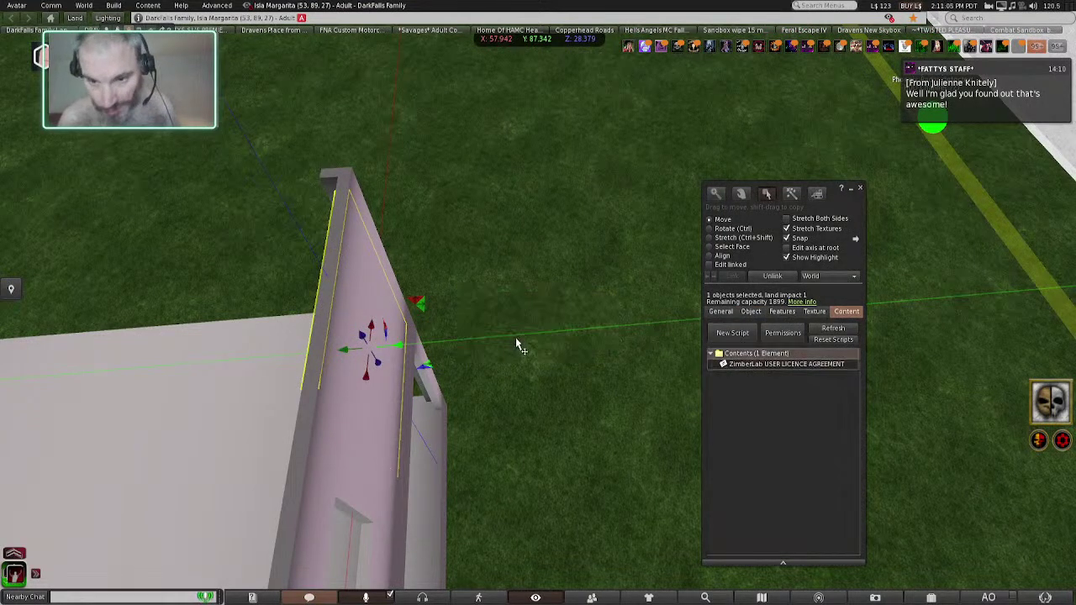
# - Name the plain wall panel House Walls, describe it as DarkFalls Creations, and remove the next owner's transfer permission
pyautogui.click(717, 313)
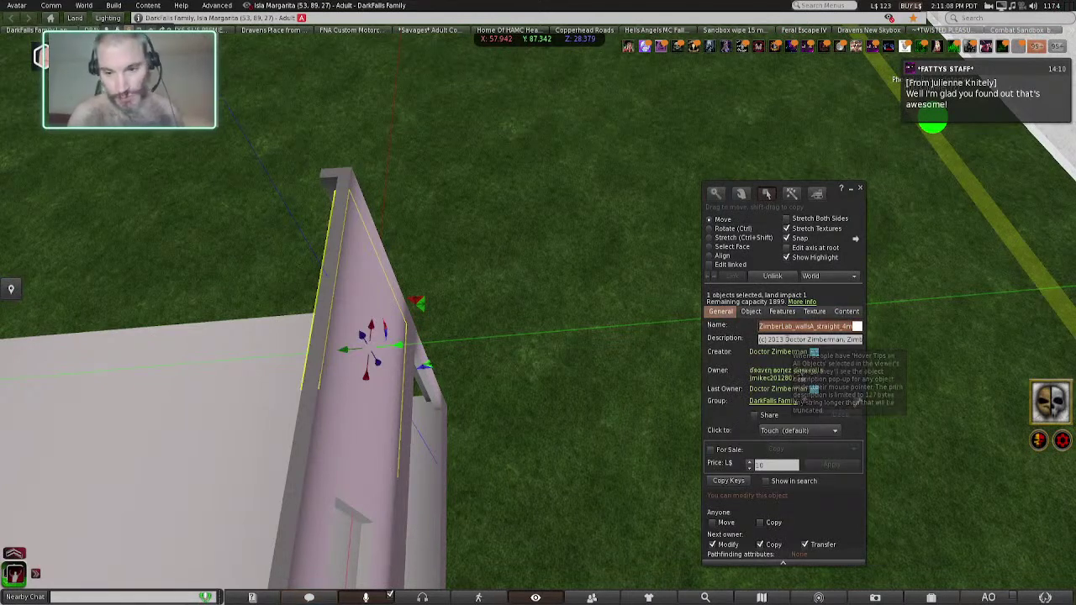
pyautogui.write('house Walls')
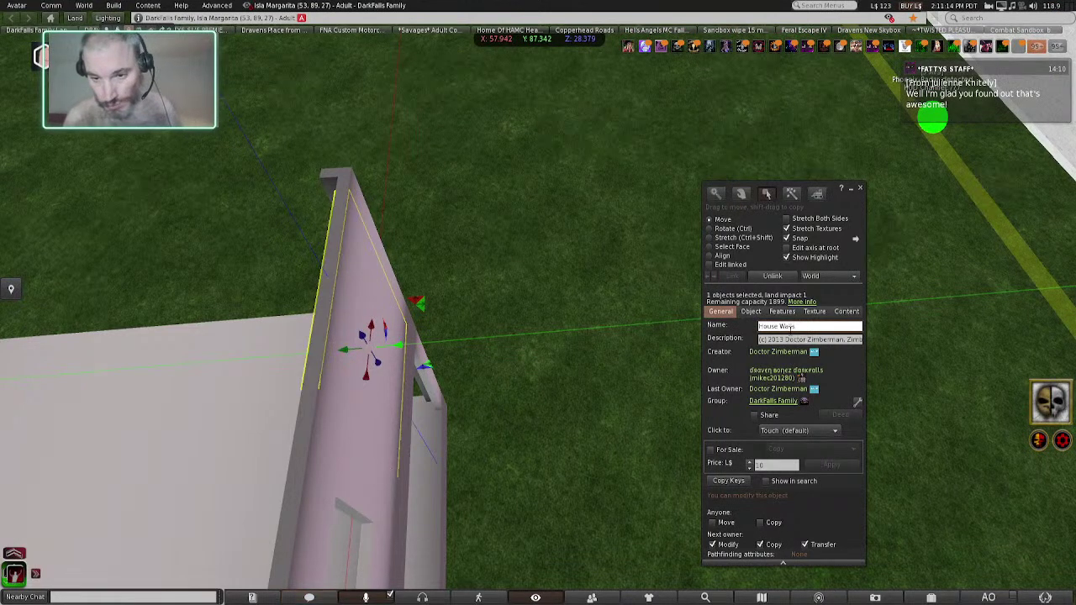
pyautogui.press('Tab')
pyautogui.write('DarkFalls Creations')
pyautogui.press('Return')
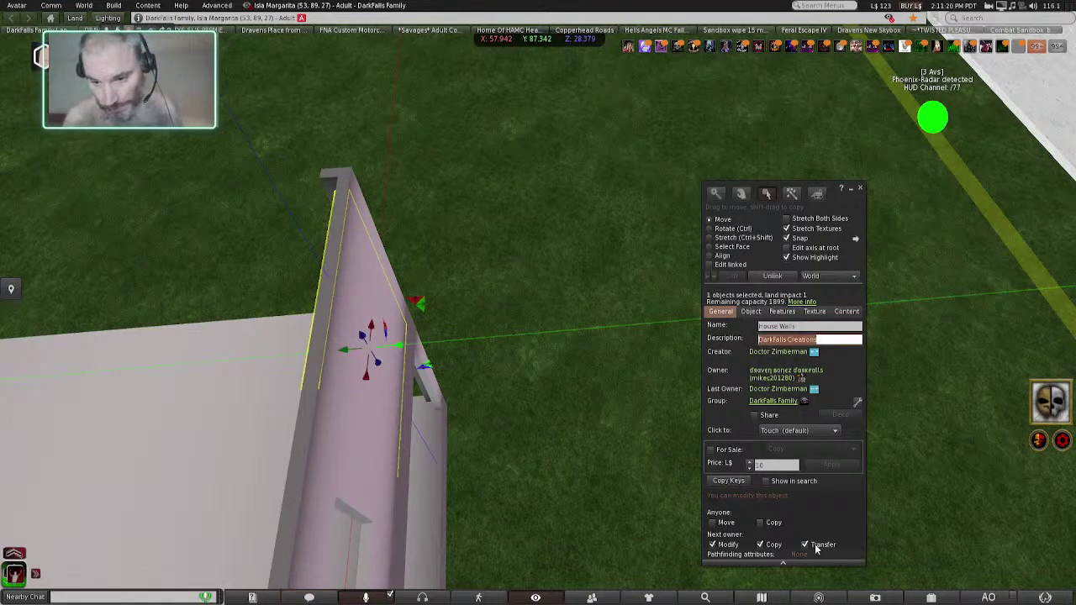
pyautogui.click(805, 544)
pyautogui.click(860, 190)
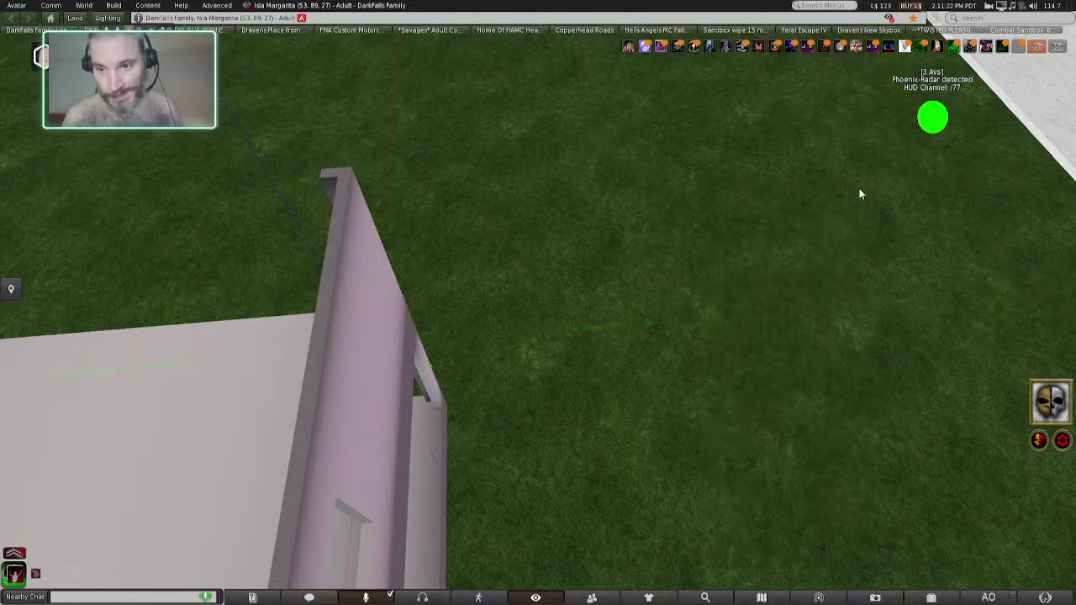
# - Copy the House Walls panel across the floor along Y to about 94.831 m, toward the opposite corner post
pyautogui.hotkey('ctrl', 'alt', 'shift', 'Left')
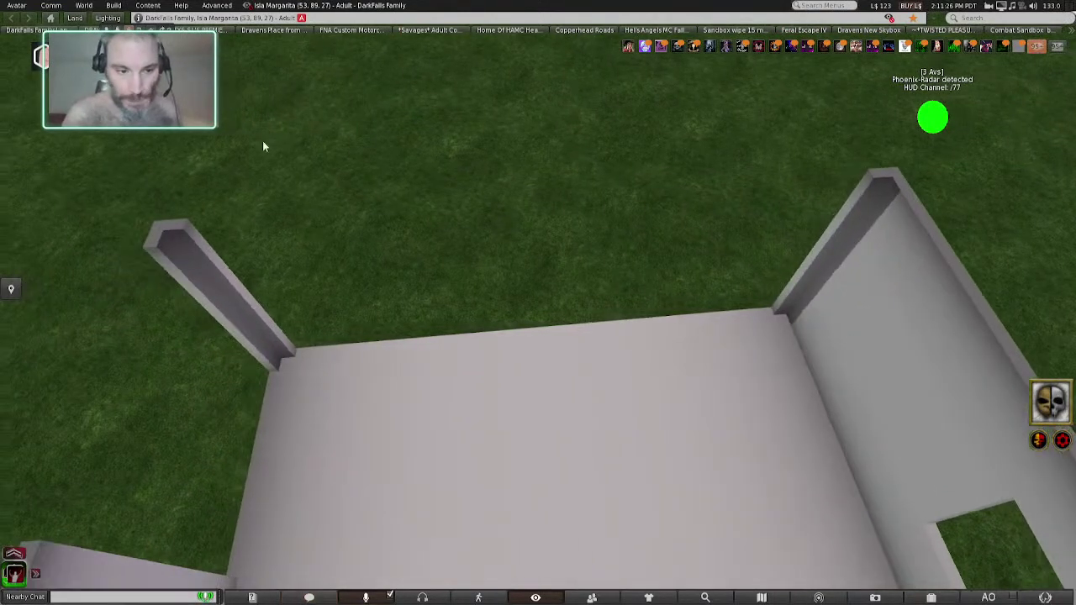
pyautogui.scroll(-2, 479, 359)
pyautogui.rightClick(785, 345)
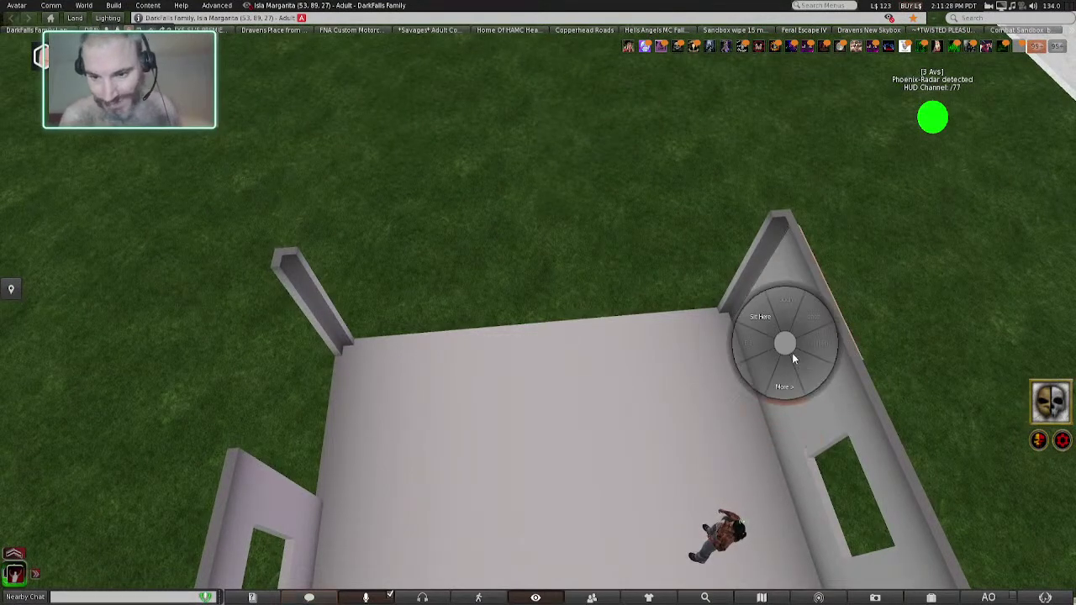
pyautogui.click(814, 368)
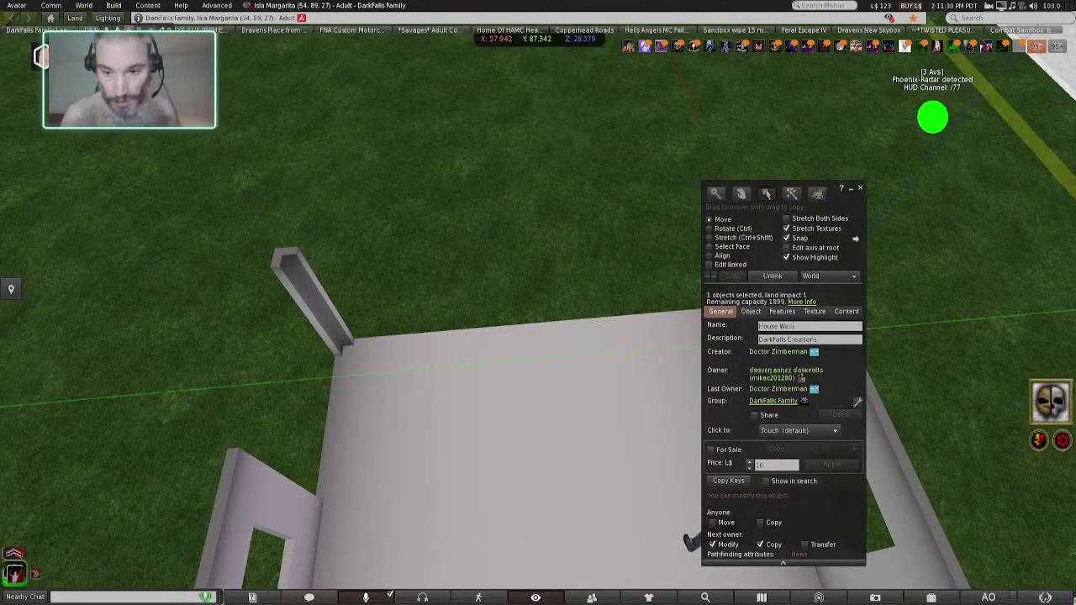
pyautogui.click(858, 188)
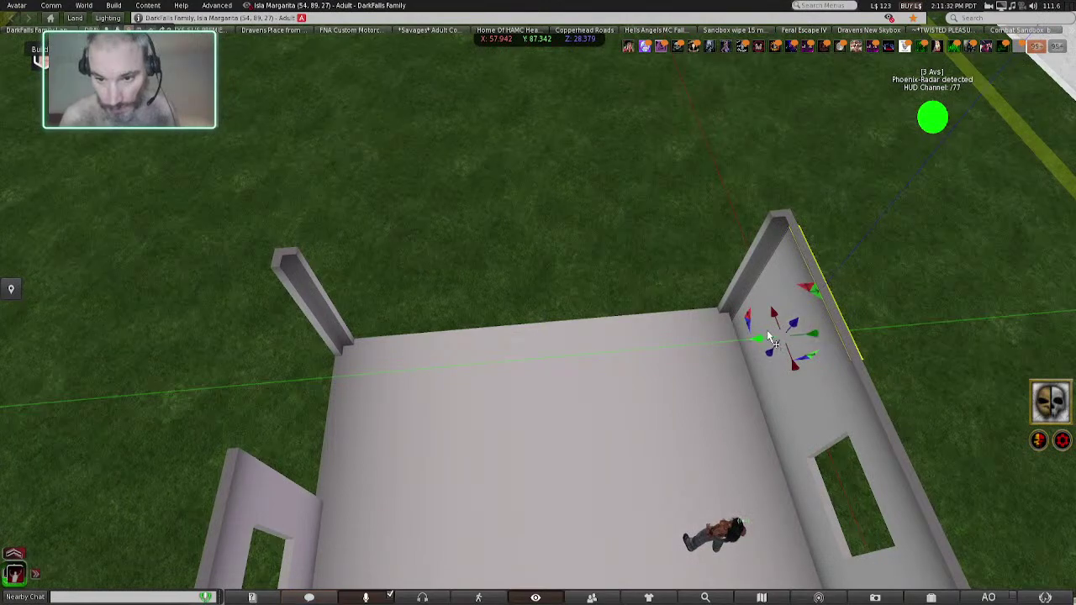
pyautogui.moveTo(765, 350); pyautogui.dragTo(459, 363)
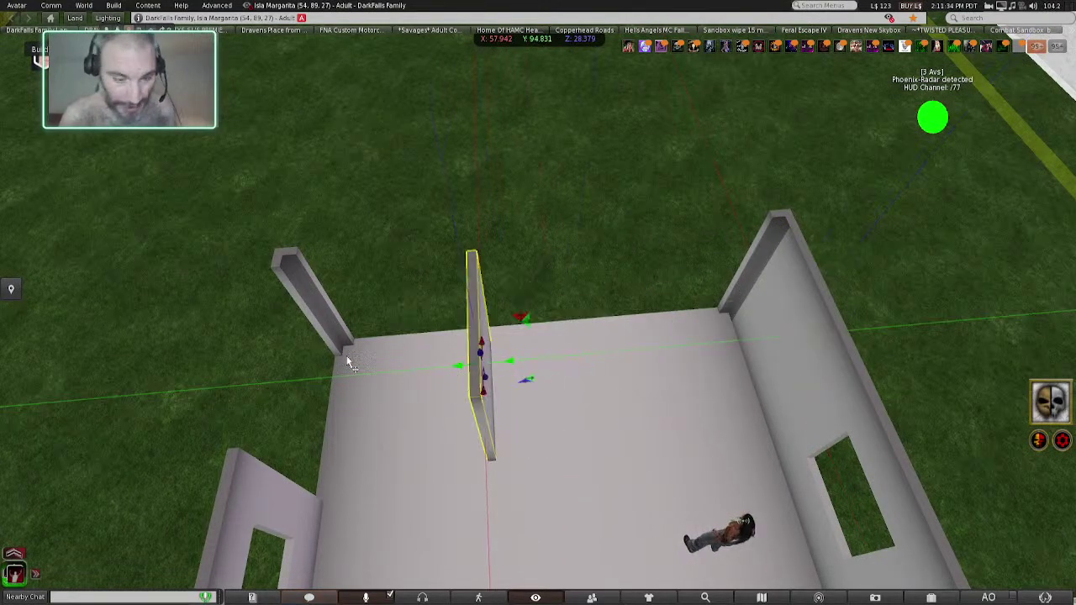
# - Check the contents of the window wall on the opposite side of the floor and rename that wall House Window Frame
pyautogui.click(248, 491)
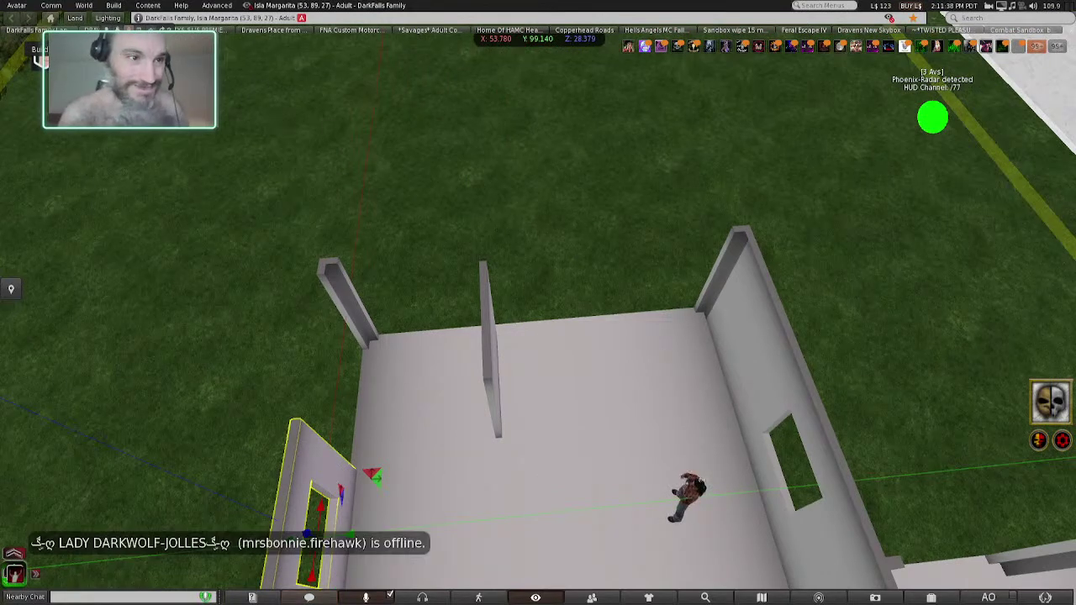
pyautogui.hotkey('ctrl', '3')
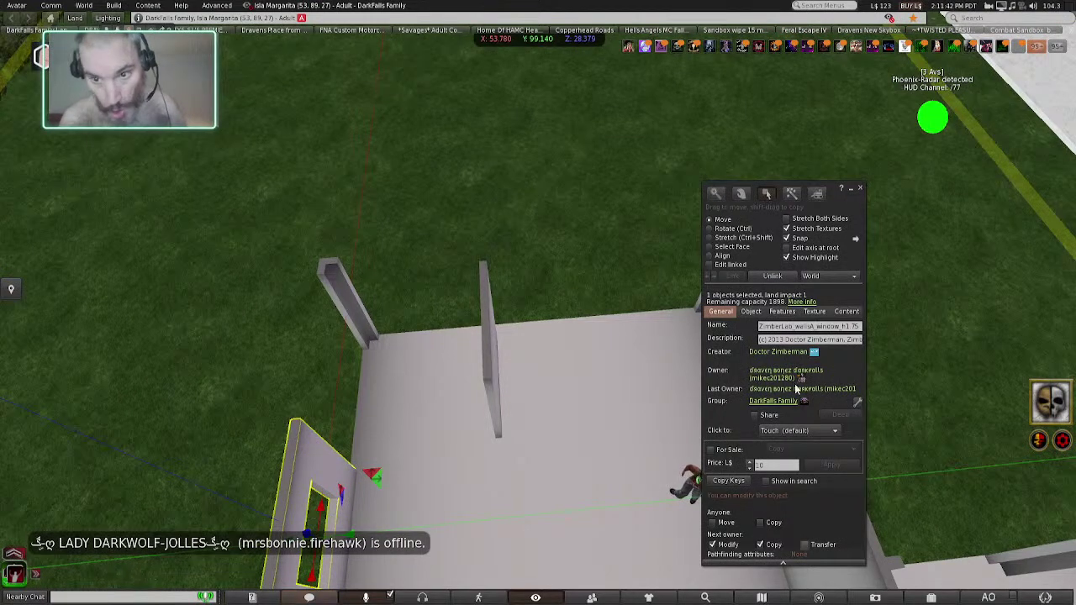
pyautogui.click(846, 312)
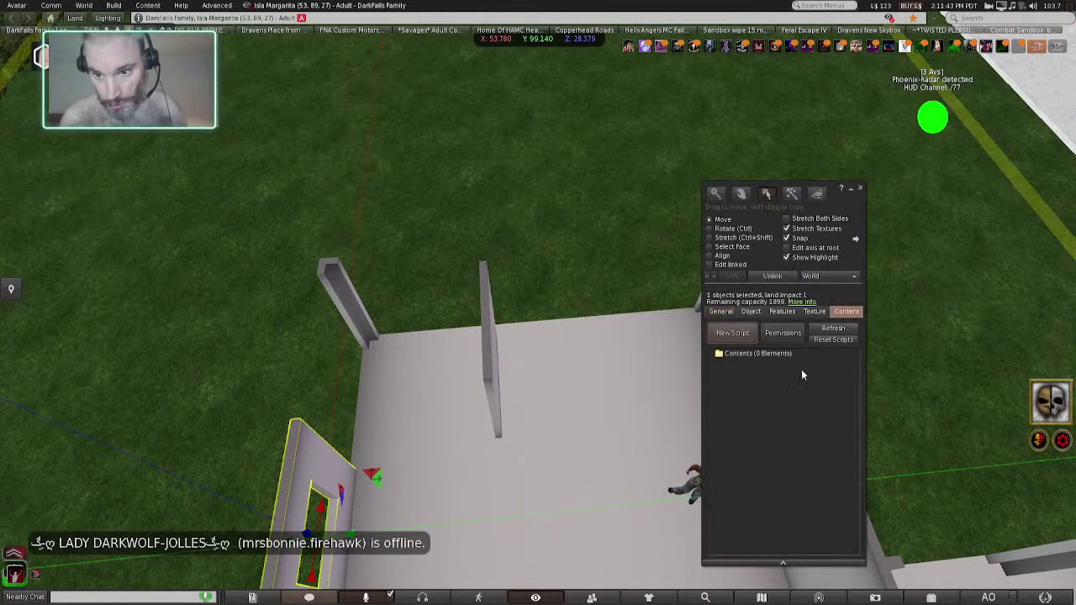
pyautogui.click(731, 312)
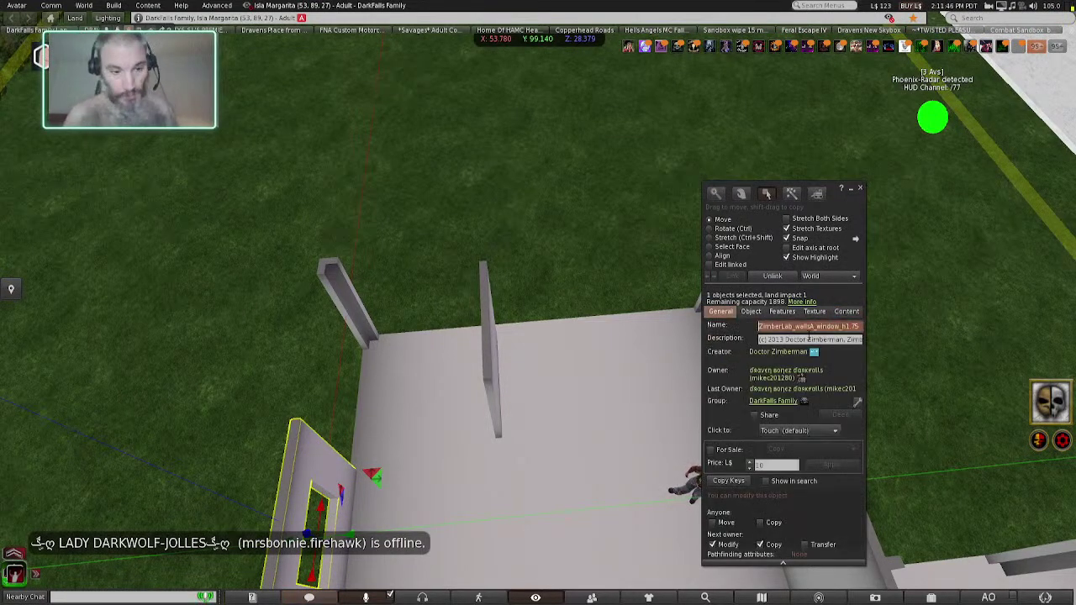
pyautogui.write('How')
pyautogui.write('se')
pyautogui.write(' Window')
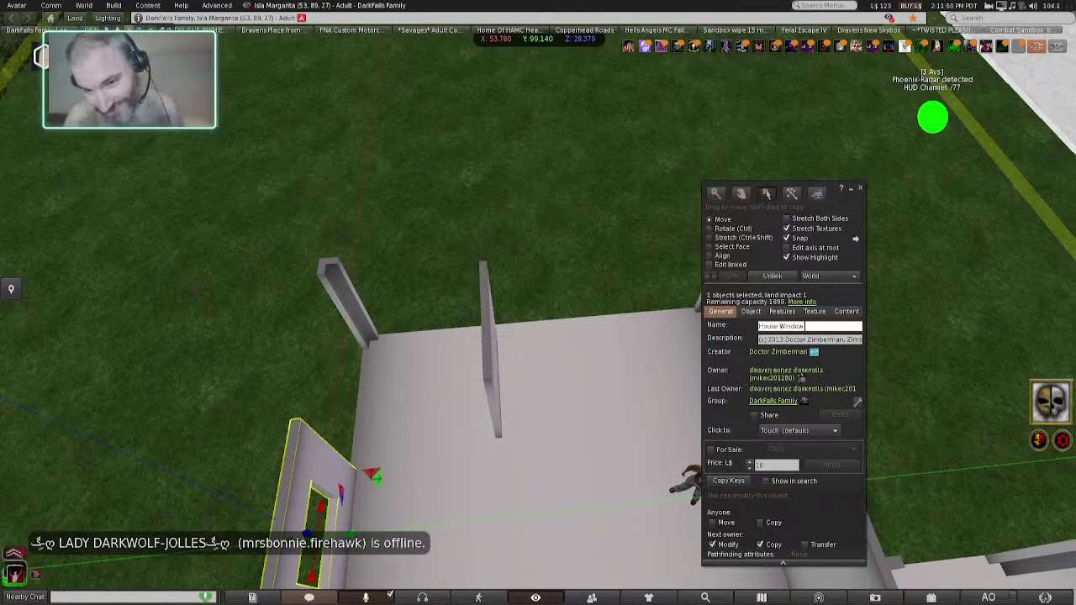
pyautogui.write('ame')
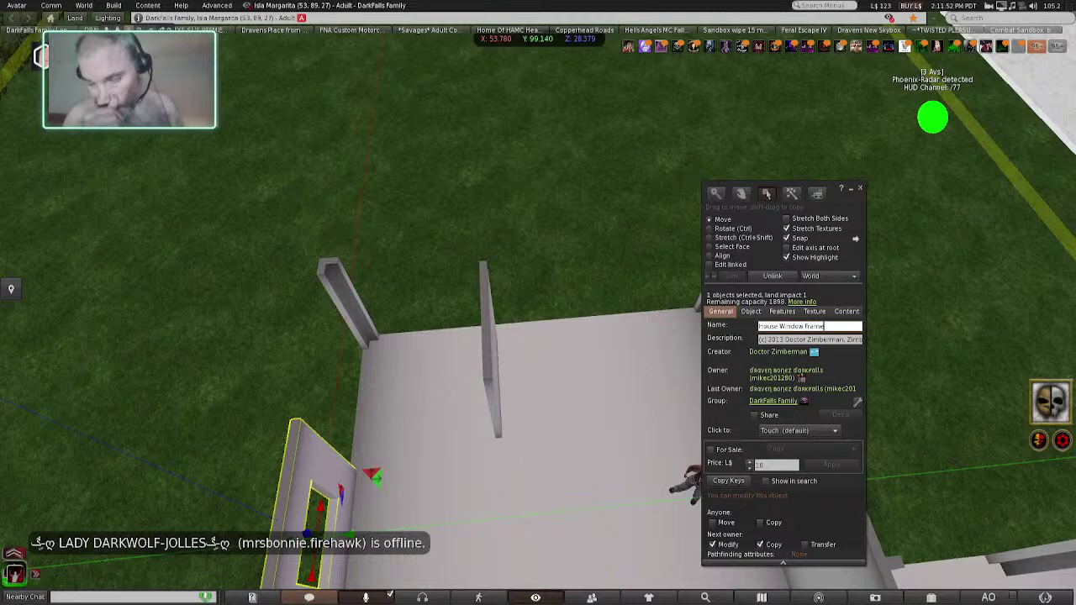
# - Set the House Window Frame's description to DarkFalls Creations and finish editing it
pyautogui.press('Tab')
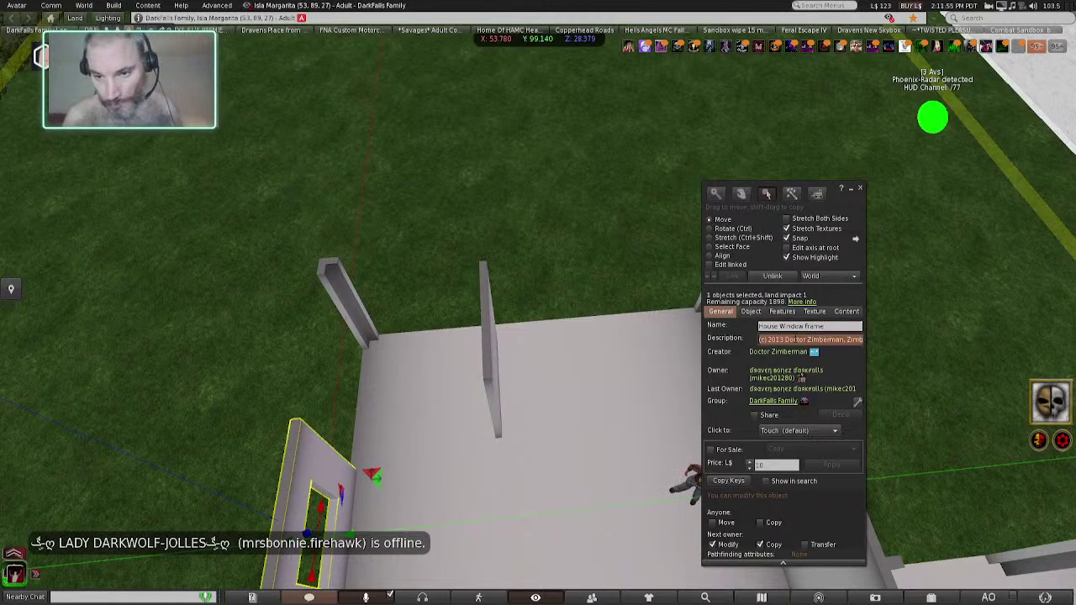
pyautogui.write('DDarkFalls Crea')
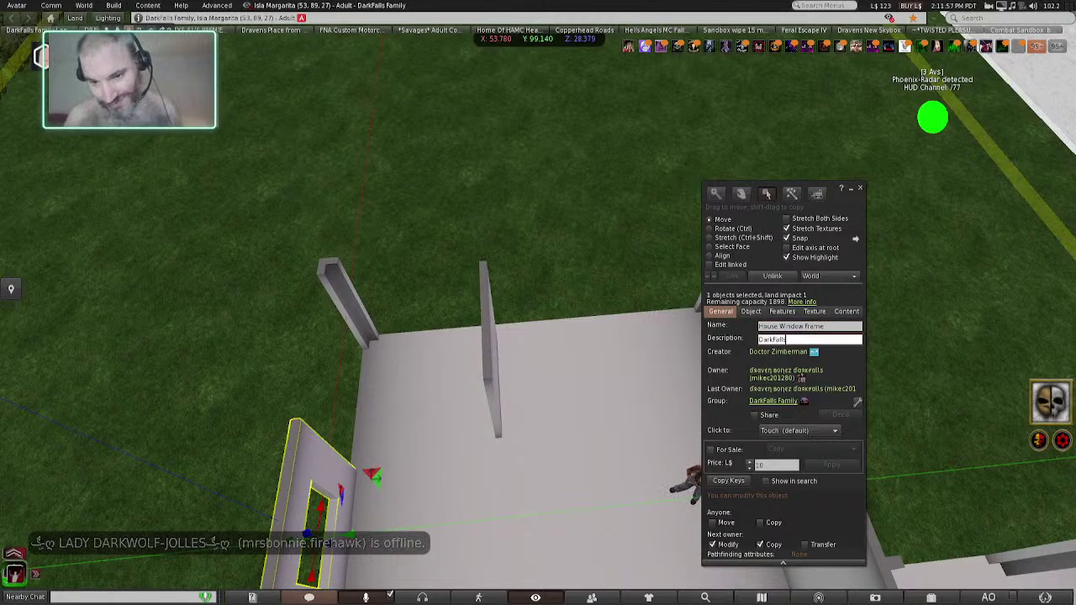
pyautogui.write('tions')
pyautogui.press('Return')
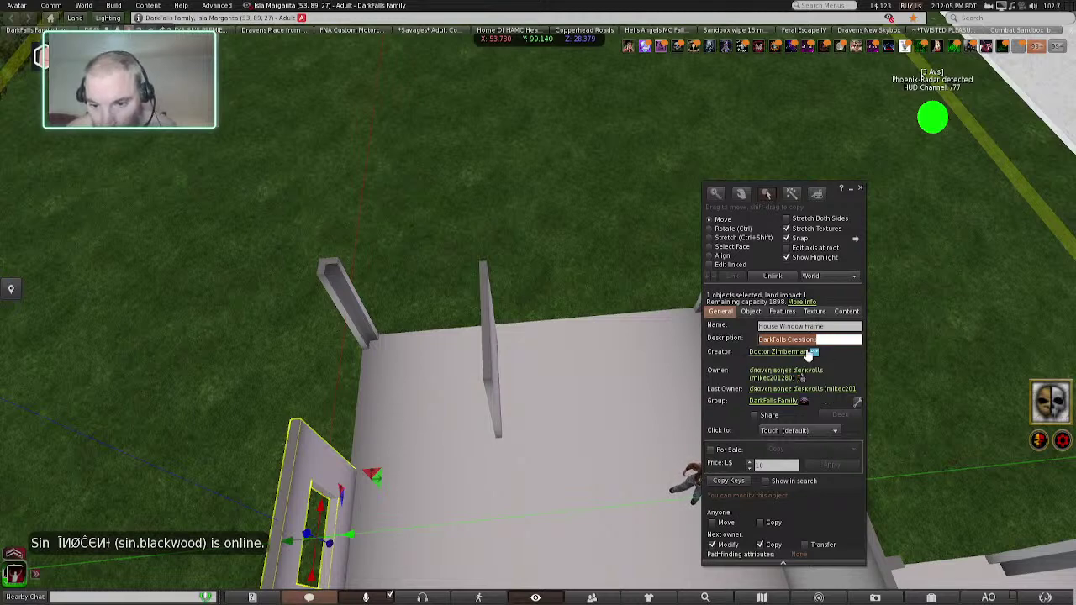
pyautogui.click(859, 188)
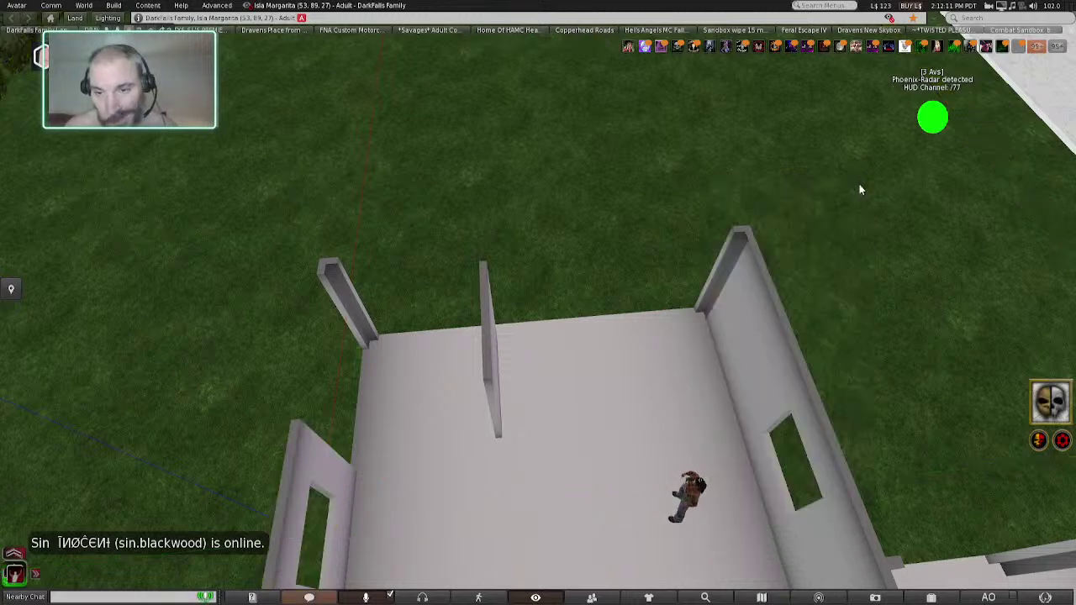
# - Open the House Window Frame's position settings and copy its Y position value
pyautogui.rightClick(309, 457)
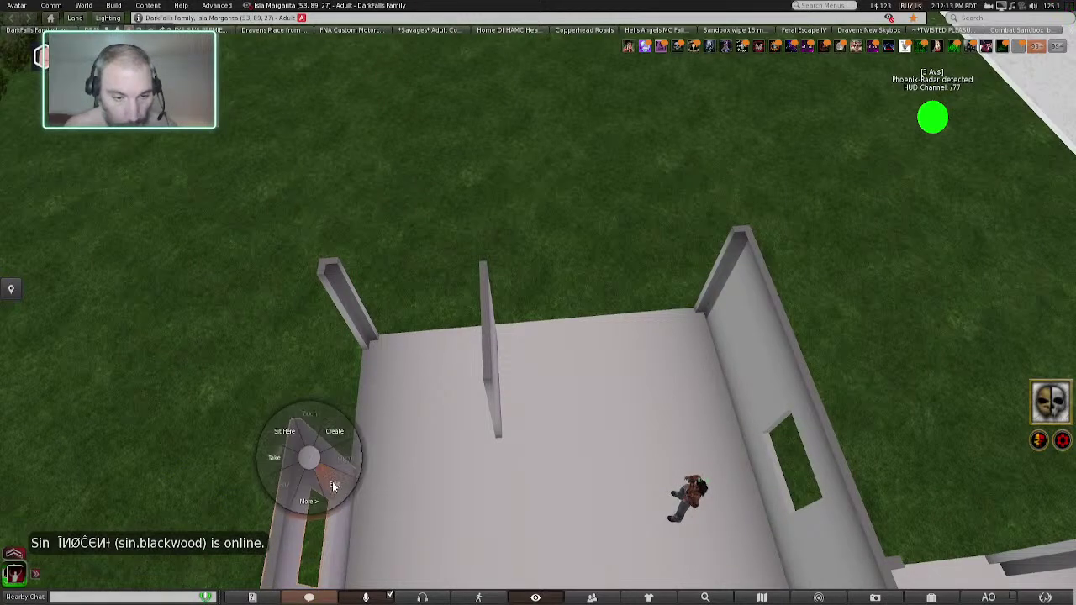
pyautogui.click(331, 481)
pyautogui.click(300, 473)
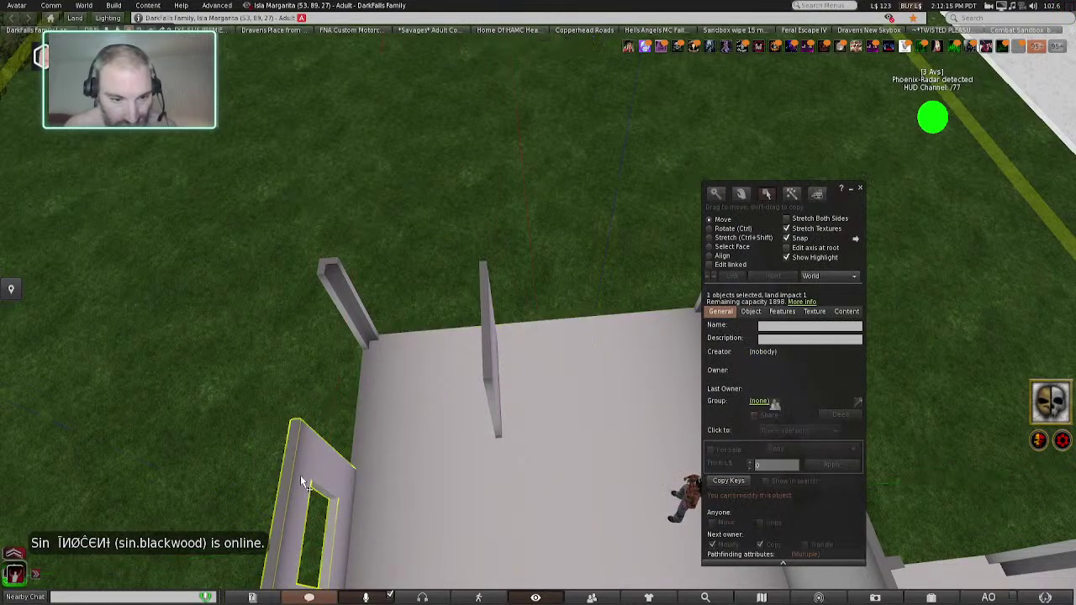
pyautogui.click(749, 312)
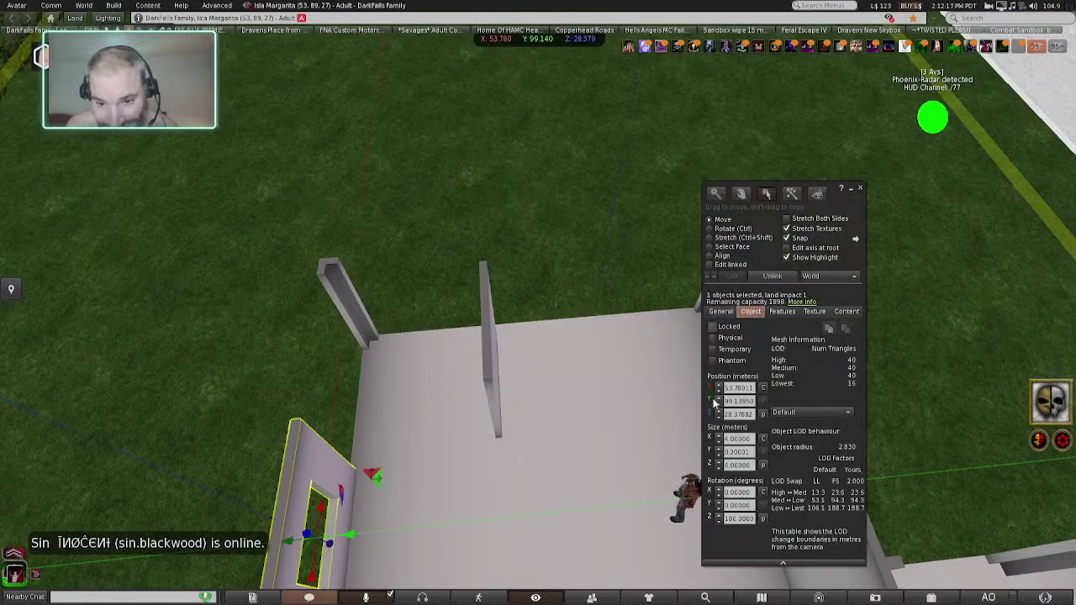
pyautogui.click(739, 401)
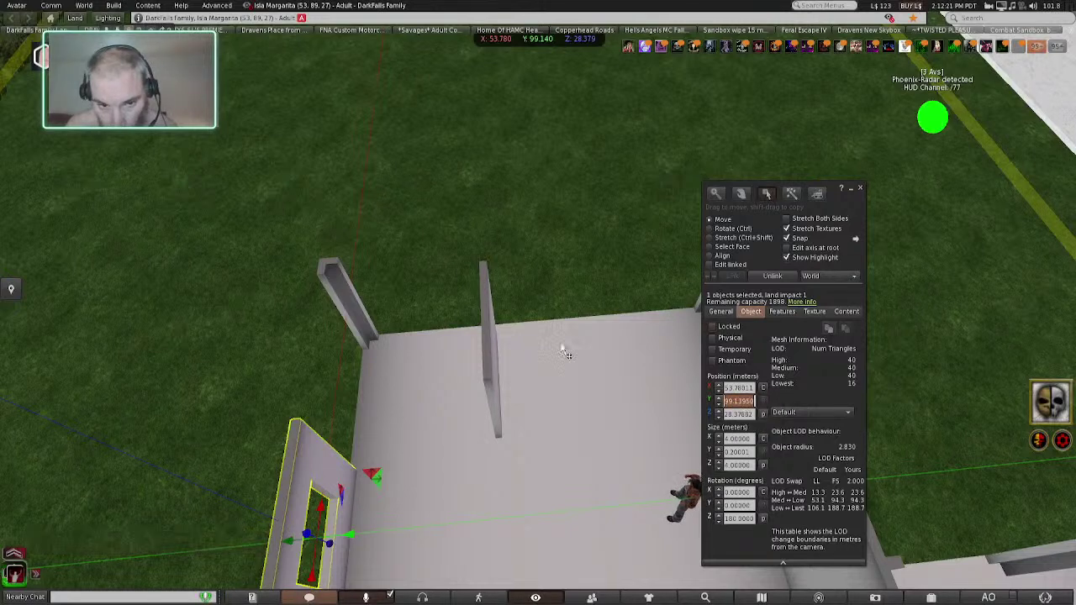
pyautogui.click(492, 353)
pyautogui.click(730, 387)
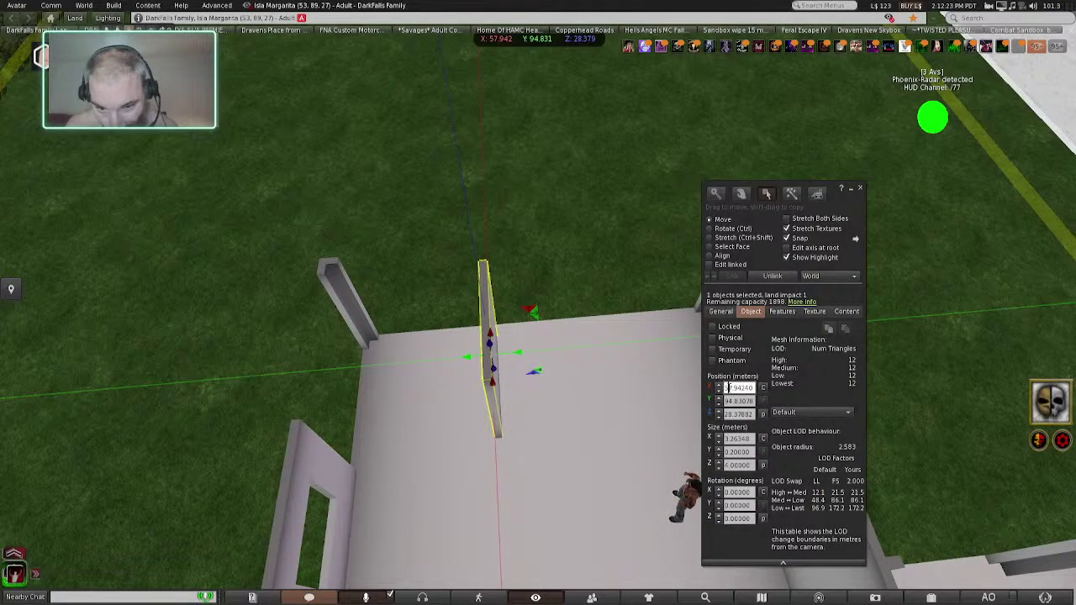
pyautogui.click(288, 468)
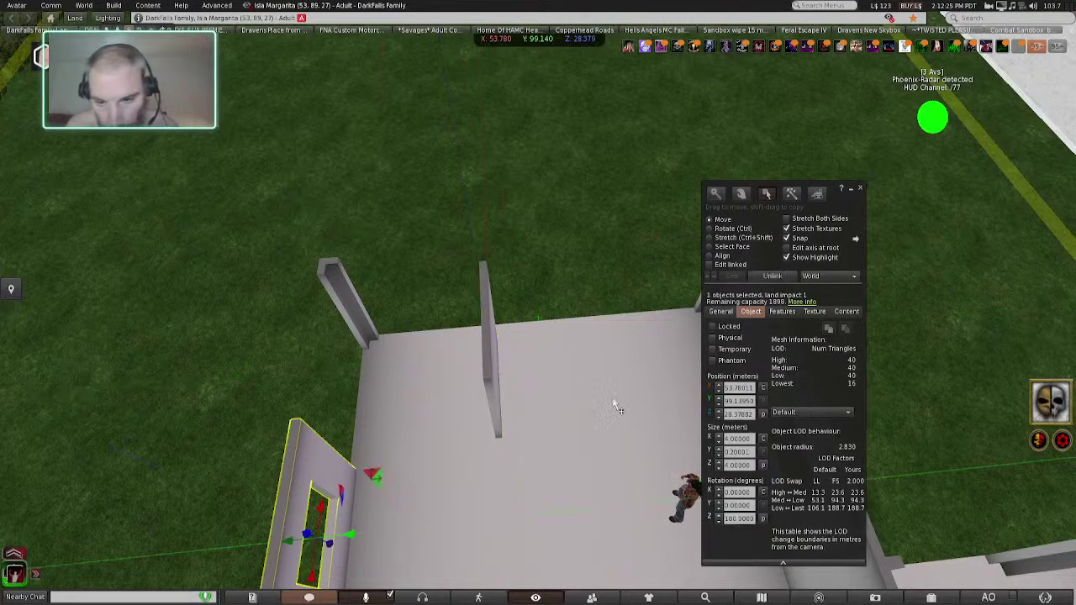
pyautogui.click(741, 400)
pyautogui.hotkey('ctrl', 'c')
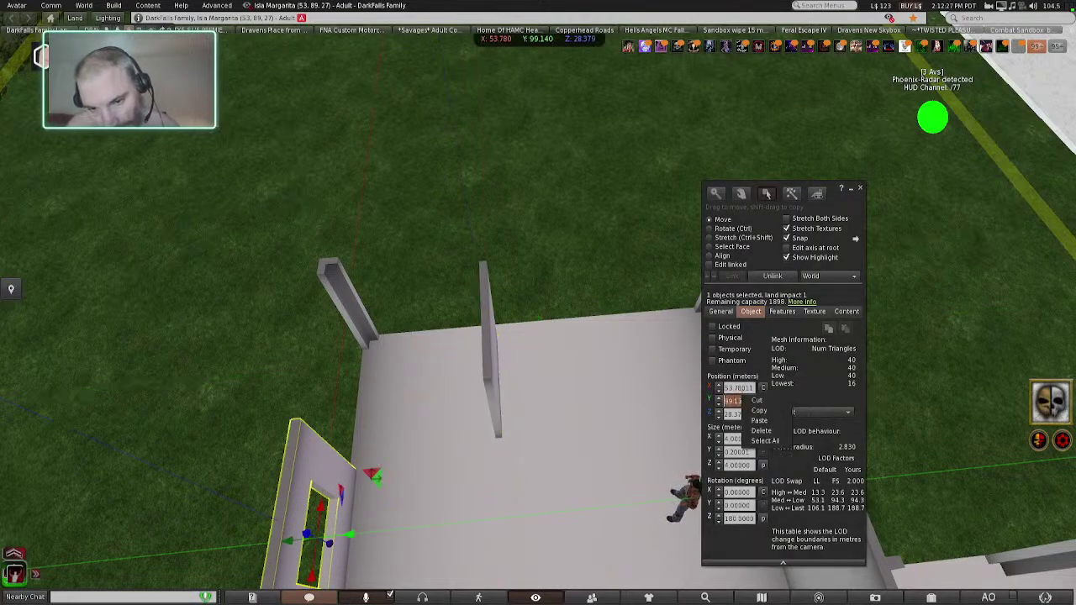
# - Set the copied plain wall panel's Y position to 99.13950 and shift it along X to about 57.968 m, toward the corner post
pyautogui.click(484, 343)
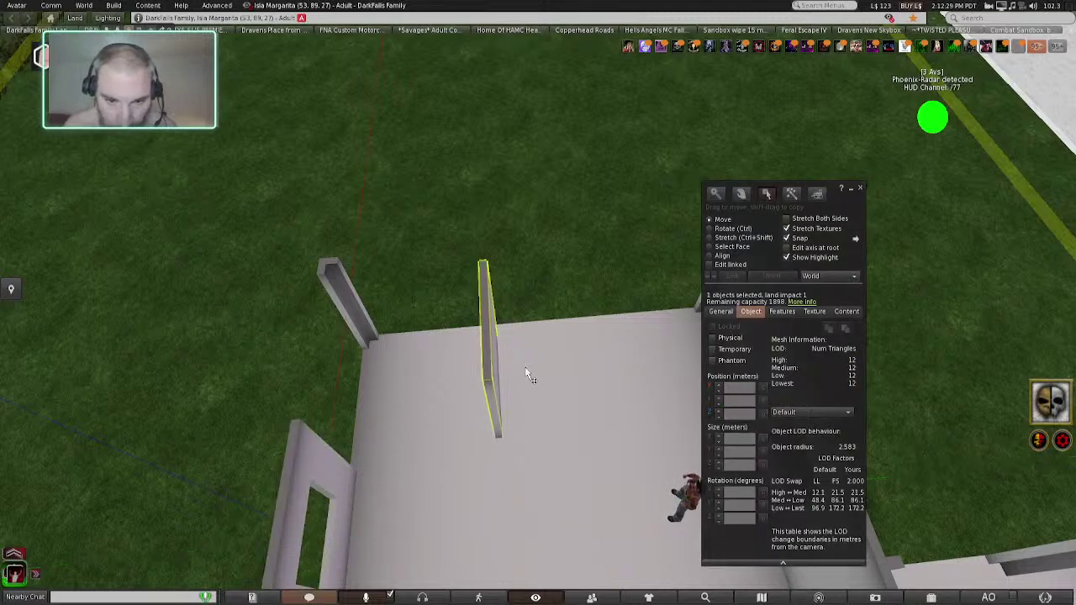
pyautogui.rightClick(728, 401)
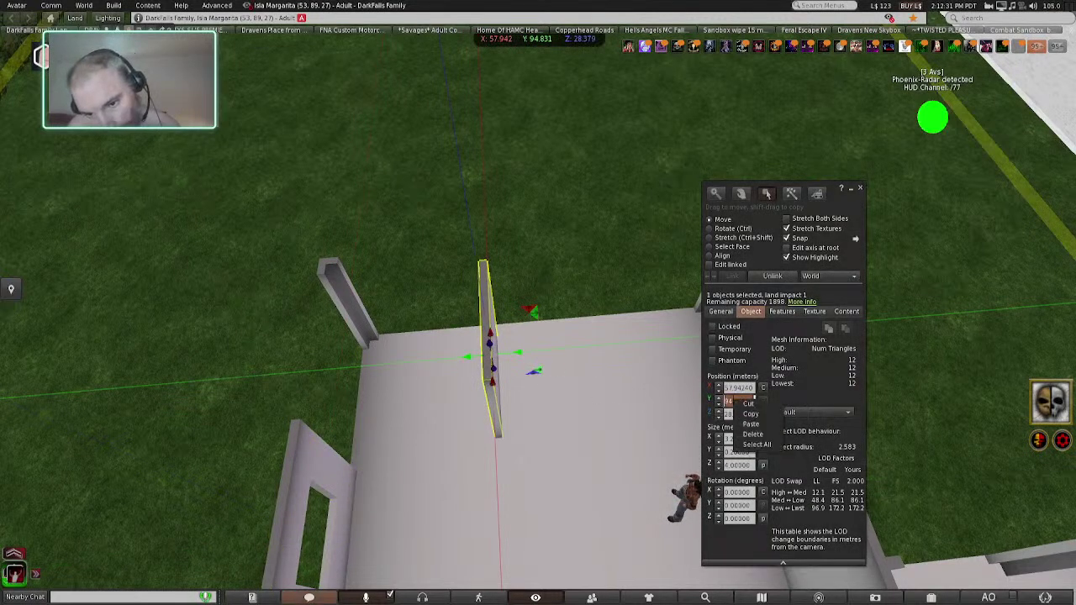
pyautogui.click(744, 419)
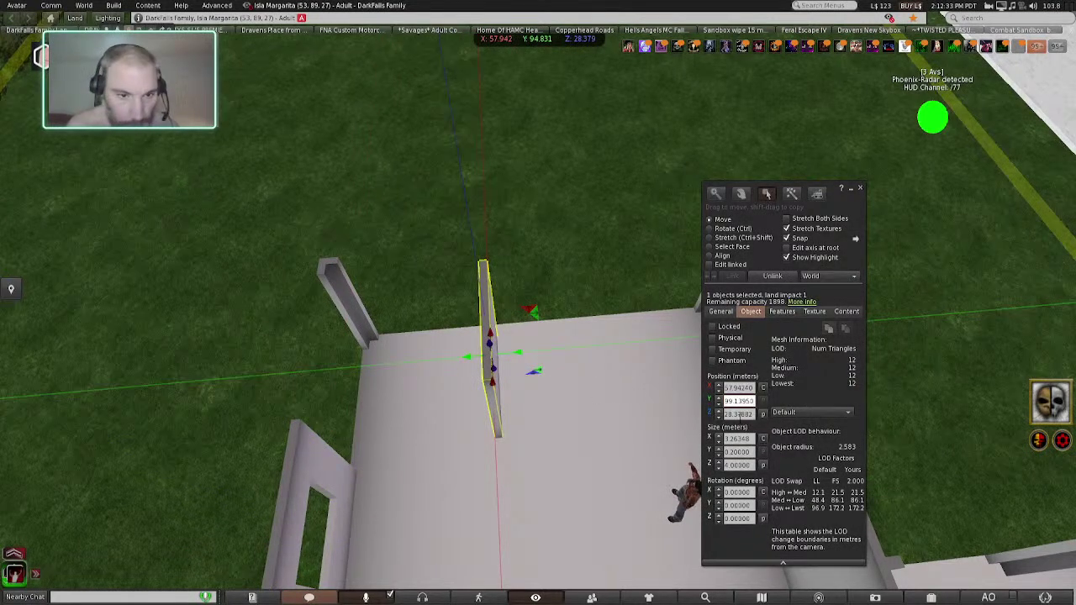
pyautogui.press('Return')
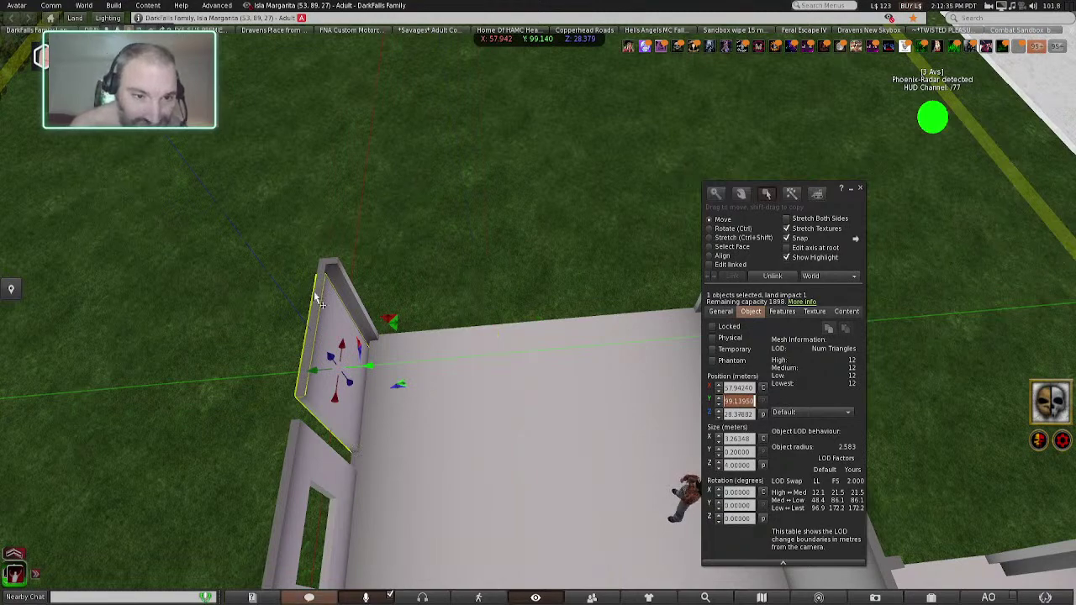
pyautogui.moveTo(341, 347); pyautogui.dragTo(341, 347)
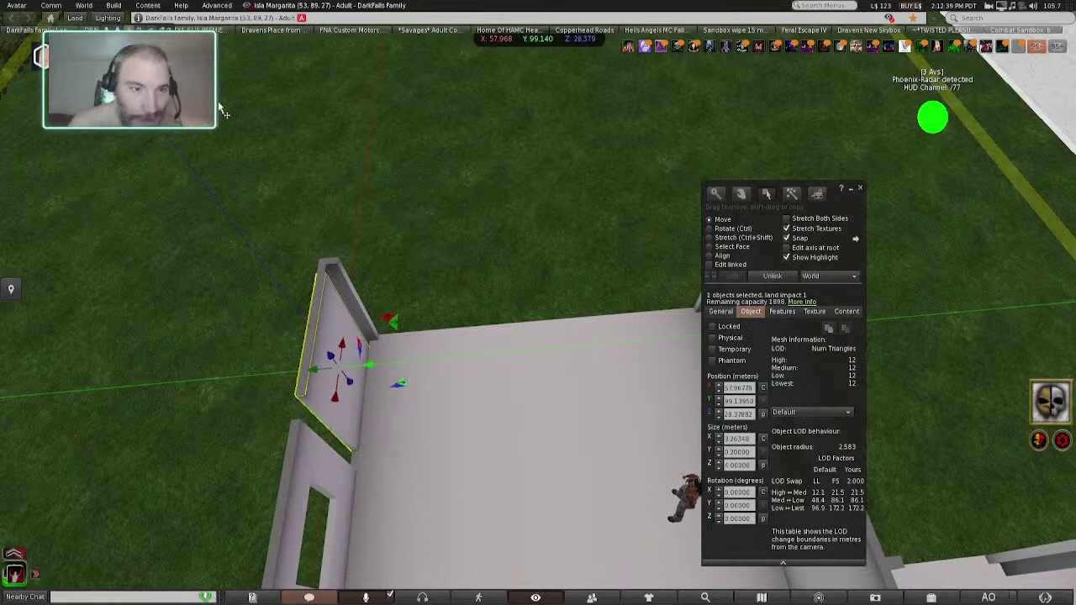
# - Stretch the plain wall panel along X to about 3.819 m to close the gap to the window wall
pyautogui.keyDown('alt'); pyautogui.moveTo(538, 336); pyautogui.dragTo(632, 336); pyautogui.keyUp('alt')
pyautogui.scroll(-1, 392, 338)
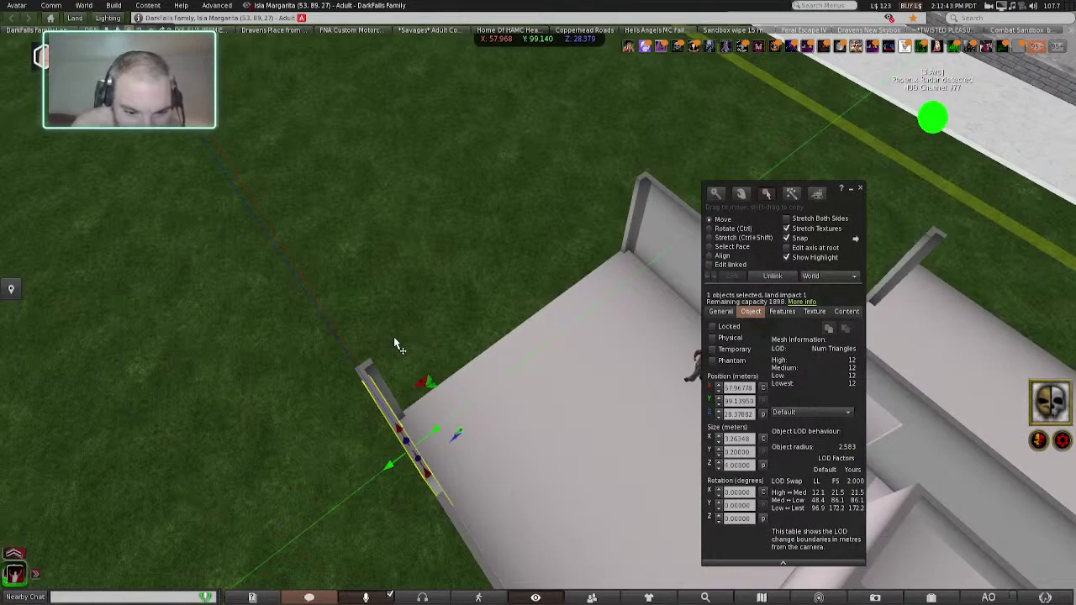
pyautogui.keyDown('alt'); pyautogui.moveTo(463, 341); pyautogui.dragTo(630, 340); pyautogui.keyUp('alt')
pyautogui.scroll(2, 461, 339)
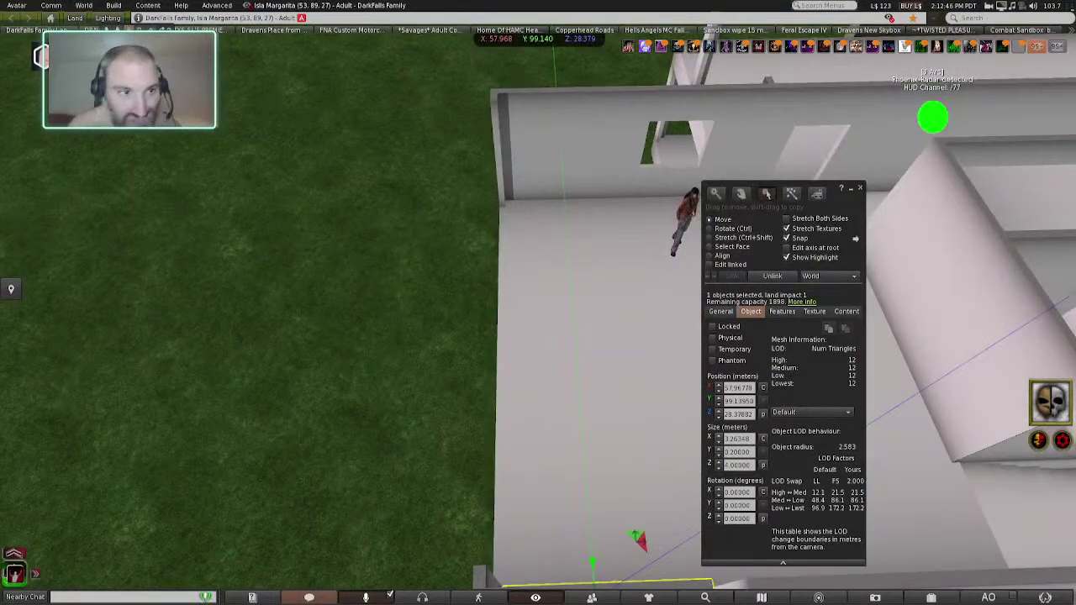
pyautogui.keyDown('ctrl'); pyautogui.keyDown('alt'); pyautogui.moveTo(461, 339); pyautogui.dragTo(461, 77); pyautogui.keyUp('alt'); pyautogui.keyUp('ctrl')
pyautogui.keyDown('ctrl'); pyautogui.keyDown('alt'); pyautogui.keyDown('shift'); pyautogui.moveTo(625, 164); pyautogui.dragTo(494, 164); pyautogui.keyUp('shift'); pyautogui.keyUp('alt'); pyautogui.keyUp('ctrl')
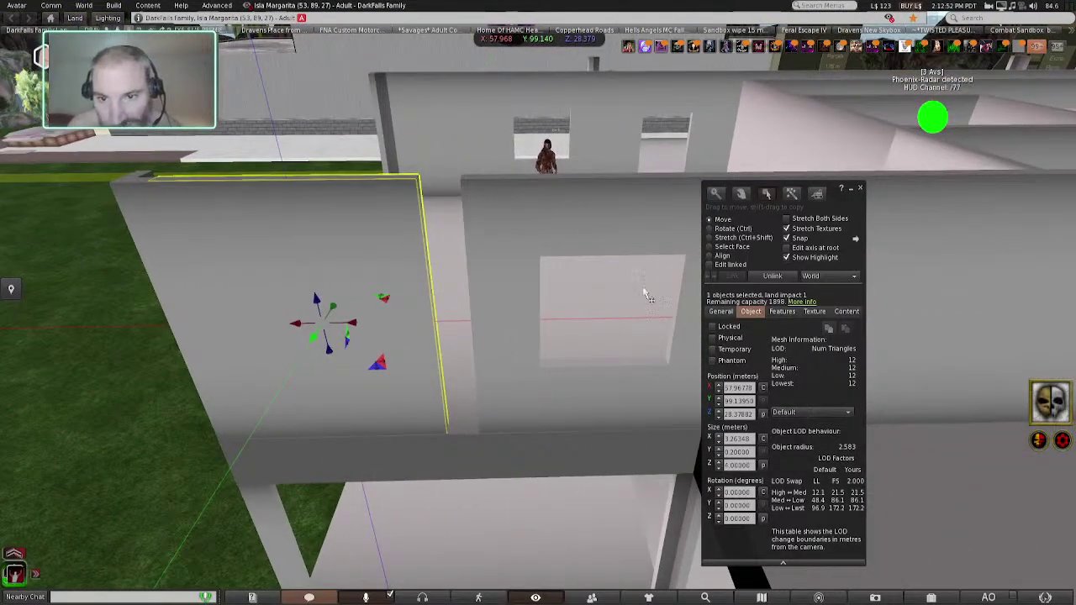
pyautogui.hotkey('ctrl', 'shift')
pyautogui.moveTo(437, 330); pyautogui.dragTo(473, 421)
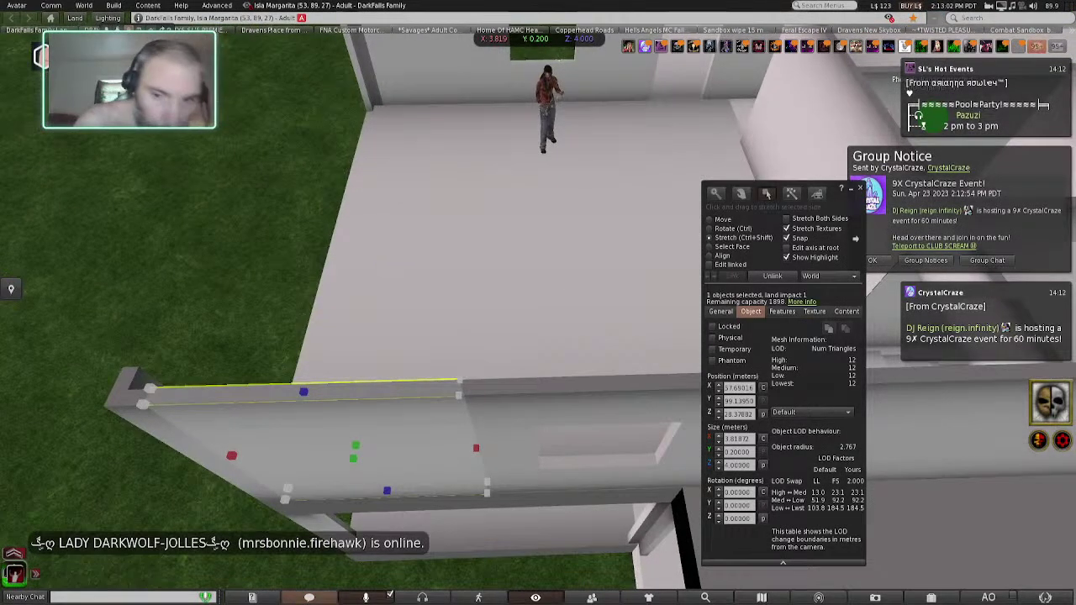
# - Select the corner post beside the stretched panel, nudge its Y position to about 98.998 m, and finish editing
pyautogui.click(434, 257)
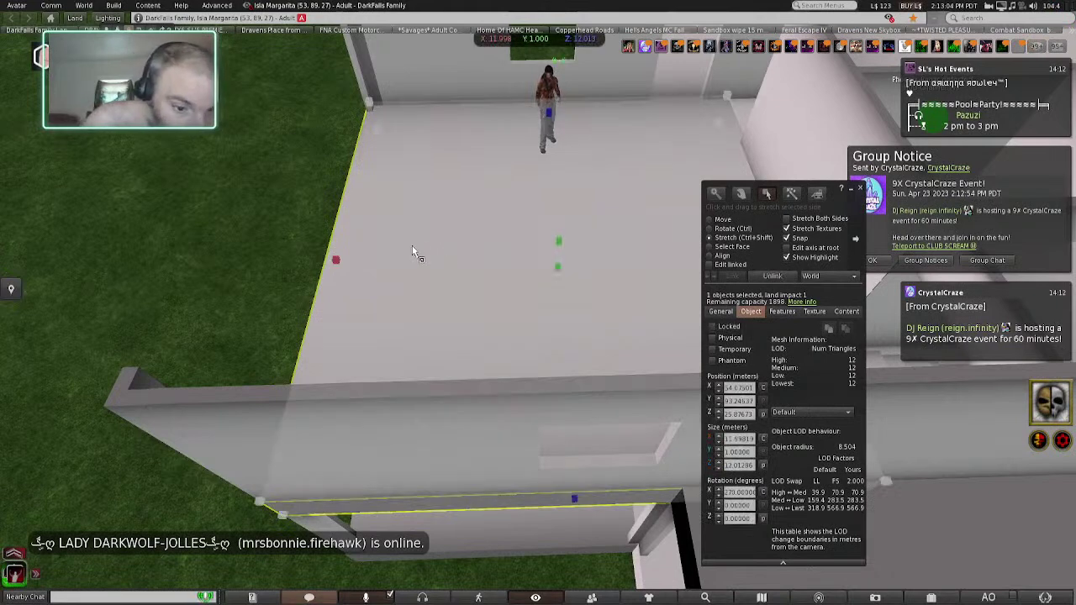
pyautogui.click(126, 407)
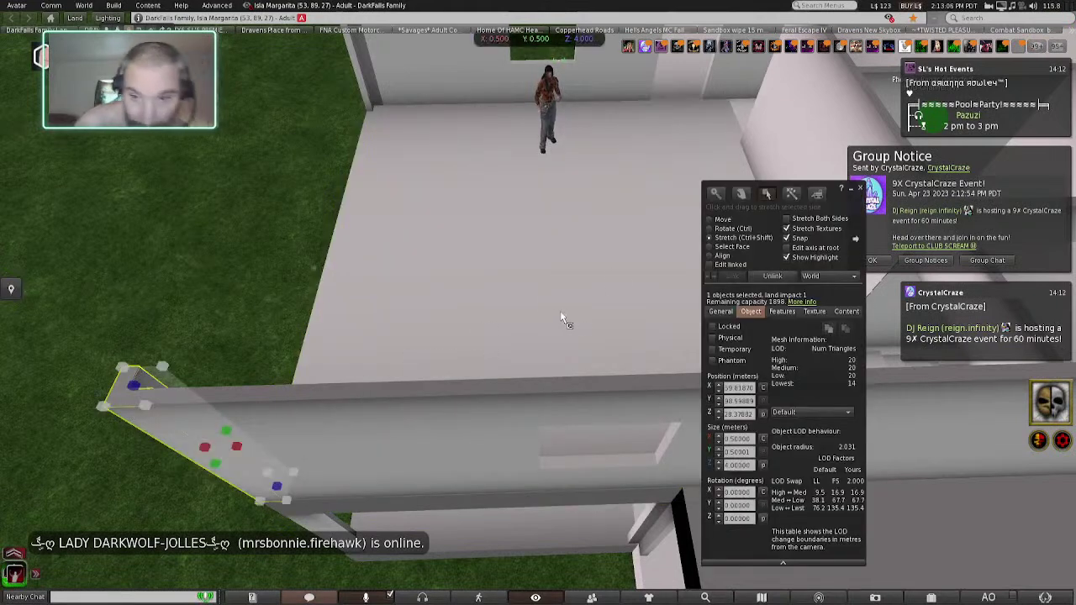
pyautogui.click(709, 219)
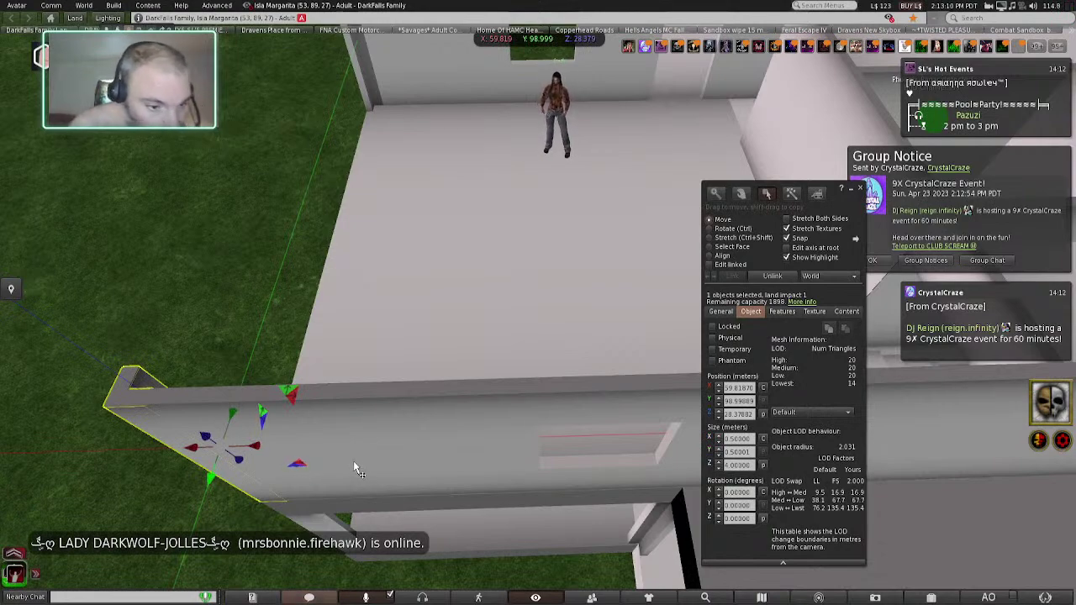
pyautogui.keyDown('ctrl'); pyautogui.keyDown('alt'); pyautogui.moveTo(239, 458); pyautogui.dragTo(239, 508); pyautogui.keyUp('alt'); pyautogui.keyUp('ctrl')
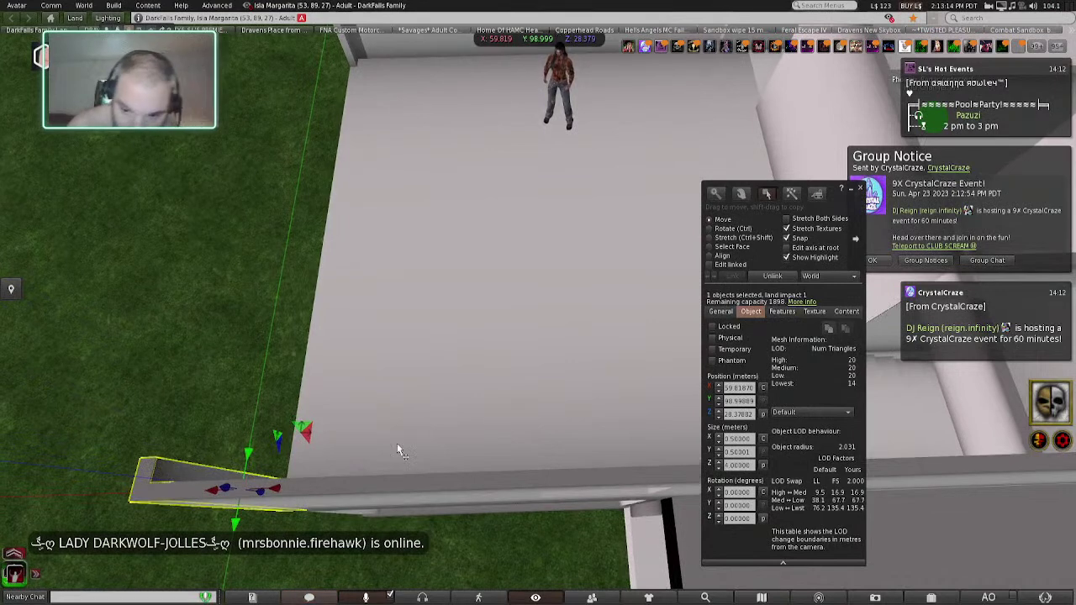
pyautogui.keyDown('shift'); pyautogui.click(719, 399); pyautogui.keyUp('shift')
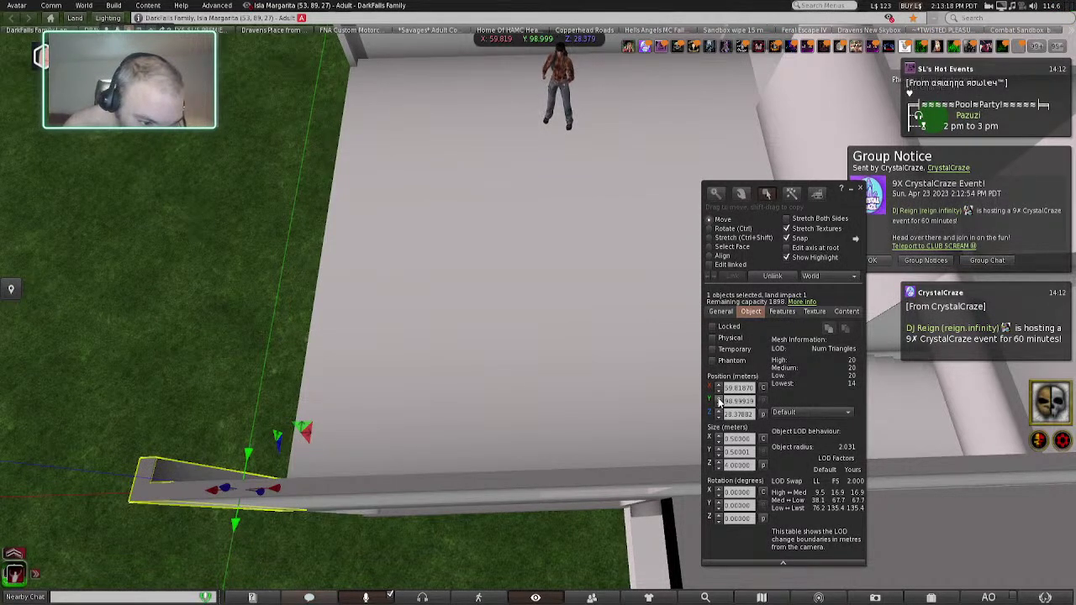
pyautogui.keyDown('shift'); pyautogui.click(719, 400); pyautogui.keyUp('shift')
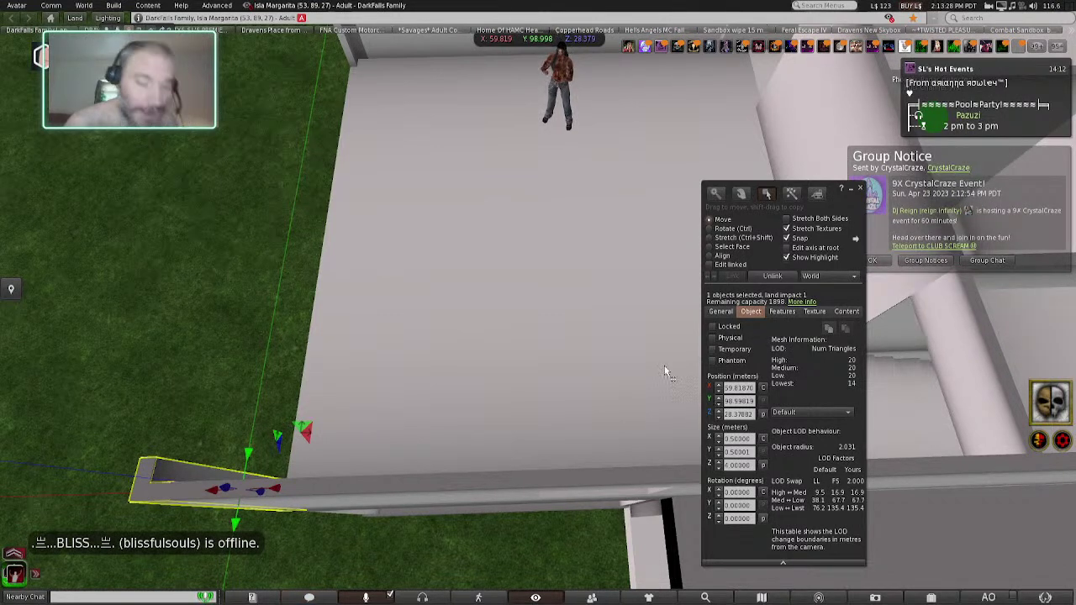
pyautogui.click(859, 188)
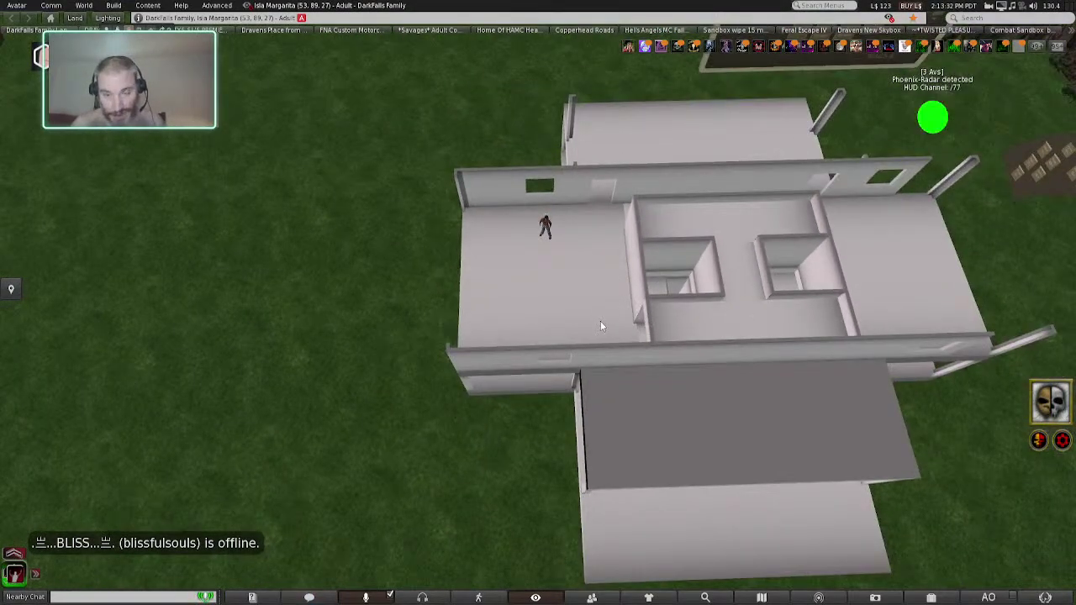
pyautogui.scroll(-3, 576, 296)
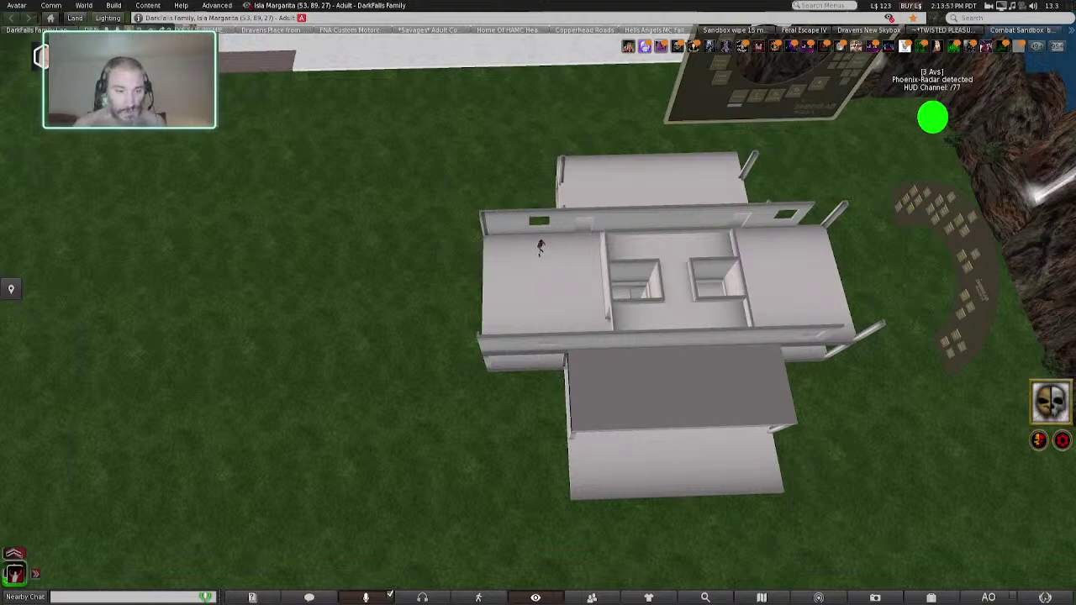
pyautogui.scroll(5, 508, 304)
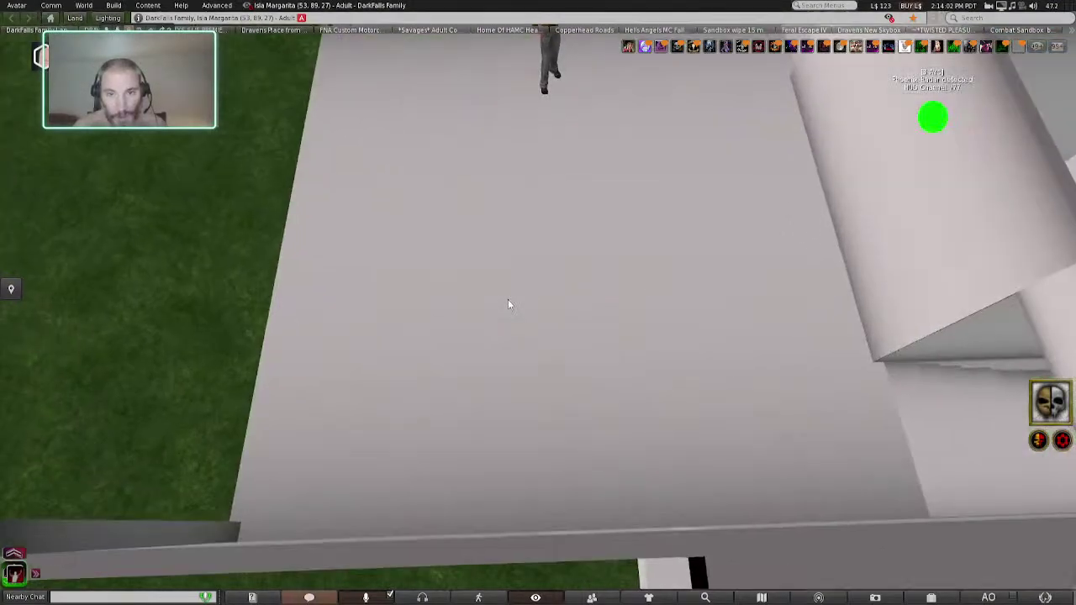
pyautogui.scroll(-4, 508, 304)
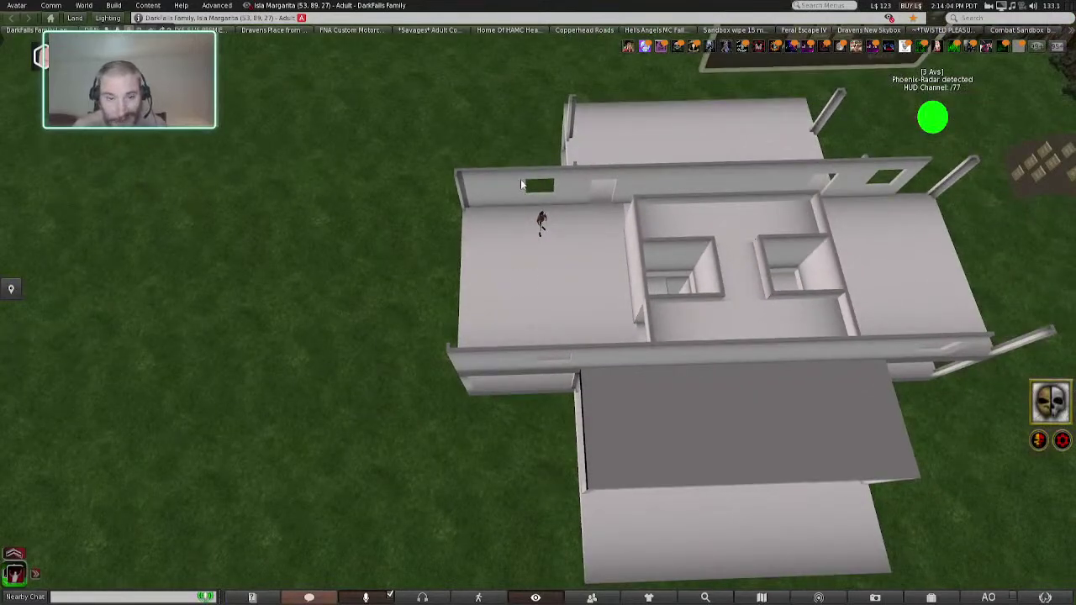
# - Copy the plain wall panel on the far long side along X to about 26.740 m, between the window and the opposite corner post
pyautogui.rightClick(491, 179)
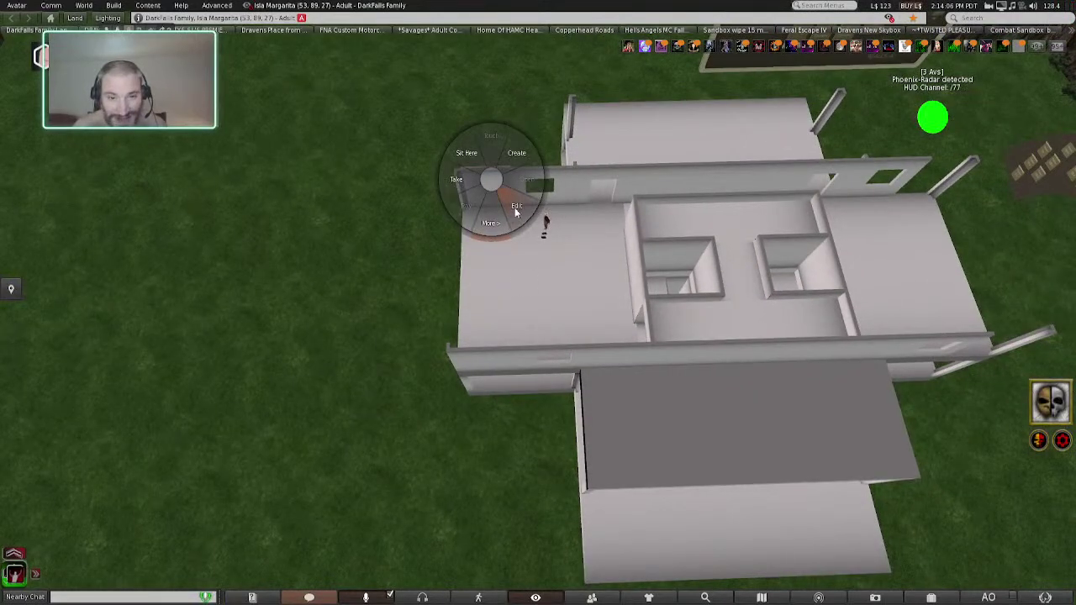
pyautogui.click(514, 207)
pyautogui.moveTo(518, 195); pyautogui.dragTo(876, 210)
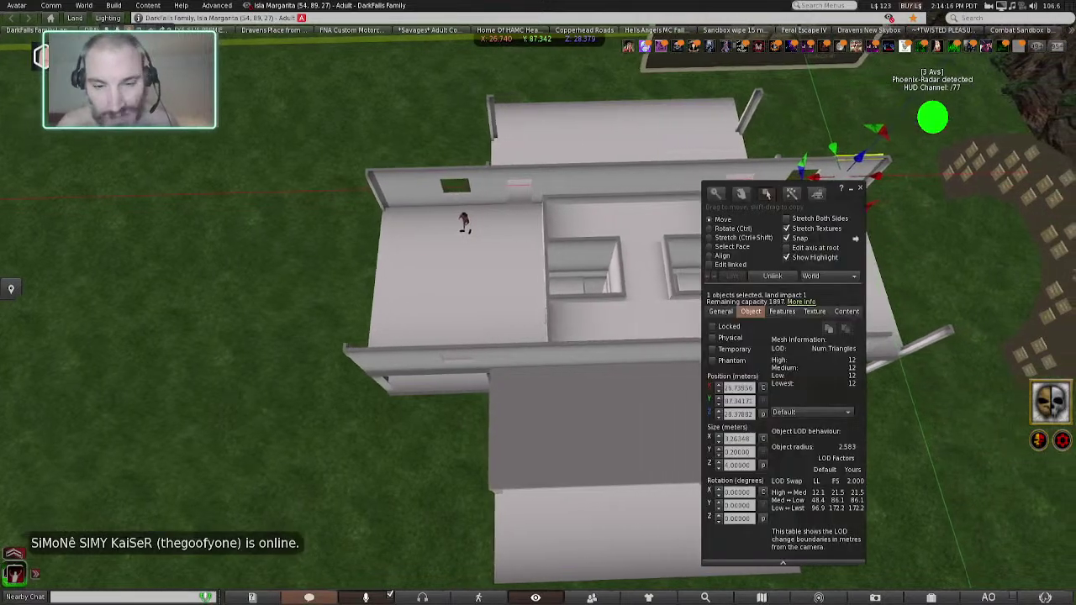
pyautogui.press('Right')
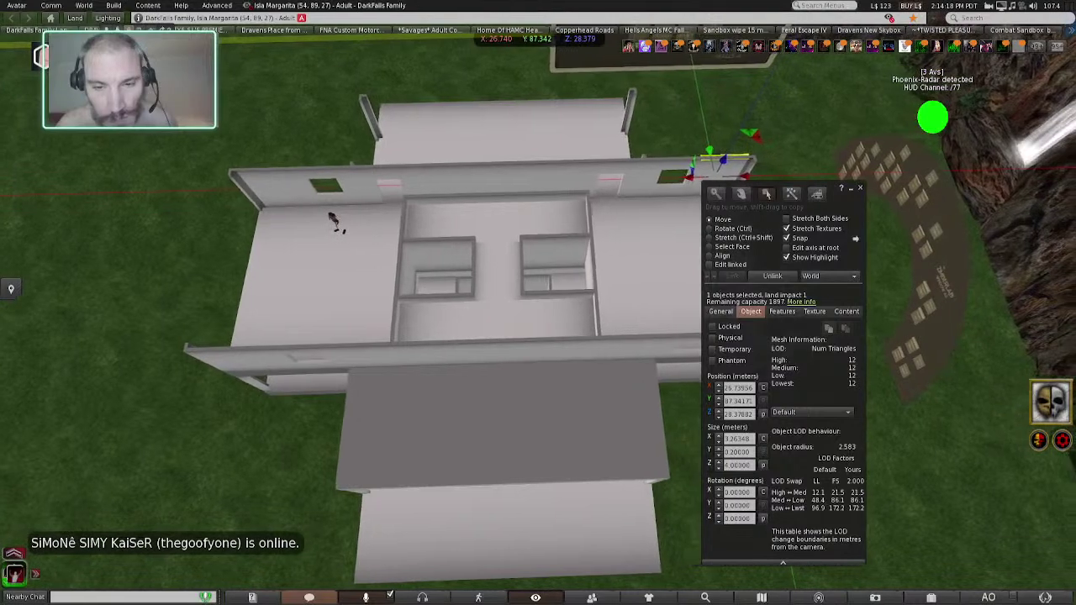
pyautogui.press('Right')
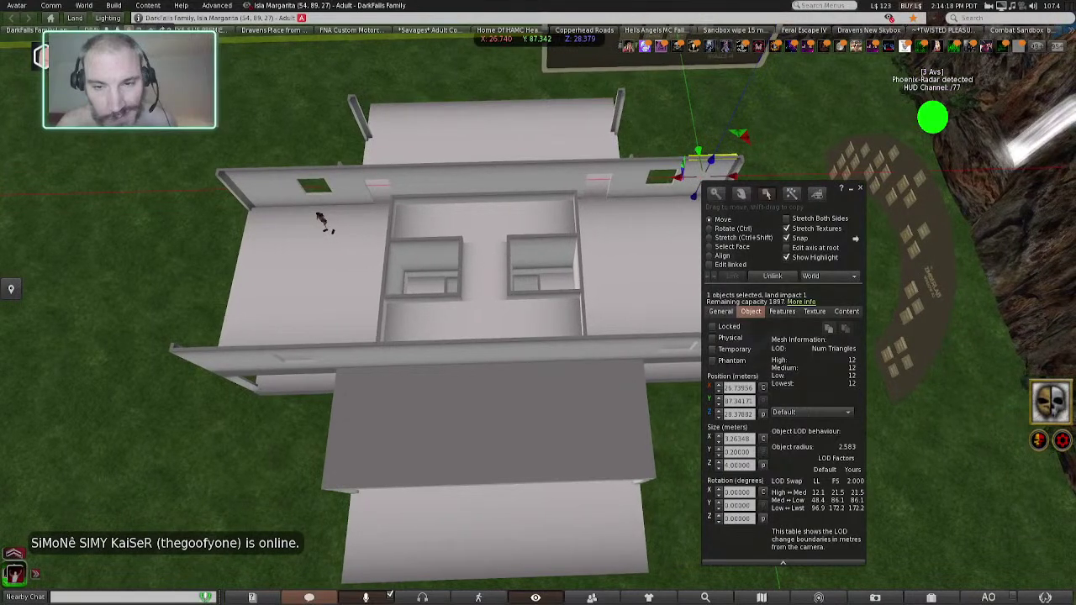
pyautogui.press('Right')
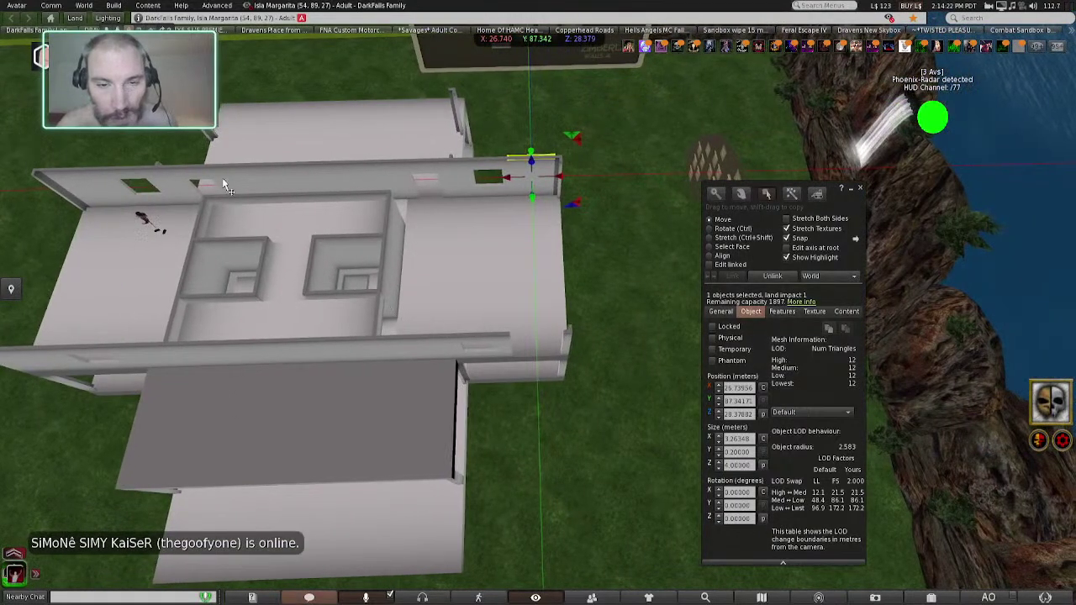
pyautogui.scroll(5, 210, 186)
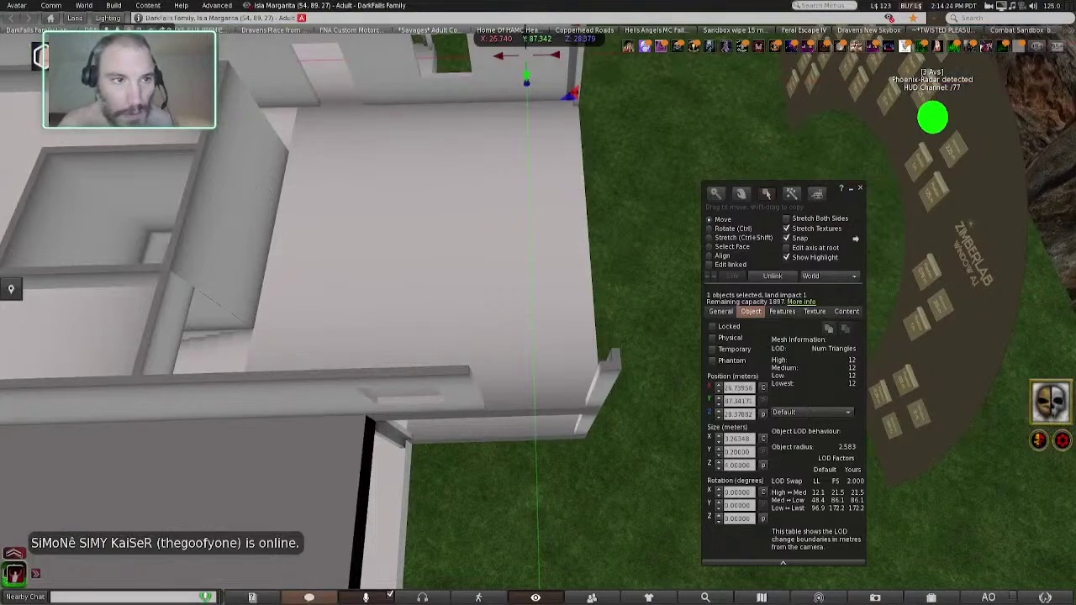
pyautogui.hotkey('ctrl', 'alt', 'shift', 'Up')
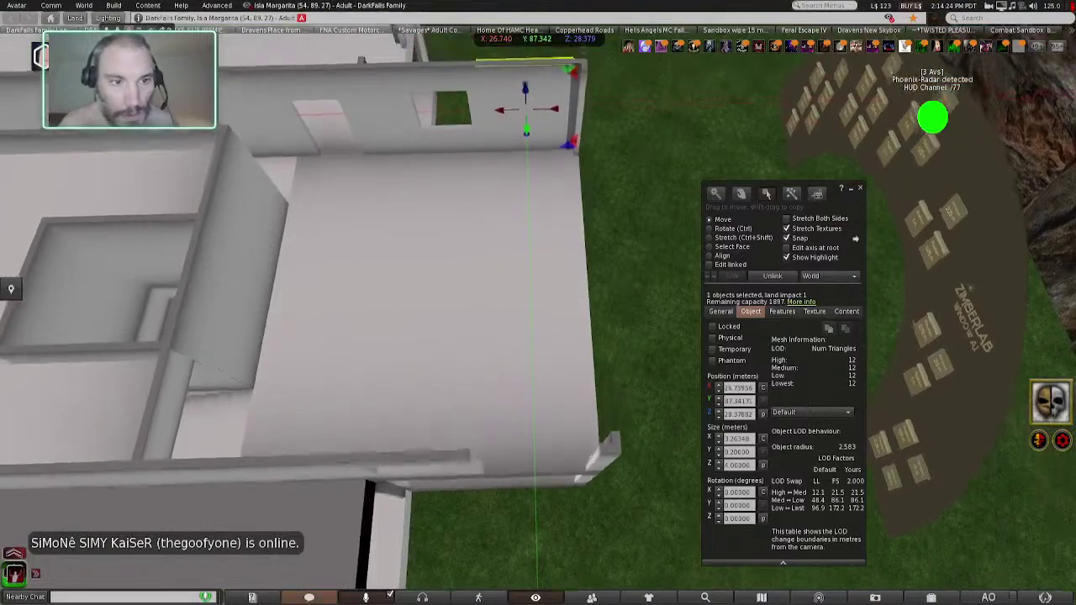
pyautogui.hotkey('ctrl', 'alt', 'shift', 'Up')
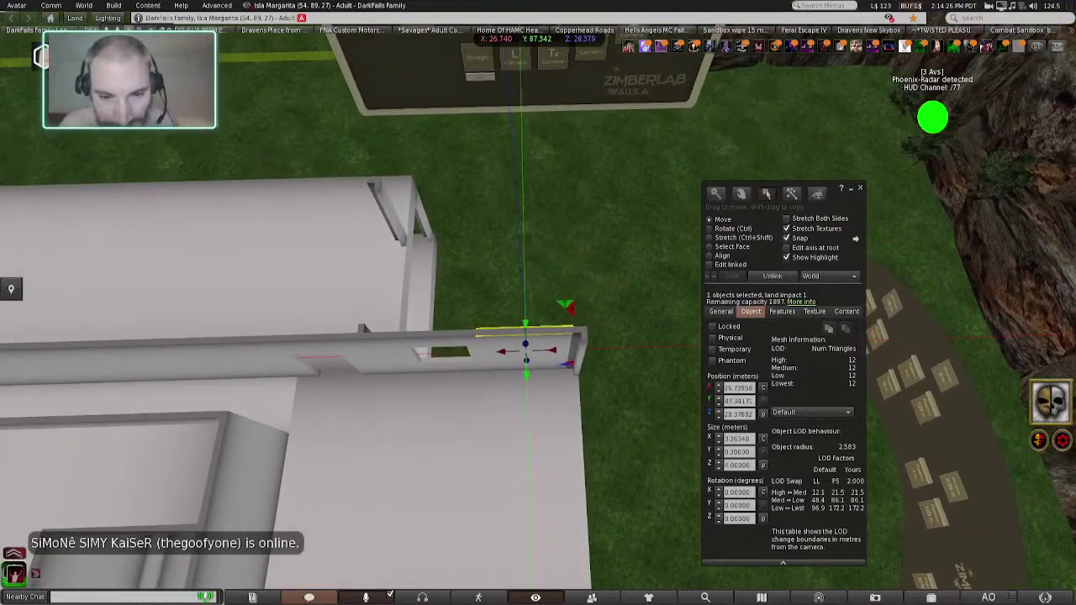
pyautogui.scroll(5, 357, 422)
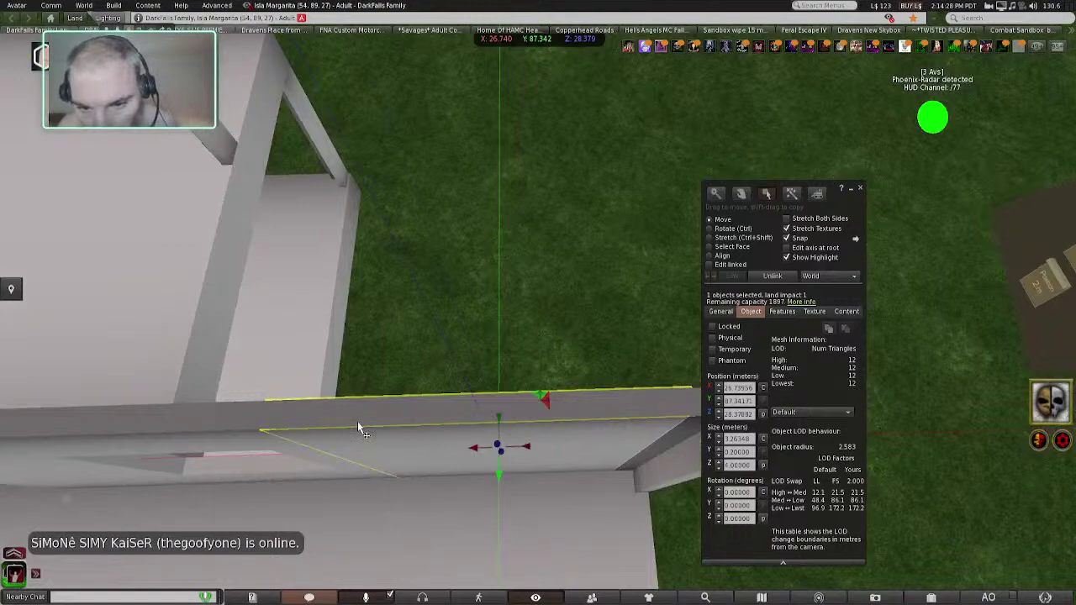
# - Copy the plain wall panel along Y to about 91.935 m, over the floor toward the opposite long side
pyautogui.scroll(-3, 358, 423)
pyautogui.press('Down')
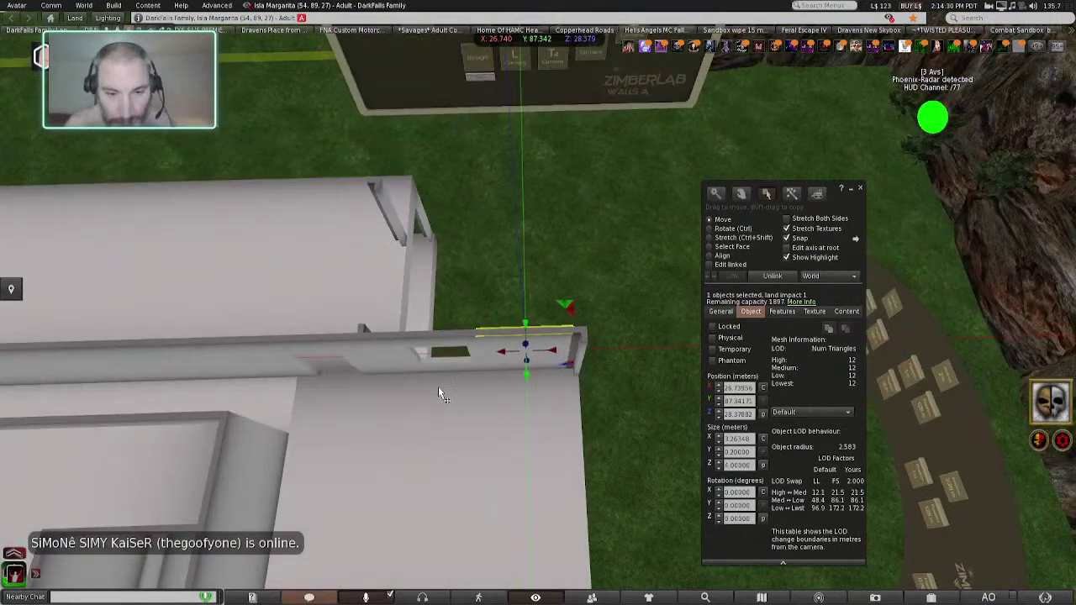
pyautogui.moveTo(527, 395); pyautogui.dragTo(529, 540)
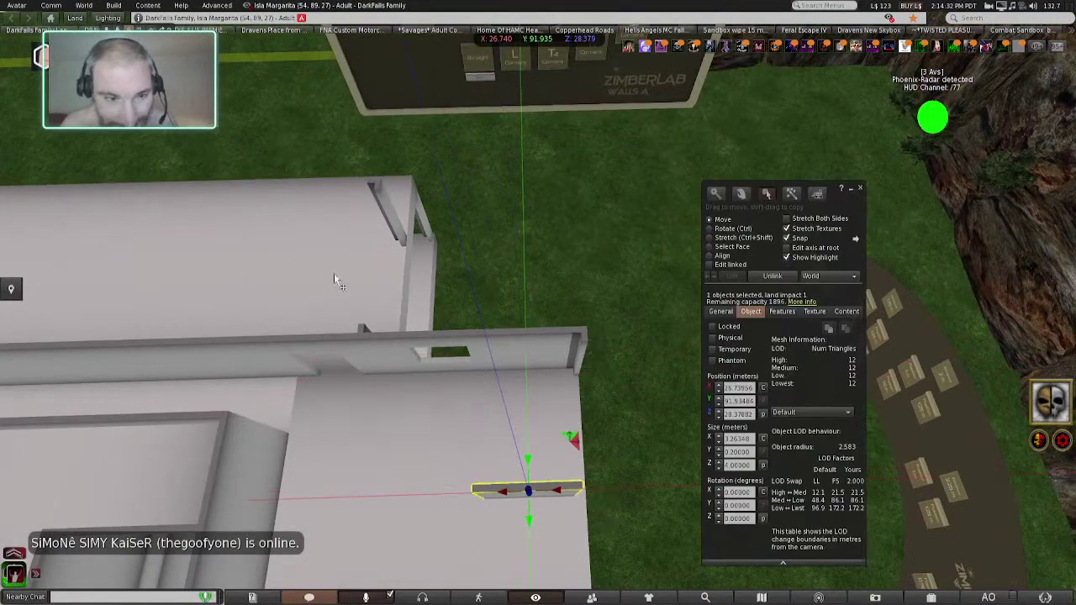
pyautogui.hotkey('ctrl', 'alt', 'shift', 'Down')
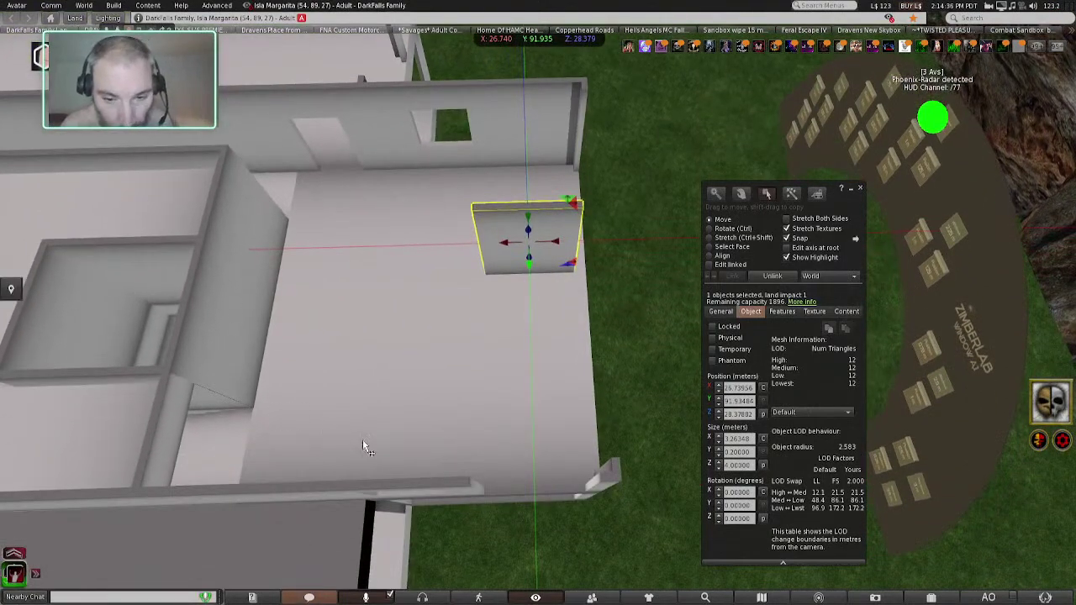
# - Copy the window wall's Y position and apply 99.13950 to the copied plain panel, aligning it beside the corner post
pyautogui.click(454, 492)
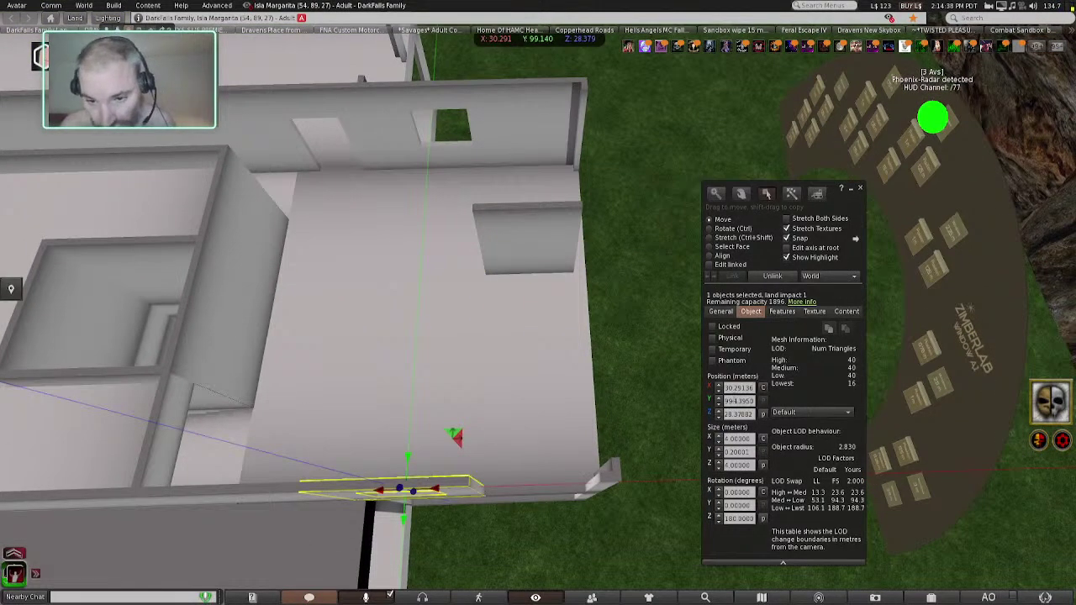
pyautogui.rightClick(738, 389)
pyautogui.click(751, 412)
pyautogui.click(738, 401)
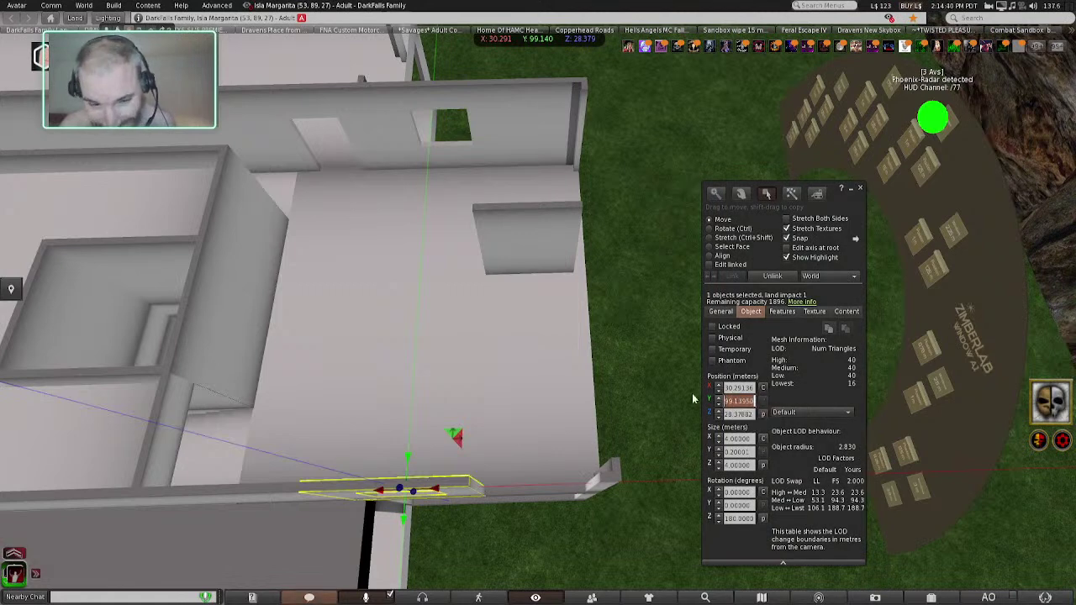
pyautogui.click(533, 230)
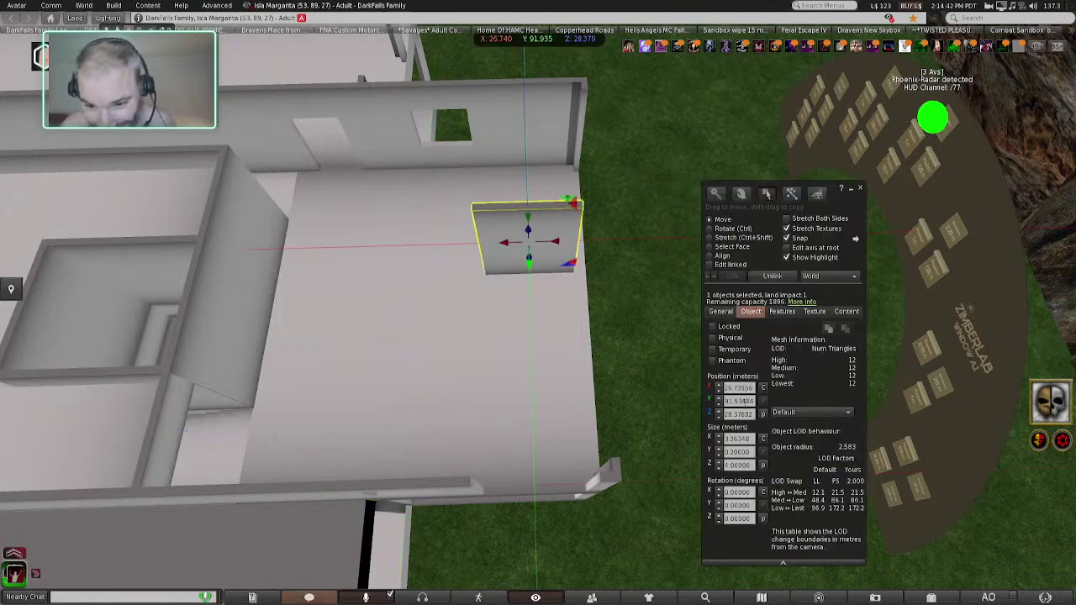
pyautogui.rightClick(740, 401)
pyautogui.click(760, 435)
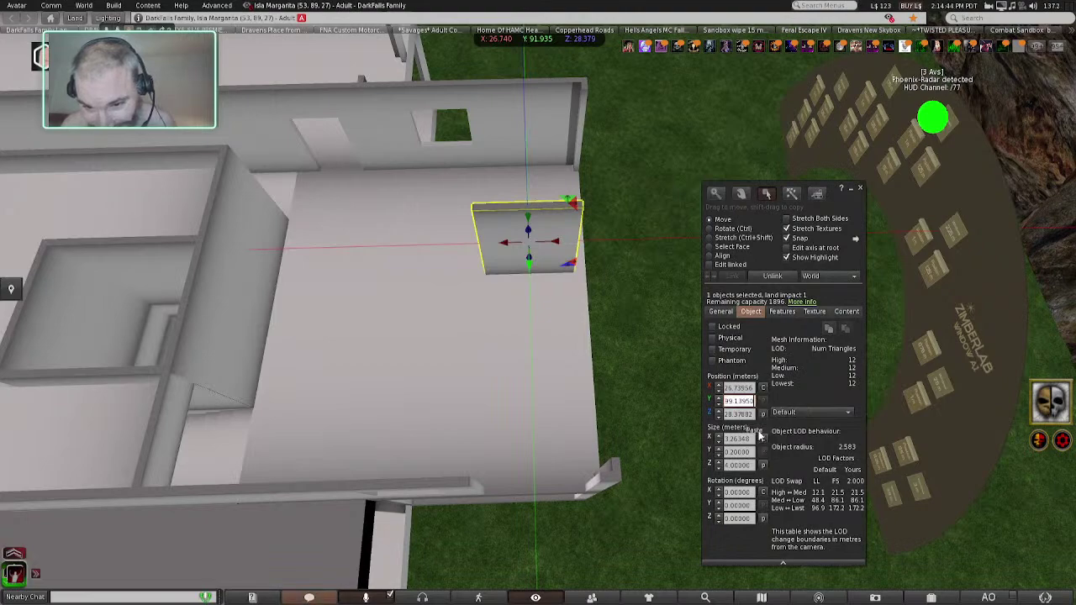
pyautogui.press('Return')
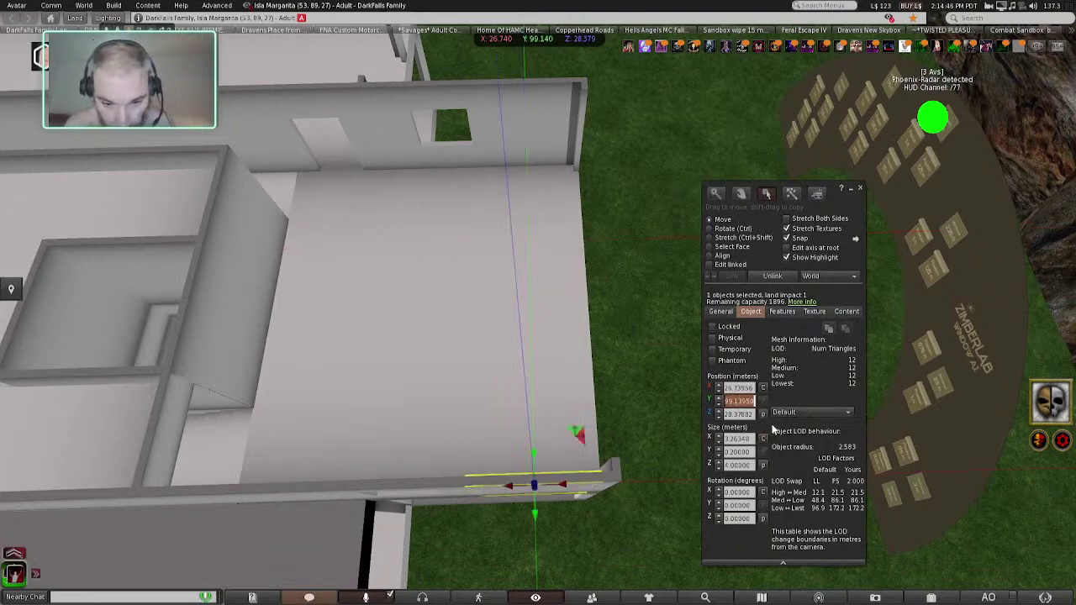
# - Examine how the new panel meets the corner post, and inspect the surrounding walls and floors from several sides
pyautogui.scroll(3, 635, 504)
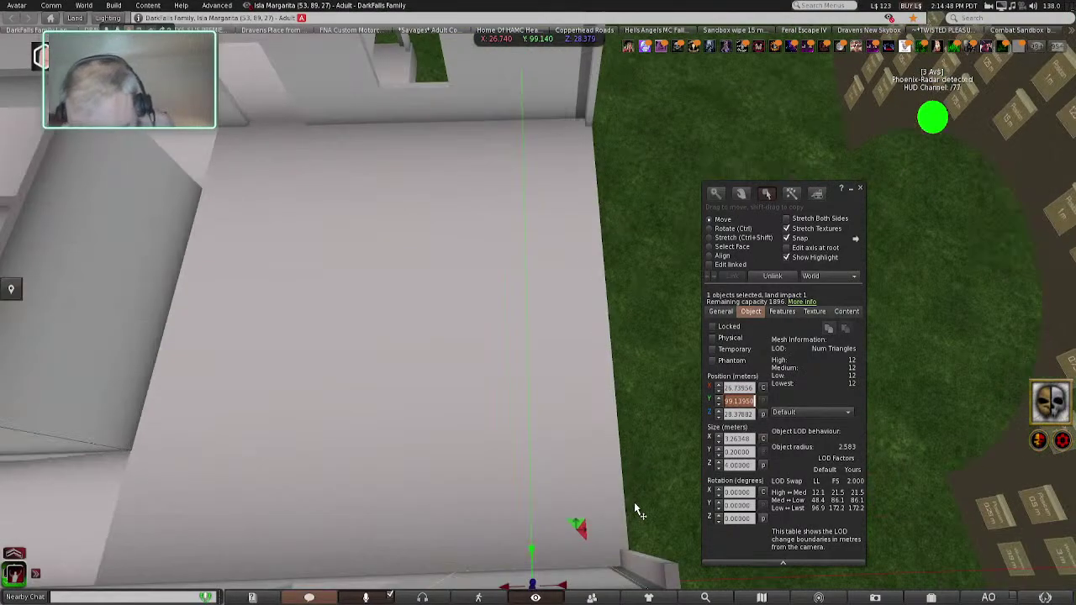
pyautogui.keyDown('ctrl'); pyautogui.keyDown('alt'); pyautogui.moveTo(373, 437); pyautogui.dragTo(373, 499); pyautogui.keyUp('alt'); pyautogui.keyUp('ctrl')
pyautogui.scroll(4, 372, 499)
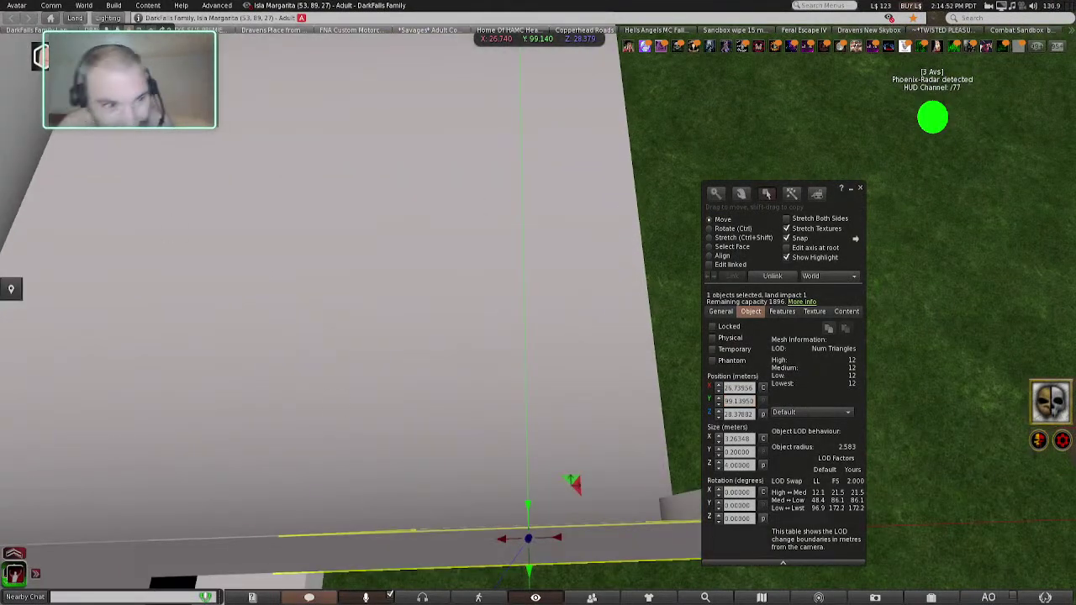
pyautogui.keyDown('ctrl'); pyautogui.keyDown('alt'); pyautogui.keyDown('shift'); pyautogui.moveTo(400, 231); pyautogui.dragTo(202, 231); pyautogui.keyUp('shift'); pyautogui.keyUp('alt'); pyautogui.keyUp('ctrl')
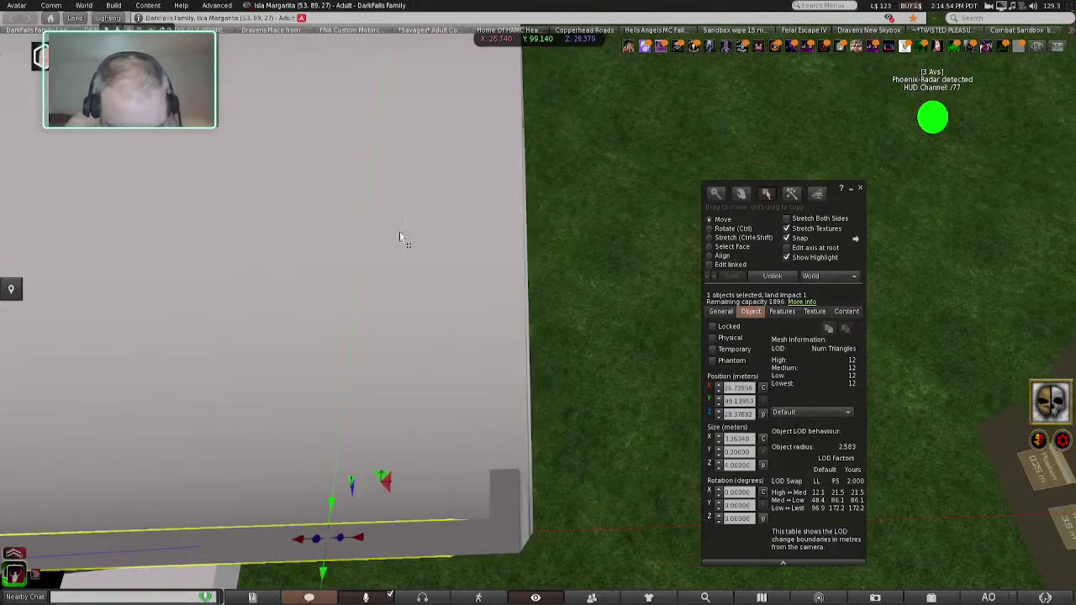
pyautogui.click(400, 232)
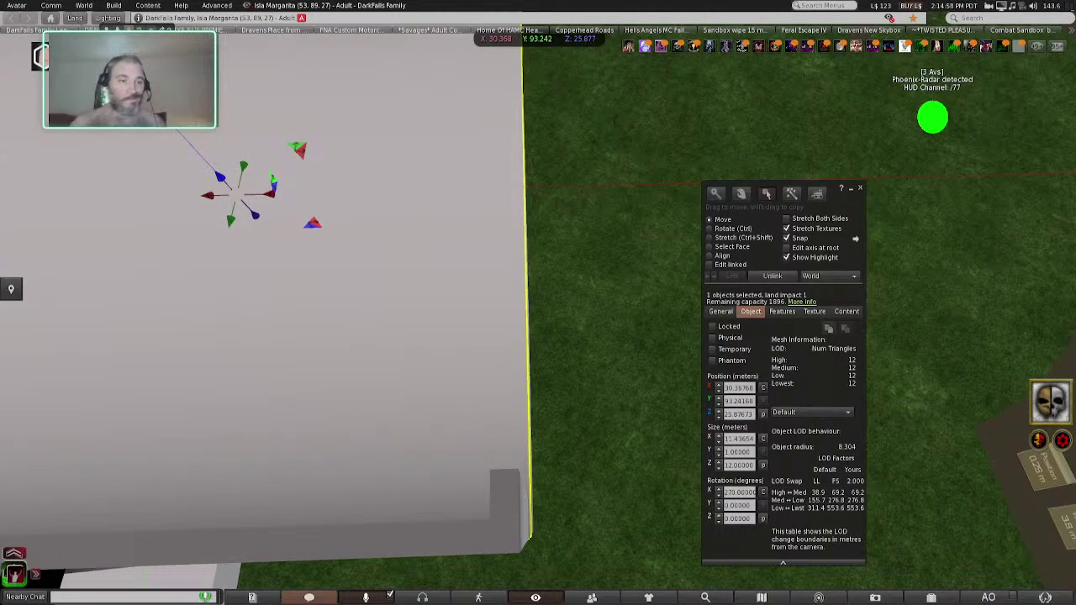
pyautogui.keyDown('ctrl'); pyautogui.keyDown('alt'); pyautogui.moveTo(400, 232); pyautogui.dragTo(329, 99); pyautogui.keyUp('alt'); pyautogui.keyUp('ctrl')
pyautogui.scroll(-6, 422, 125)
pyautogui.scroll(2, 421, 125)
pyautogui.scroll(3, 421, 124)
pyautogui.scroll(-2, 420, 123)
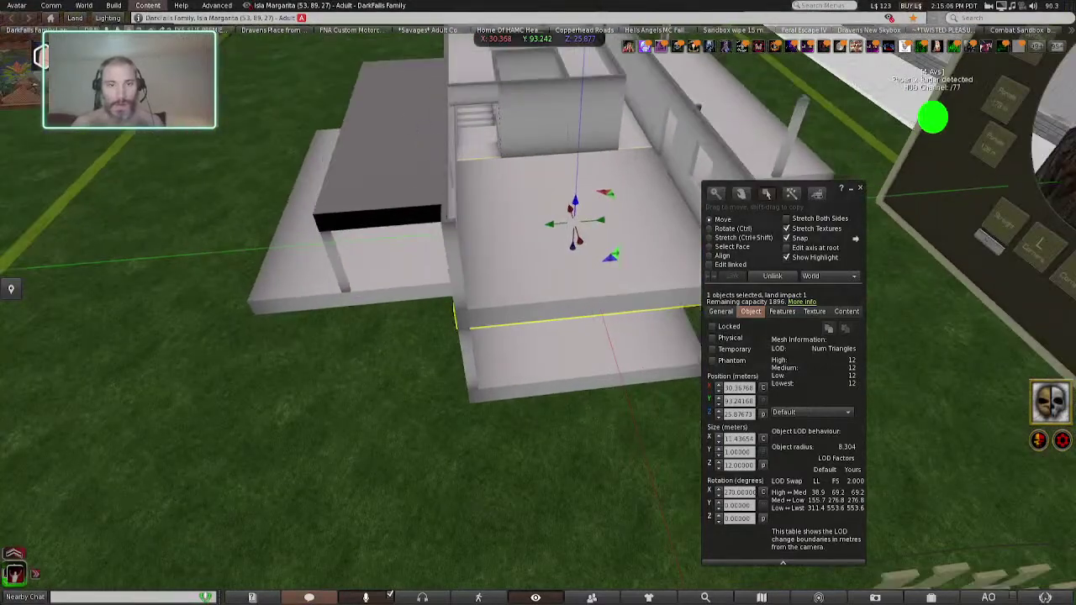
pyautogui.keyDown('ctrl'); pyautogui.keyDown('alt'); pyautogui.moveTo(504, 319); pyautogui.dragTo(345, 318); pyautogui.keyUp('alt'); pyautogui.keyUp('ctrl')
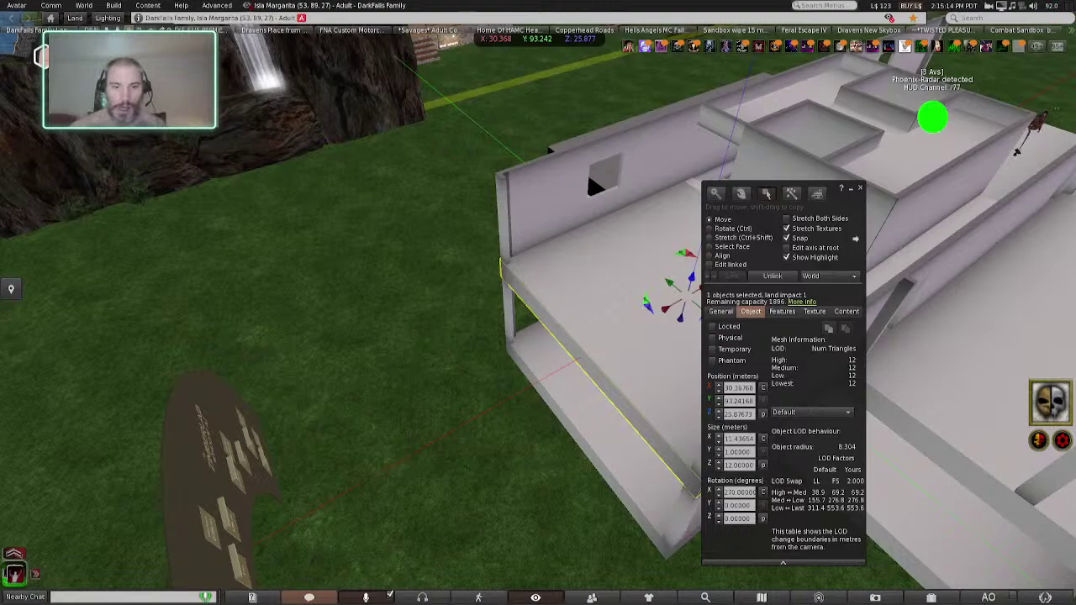
pyautogui.keyDown('ctrl'); pyautogui.keyDown('alt'); pyautogui.keyDown('shift'); pyautogui.moveTo(304, 103); pyautogui.dragTo(113, 103); pyautogui.keyUp('shift'); pyautogui.keyUp('alt'); pyautogui.keyUp('ctrl')
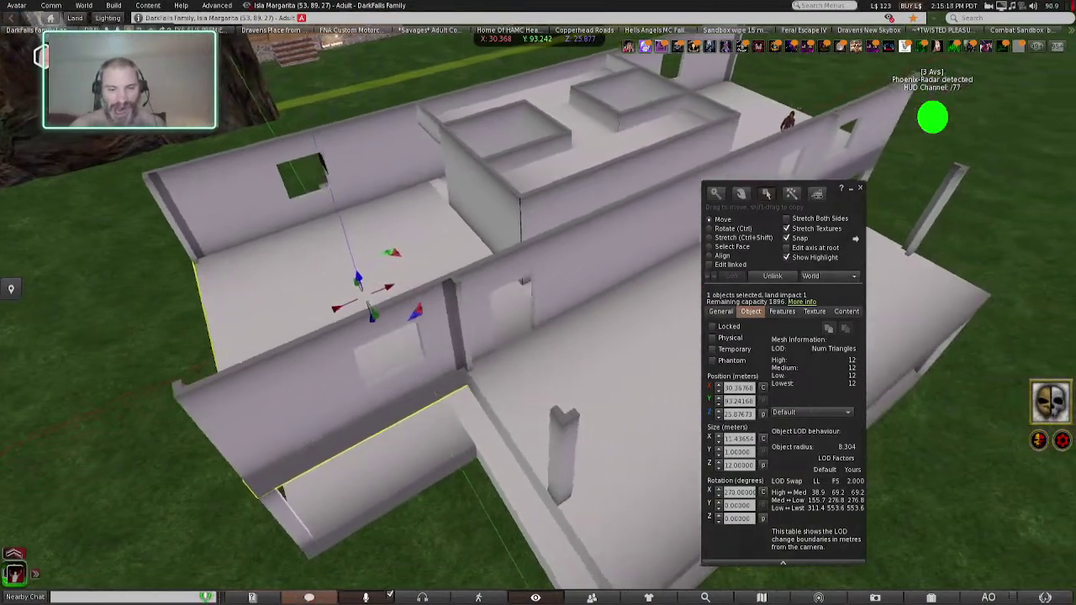
pyautogui.keyDown('alt'); pyautogui.moveTo(185, 110); pyautogui.dragTo(151, 111); pyautogui.keyUp('alt')
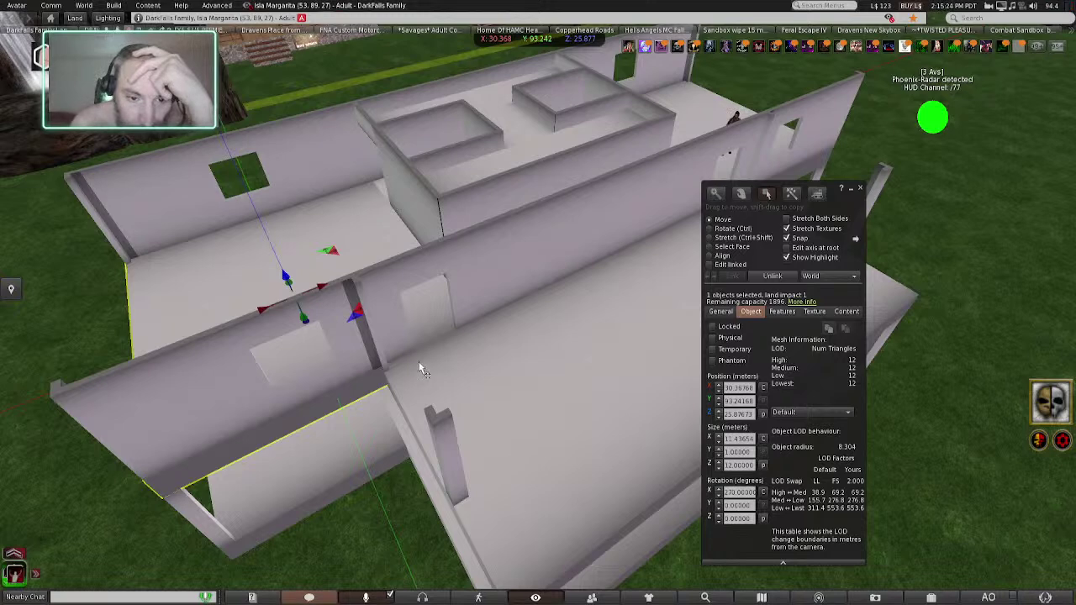
# - Delete the two freestanding corner posts on the side floor extension and finish editing
pyautogui.rightClick(446, 436)
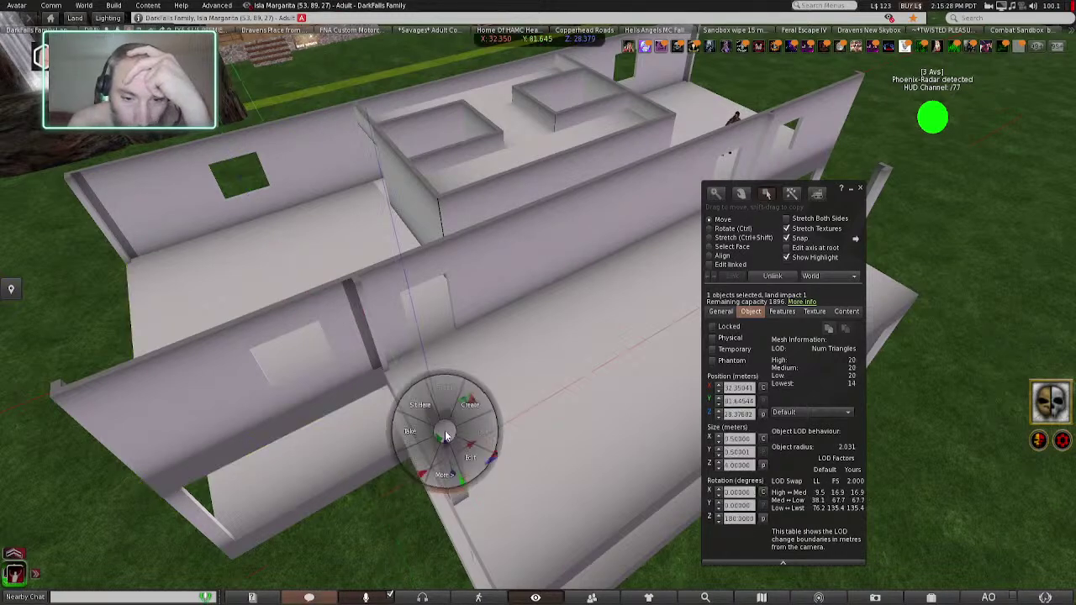
pyautogui.click(477, 435)
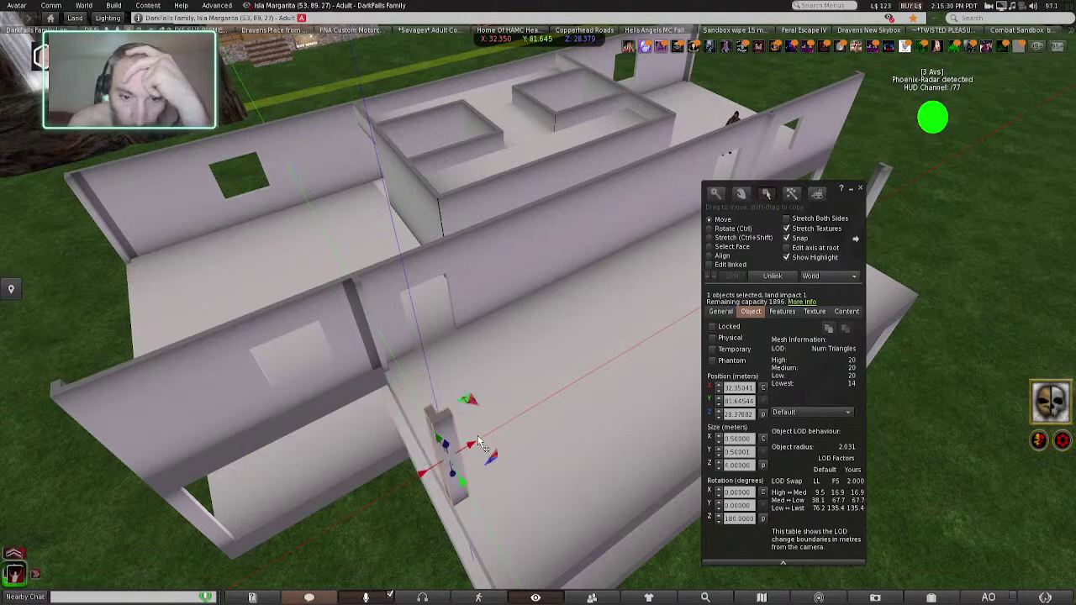
pyautogui.moveTo(847, 208); pyautogui.dragTo(707, 229)
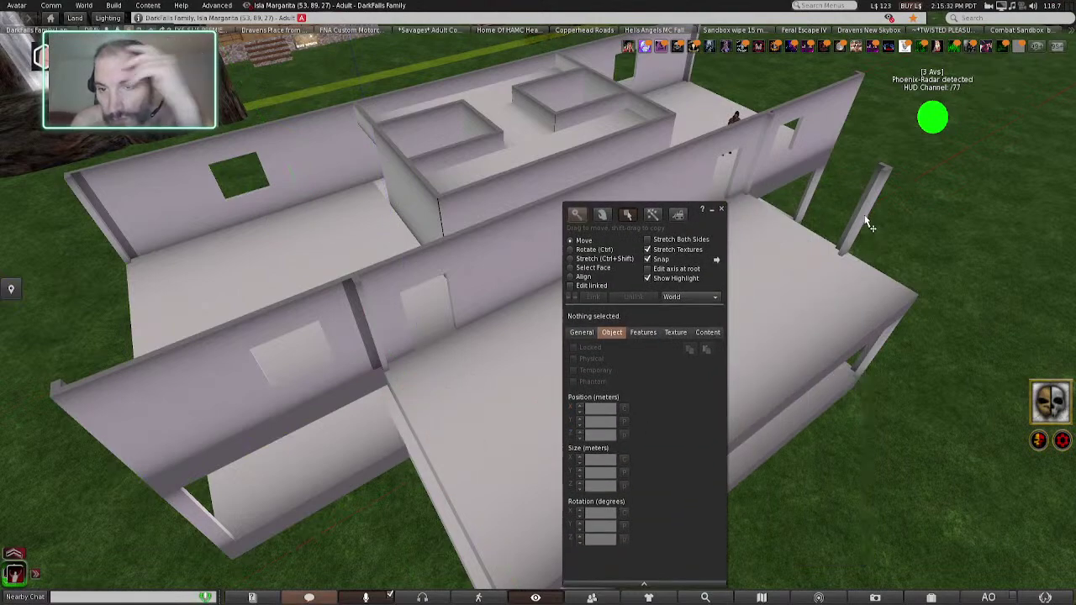
pyautogui.rightClick(864, 214)
pyautogui.click(863, 252)
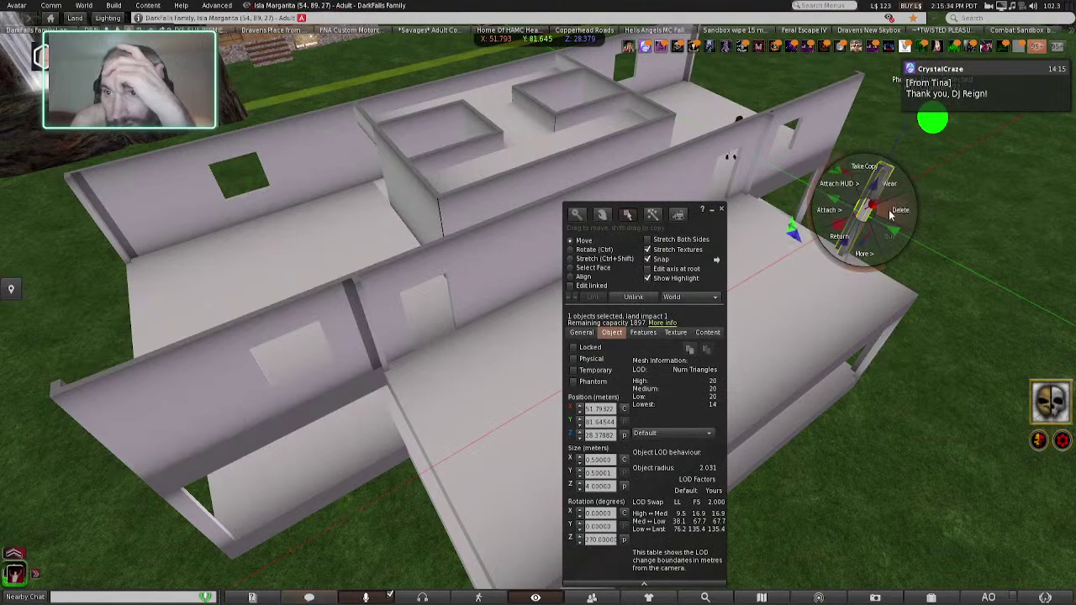
pyautogui.click(893, 215)
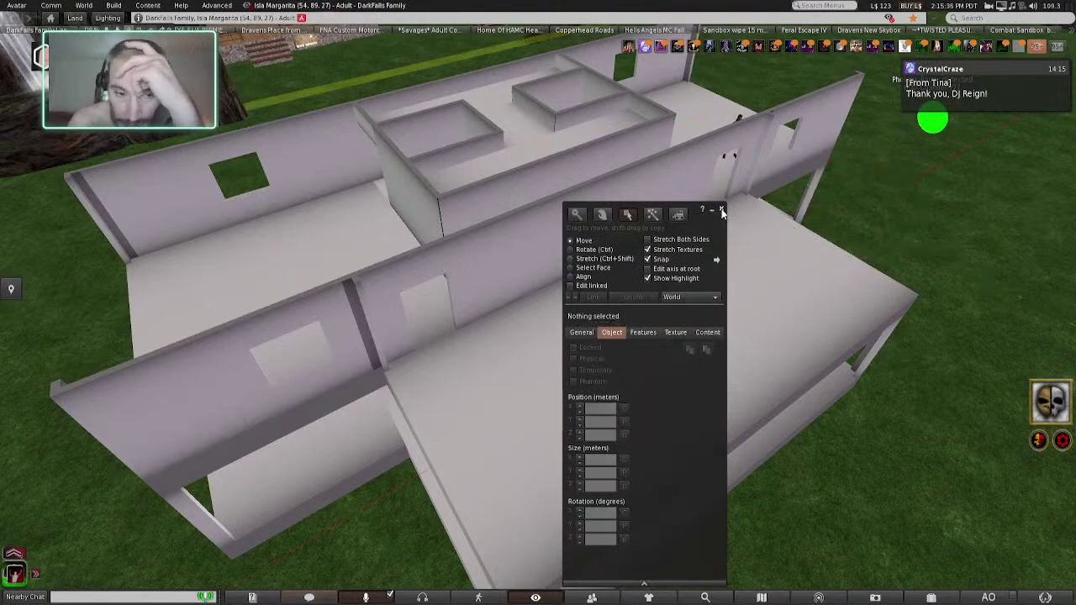
pyautogui.click(721, 208)
# - Delete the post in the long wall at the near corner of the side floor extension, between the window and door panels
pyautogui.scroll(5, 599, 277)
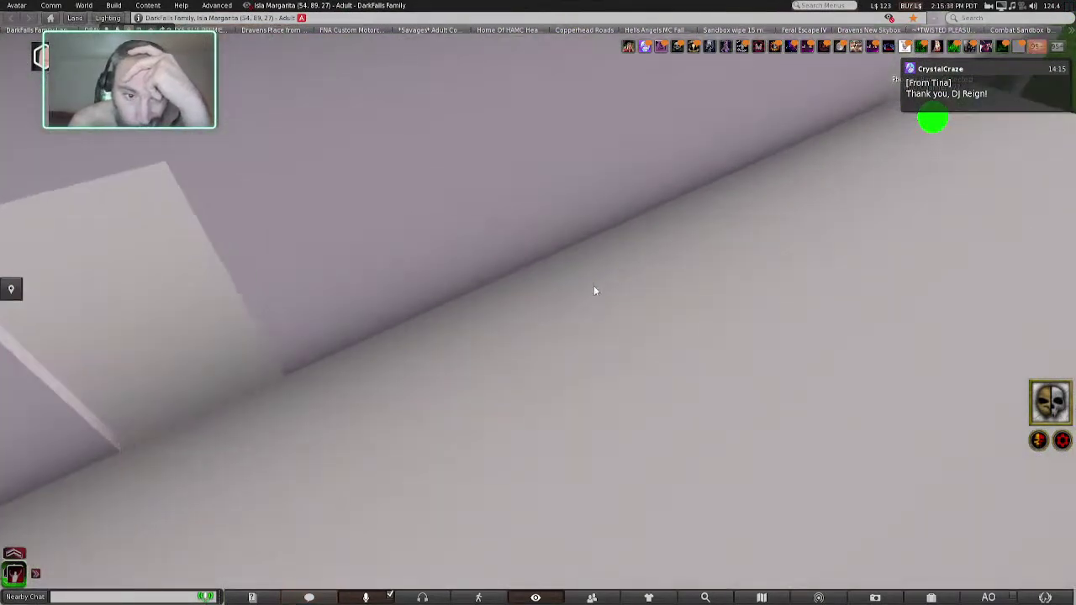
pyautogui.scroll(-5, 593, 291)
pyautogui.scroll(-6, 593, 291)
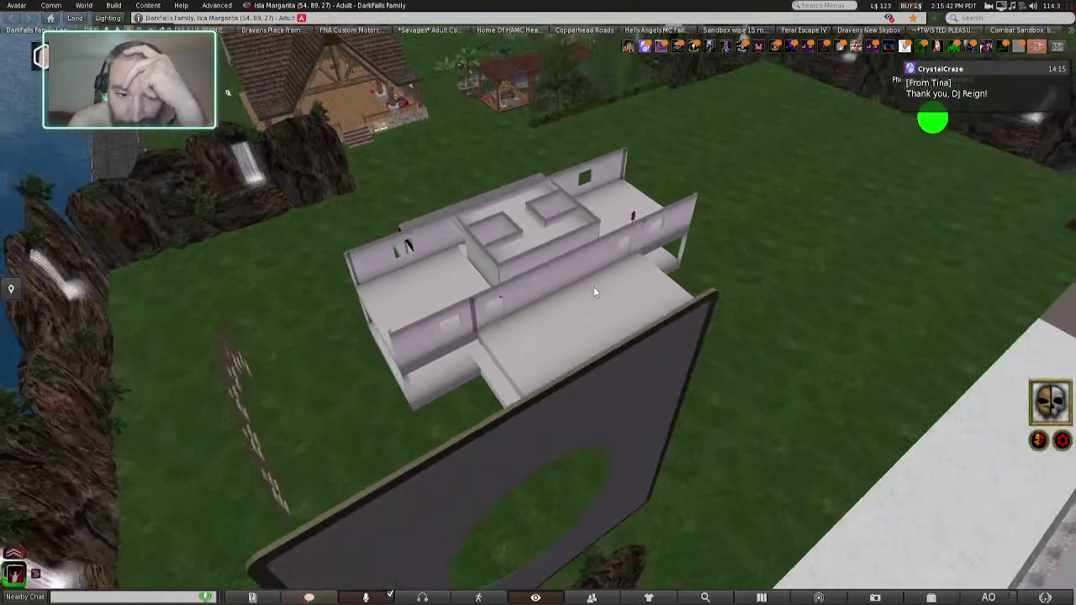
pyautogui.scroll(6, 593, 291)
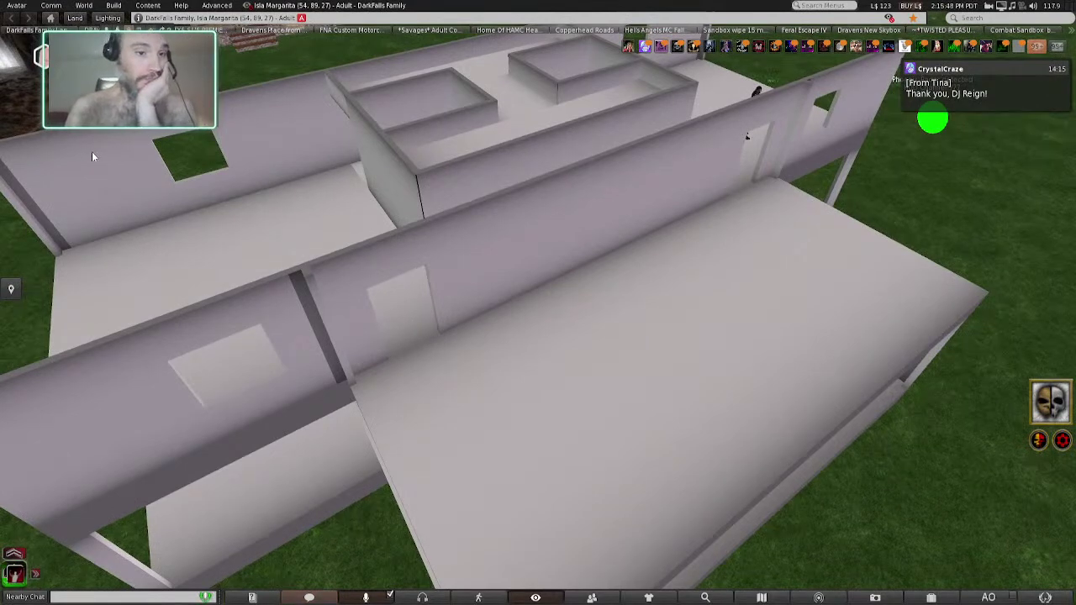
pyautogui.keyDown('alt'); pyautogui.moveTo(303, 290); pyautogui.dragTo(477, 419); pyautogui.keyUp('alt')
pyautogui.rightClick(482, 410)
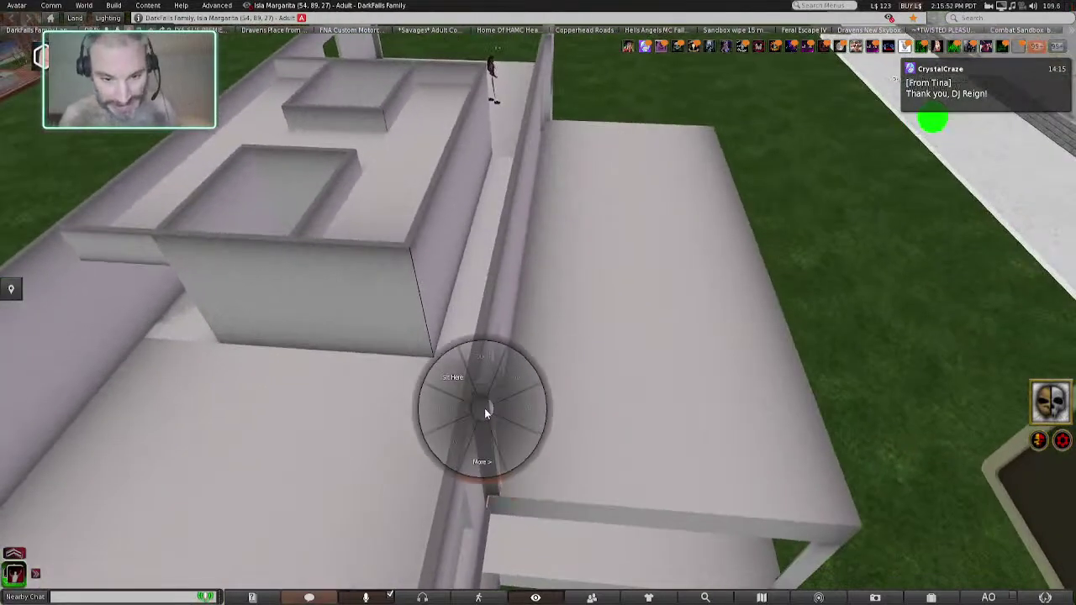
pyautogui.click(480, 447)
pyautogui.click(516, 414)
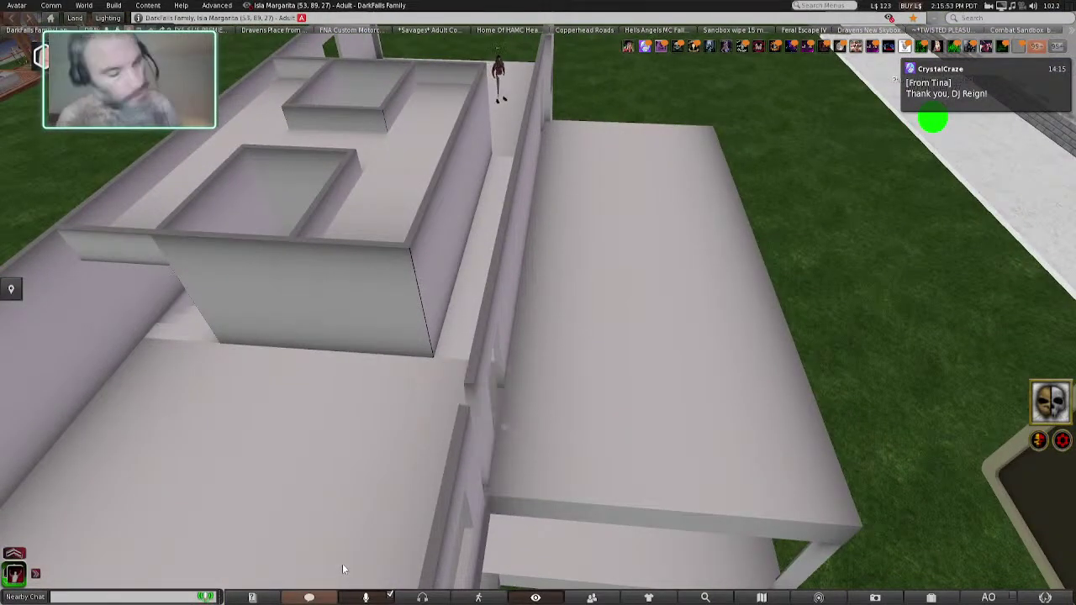
# - Delete the matching post at the other end of the long wall, where the side floor extension ends
pyautogui.scroll(-2, 253, 420)
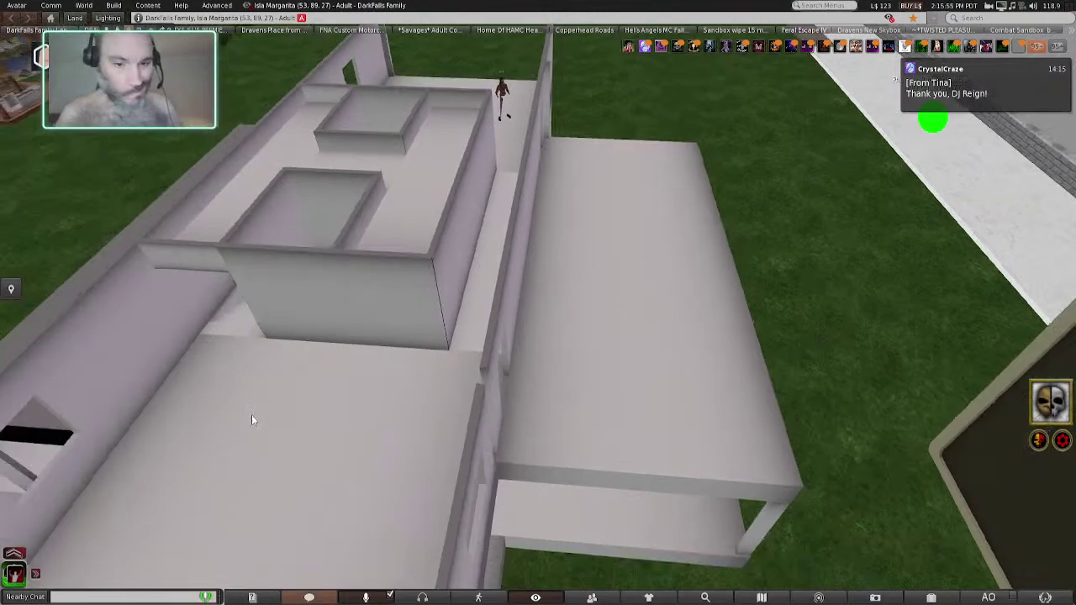
pyautogui.scroll(-3, 252, 419)
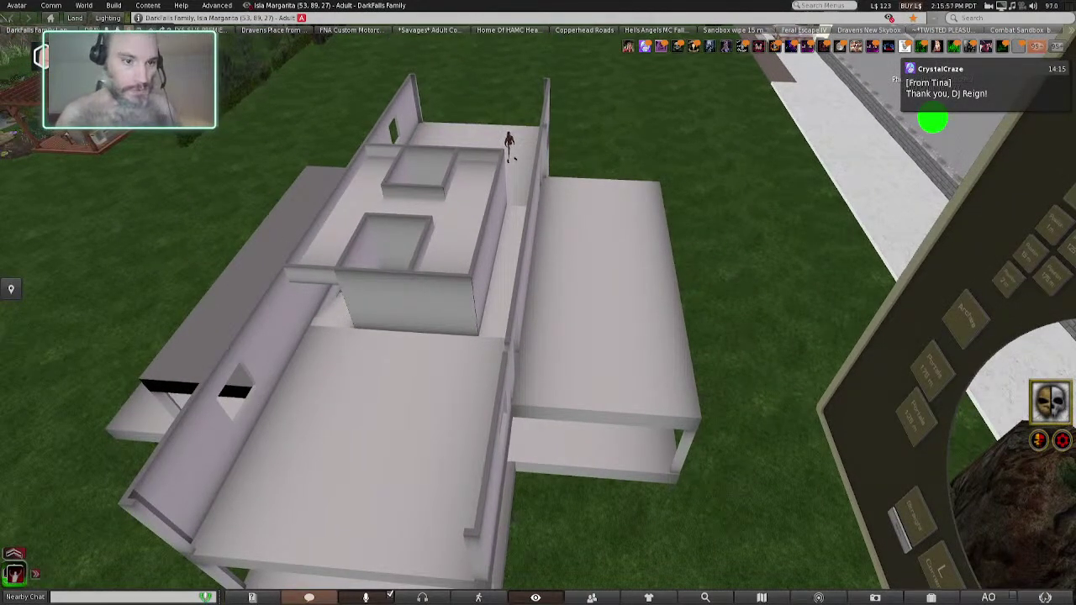
pyautogui.keyDown('alt'); pyautogui.moveTo(521, 286); pyautogui.dragTo(370, 293); pyautogui.keyUp('alt')
pyautogui.keyDown('alt'); pyautogui.moveTo(474, 292); pyautogui.dragTo(299, 294); pyautogui.keyUp('alt')
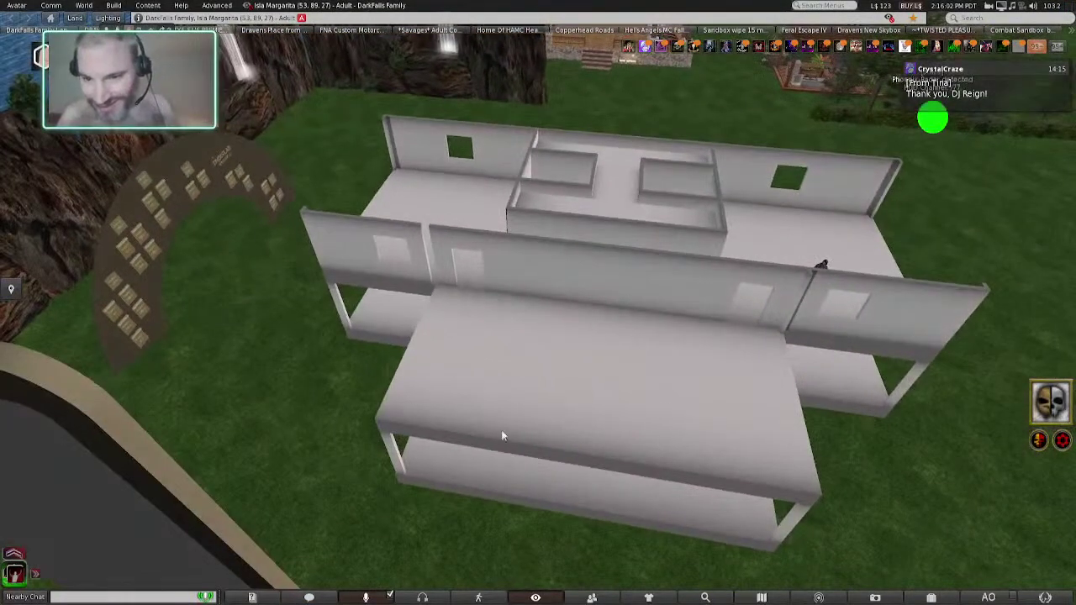
pyautogui.rightClick(801, 294)
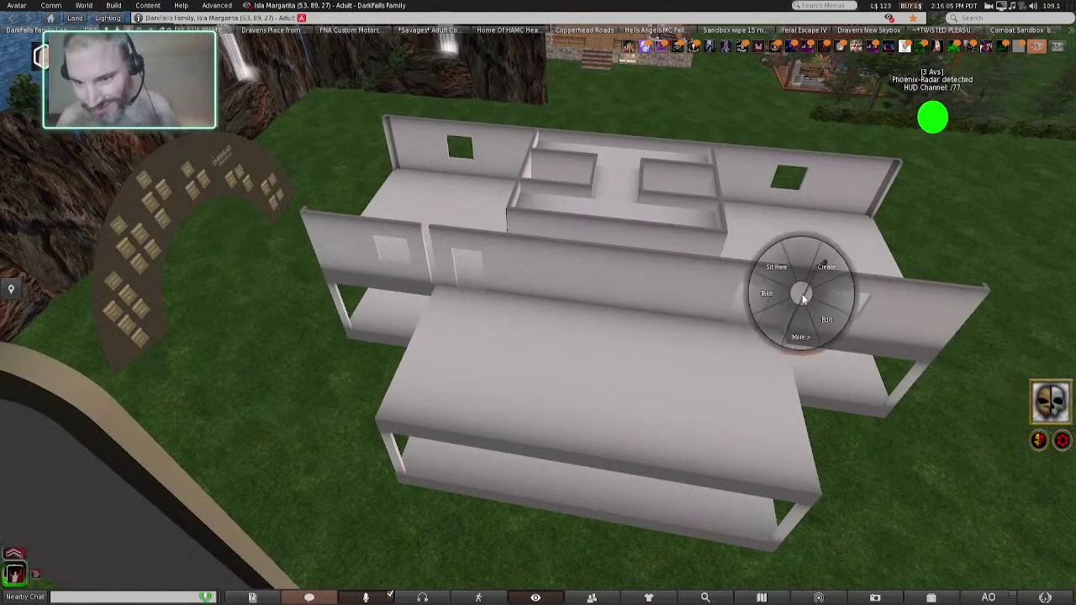
pyautogui.click(799, 335)
pyautogui.click(835, 296)
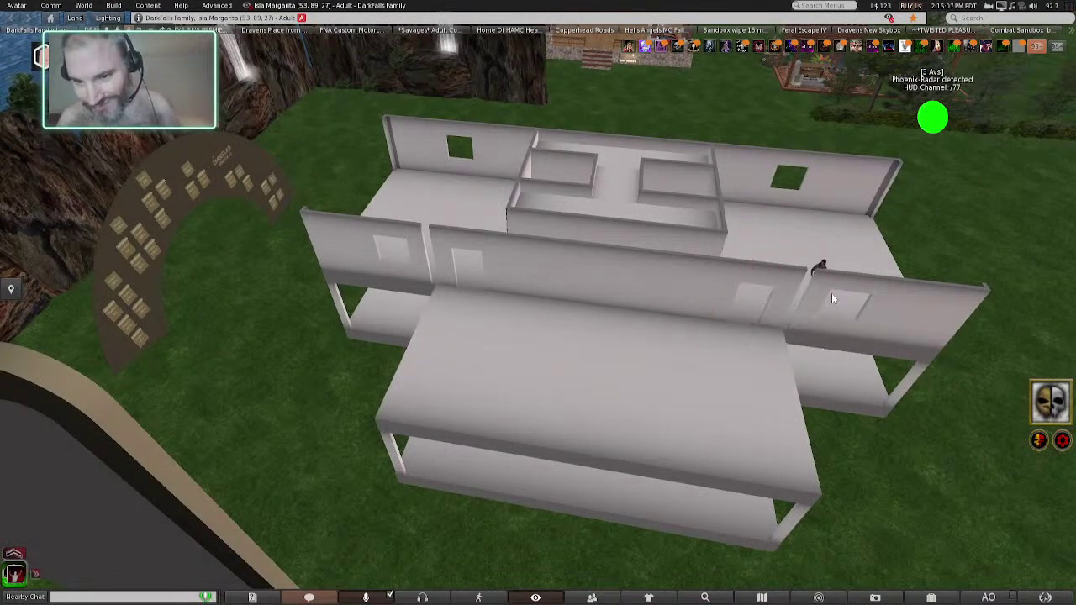
# - Copy the plain panel at the end of the back wall and place the copy near the long front wall's higher-X gap
pyautogui.rightClick(739, 172)
pyautogui.click(764, 196)
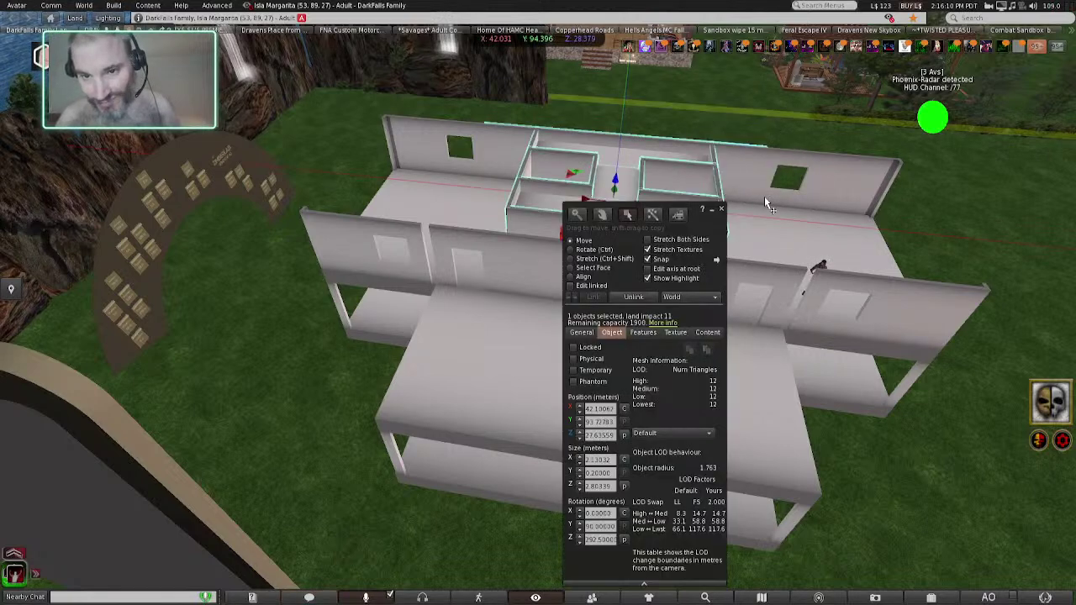
pyautogui.click(861, 172)
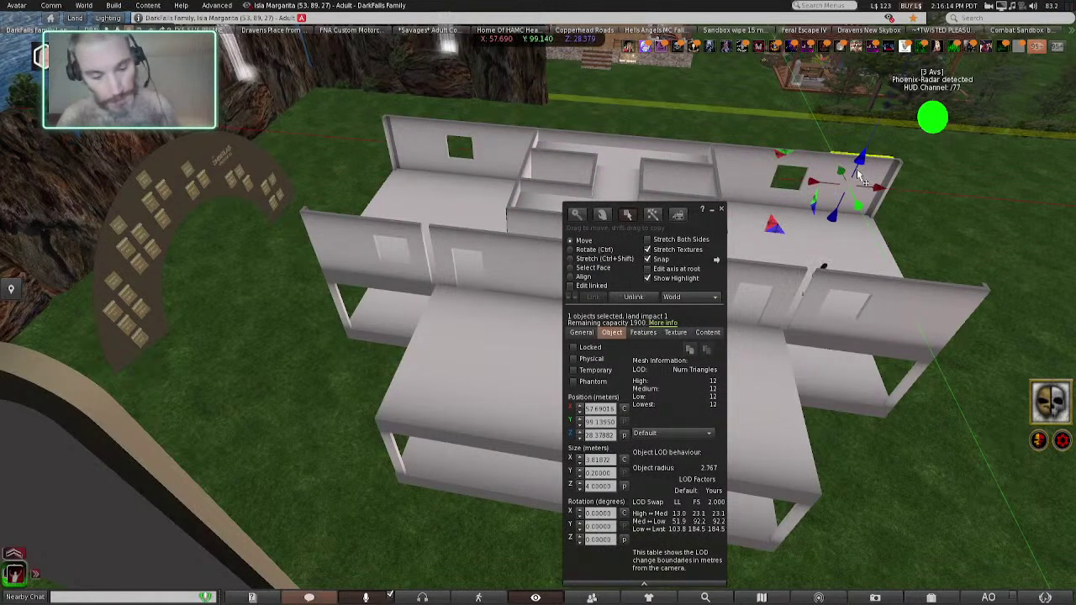
pyautogui.moveTo(853, 201); pyautogui.dragTo(828, 264)
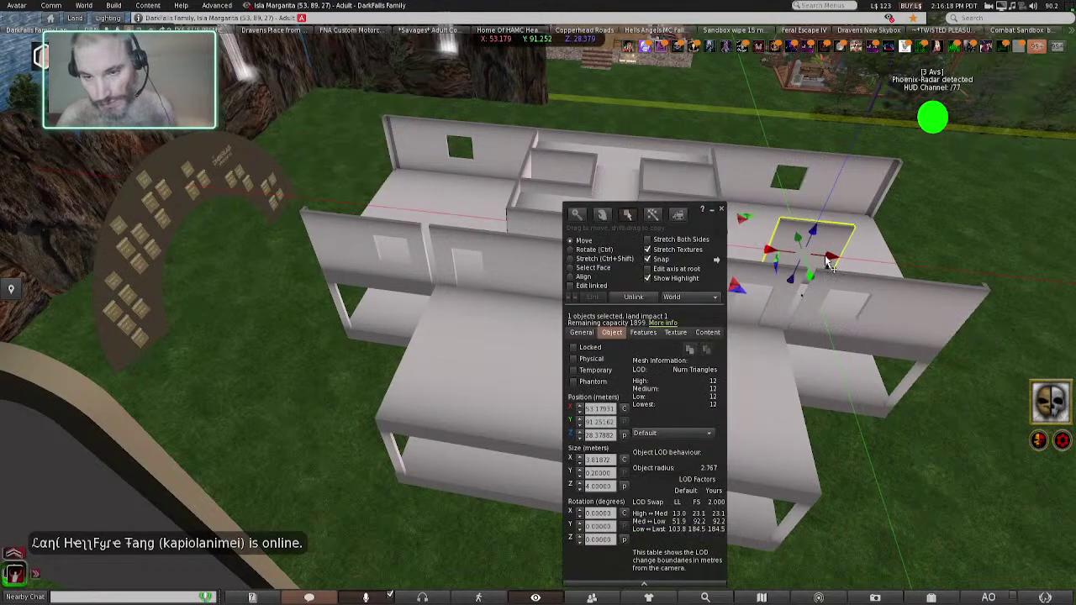
# - Align the copied panel with the long front wall by giving it the neighbouring window panel's Y position, 87.34171
pyautogui.click(836, 286)
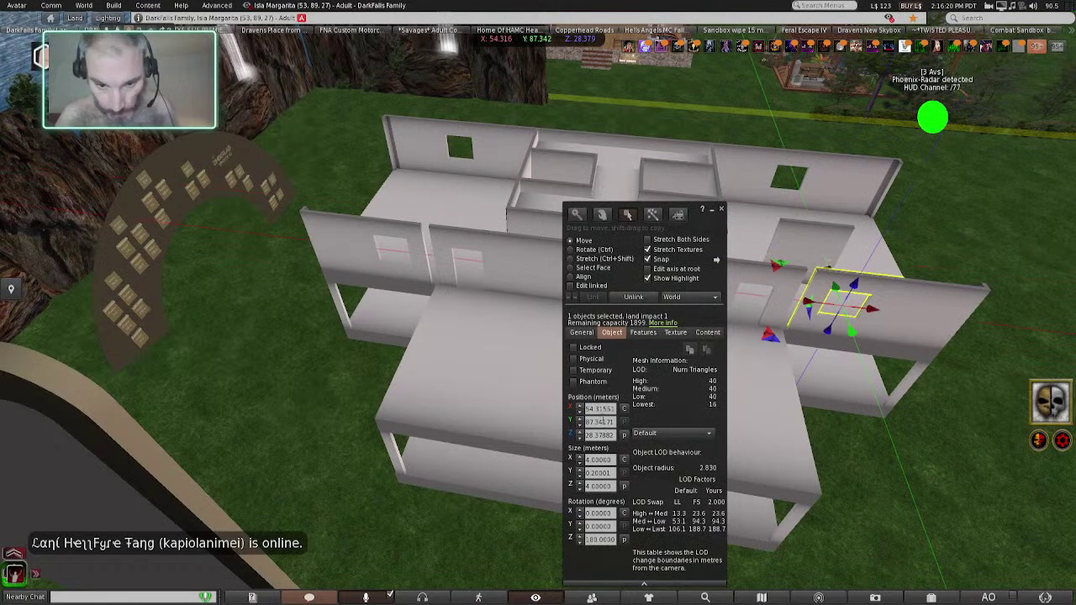
pyautogui.doubleClick(601, 422)
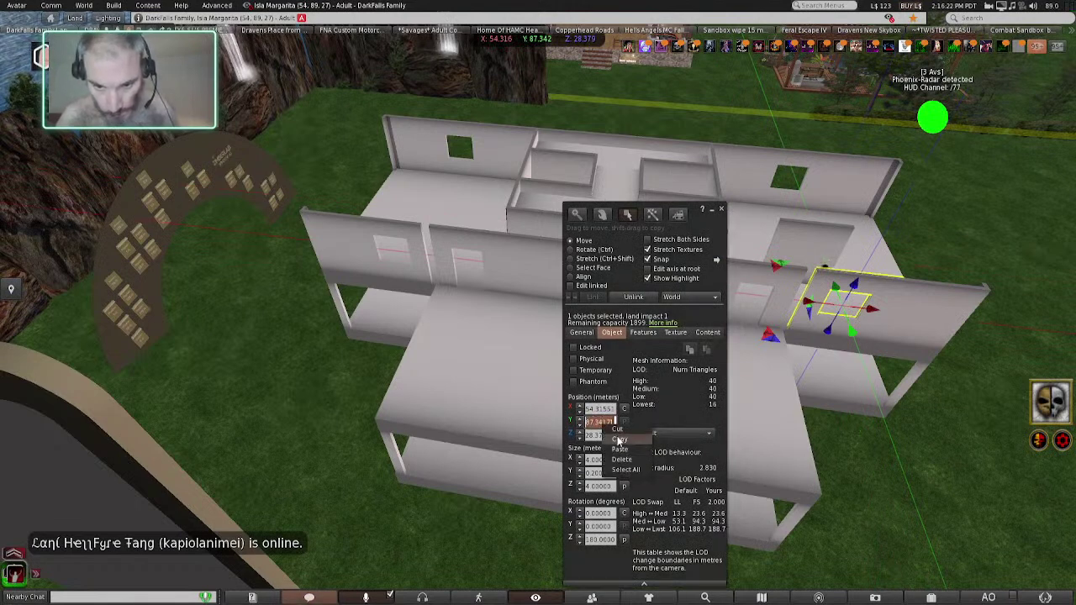
pyautogui.click(805, 251)
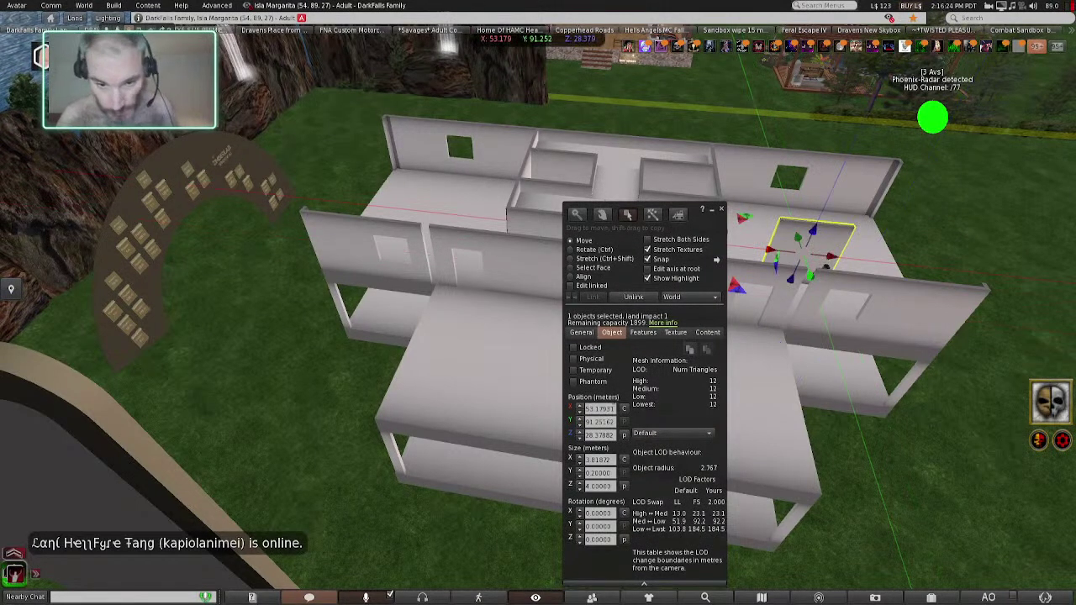
pyautogui.tripleClick(594, 422)
pyautogui.rightClick(593, 422)
pyautogui.click(619, 448)
pyautogui.press('Return')
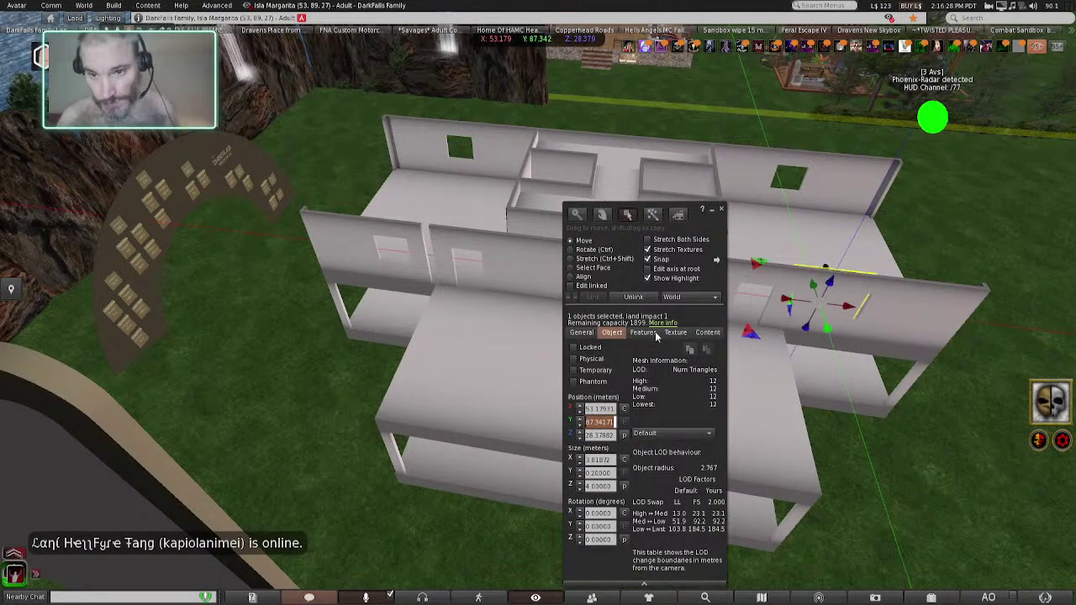
# - Stretch both ends of the copied panel inward until it fills only the gap between door and window panels, about 0.46 m wide
pyautogui.keyDown('ctrl'); pyautogui.keyDown('alt'); pyautogui.keyDown('shift'); pyautogui.moveTo(564, 132); pyautogui.dragTo(219, 132); pyautogui.keyUp('shift'); pyautogui.keyUp('alt'); pyautogui.keyUp('ctrl')
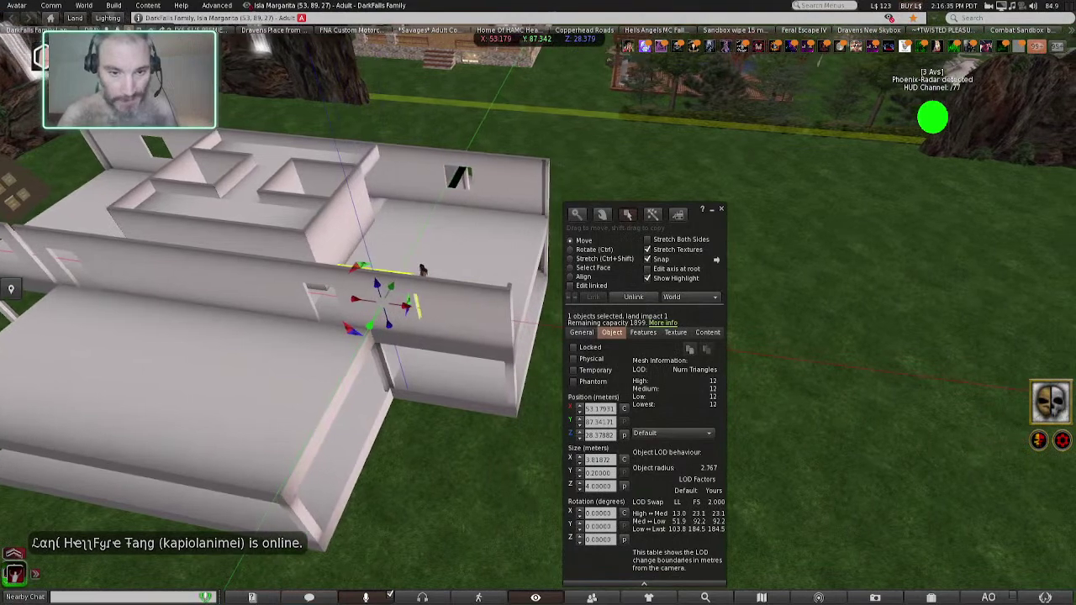
pyautogui.scroll(5, 356, 299)
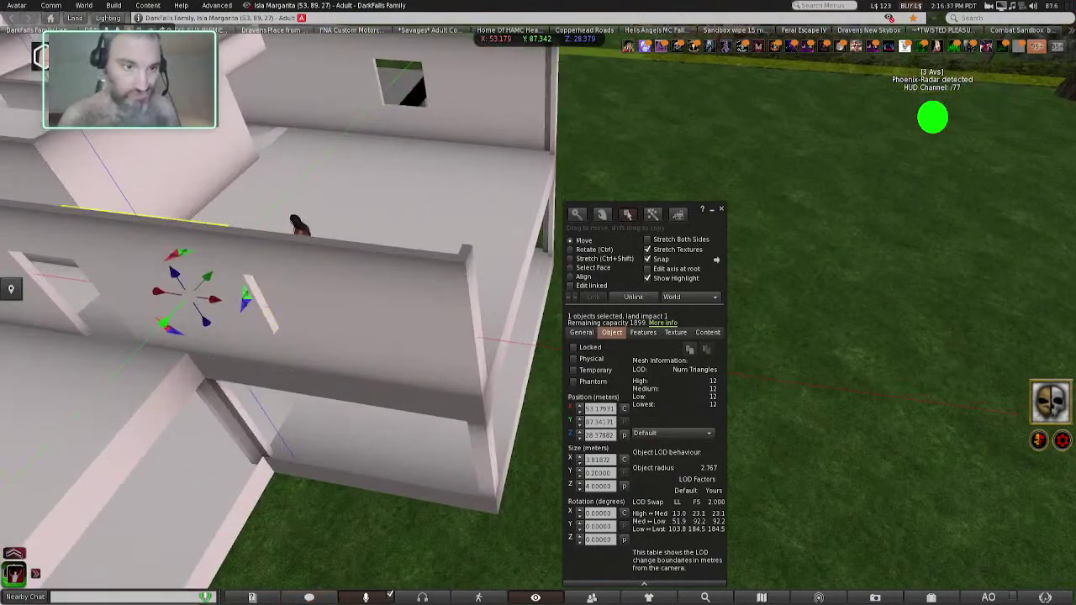
pyautogui.keyDown('alt'); pyautogui.moveTo(357, 299); pyautogui.dragTo(651, 224); pyautogui.keyUp('alt')
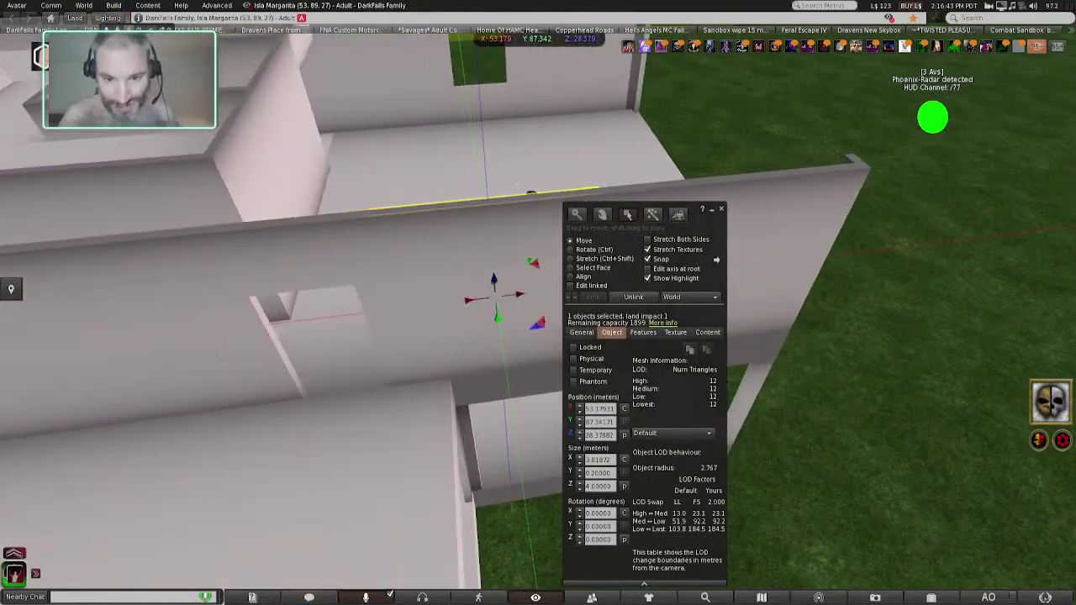
pyautogui.click(572, 259)
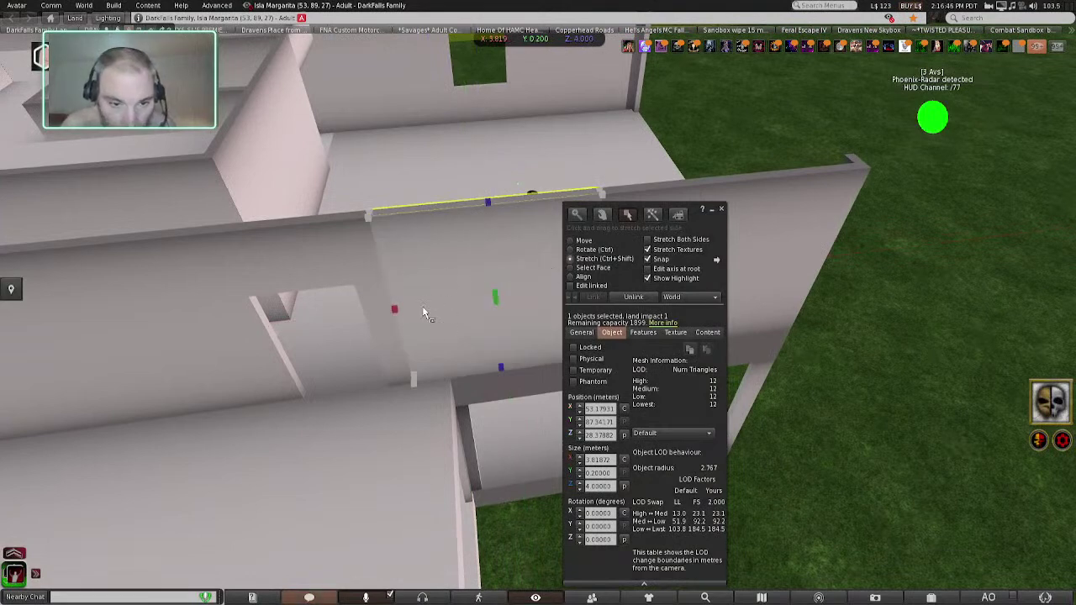
pyautogui.moveTo(396, 308); pyautogui.dragTo(427, 313)
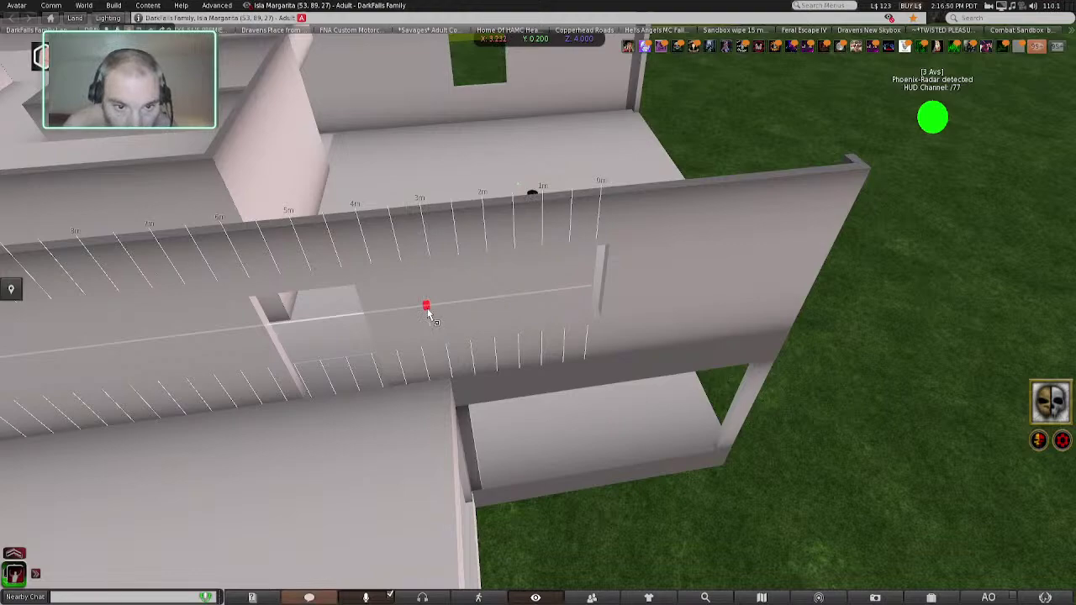
pyautogui.moveTo(428, 313); pyautogui.dragTo(430, 314)
pyautogui.moveTo(704, 232); pyautogui.dragTo(939, 230)
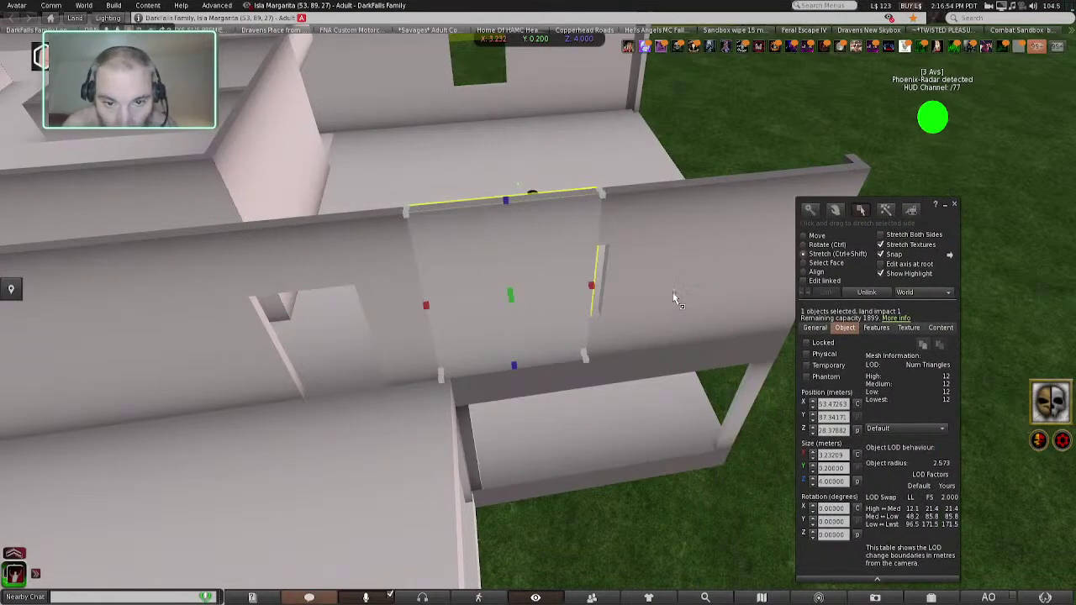
pyautogui.moveTo(590, 285); pyautogui.dragTo(449, 301)
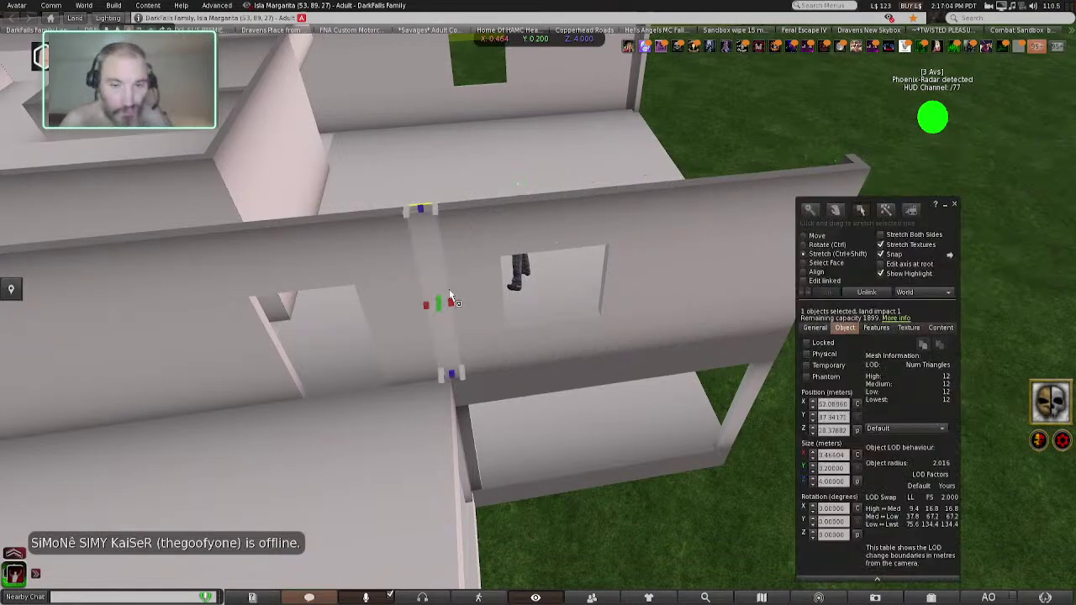
# - Copy the narrow filler strip along the front wall into the matching gap at the opposite end, at X about 32.03 m
pyautogui.click(802, 236)
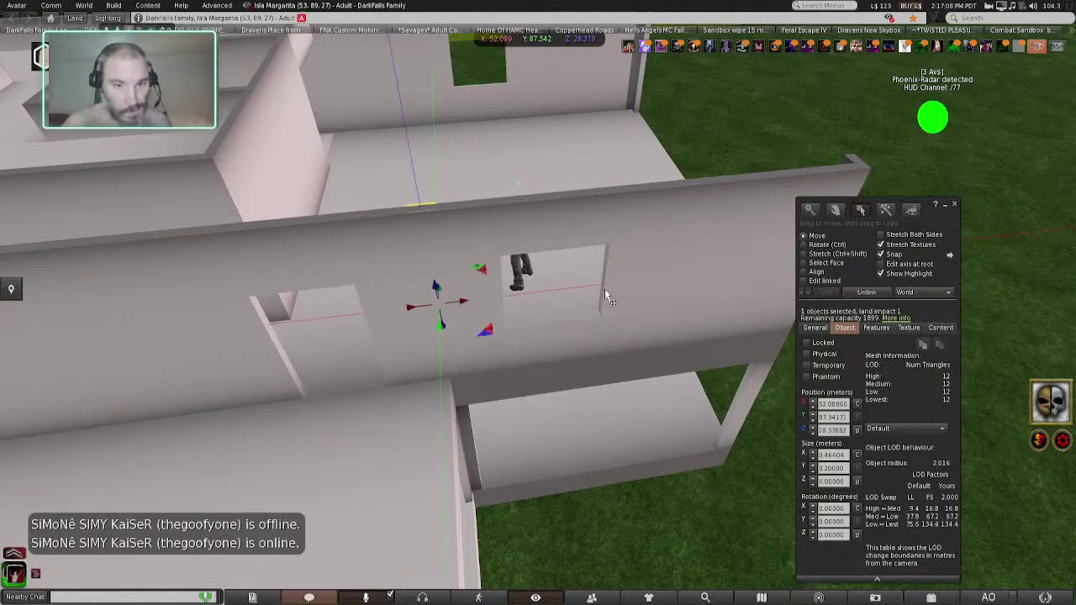
pyautogui.moveTo(468, 306); pyautogui.dragTo(153, 339)
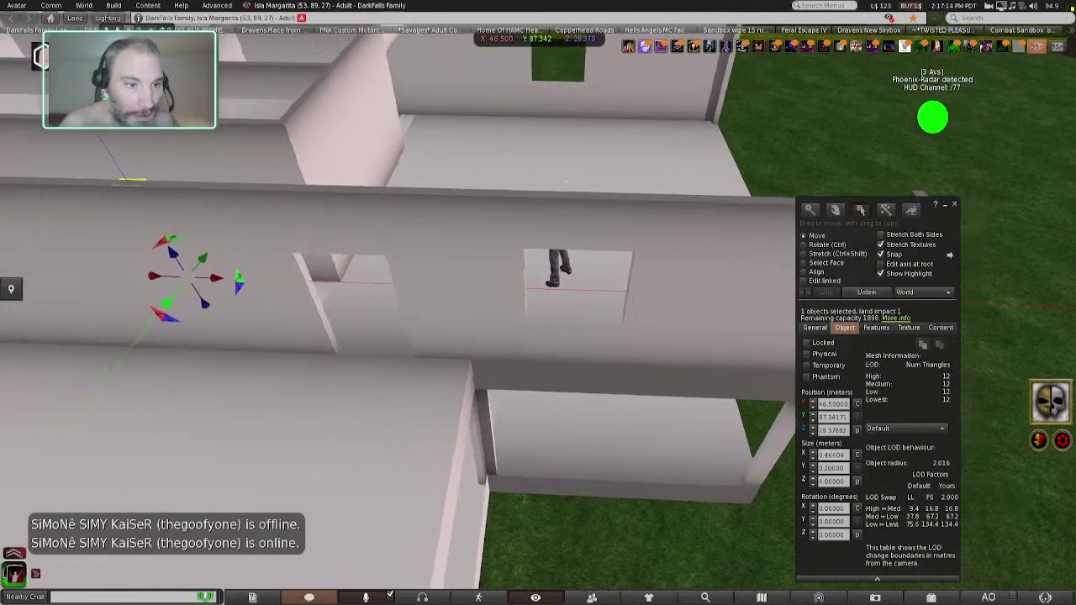
pyautogui.hotkey('ctrl', 'alt', 'shift', 'Left')
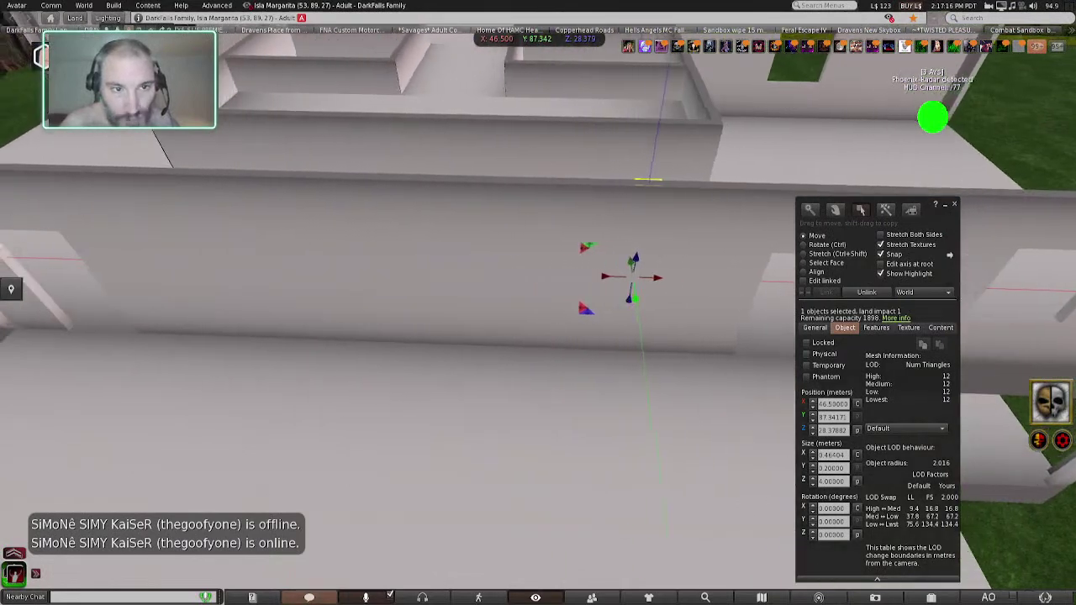
pyautogui.moveTo(711, 281); pyautogui.dragTo(488, 256)
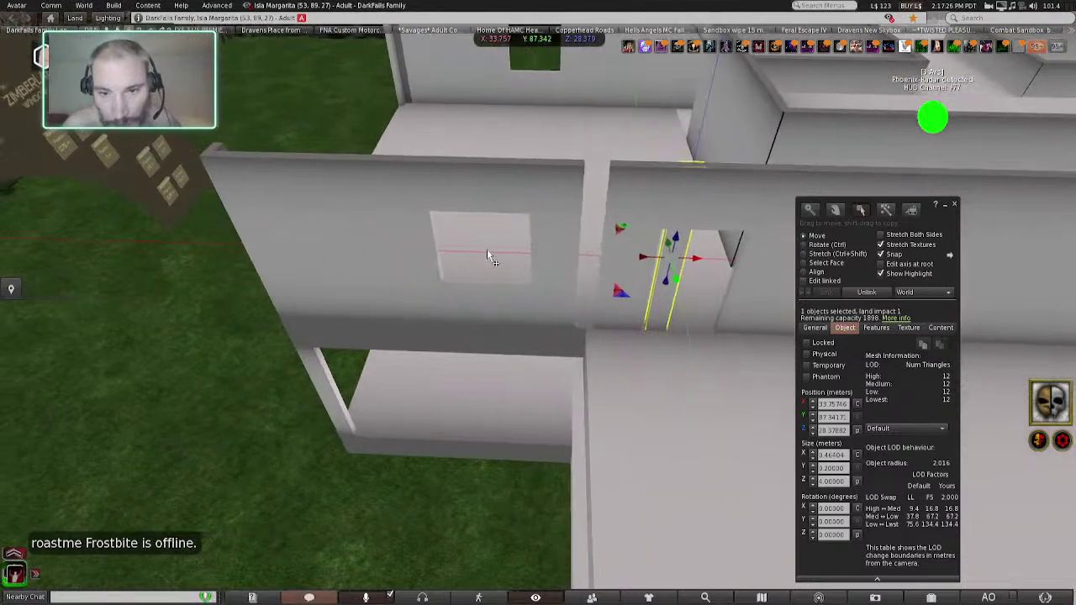
pyautogui.moveTo(685, 258); pyautogui.dragTo(611, 255)
pyautogui.scroll(5, 612, 259)
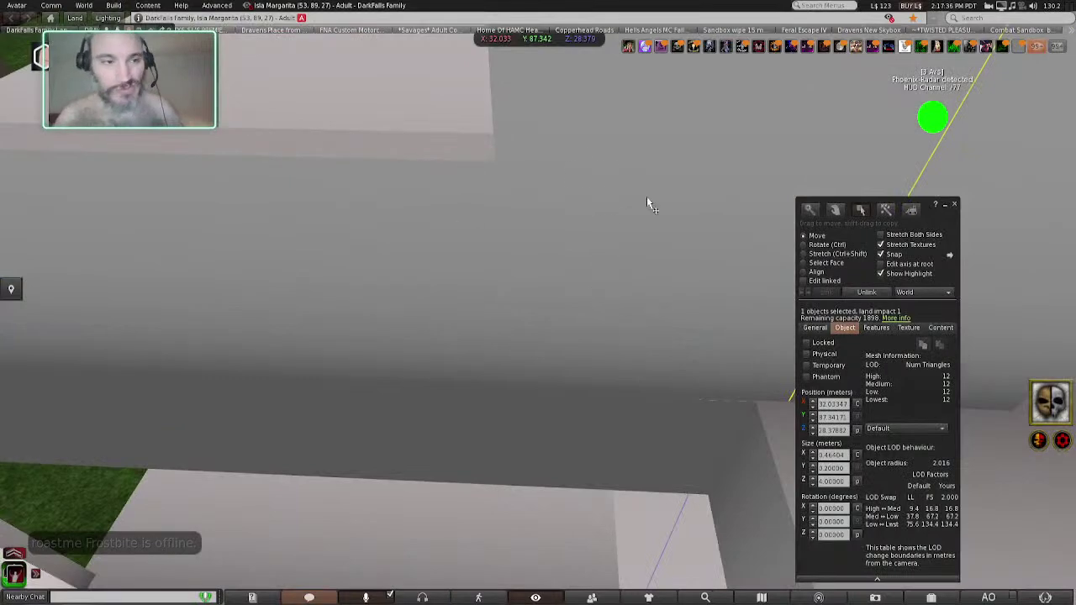
# - Nudge the second filler strip into place, widen it to about 0.48 m to close the gap, and finish editing
pyautogui.keyDown('ctrl'); pyautogui.keyDown('alt'); pyautogui.moveTo(223, 87); pyautogui.dragTo(222, 143); pyautogui.keyUp('alt'); pyautogui.keyUp('ctrl')
pyautogui.scroll(-5, 337, 280)
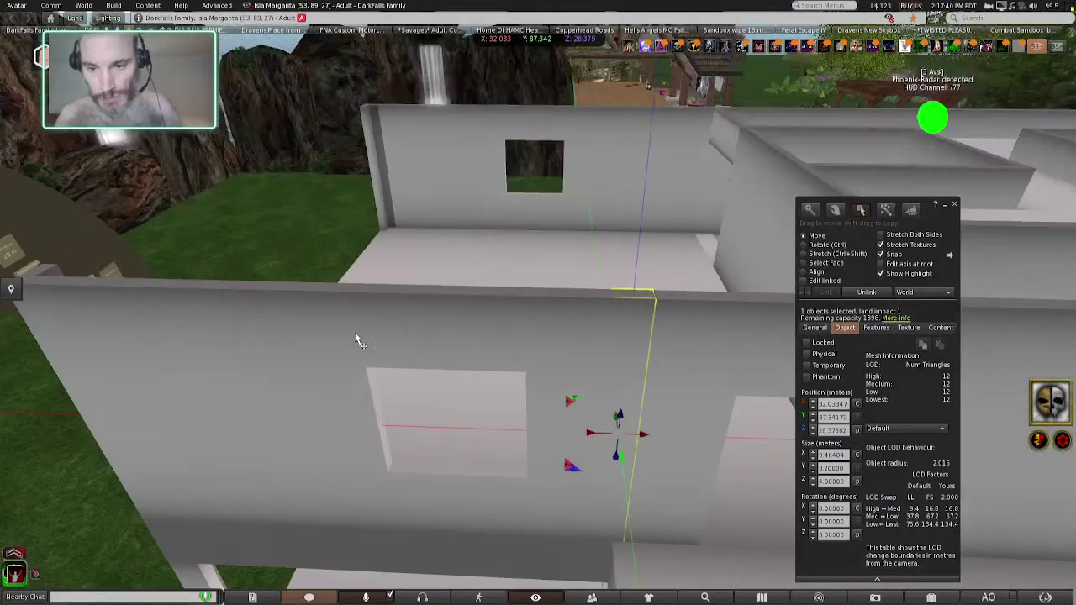
pyautogui.moveTo(643, 440); pyautogui.dragTo(641, 435)
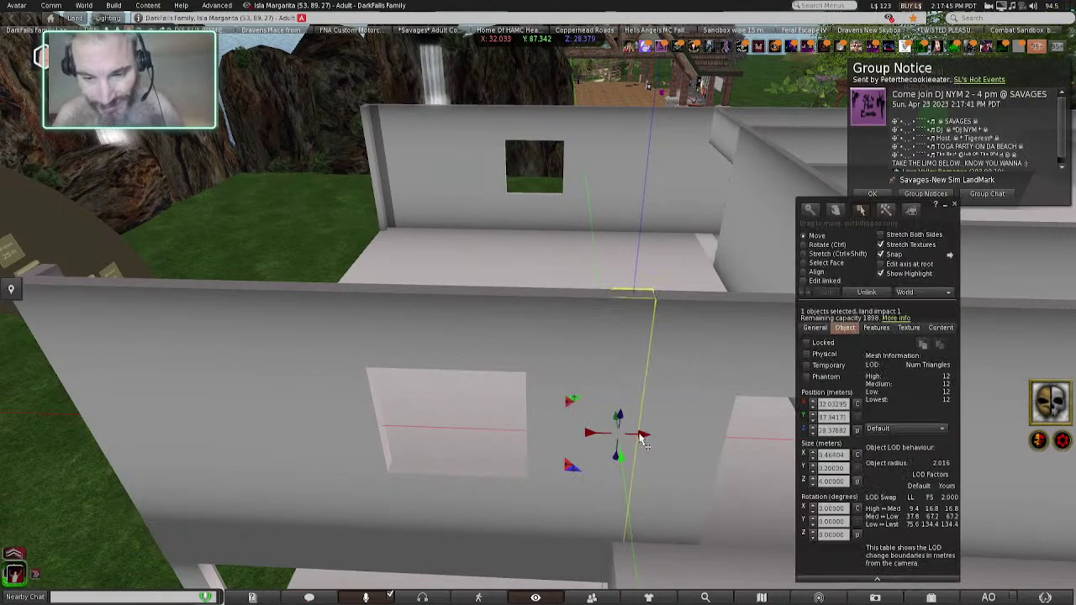
pyautogui.click(804, 253)
pyautogui.moveTo(635, 435); pyautogui.dragTo(637, 434)
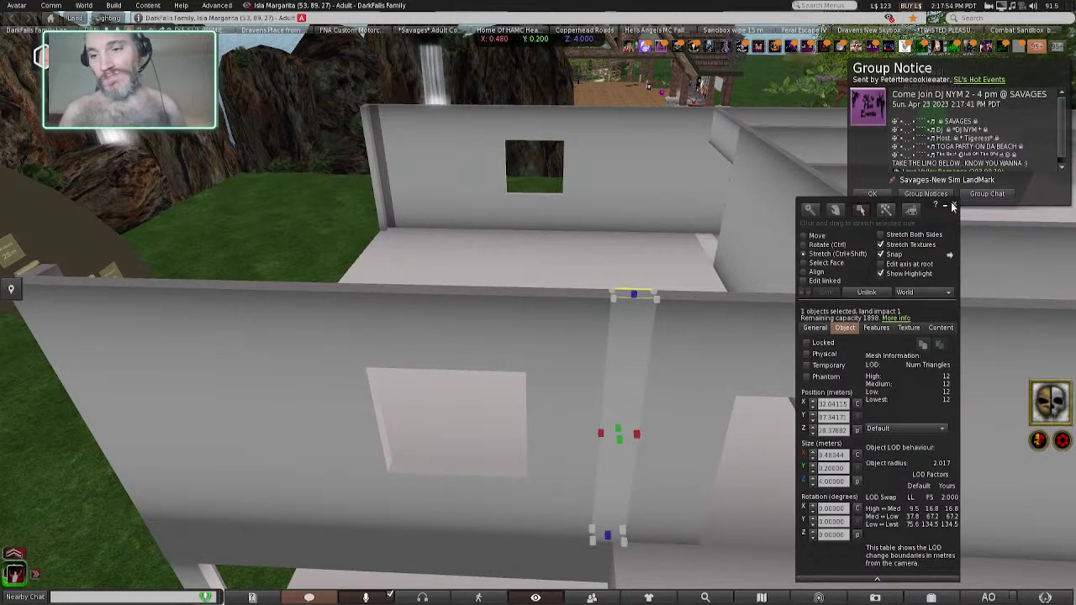
pyautogui.click(955, 207)
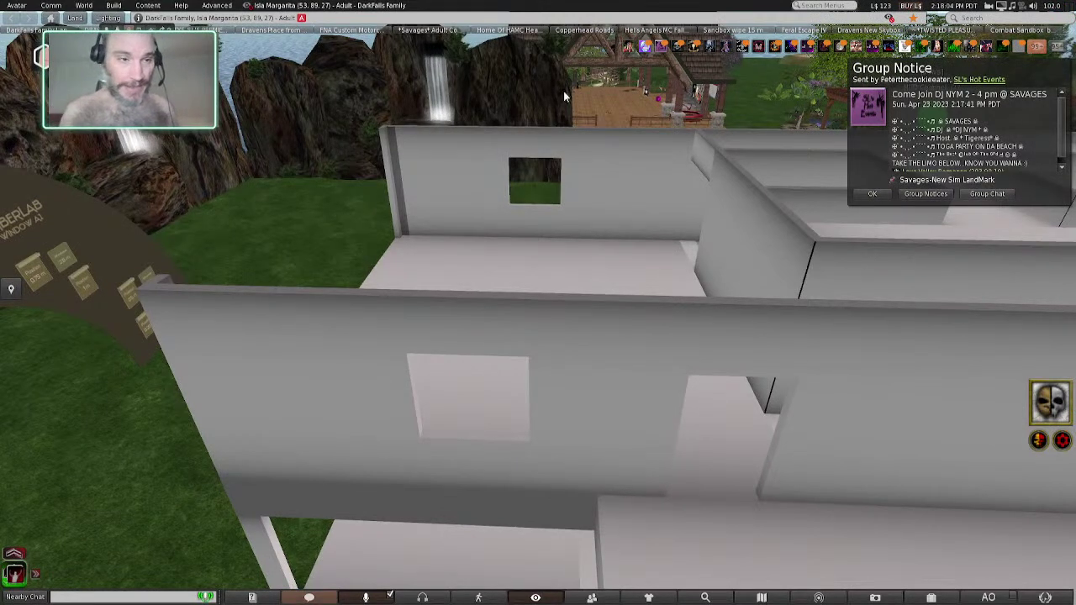
# - Copy the window panel at the lower-X end of the front wall to the wall's middle, at X about 41.77 m
pyautogui.hotkey('ctrl', 'alt', 'shift', 'Right')
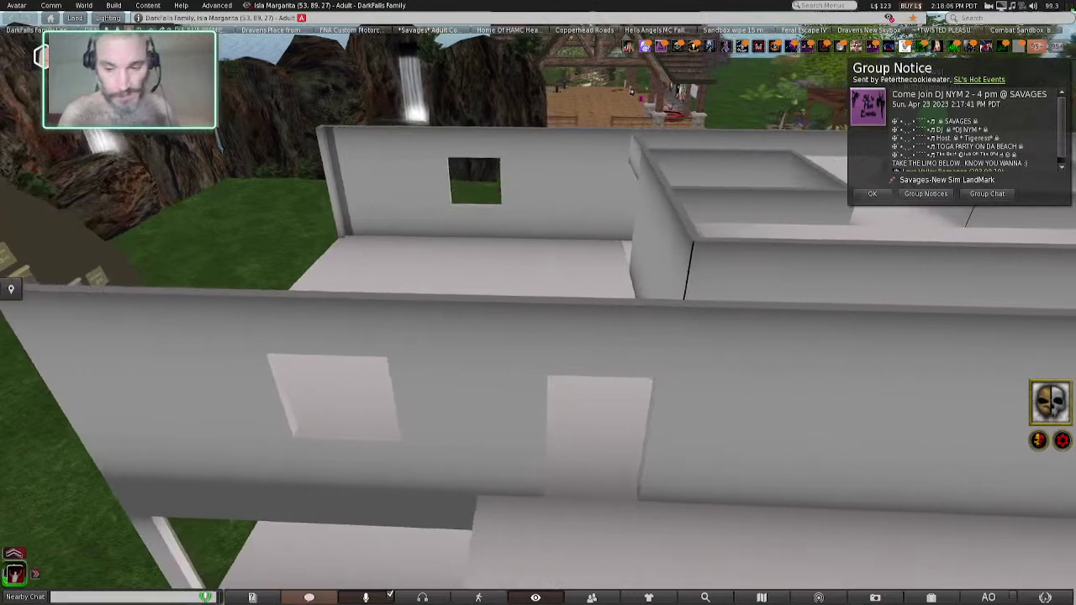
pyautogui.hotkey('ctrl', 'alt', 'shift', 'Right')
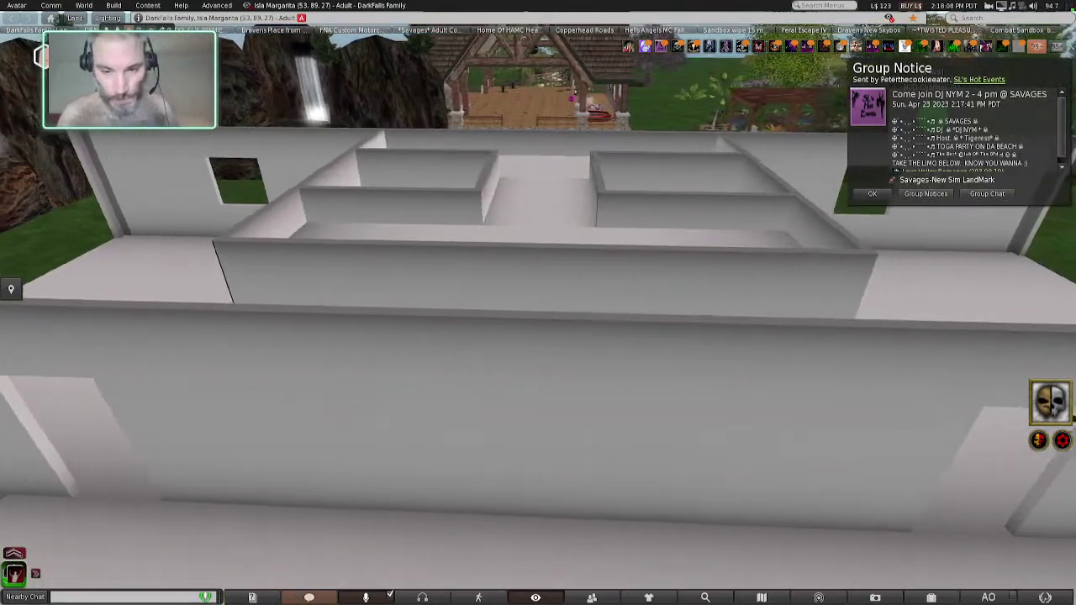
pyautogui.scroll(-4, 475, 318)
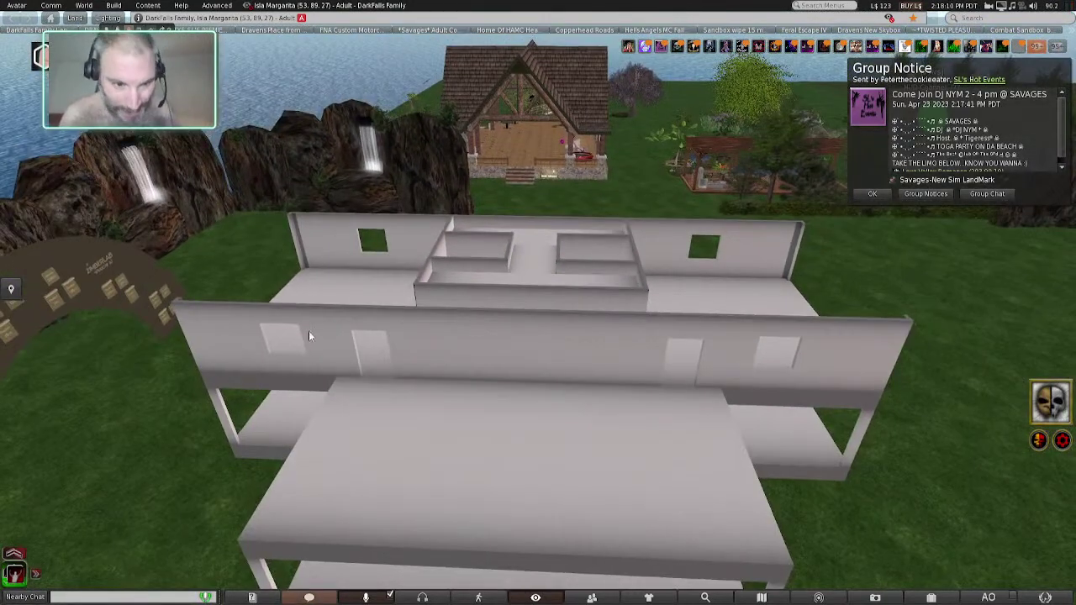
pyautogui.rightClick(311, 332)
pyautogui.click(337, 359)
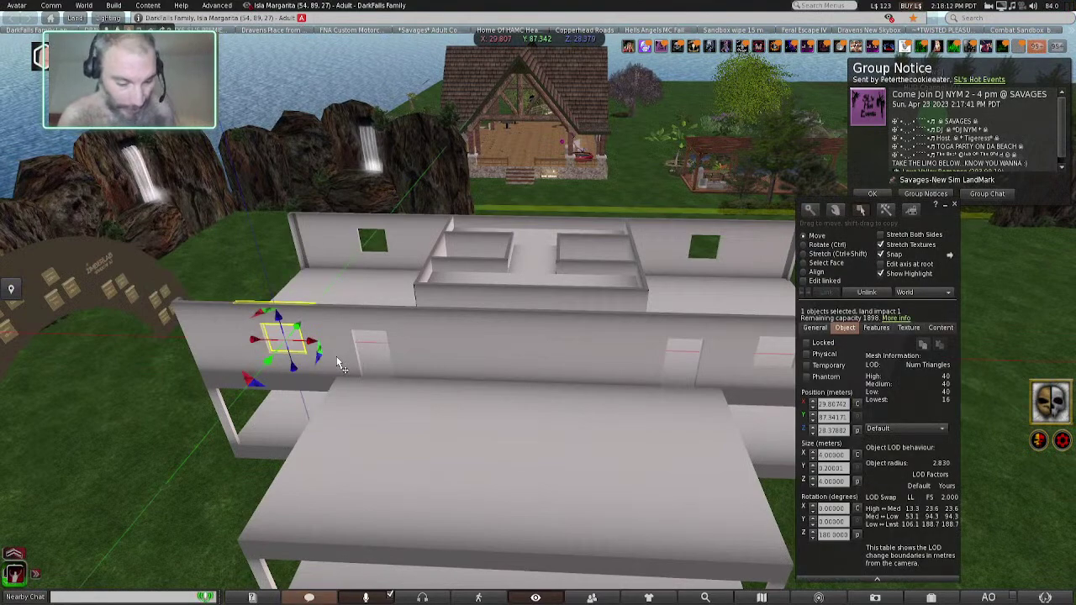
pyautogui.click(548, 346)
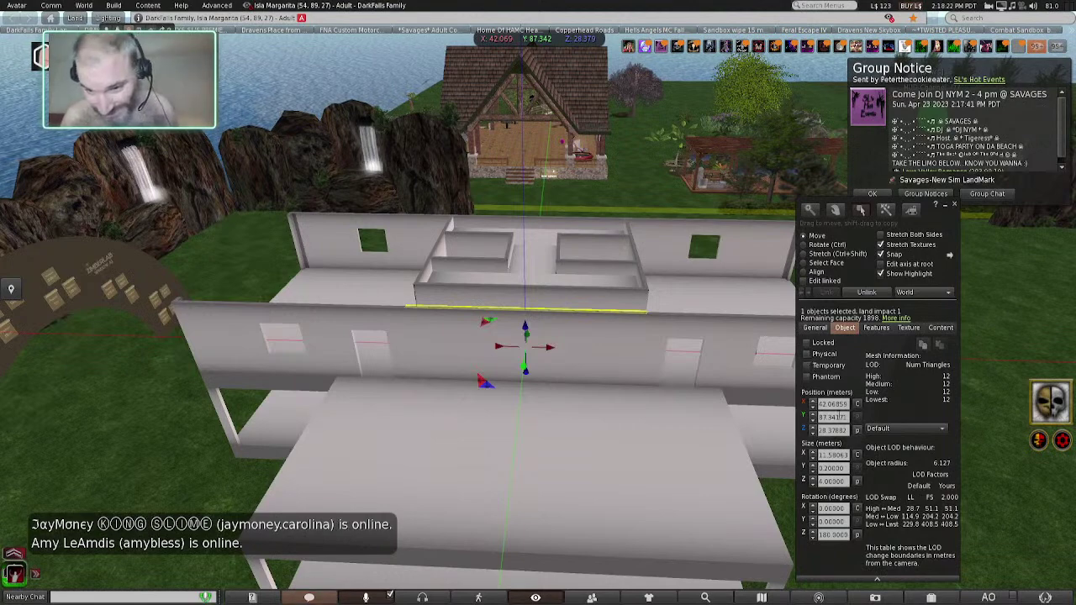
pyautogui.click(830, 404)
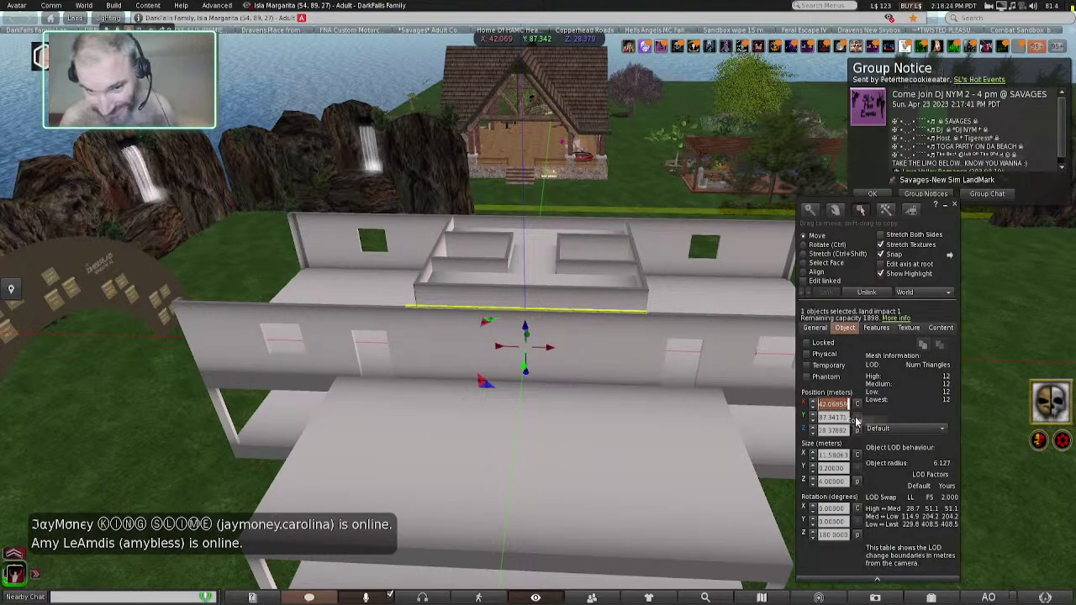
pyautogui.click(310, 334)
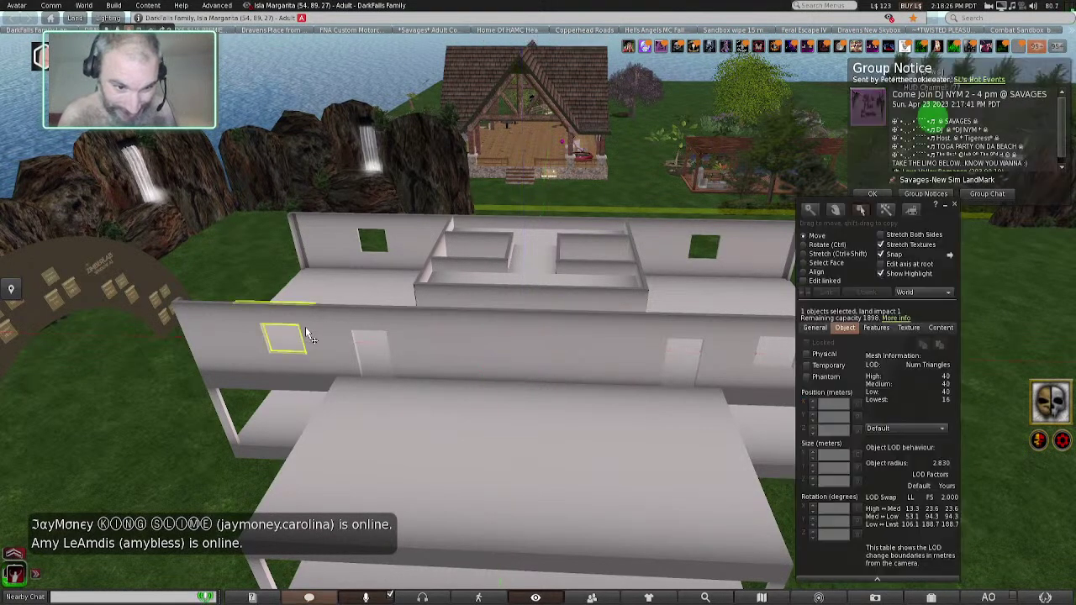
pyautogui.moveTo(313, 341); pyautogui.dragTo(548, 348)
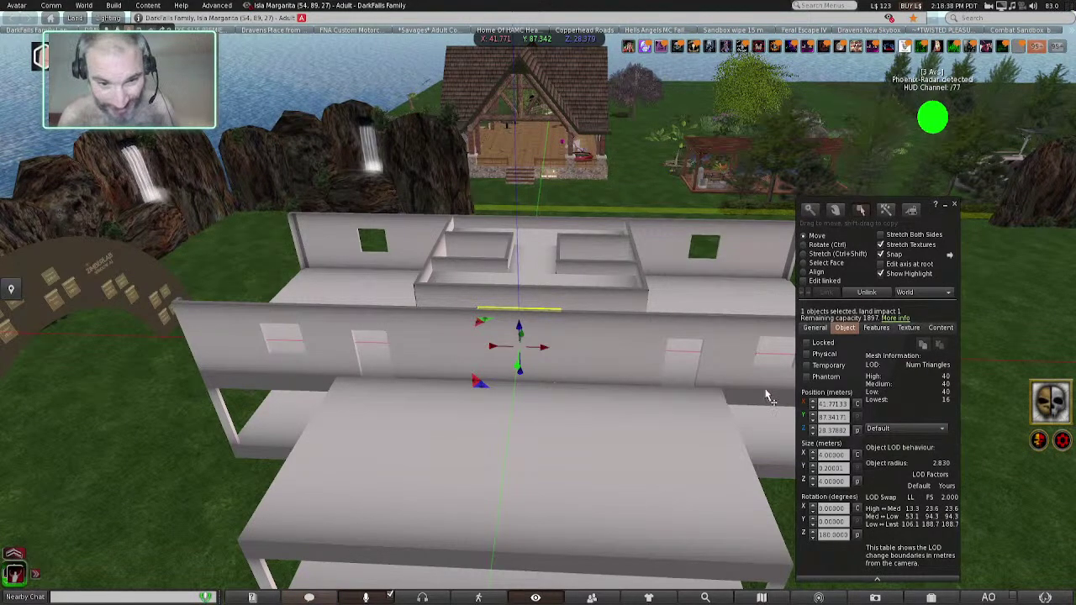
# - Shrink the long central panel of the front wall from its lower-X end to a narrow piece beside the opposite door panel
pyautogui.click(602, 355)
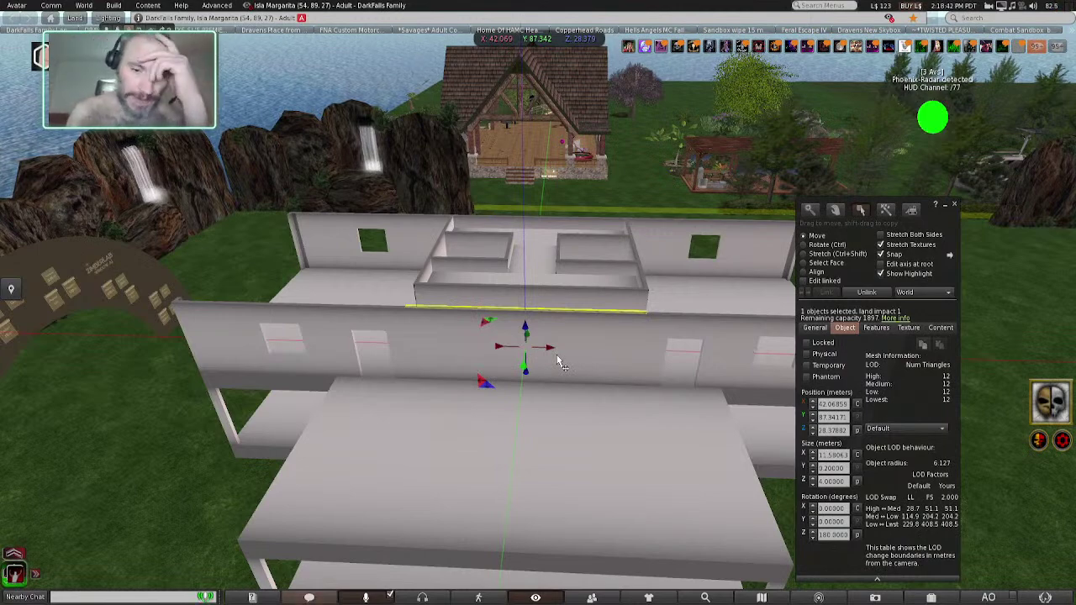
pyautogui.click(804, 254)
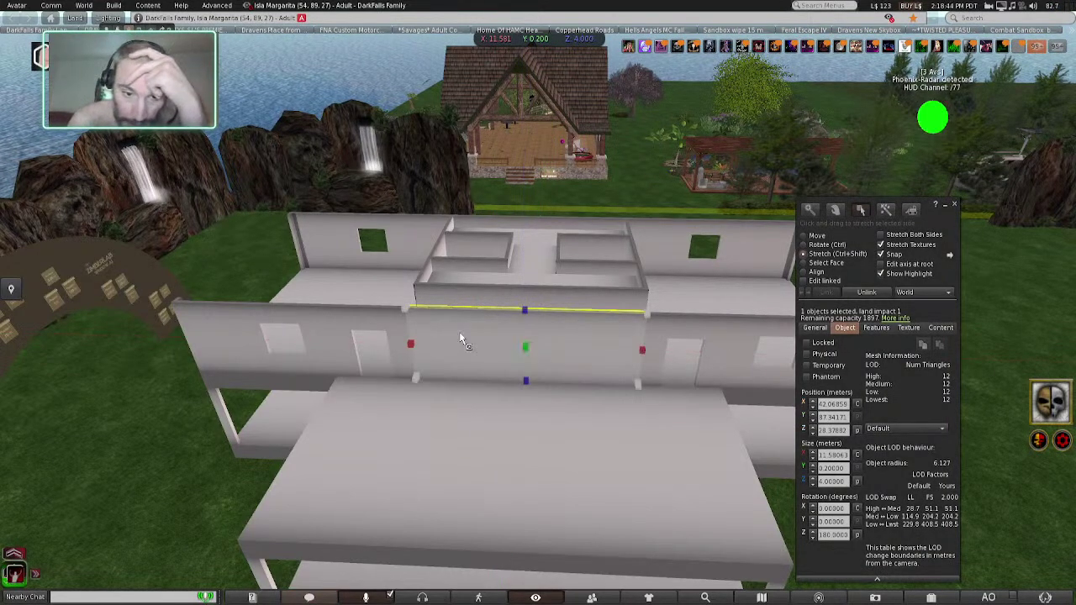
pyautogui.moveTo(411, 347); pyautogui.dragTo(628, 346)
# - Slide the copied window panel along the opened front wall against the higher-X door section, at X about 44.9 m
pyautogui.click(532, 318)
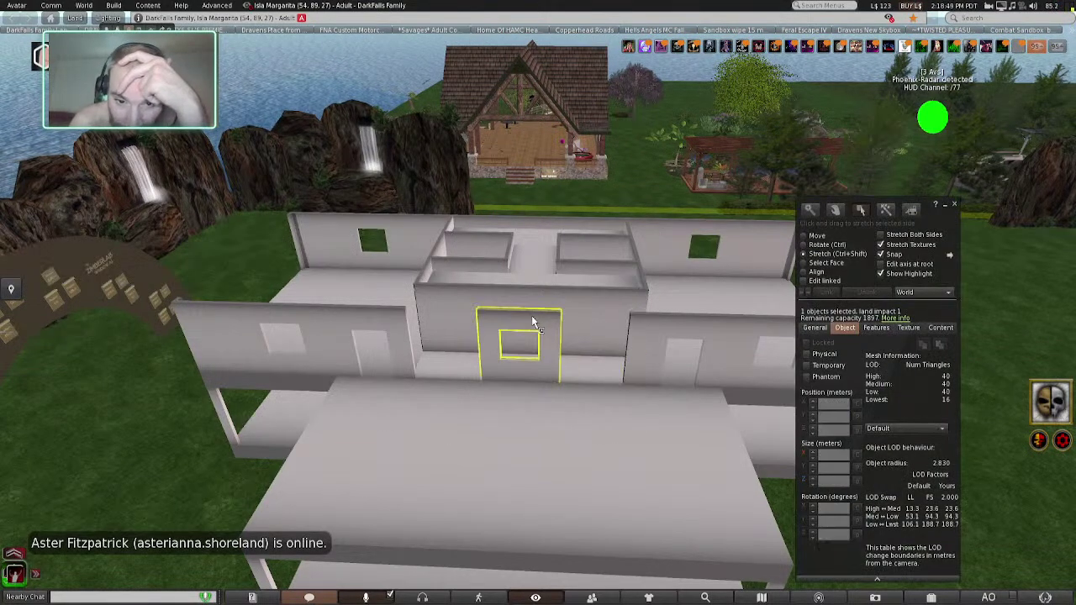
pyautogui.click(802, 236)
pyautogui.moveTo(546, 347); pyautogui.dragTo(612, 353)
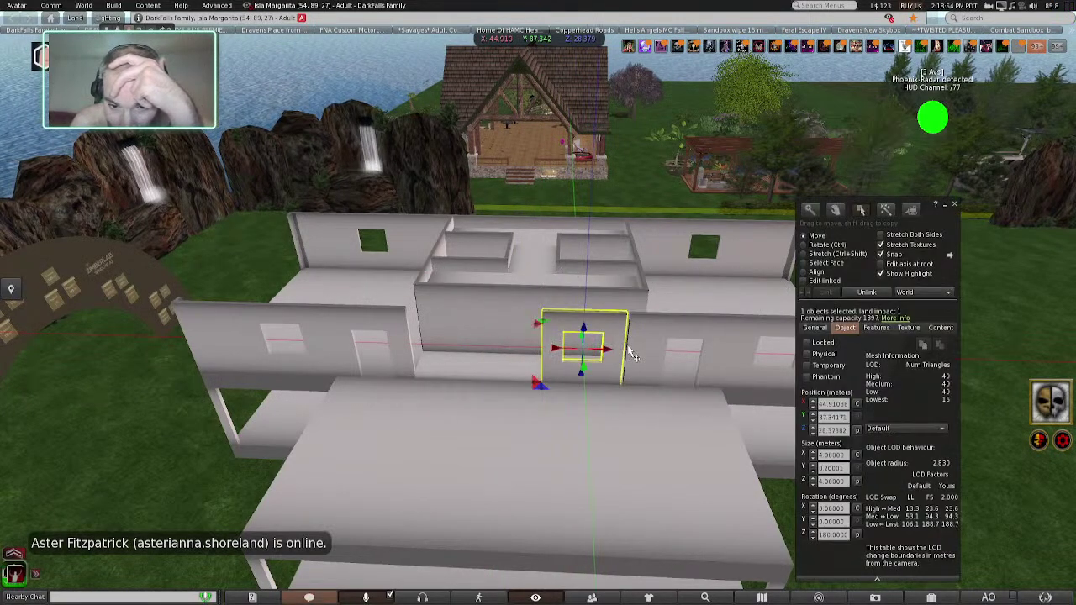
# - Stretch the narrow wall piece between the window panel and the higher-X door panel to about 0.96 m wide
pyautogui.click(804, 254)
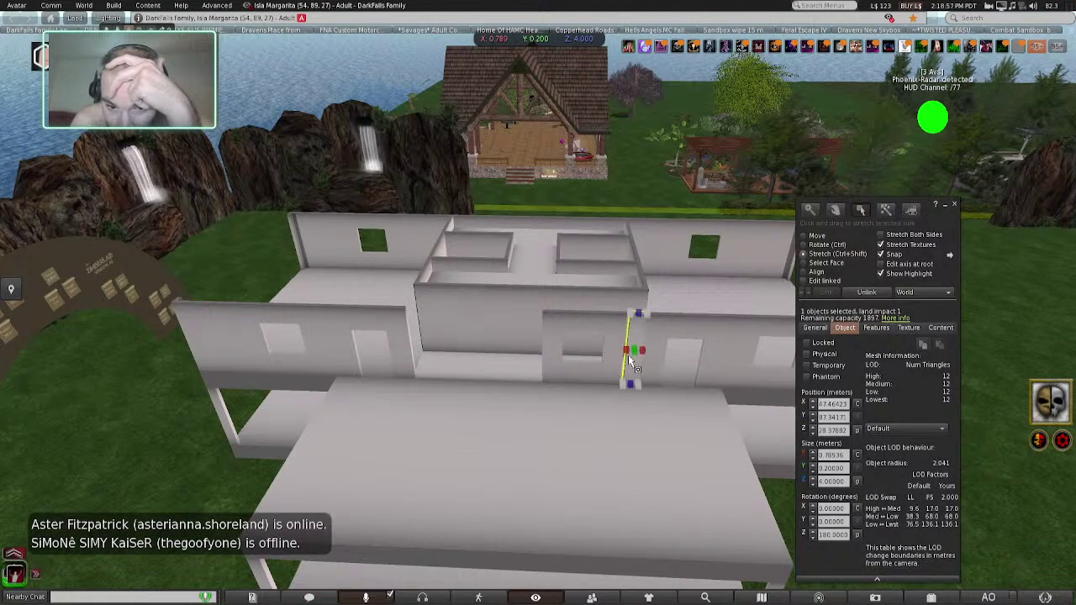
pyautogui.moveTo(626, 350); pyautogui.dragTo(622, 351)
pyautogui.scroll(5, 618, 403)
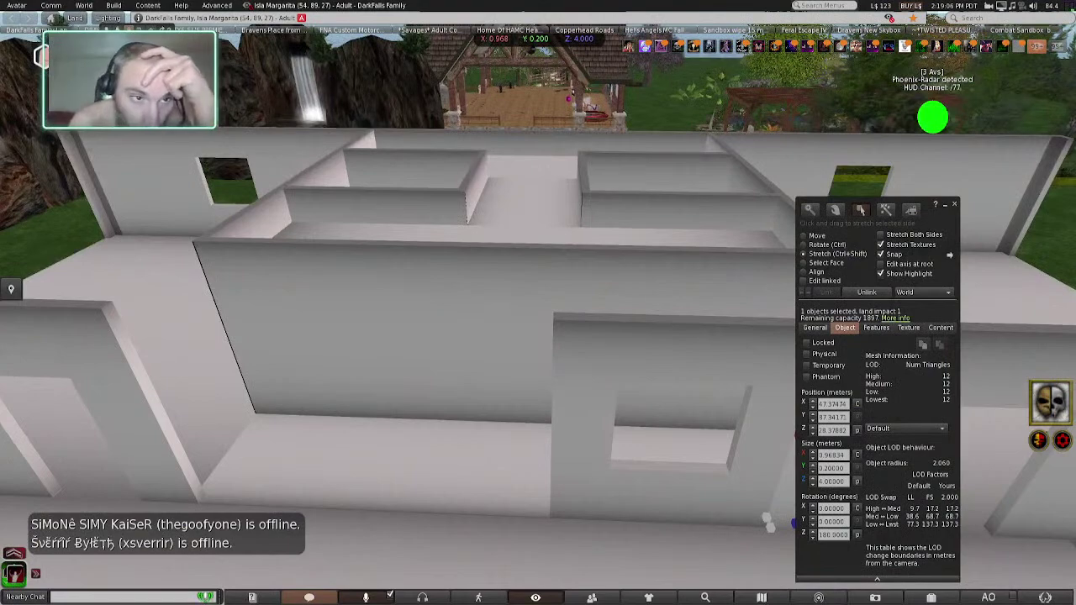
pyautogui.hotkey('ctrl', 'alt', 'shift', 'Right')
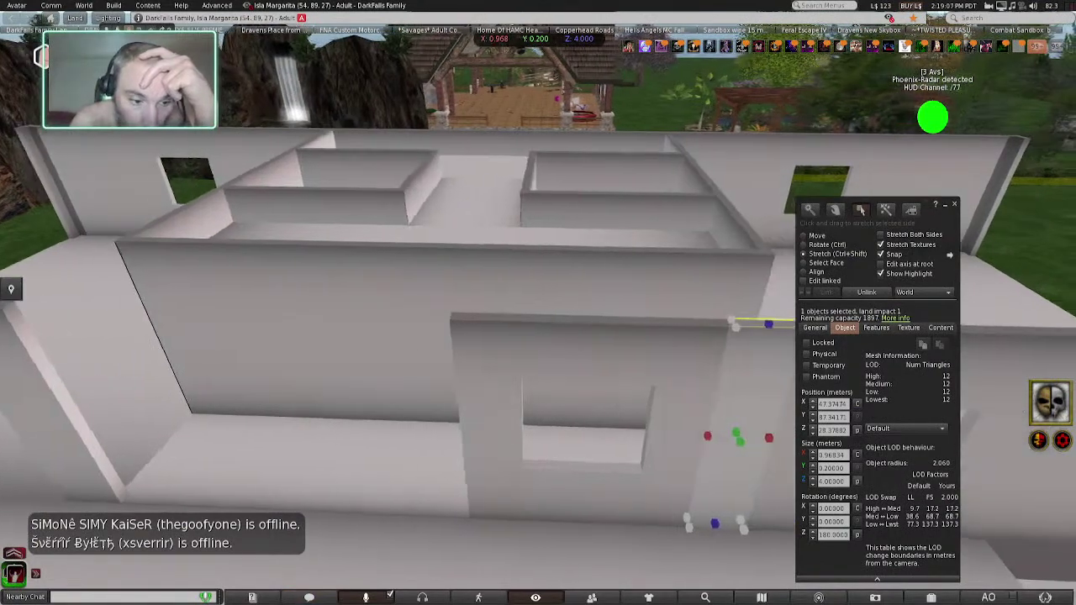
pyautogui.keyDown('ctrl'); pyautogui.keyDown('alt'); pyautogui.keyDown('shift'); pyautogui.moveTo(382, 445); pyautogui.dragTo(385, 445); pyautogui.keyUp('shift'); pyautogui.keyUp('alt'); pyautogui.keyUp('ctrl')
pyautogui.moveTo(480, 438); pyautogui.dragTo(423, 436)
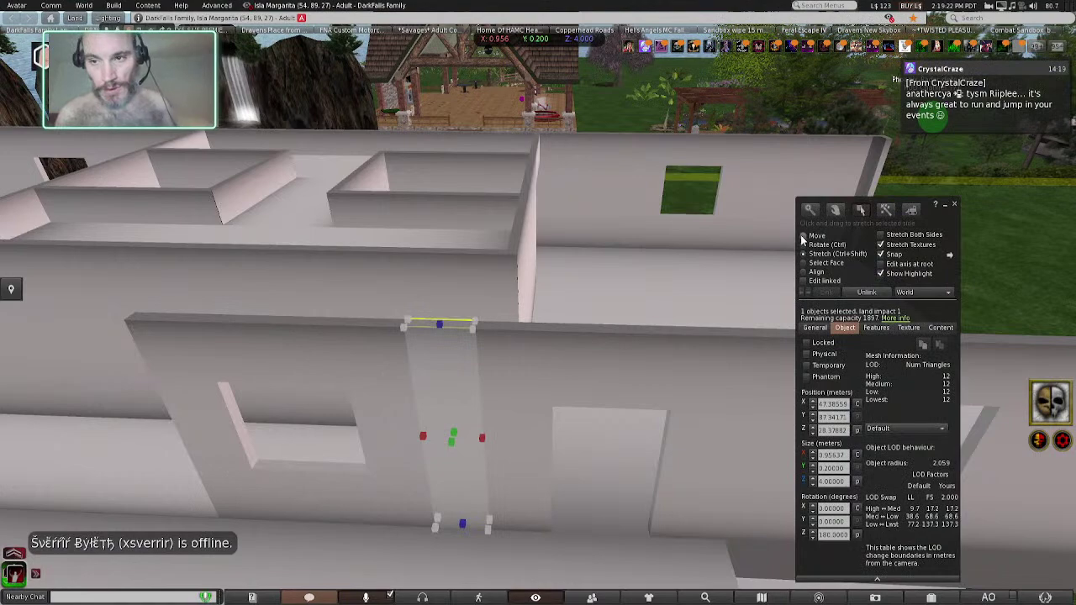
# - Copy the narrow wall piece across the opening to the lower-X door section and align it at X about 36.76 m
pyautogui.keyDown('ctrl'); pyautogui.keyDown('alt'); pyautogui.keyDown('shift'); pyautogui.moveTo(293, 183); pyautogui.dragTo(451, 185); pyautogui.keyUp('shift'); pyautogui.keyUp('alt'); pyautogui.keyUp('ctrl')
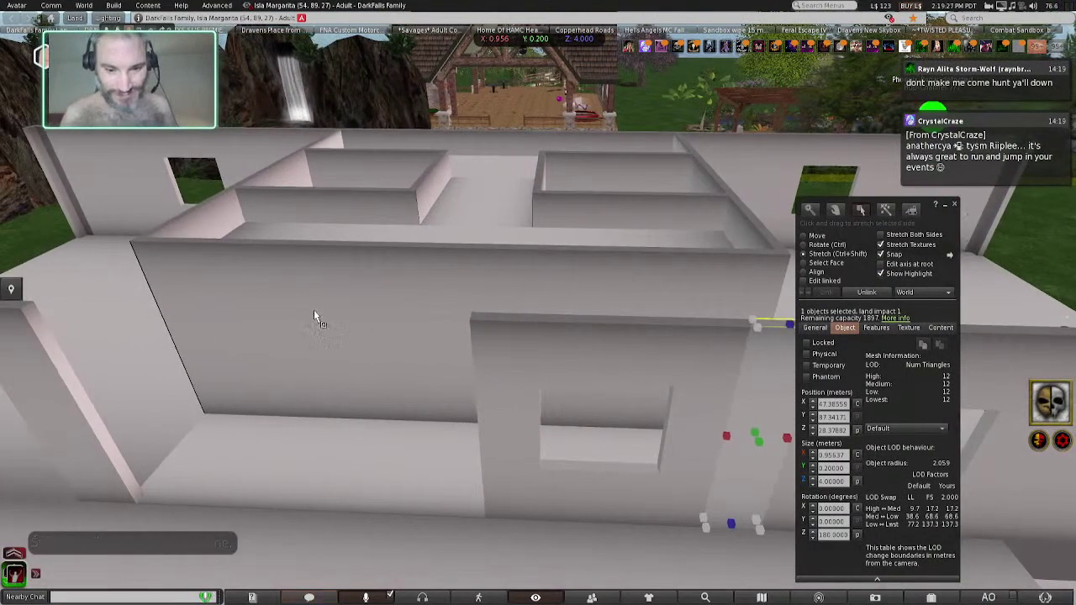
pyautogui.scroll(-4, 316, 312)
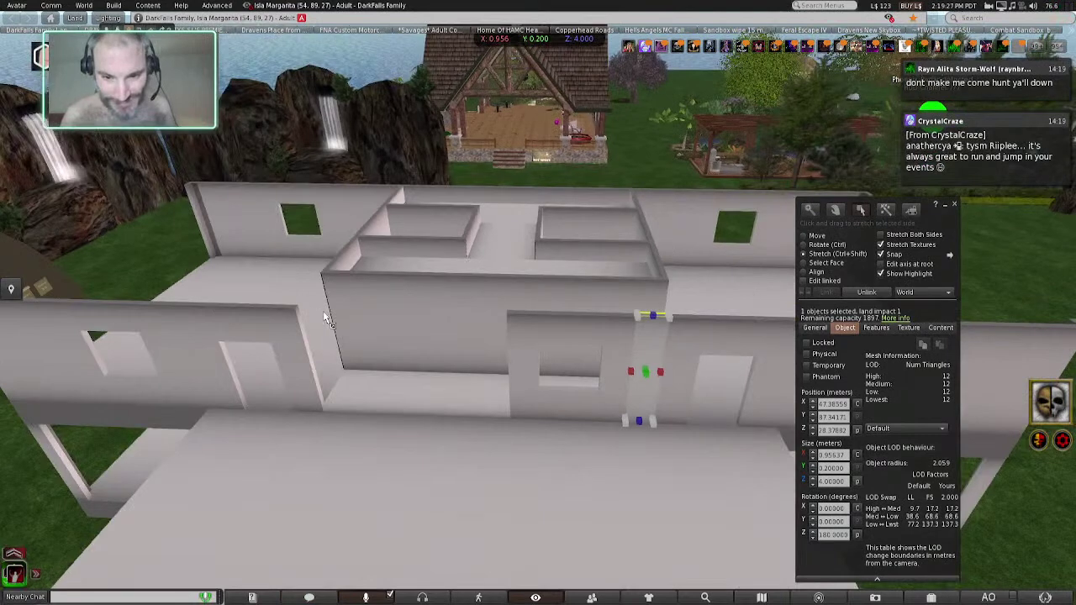
pyautogui.click(805, 235)
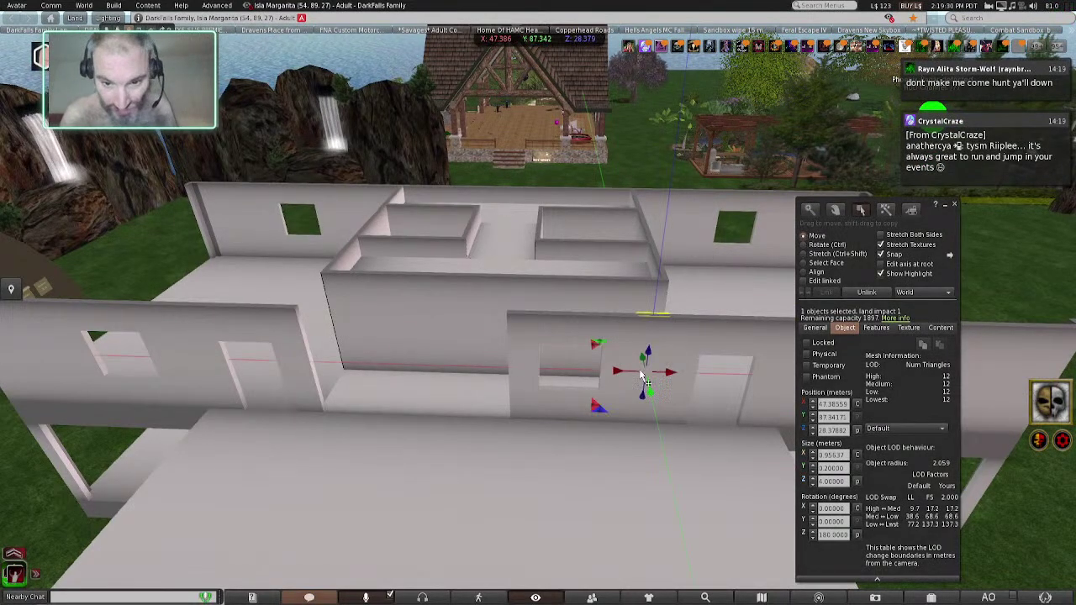
pyautogui.moveTo(675, 371); pyautogui.dragTo(393, 313)
pyautogui.scroll(5, 253, 194)
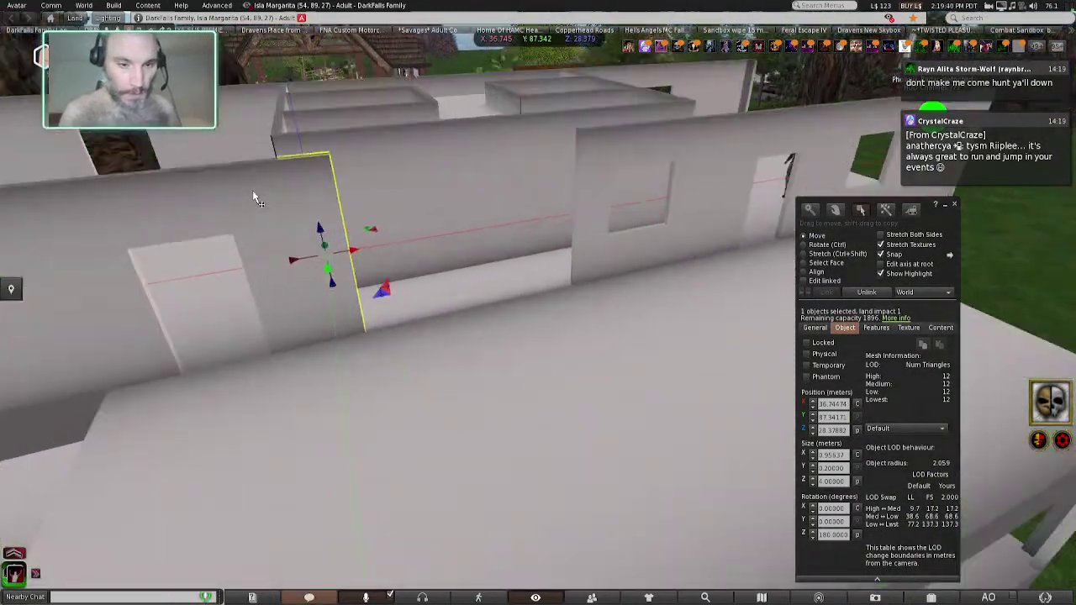
pyautogui.keyDown('ctrl'); pyautogui.keyDown('alt'); pyautogui.keyDown('shift'); pyautogui.moveTo(253, 194); pyautogui.dragTo(555, 431); pyautogui.keyUp('shift'); pyautogui.keyUp('alt'); pyautogui.keyUp('ctrl')
pyautogui.moveTo(554, 498); pyautogui.dragTo(548, 498)
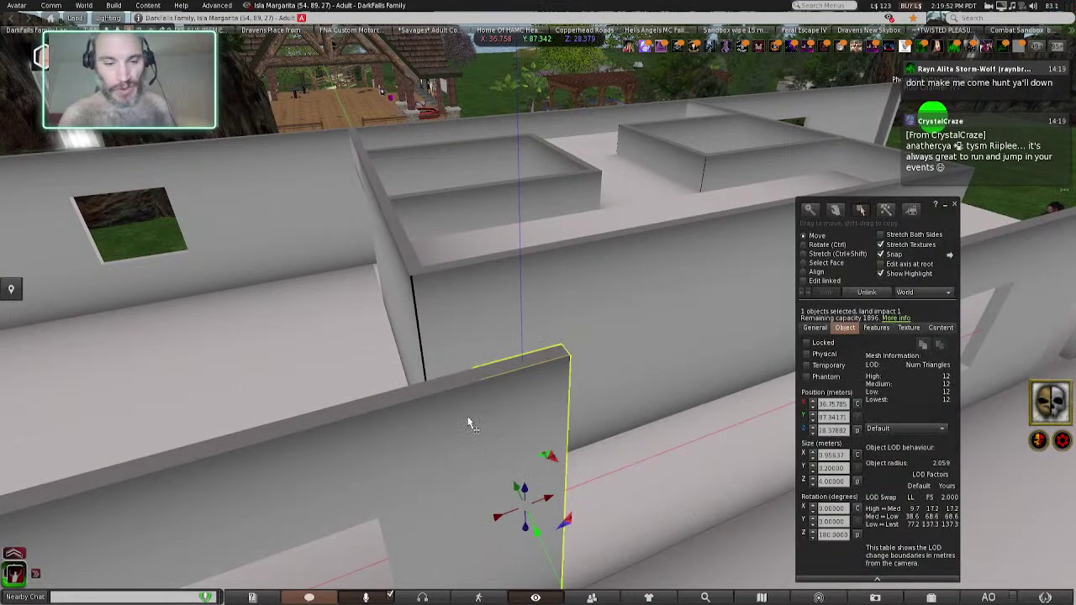
# - Copy the window panel along the front wall against the lower-X narrow piece, at X about 39.23 m
pyautogui.scroll(-3, 468, 428)
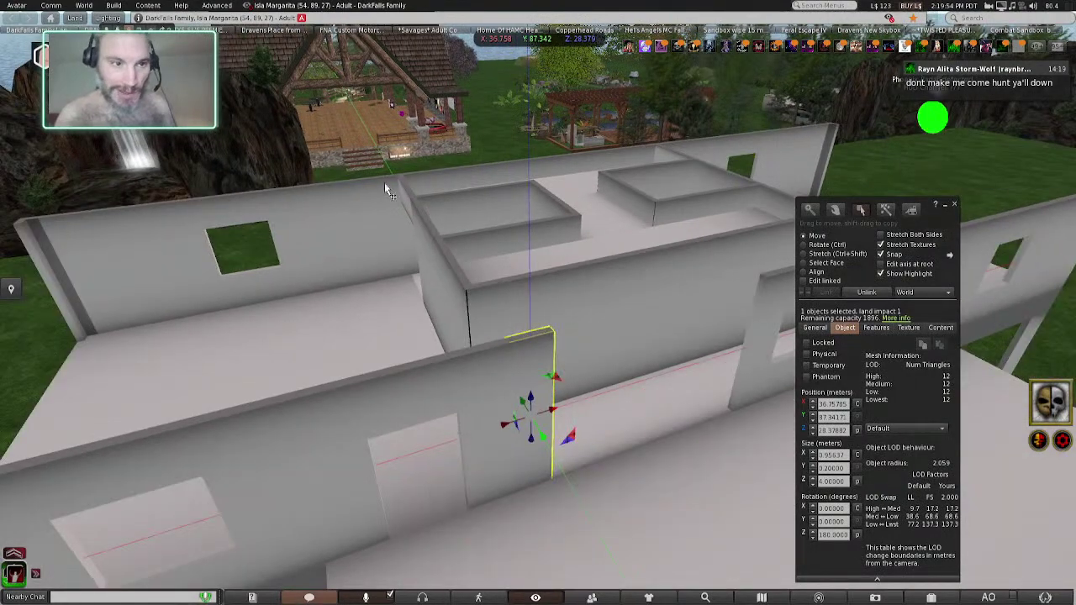
pyautogui.keyDown('alt'); pyautogui.moveTo(504, 277); pyautogui.dragTo(399, 276); pyautogui.keyUp('alt')
pyautogui.click(576, 346)
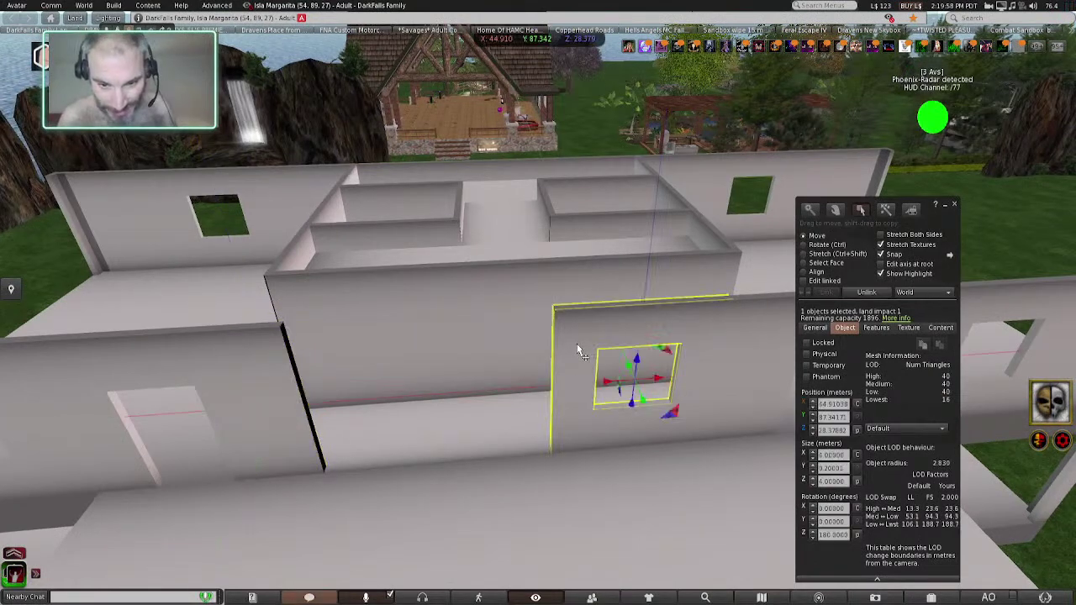
pyautogui.moveTo(660, 380); pyautogui.dragTo(420, 375)
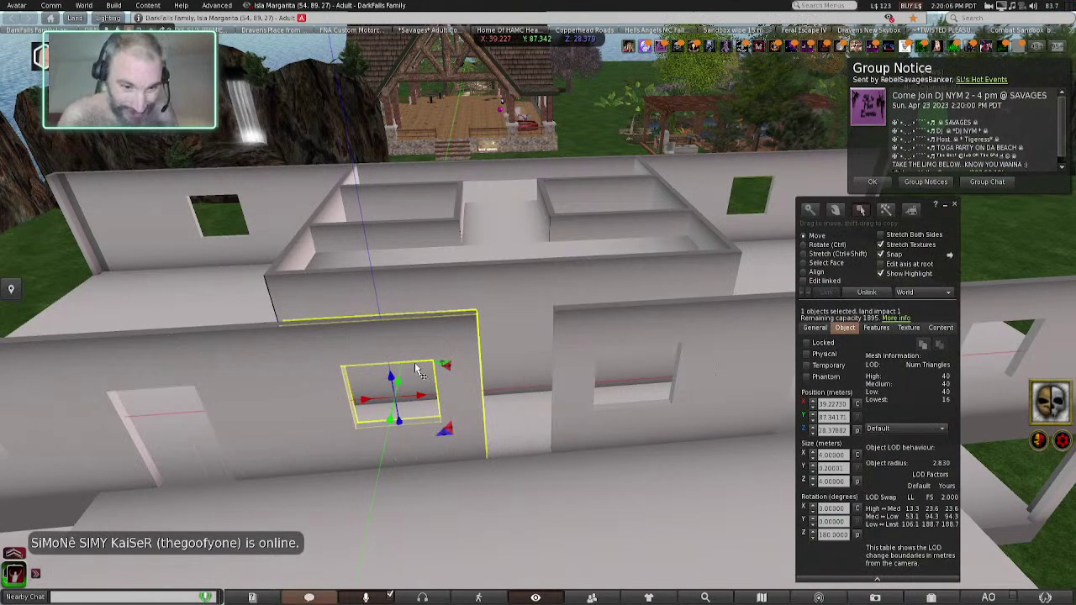
# - Copy the lower-X narrow piece into the central gap against the higher-X window panel, at X about 42.42 m
pyautogui.click(277, 331)
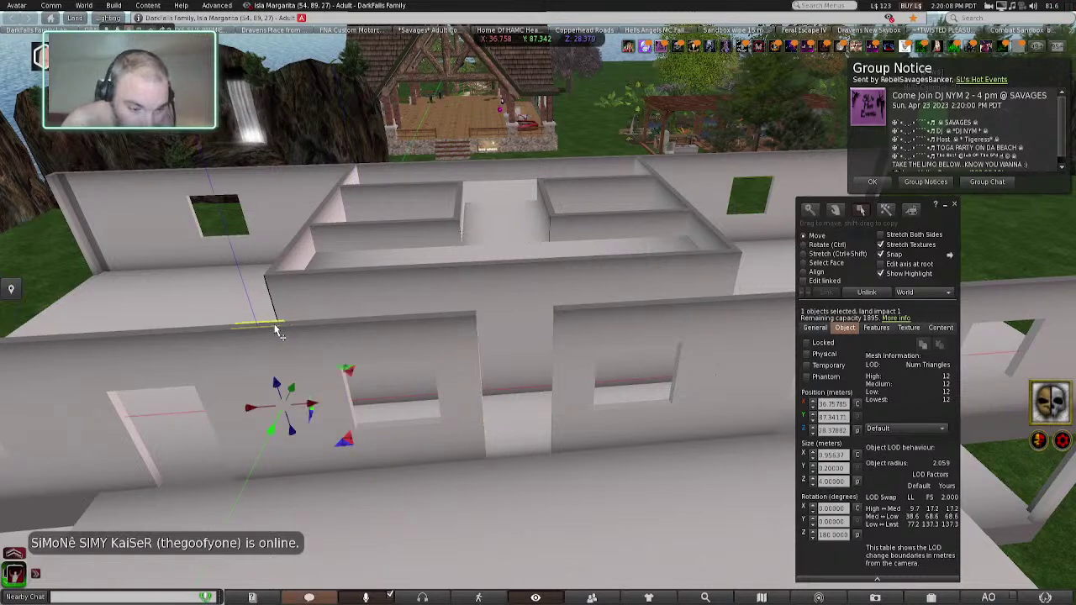
pyautogui.moveTo(318, 408); pyautogui.dragTo(559, 386)
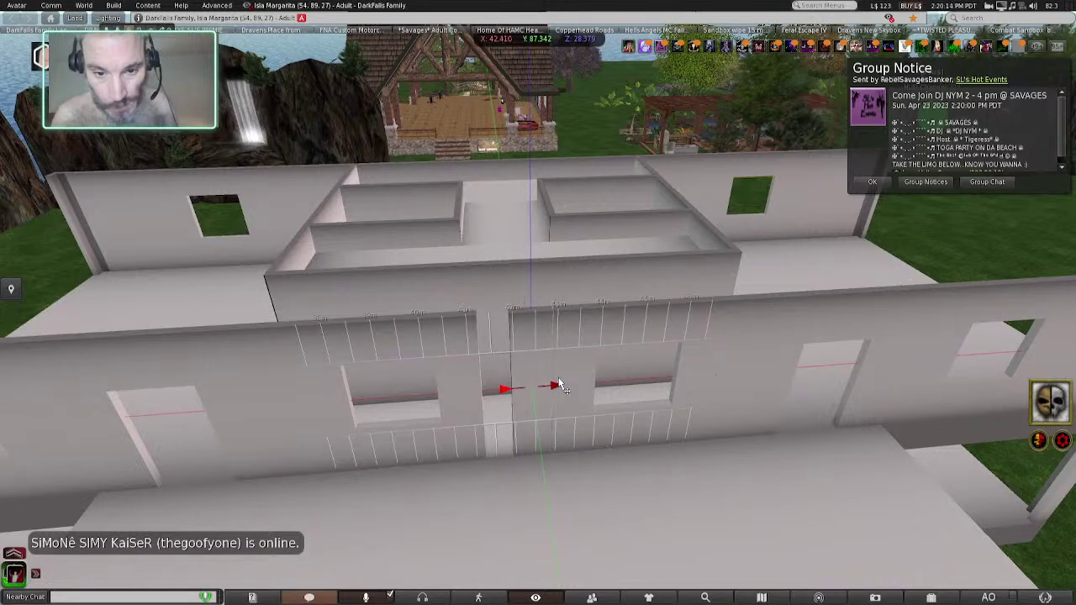
pyautogui.moveTo(559, 386); pyautogui.dragTo(563, 386)
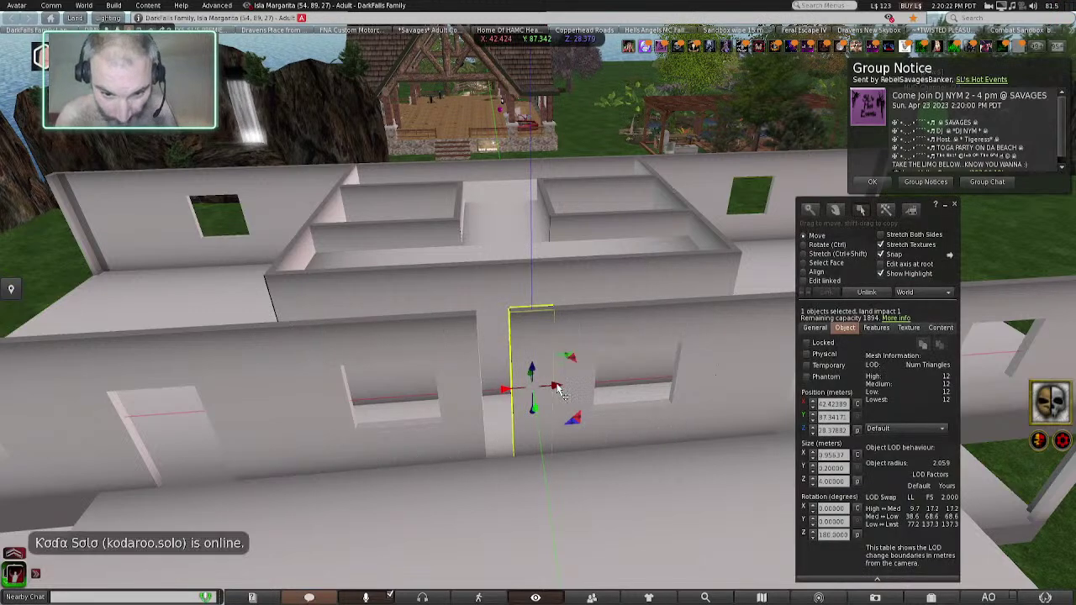
# - Try to cover the remaining central gap with another copy of the strip at X about 41.74 m, and delete that copy
pyautogui.moveTo(554, 388); pyautogui.dragTo(522, 377)
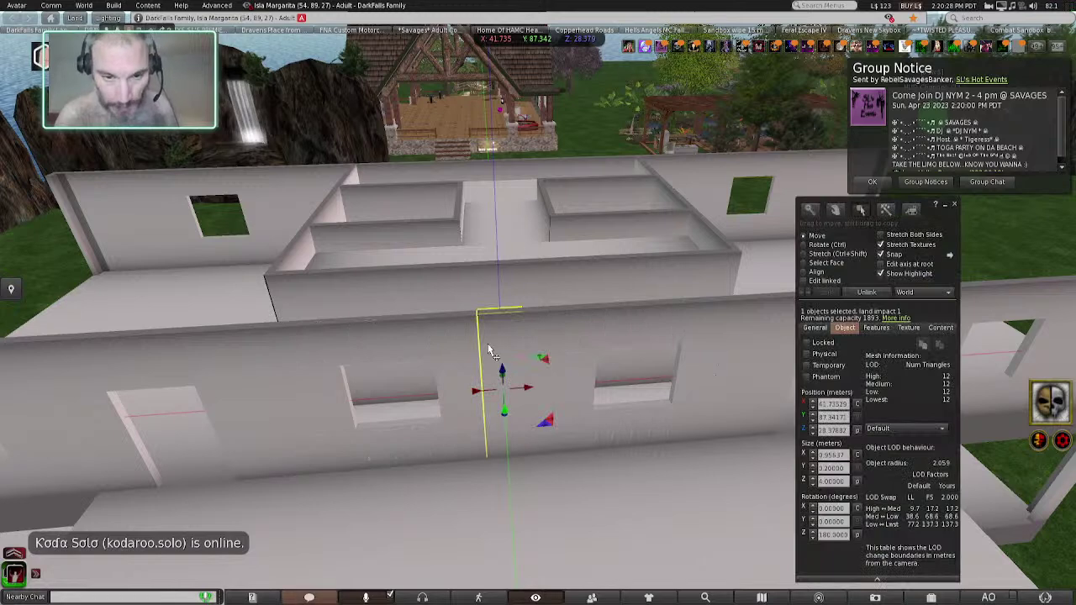
pyautogui.rightClick(488, 344)
pyautogui.click(487, 371)
pyautogui.click(522, 353)
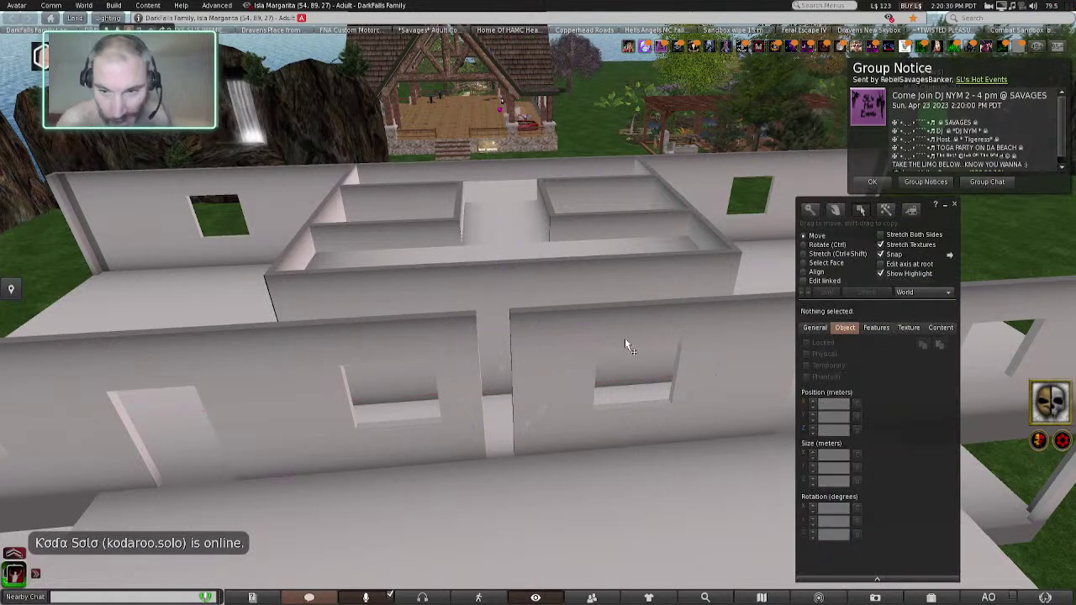
# - Stretch the central filler strip to about 1.68 m wide to close the gap between the two window panels, and finish editing
pyautogui.click(533, 377)
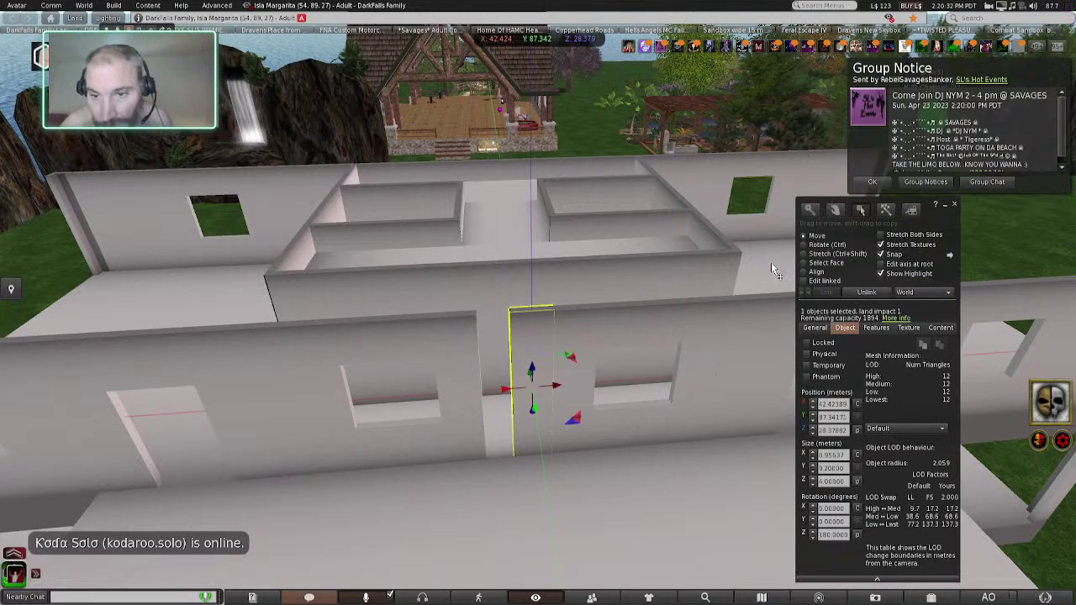
pyautogui.click(803, 253)
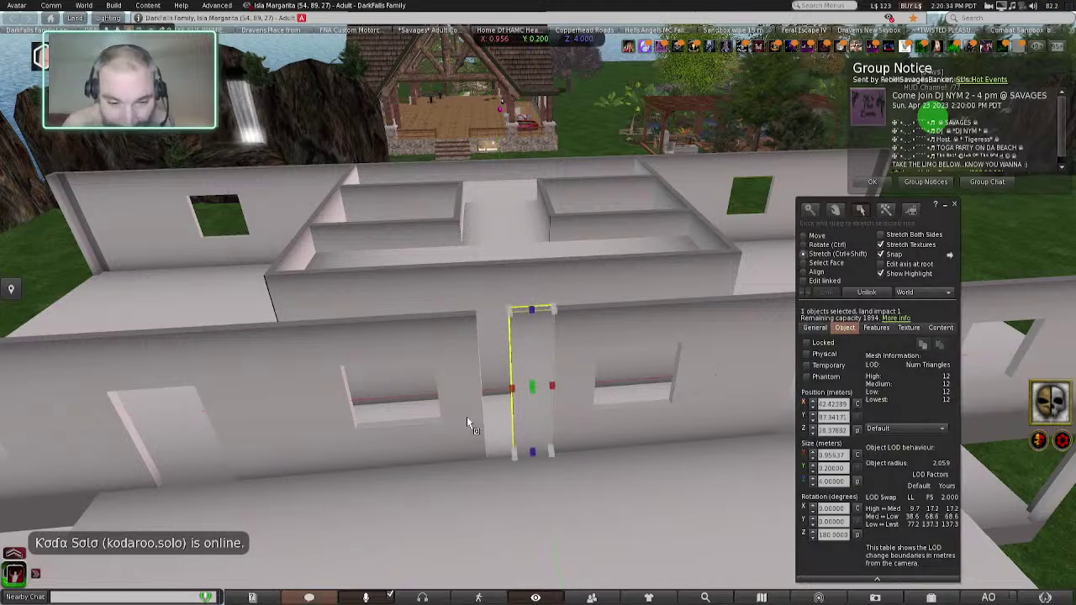
pyautogui.scroll(5, 467, 415)
pyautogui.moveTo(572, 495); pyautogui.dragTo(573, 496)
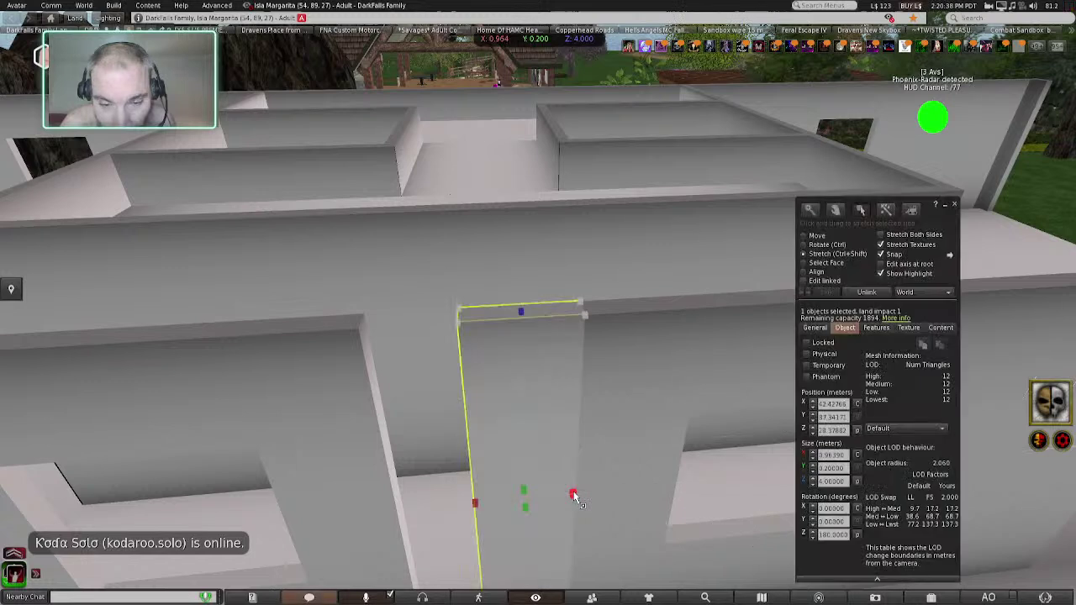
pyautogui.moveTo(476, 504); pyautogui.dragTo(395, 484)
pyautogui.scroll(-5, 658, 273)
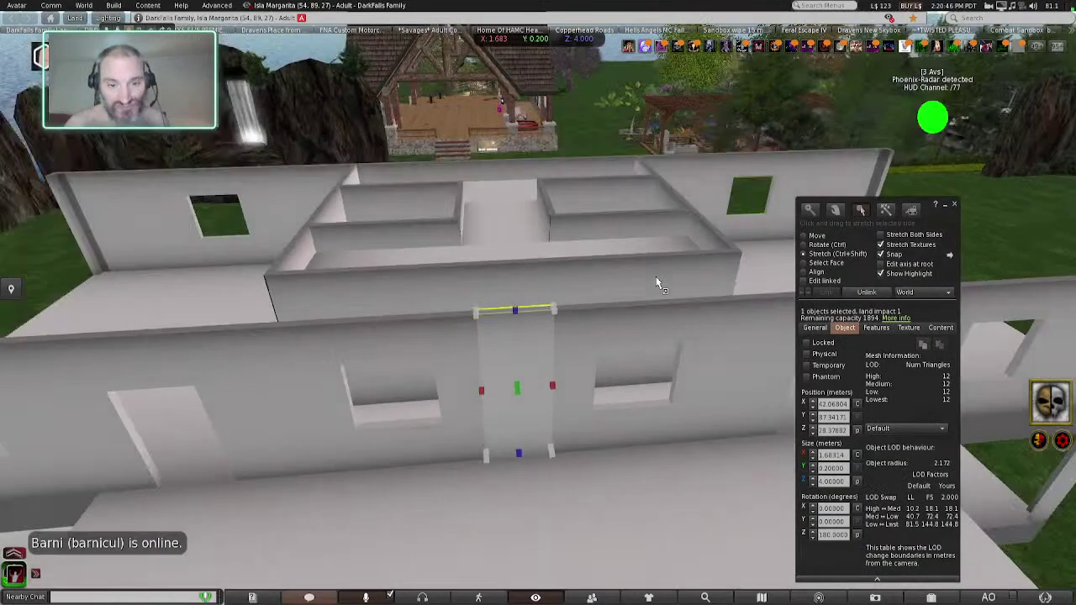
pyautogui.click(956, 204)
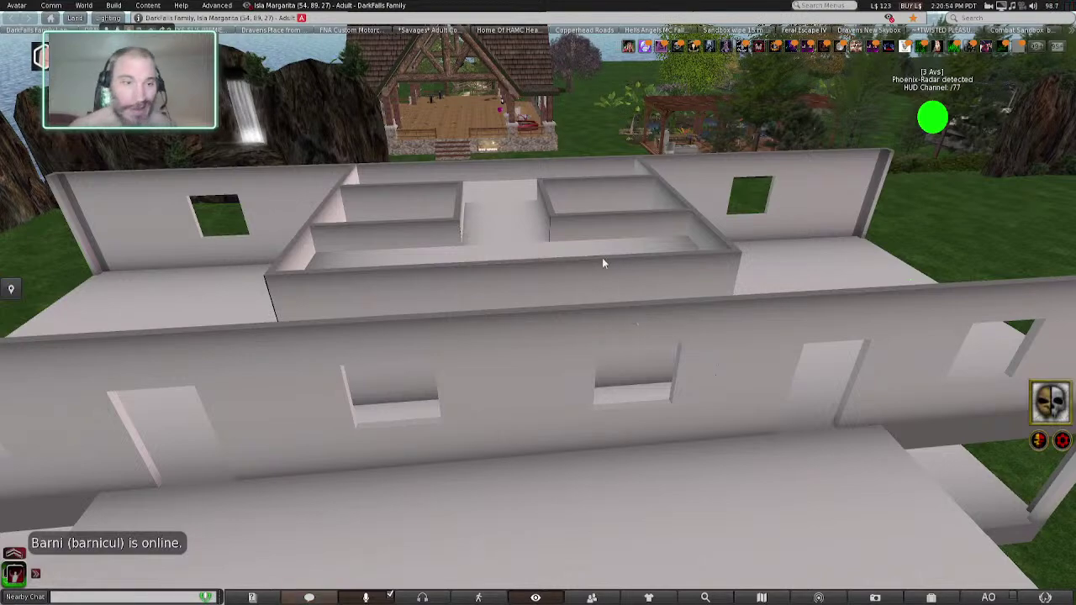
# - Delete both window panels from the central part of the front wall
pyautogui.keyDown('alt'); pyautogui.moveTo(538, 295); pyautogui.dragTo(278, 295); pyautogui.keyUp('alt')
pyautogui.keyDown('alt'); pyautogui.moveTo(595, 145); pyautogui.dragTo(610, 146); pyautogui.keyUp('alt')
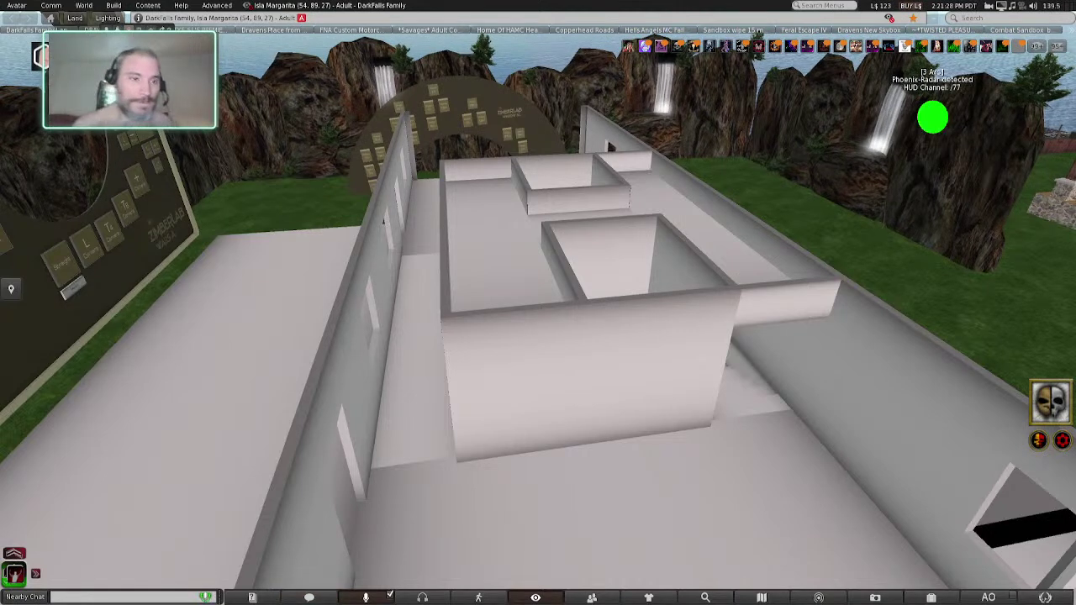
pyautogui.keyDown('alt'); pyautogui.moveTo(538, 303); pyautogui.dragTo(672, 304); pyautogui.keyUp('alt')
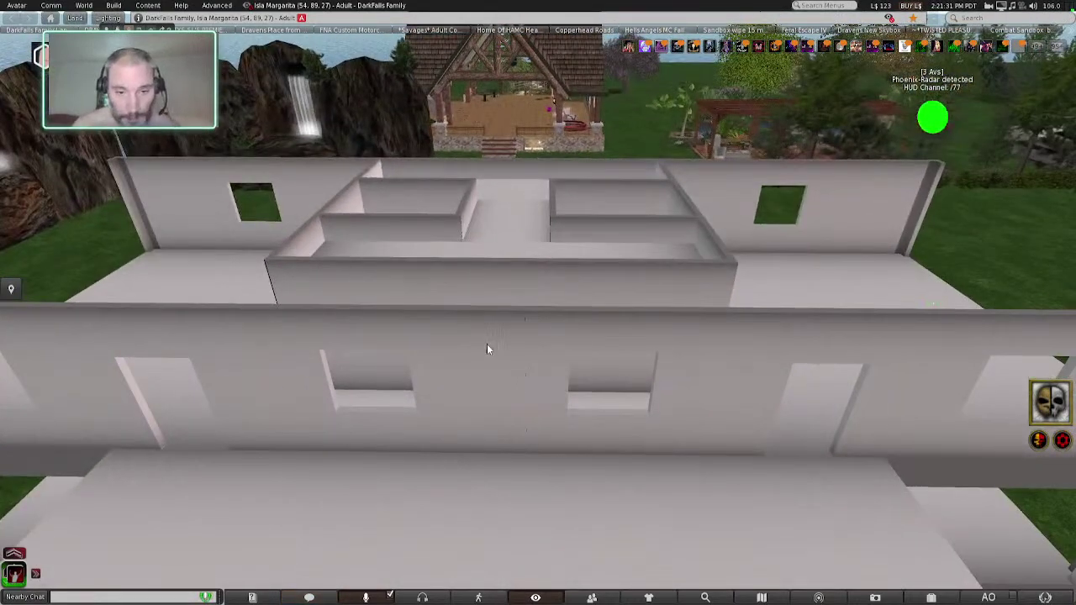
pyautogui.rightClick(558, 338)
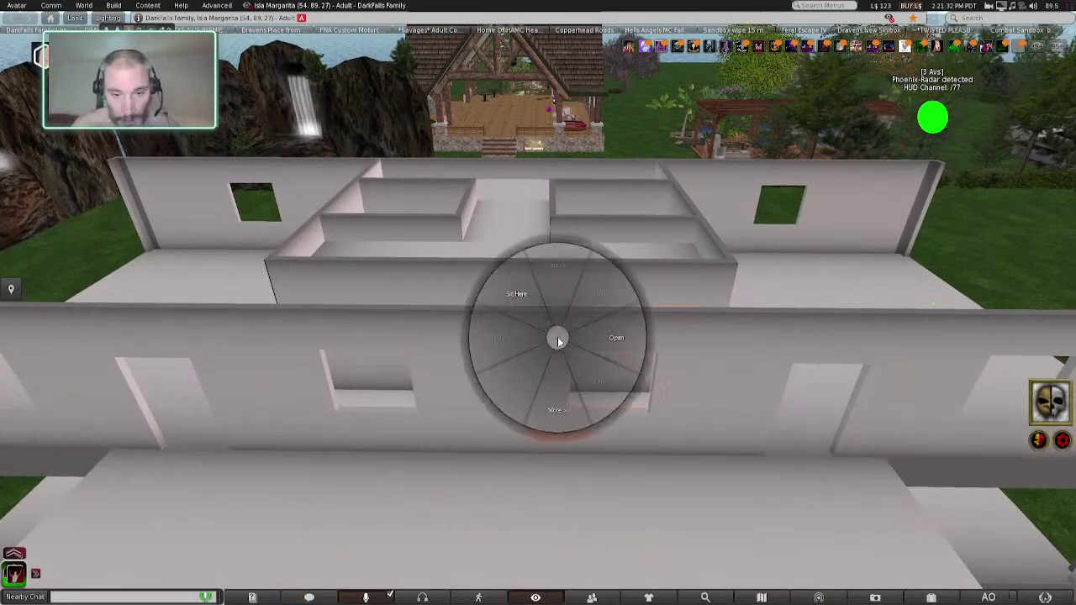
pyautogui.click(587, 342)
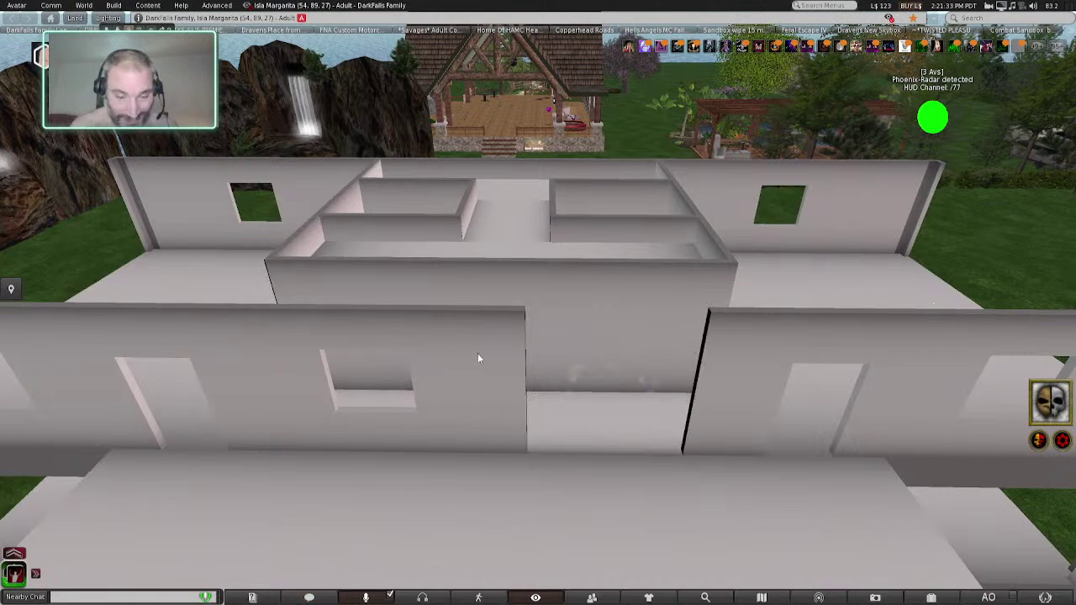
pyautogui.rightClick(381, 330)
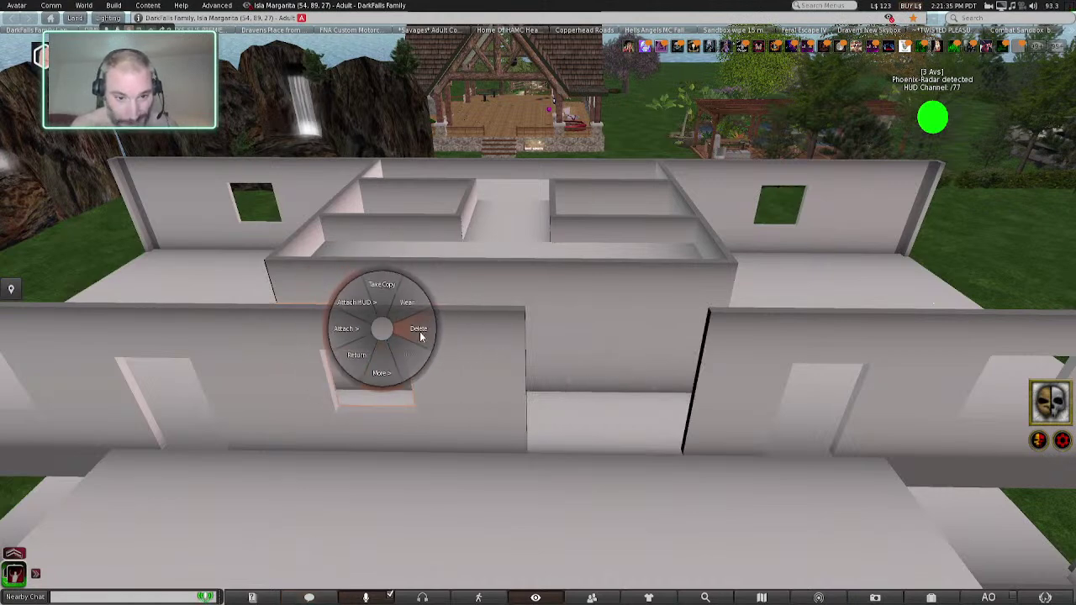
pyautogui.click(421, 333)
# - Delete the central filler strip and the narrow piece beside the higher-X door panel
pyautogui.rightClick(502, 355)
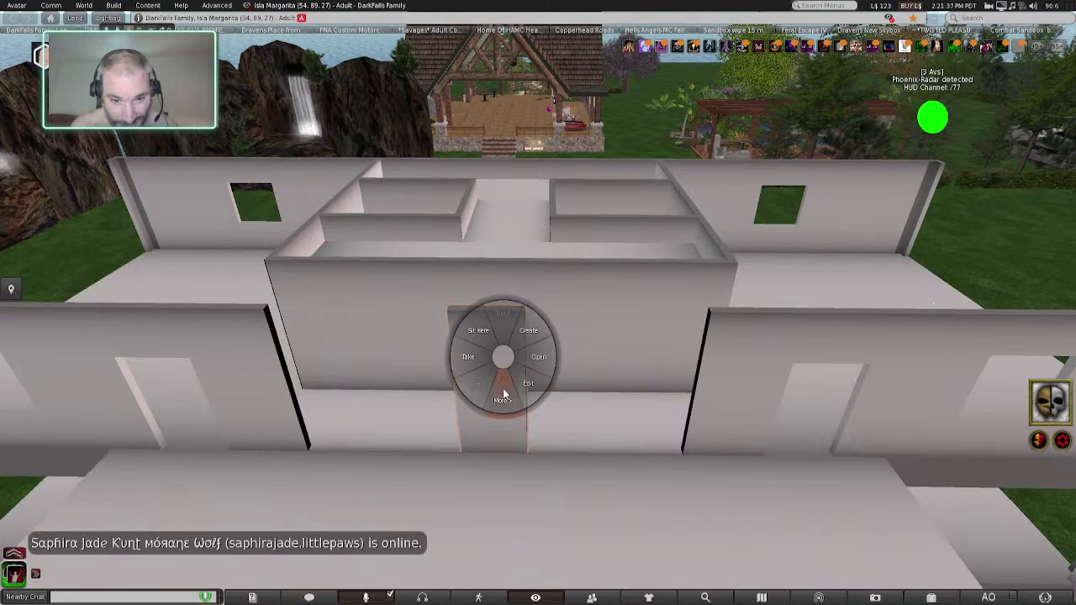
pyautogui.click(540, 360)
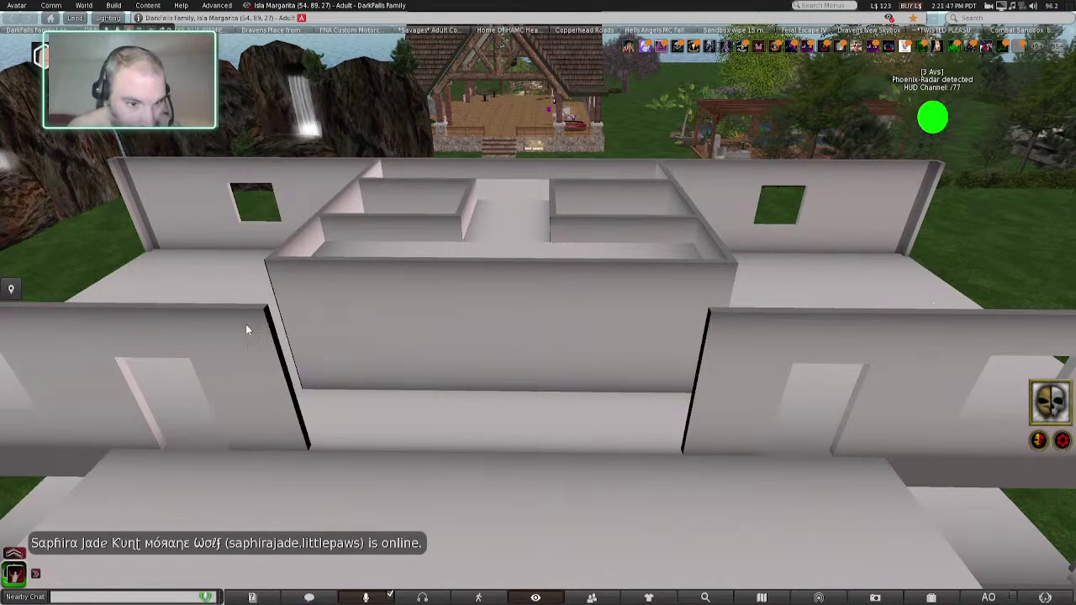
pyautogui.rightClick(257, 328)
pyautogui.rightClick(709, 327)
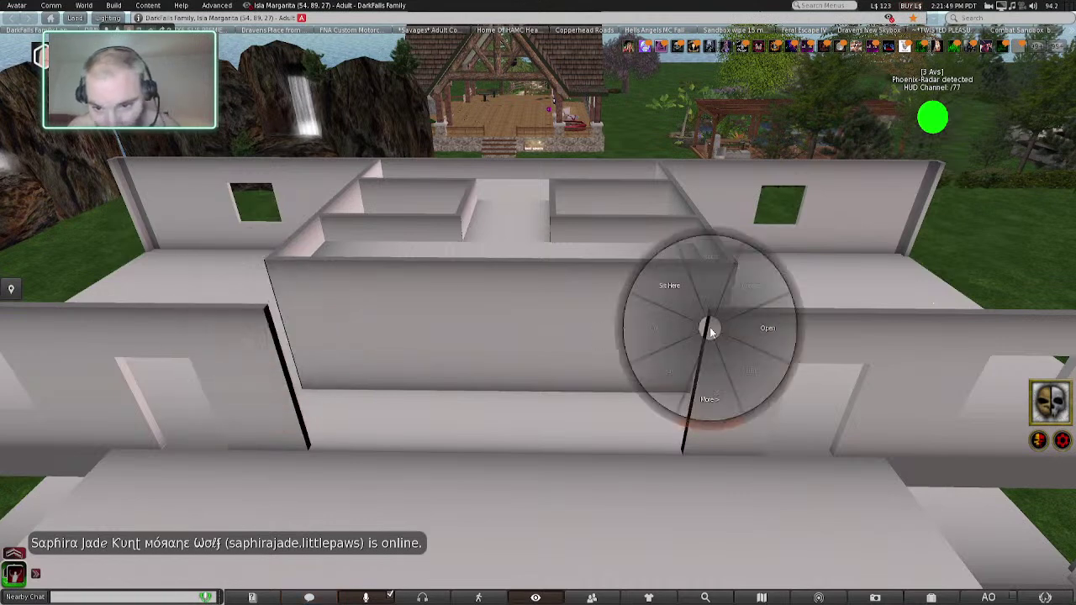
pyautogui.click(721, 364)
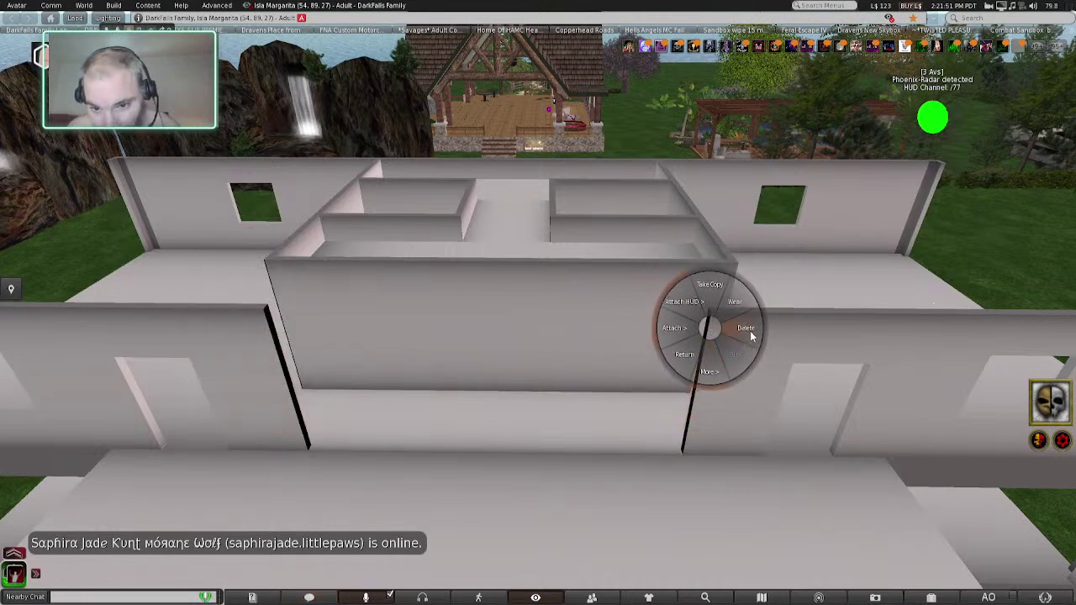
pyautogui.click(749, 331)
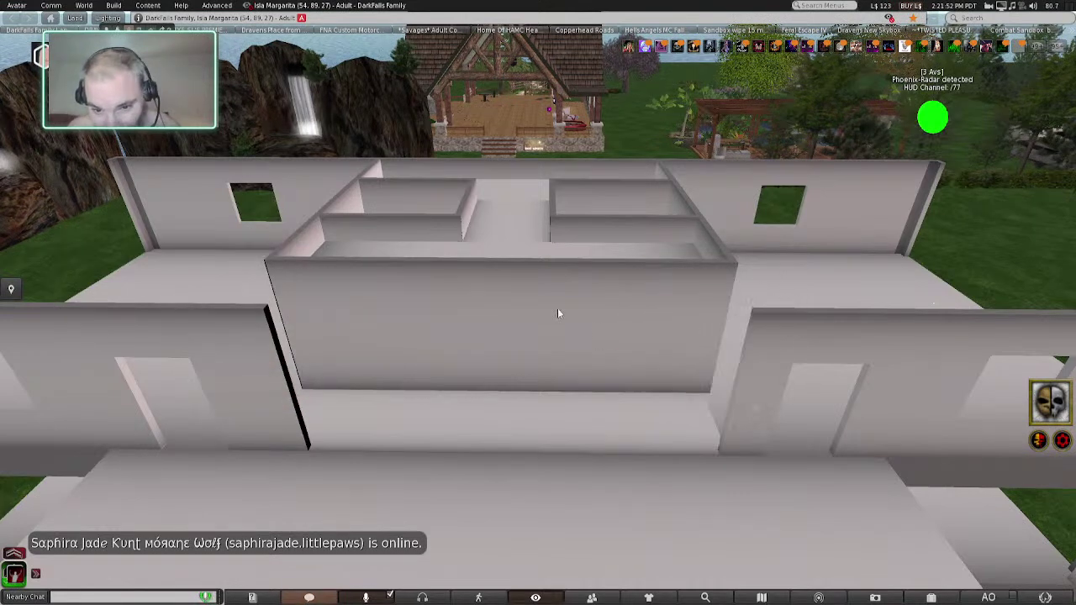
# - Stretch the remaining narrow strip beside the lower-X door panel to about 11.59 m wide to close the front wall's central opening
pyautogui.rightClick(268, 366)
pyautogui.click(308, 366)
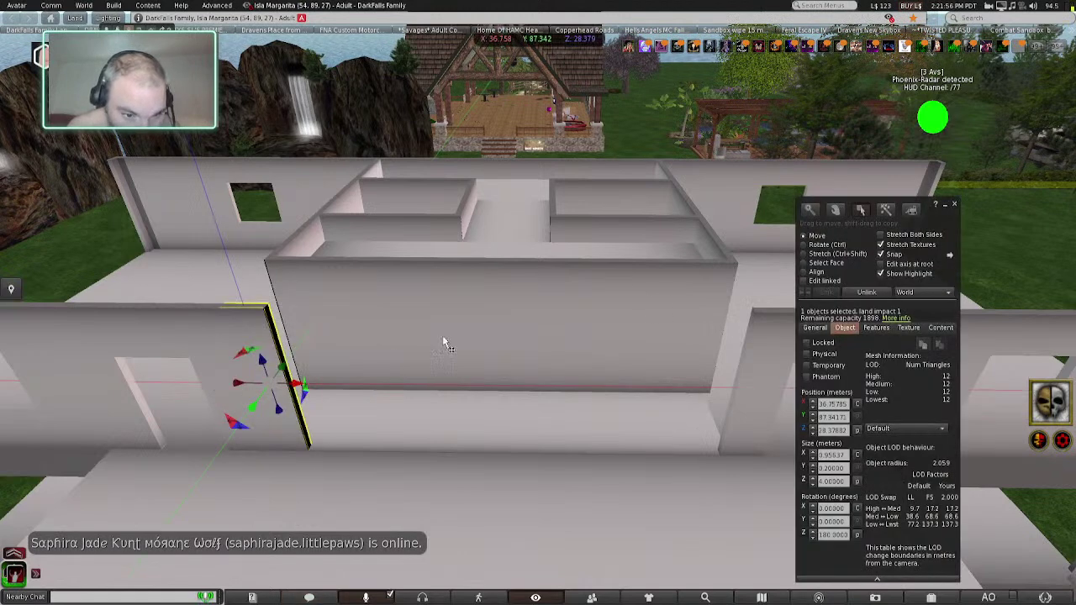
pyautogui.hotkey('ctrl', 'shift')
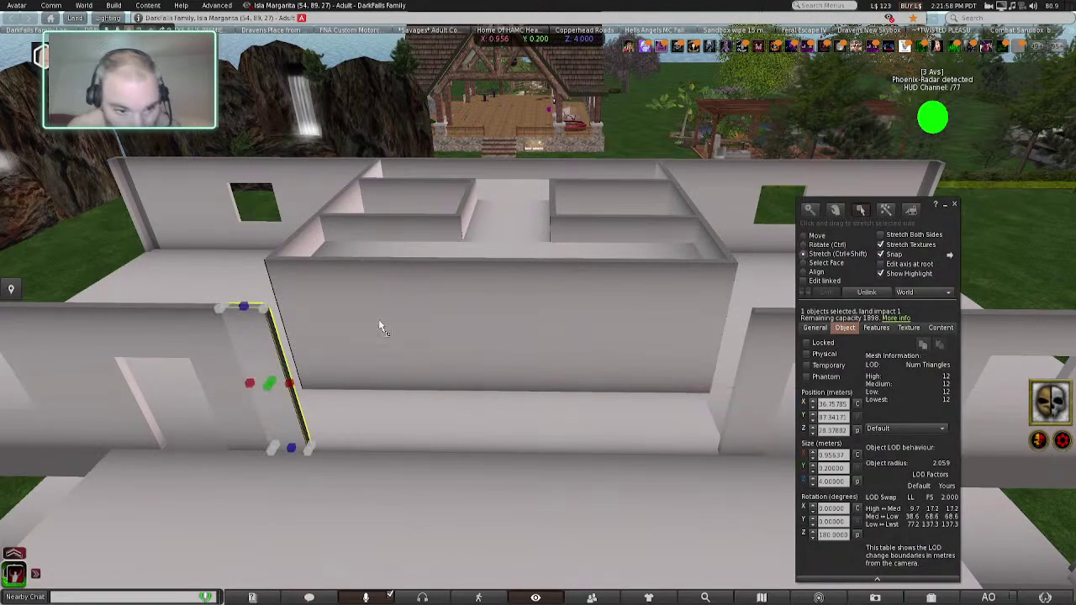
pyautogui.moveTo(290, 384); pyautogui.dragTo(739, 345)
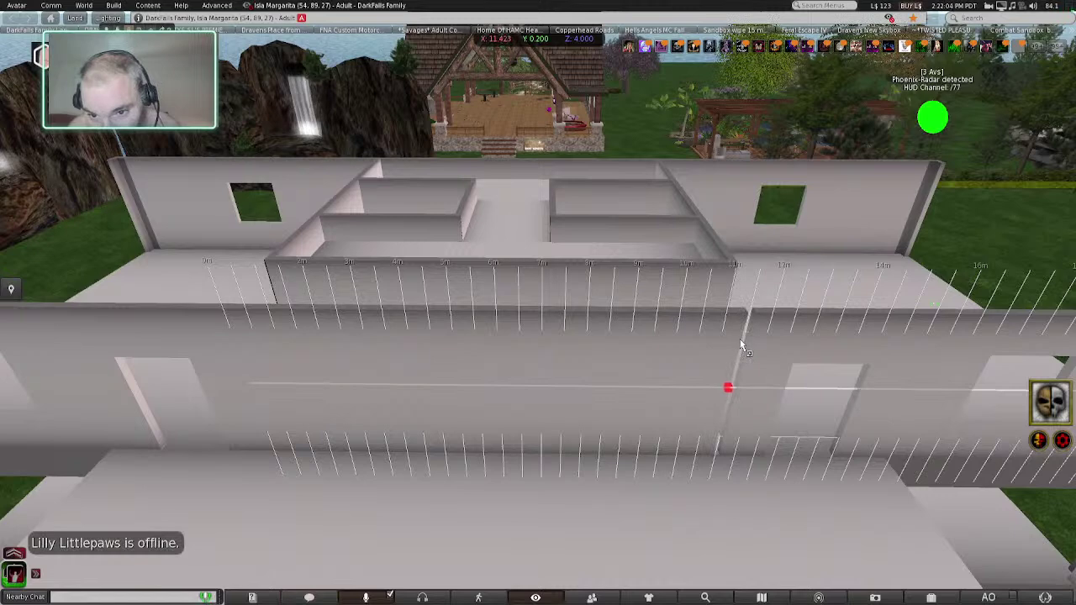
pyautogui.moveTo(747, 337); pyautogui.dragTo(747, 337)
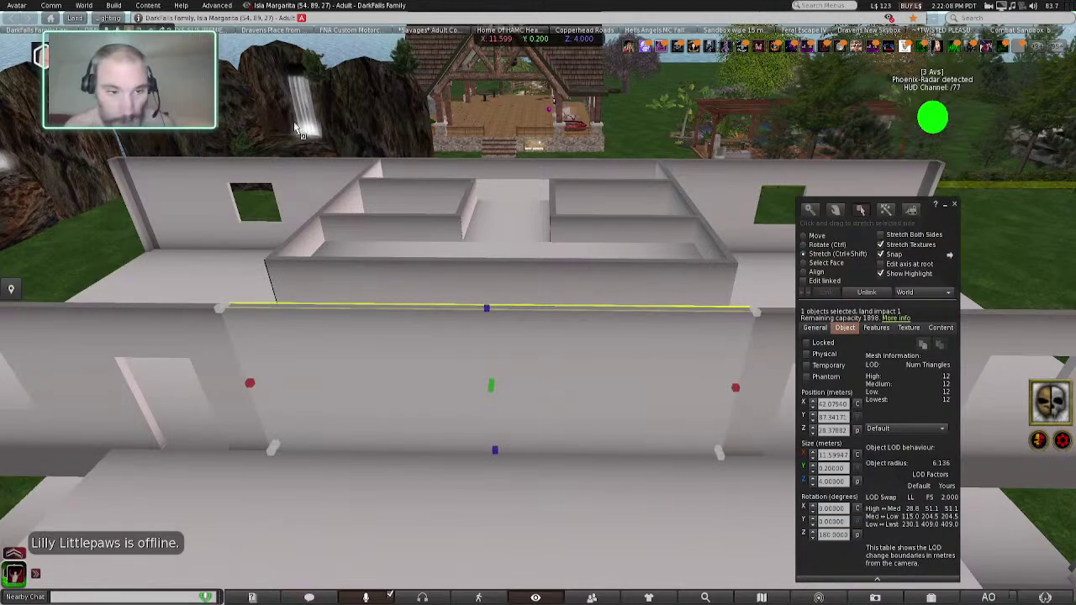
pyautogui.keyDown('alt'); pyautogui.moveTo(538, 286); pyautogui.dragTo(403, 284); pyautogui.keyUp('alt')
pyautogui.scroll(1, 203, 385)
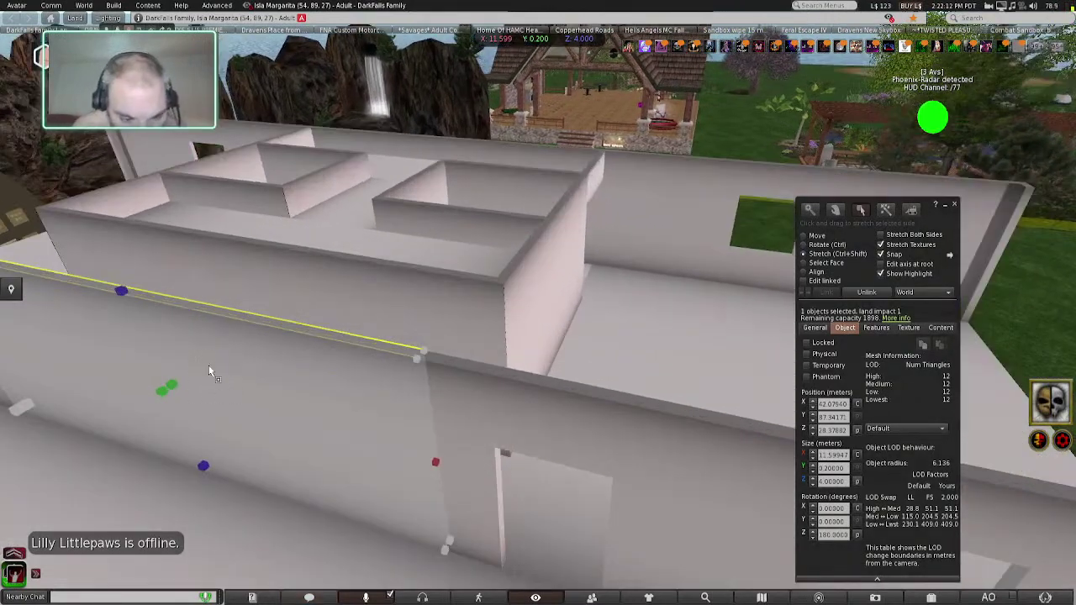
pyautogui.moveTo(436, 467); pyautogui.dragTo(436, 465)
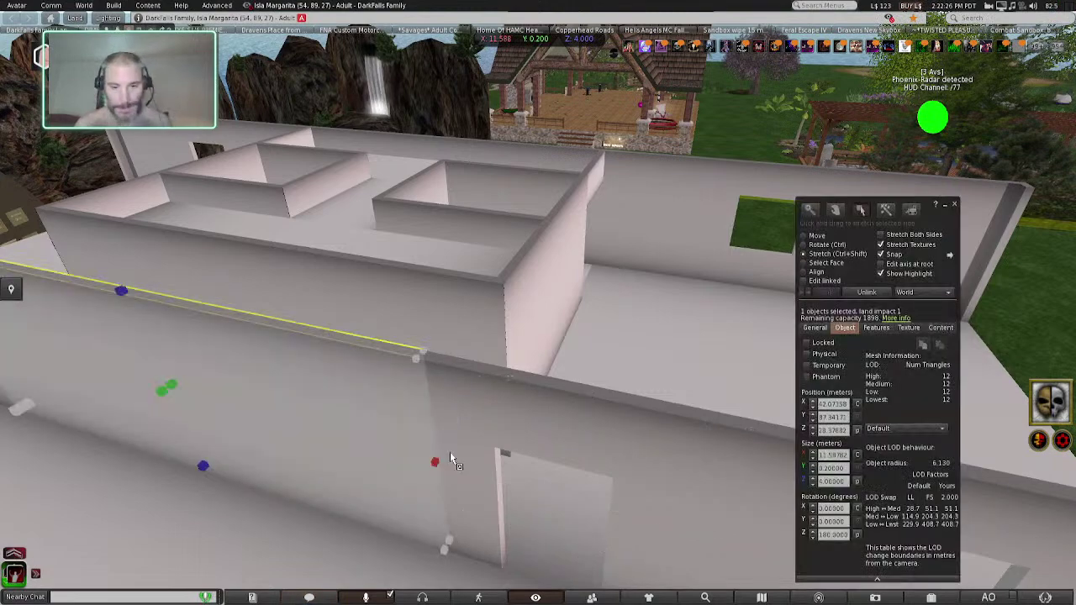
pyautogui.scroll(-5, 561, 394)
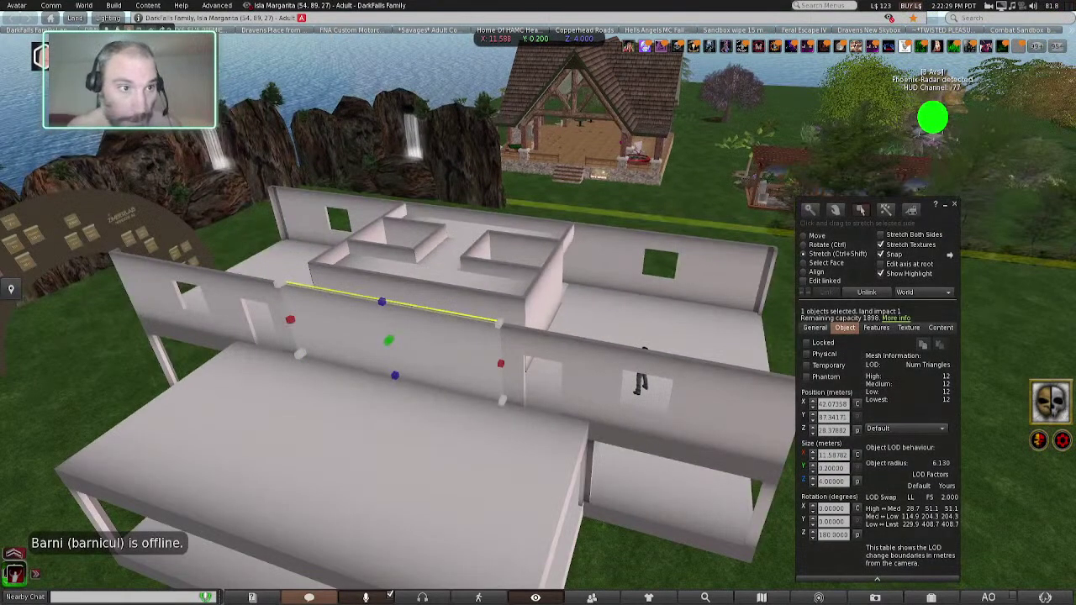
# - Enable editing of linked parts and stretch the stair block's higher-X side wall to about 5.19 m long so it meets the front wall
pyautogui.keyDown('alt'); pyautogui.moveTo(561, 393); pyautogui.dragTo(294, 294); pyautogui.keyUp('alt')
pyautogui.scroll(7, 400, 269)
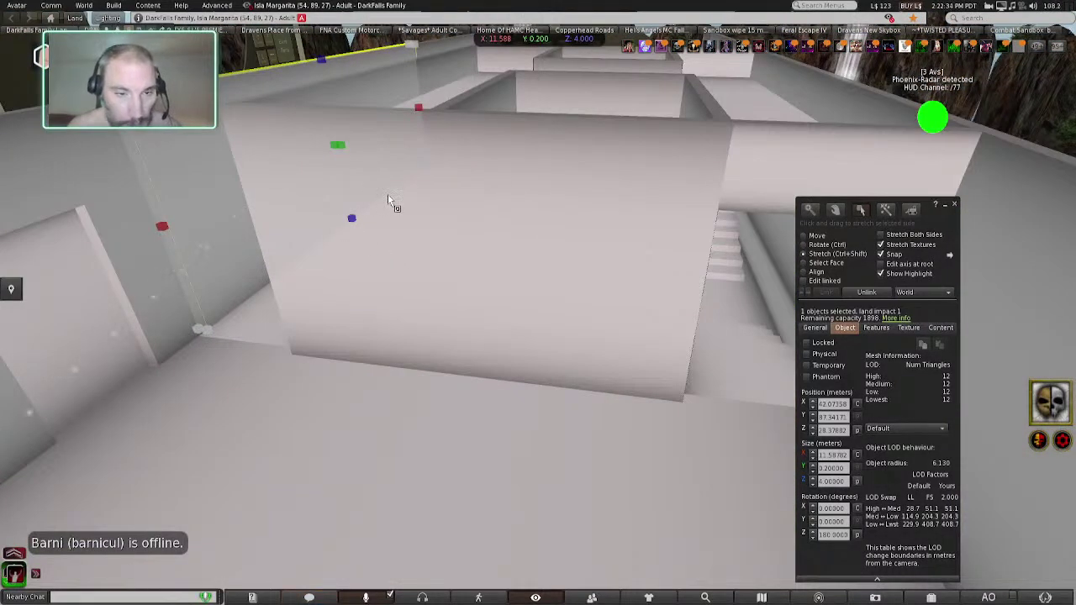
pyautogui.click(391, 202)
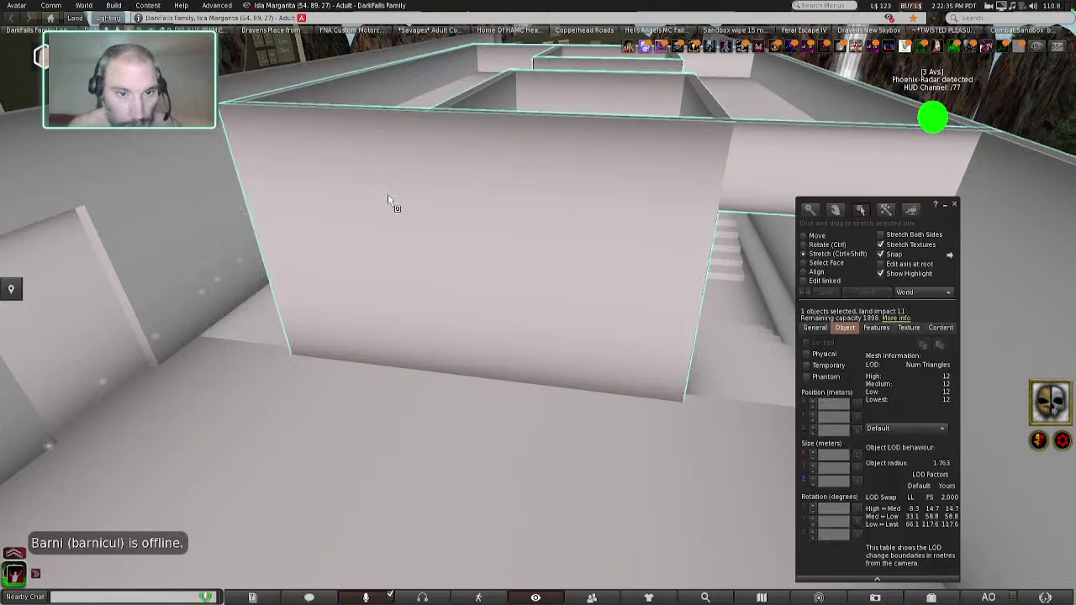
pyautogui.click(803, 281)
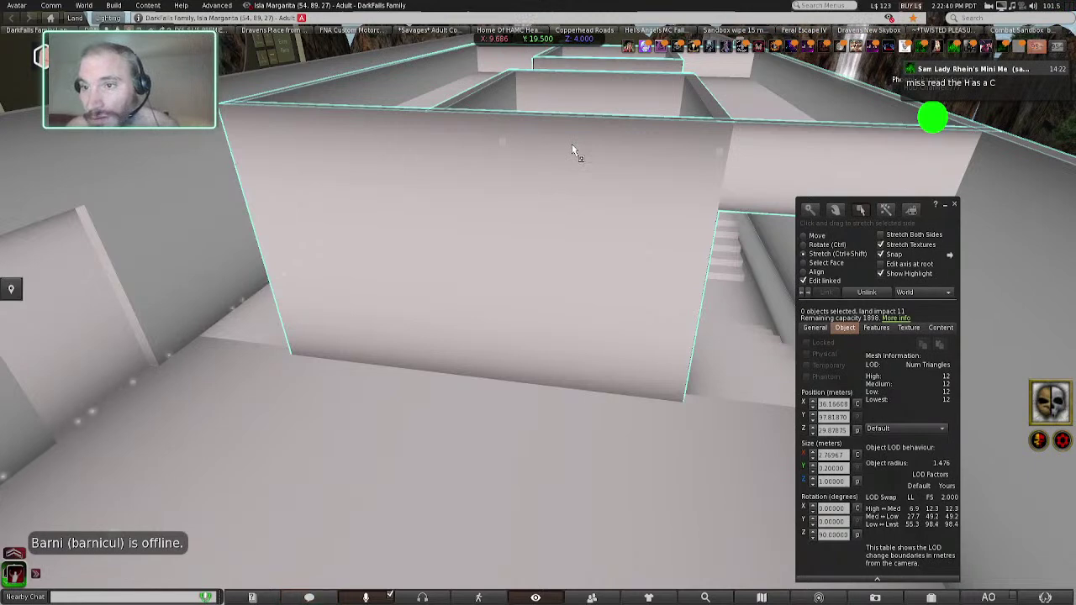
pyautogui.keyDown('alt'); pyautogui.moveTo(230, 81); pyautogui.dragTo(267, 82); pyautogui.keyUp('alt')
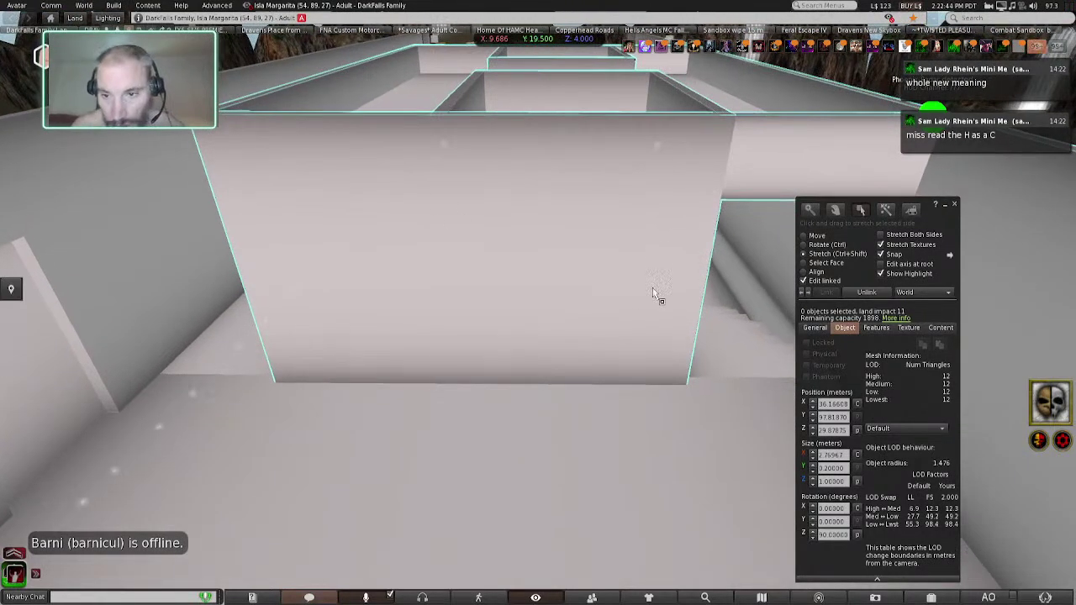
pyautogui.click(529, 246)
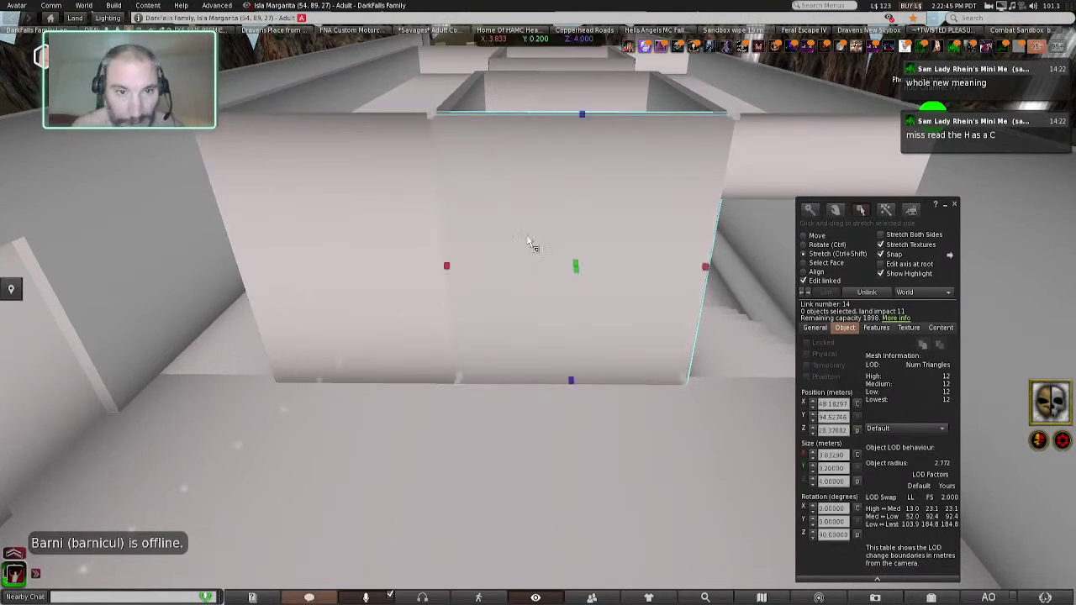
pyautogui.click(360, 222)
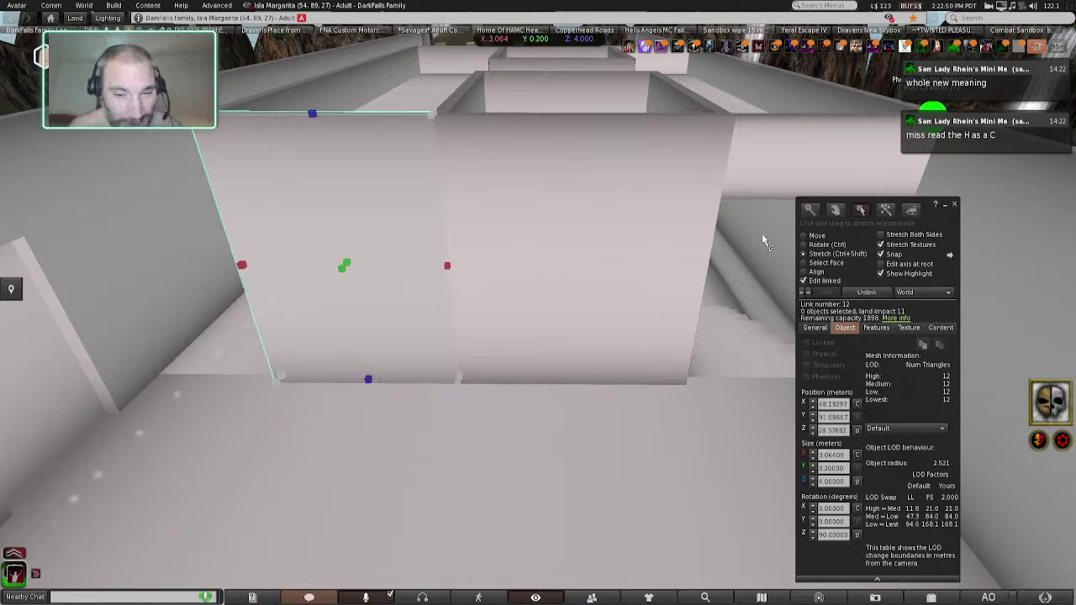
pyautogui.moveTo(440, 102)
pyautogui.keyDown('ctrl'); pyautogui.keyDown('alt'); pyautogui.mouseDown()
pyautogui.moveTo(440, 311)
pyautogui.moveTo(440, 118)
pyautogui.mouseUp(); pyautogui.keyUp('alt'); pyautogui.keyUp('ctrl')
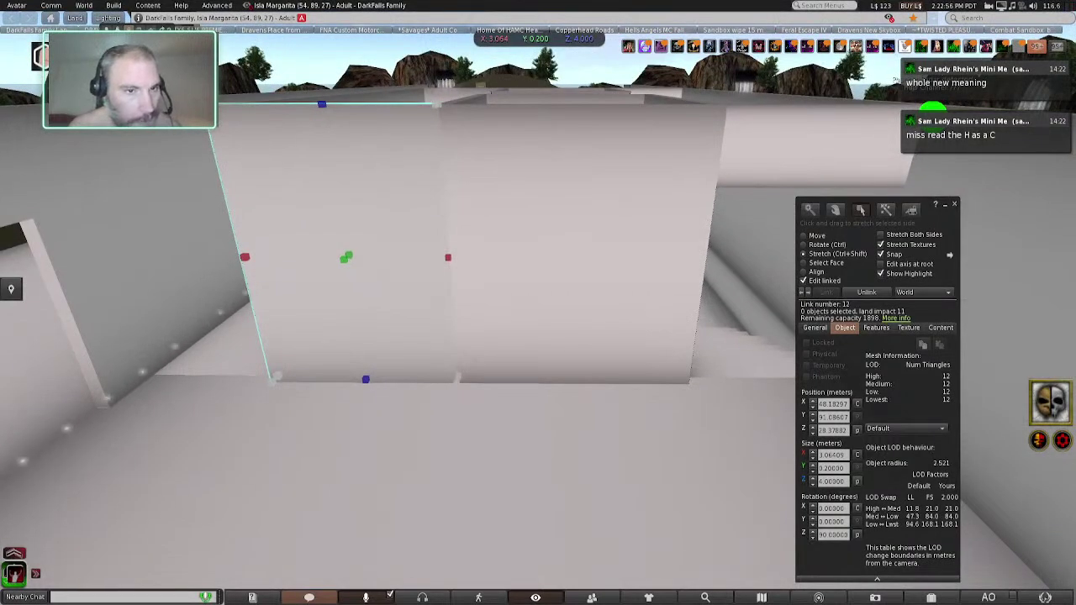
pyautogui.keyDown('ctrl'); pyautogui.keyDown('alt'); pyautogui.keyDown('shift'); pyautogui.moveTo(440, 117); pyautogui.dragTo(800, 118); pyautogui.keyUp('shift'); pyautogui.keyUp('alt'); pyautogui.keyUp('ctrl')
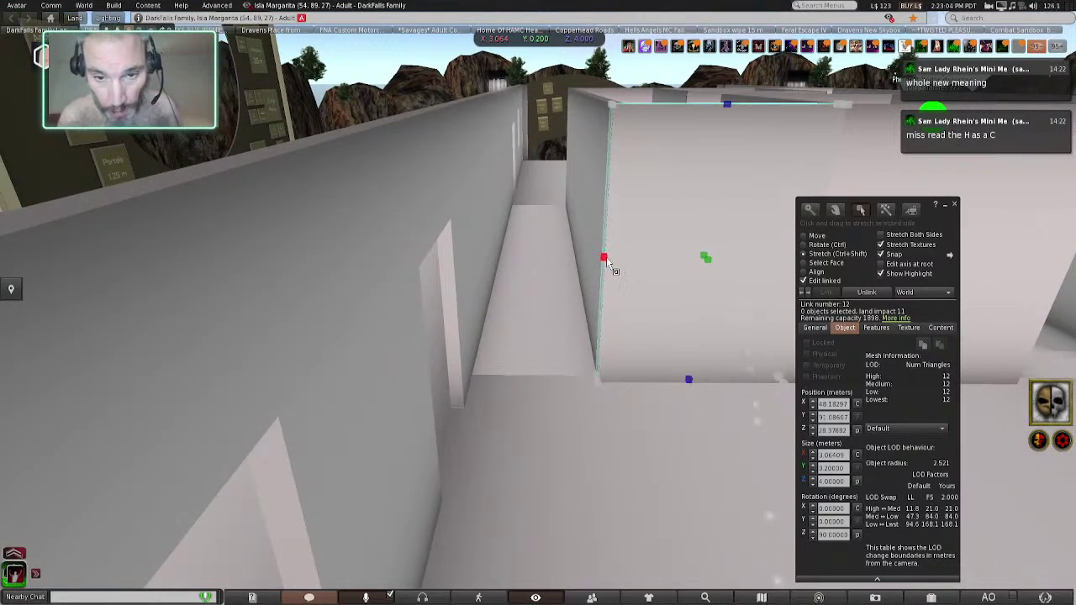
pyautogui.moveTo(603, 259); pyautogui.dragTo(428, 353)
pyautogui.moveTo(462, 297); pyautogui.dragTo(460, 299)
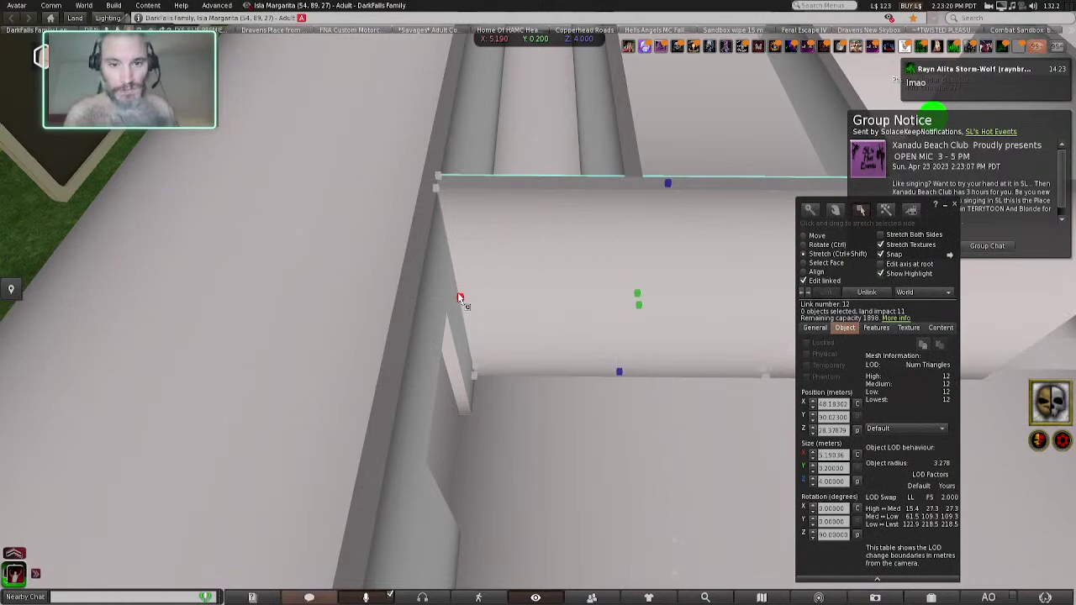
# - Stretch the stair block's lower-X side wall to about 5.19 m long so it meets the front wall, and finish editing
pyautogui.keyDown('alt'); pyautogui.moveTo(460, 299); pyautogui.dragTo(748, 299); pyautogui.keyUp('alt')
pyautogui.keyDown('ctrl'); pyautogui.keyDown('alt'); pyautogui.keyDown('shift'); pyautogui.moveTo(538, 300); pyautogui.dragTo(903, 300); pyautogui.keyUp('shift'); pyautogui.keyUp('alt'); pyautogui.keyUp('ctrl')
pyautogui.keyDown('alt'); pyautogui.moveTo(538, 299); pyautogui.dragTo(252, 279); pyautogui.keyUp('alt')
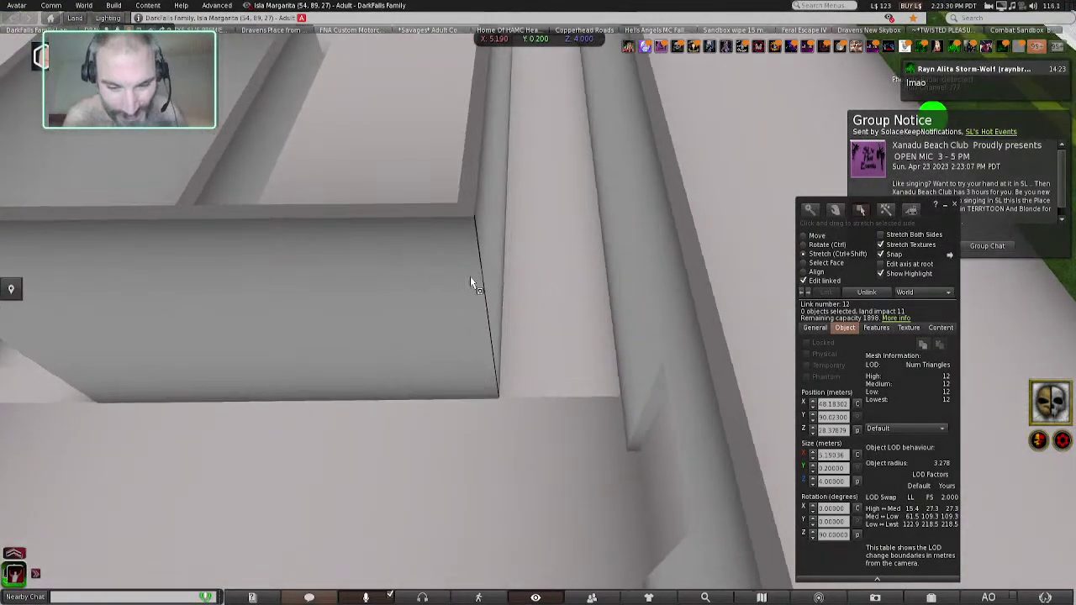
pyautogui.click(470, 278)
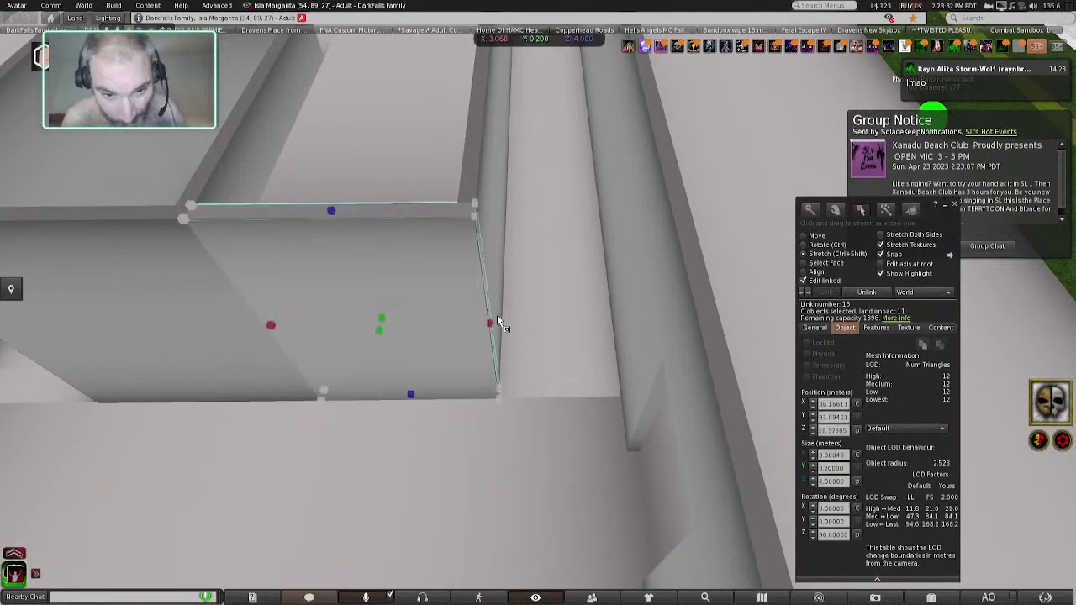
pyautogui.moveTo(489, 325); pyautogui.dragTo(638, 315)
pyautogui.scroll(-10, 521, 324)
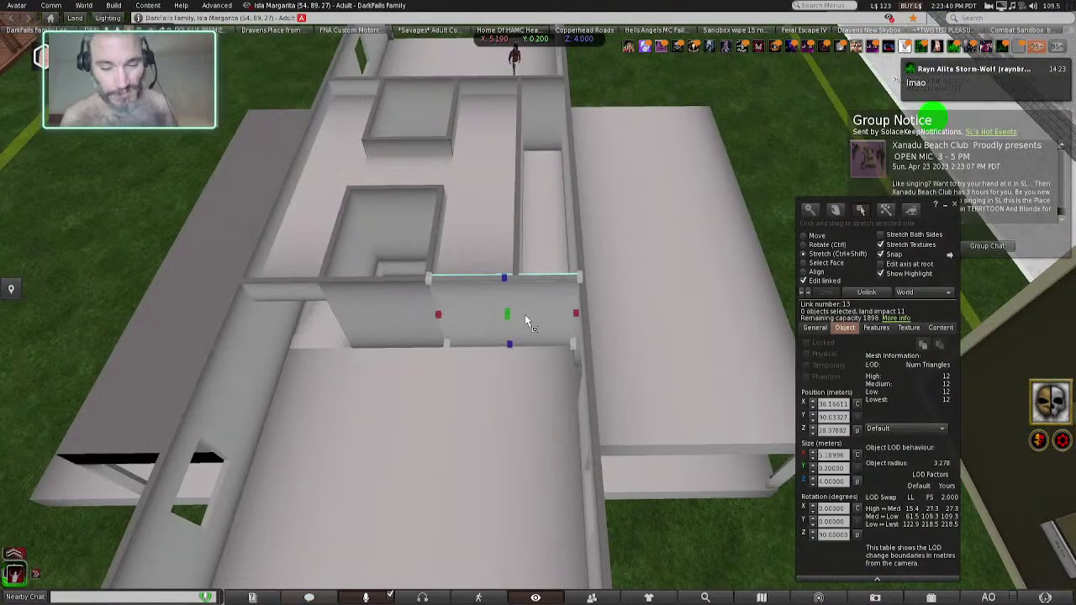
pyautogui.click(953, 205)
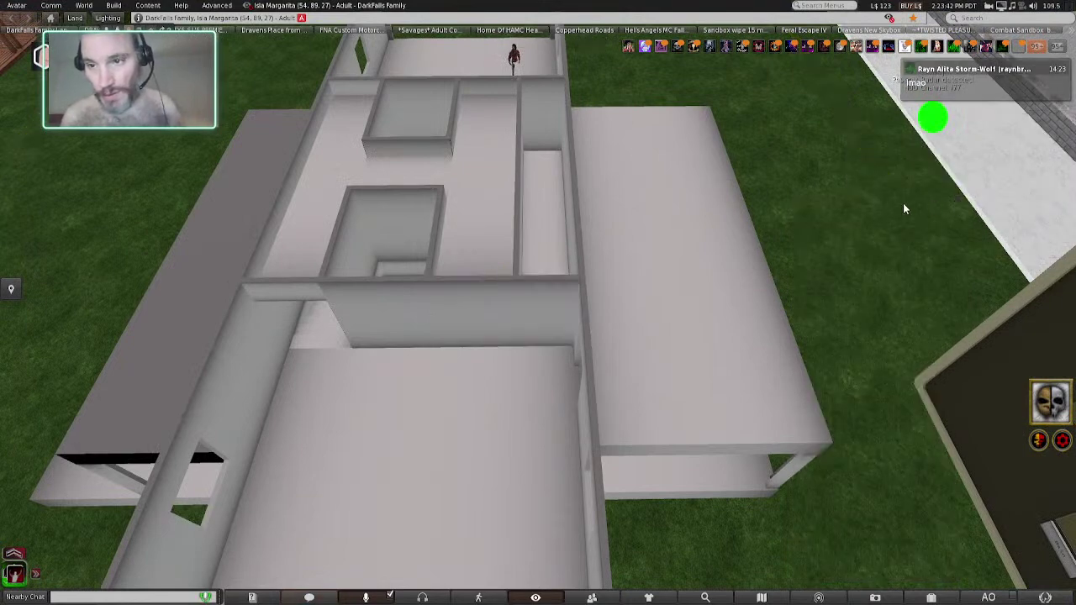
# - Link the central stair wall group with the new central front wall panel into one object
pyautogui.rightClick(515, 221)
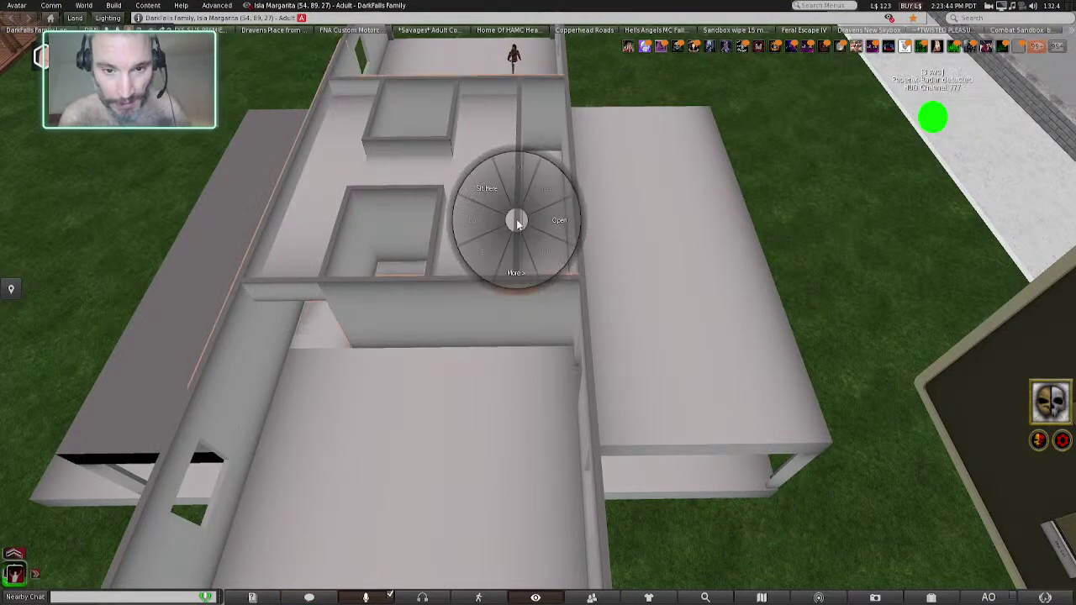
pyautogui.click(512, 262)
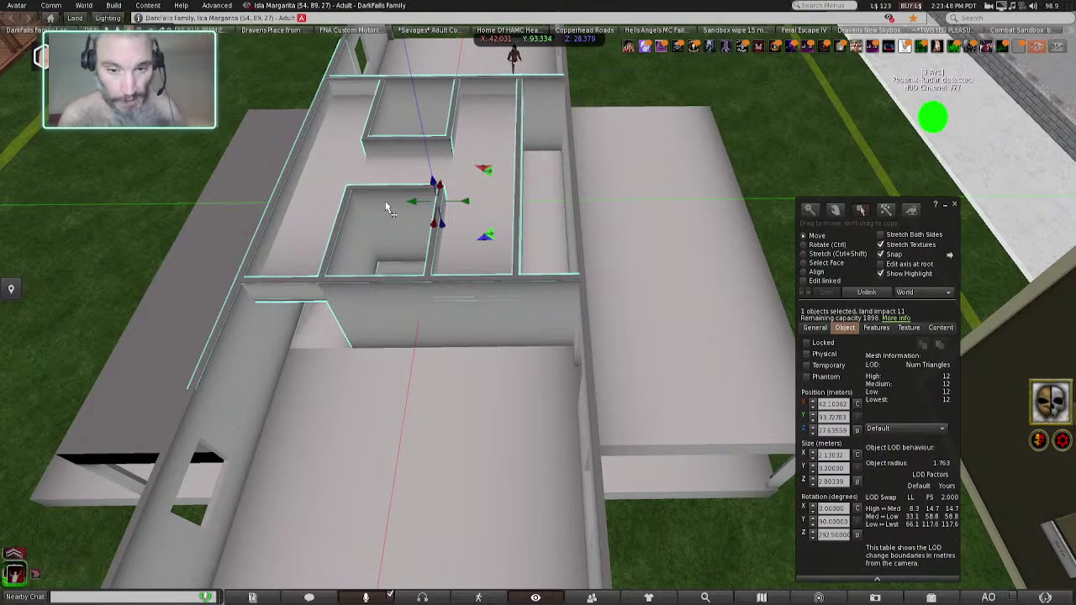
pyautogui.keyDown('shift'); pyautogui.click(577, 202); pyautogui.keyUp('shift')
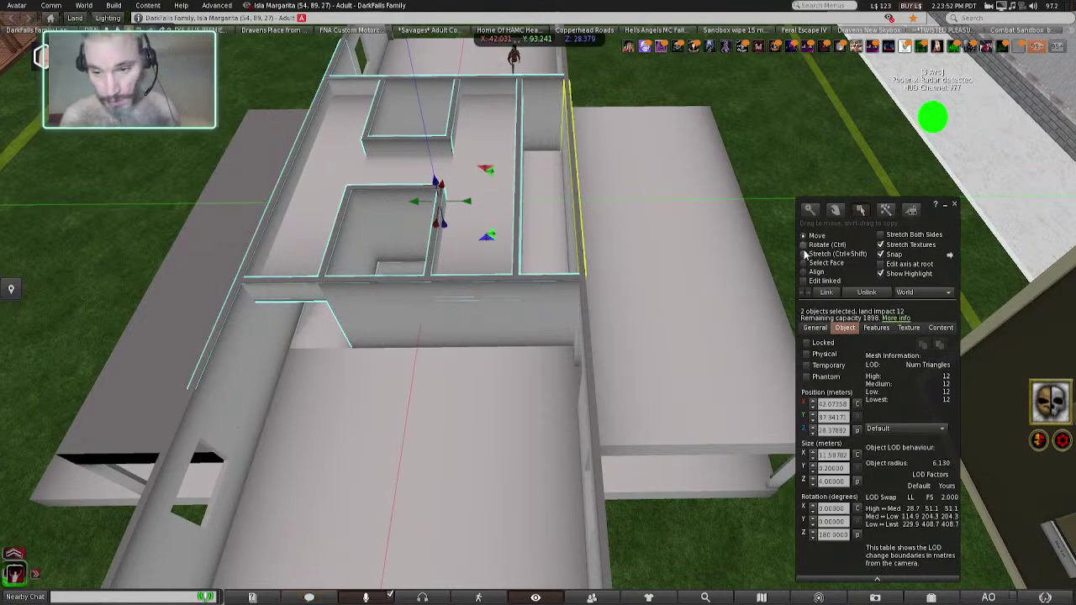
pyautogui.click(825, 292)
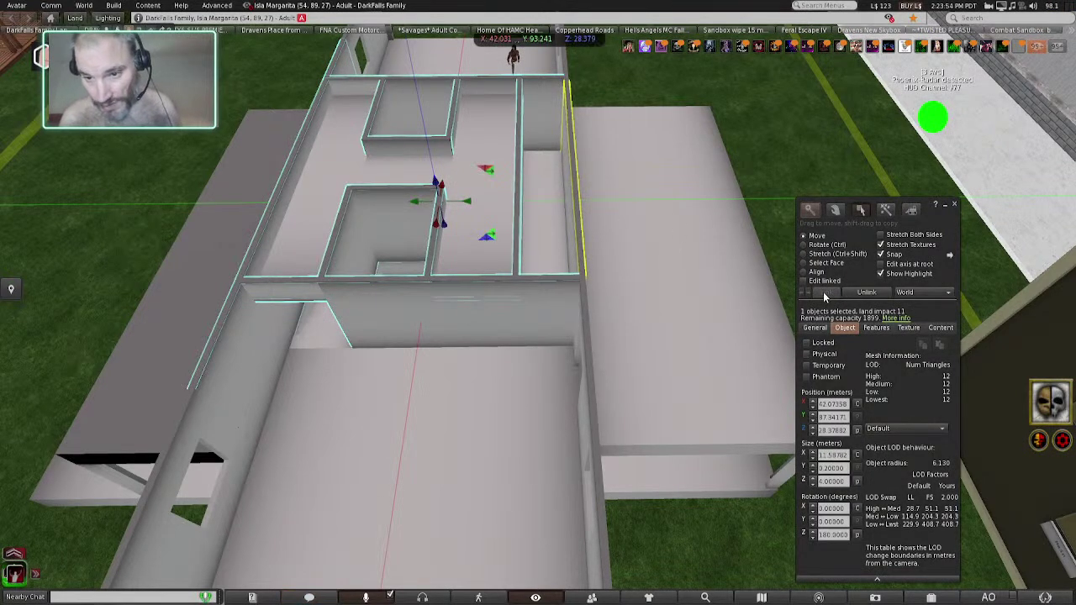
# - Delete the ZimberLab USER LICENCE AGREEMENT item from the linked wall object's contents
pyautogui.click(814, 328)
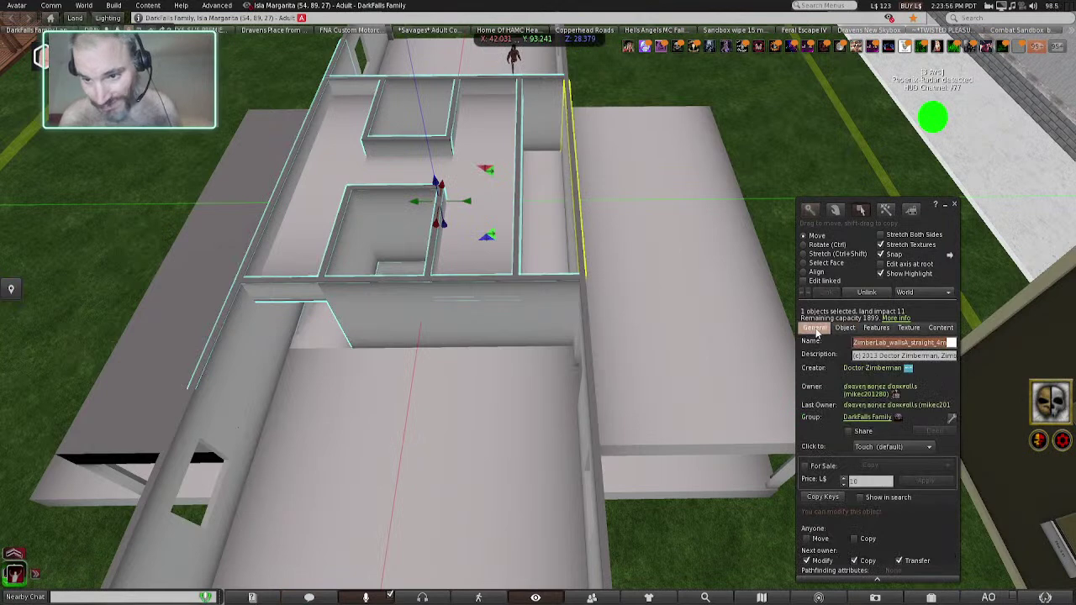
pyautogui.click(940, 328)
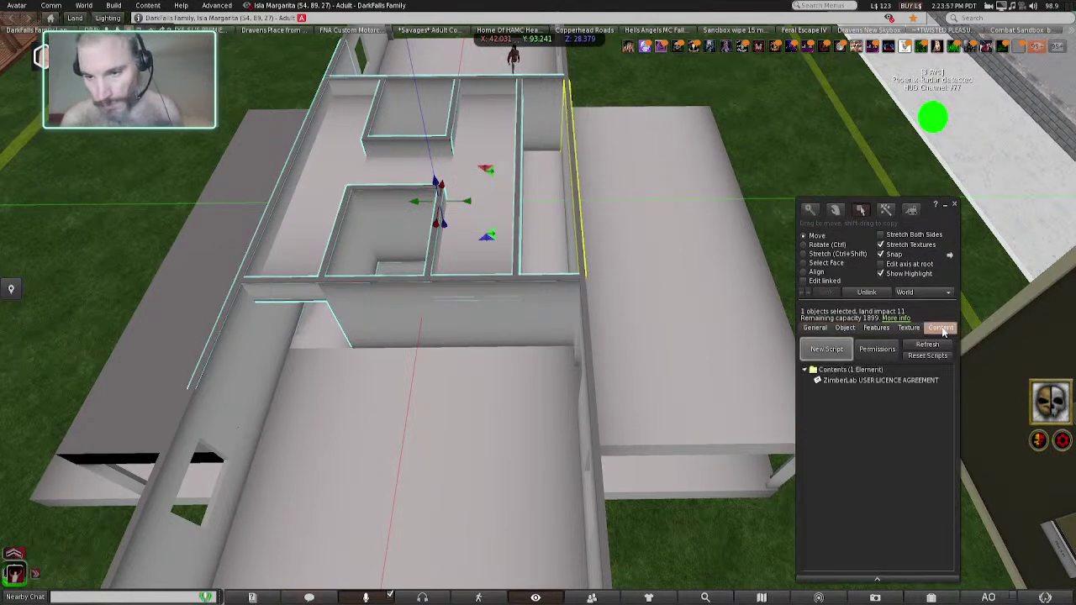
pyautogui.rightClick(888, 380)
pyautogui.click(910, 417)
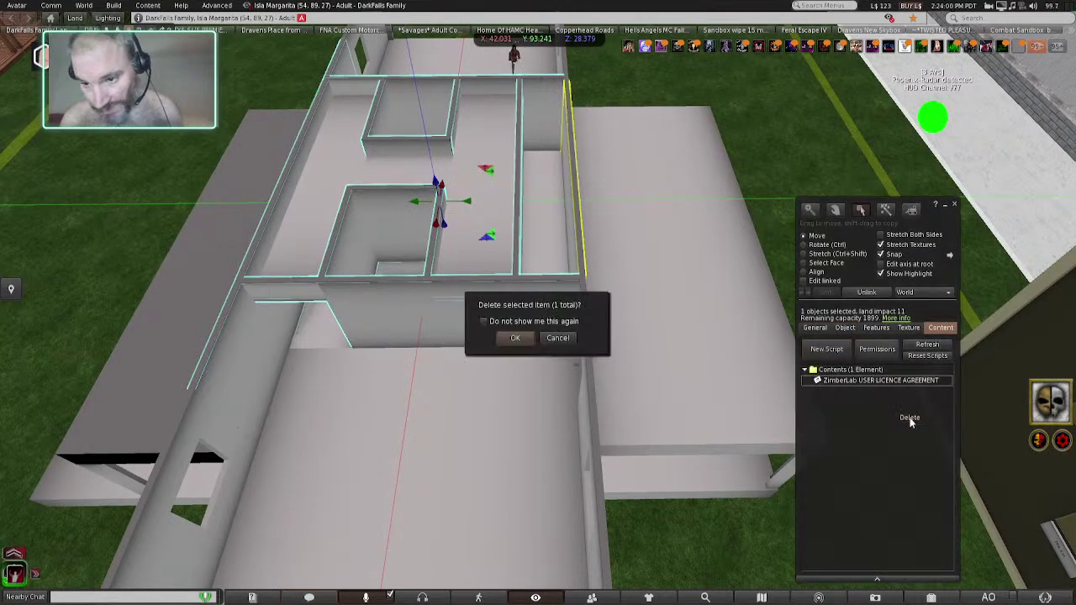
pyautogui.click(514, 338)
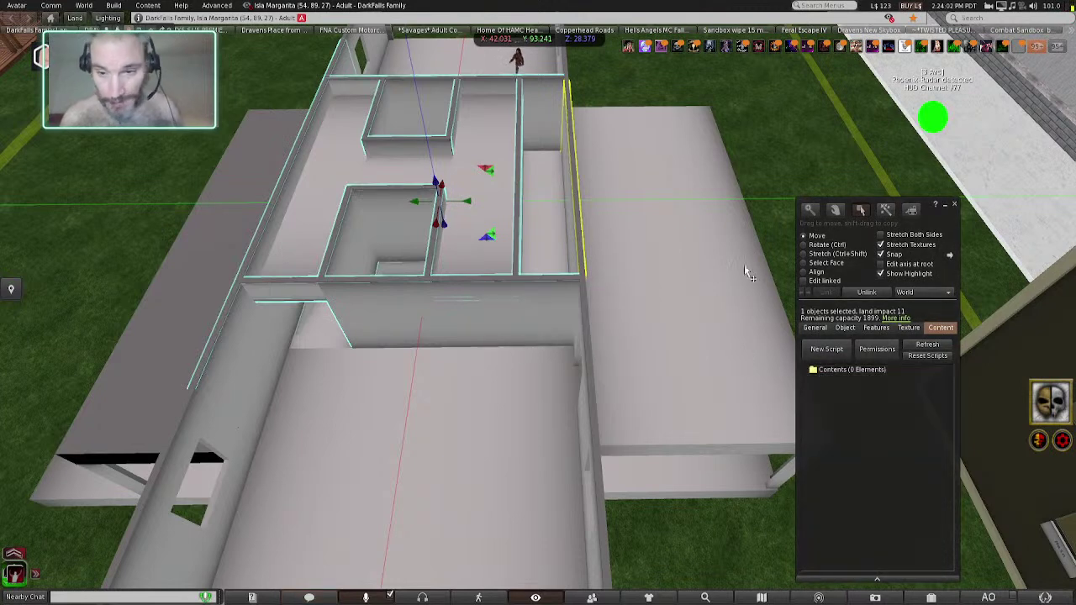
# - Name the linked wall object "House Upper Central Stairs Walls" and set its description to "DarkFalls Creations"
pyautogui.click(815, 328)
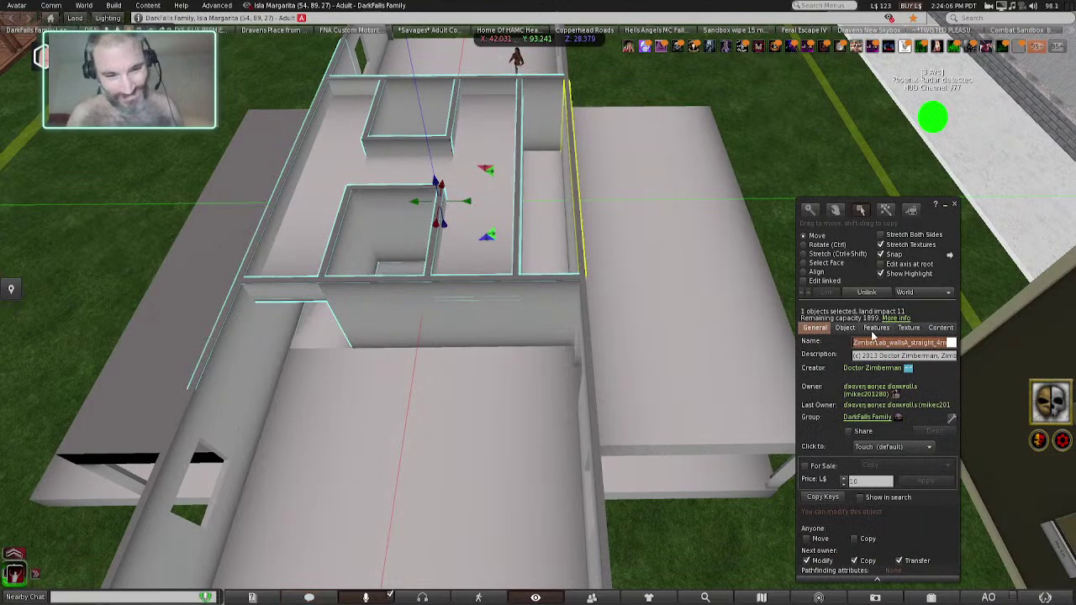
pyautogui.write('House')
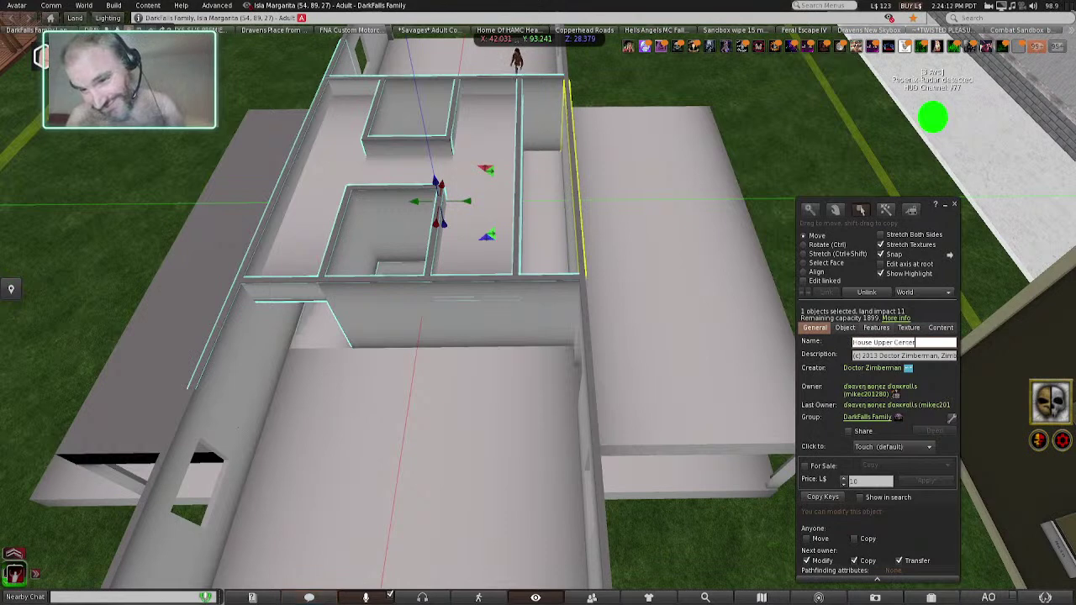
pyautogui.write(' Upper Central Stairs Walls')
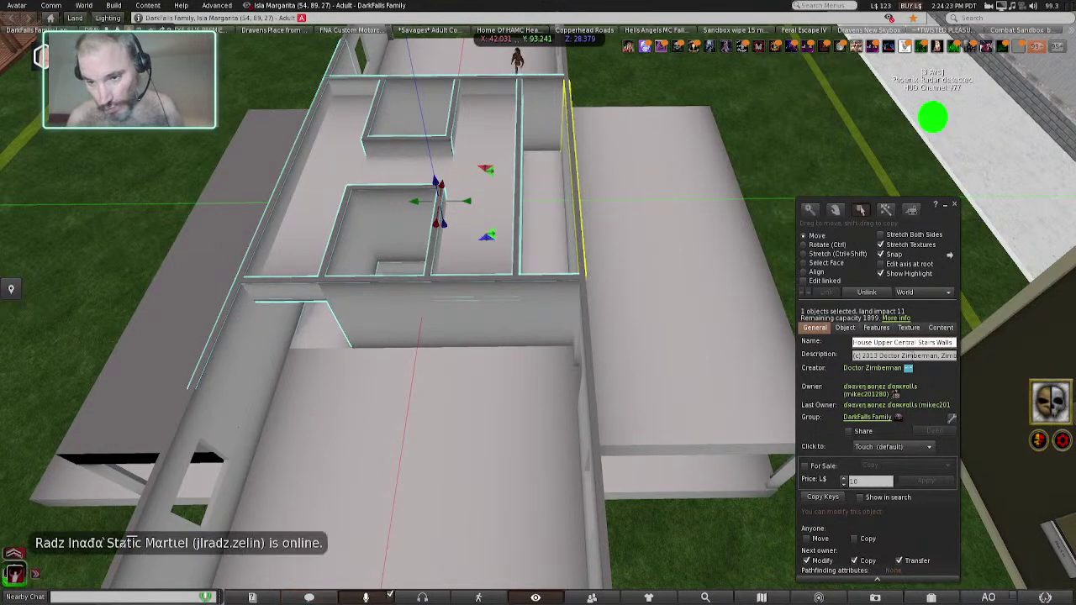
pyautogui.press('Tab')
pyautogui.write('Dark')
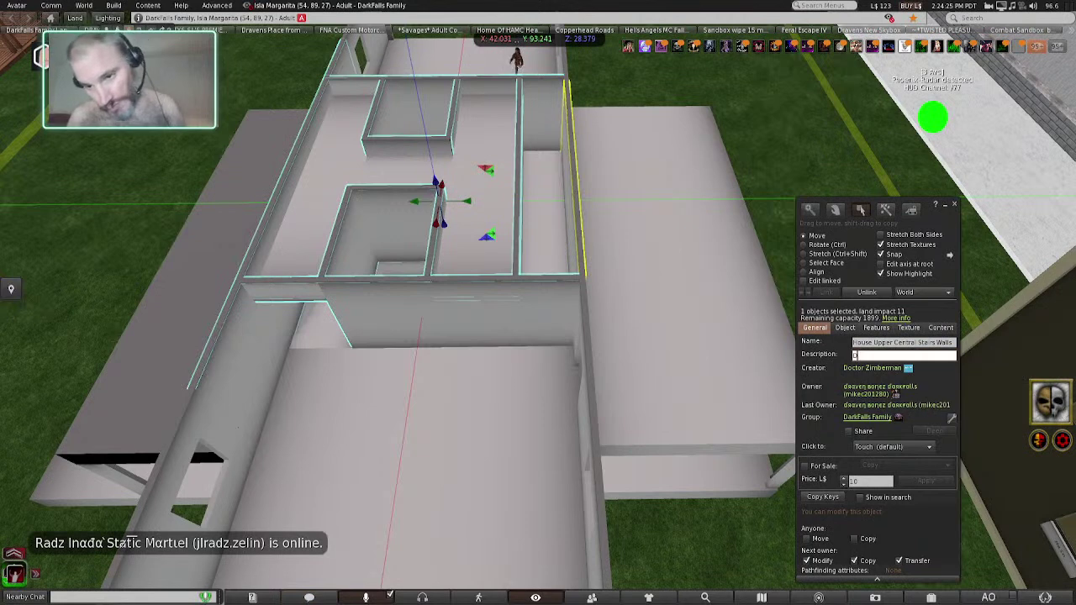
pyautogui.write('Falls Creations')
pyautogui.press('Return')
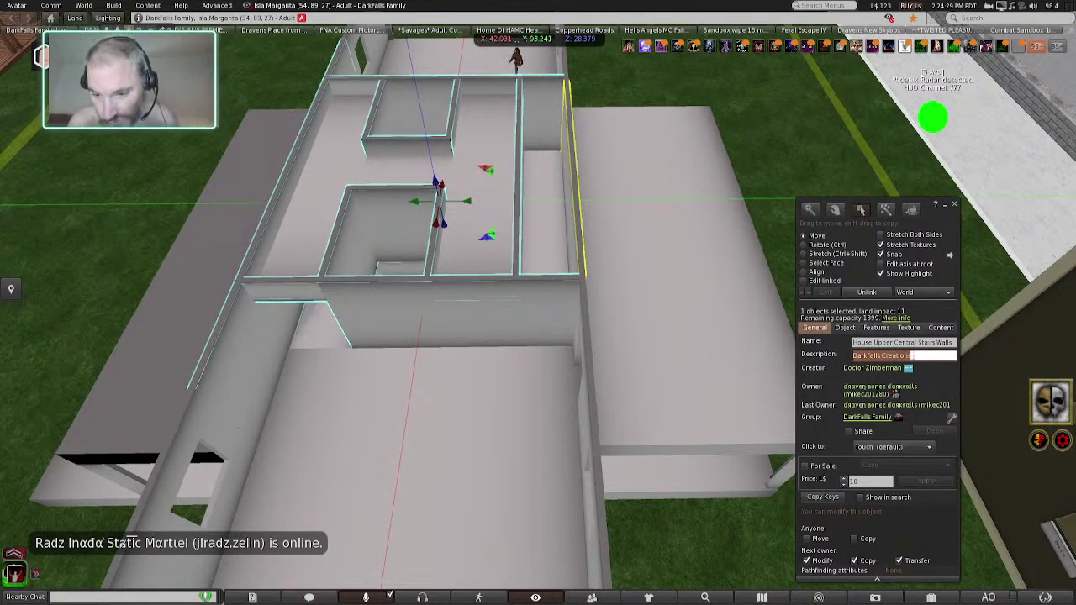
# - Remove the next owner's transfer permission from the linked upper central stair walls, recheck the object's settings, and finish editing
pyautogui.click(901, 560)
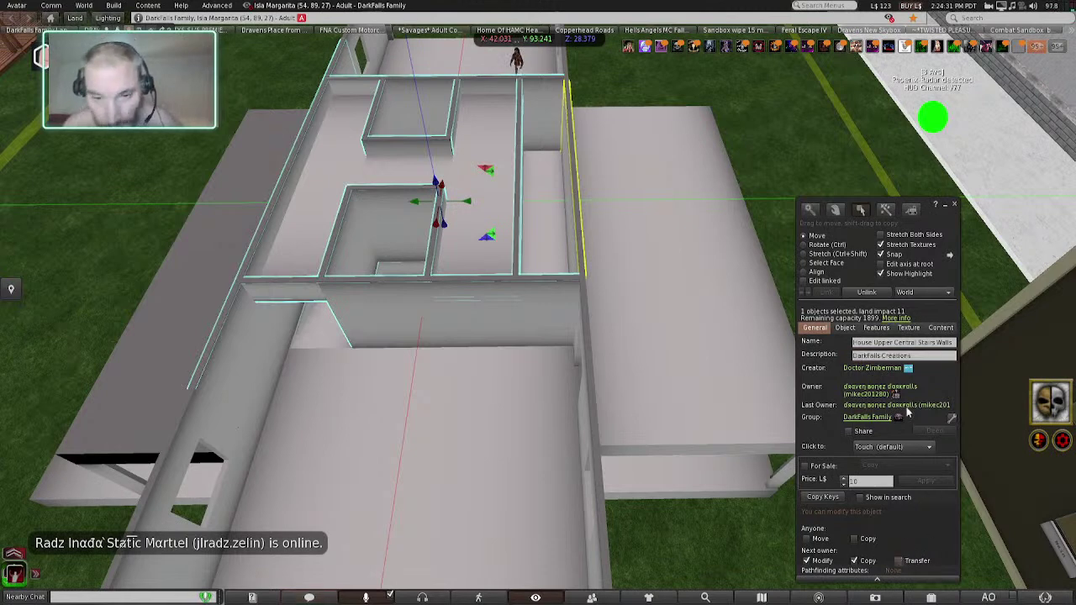
pyautogui.click(955, 206)
pyautogui.rightClick(515, 188)
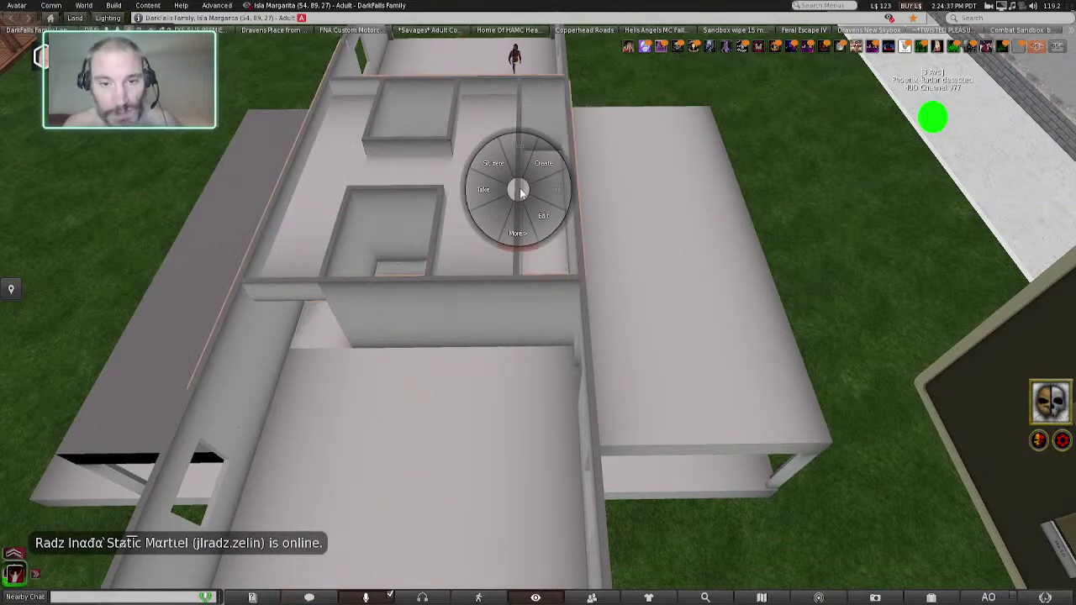
pyautogui.click(551, 248)
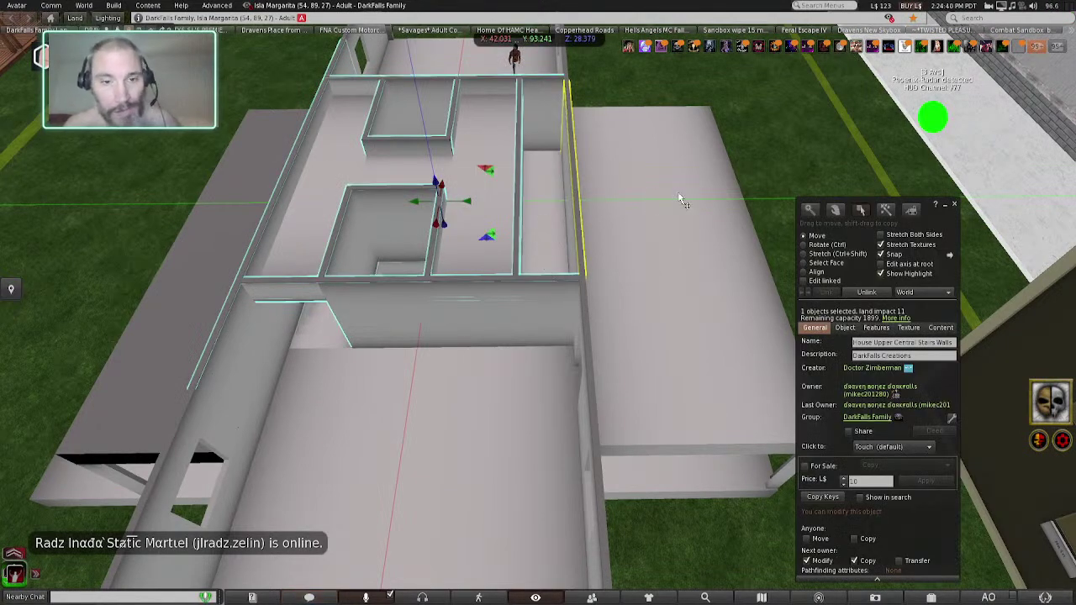
pyautogui.click(955, 205)
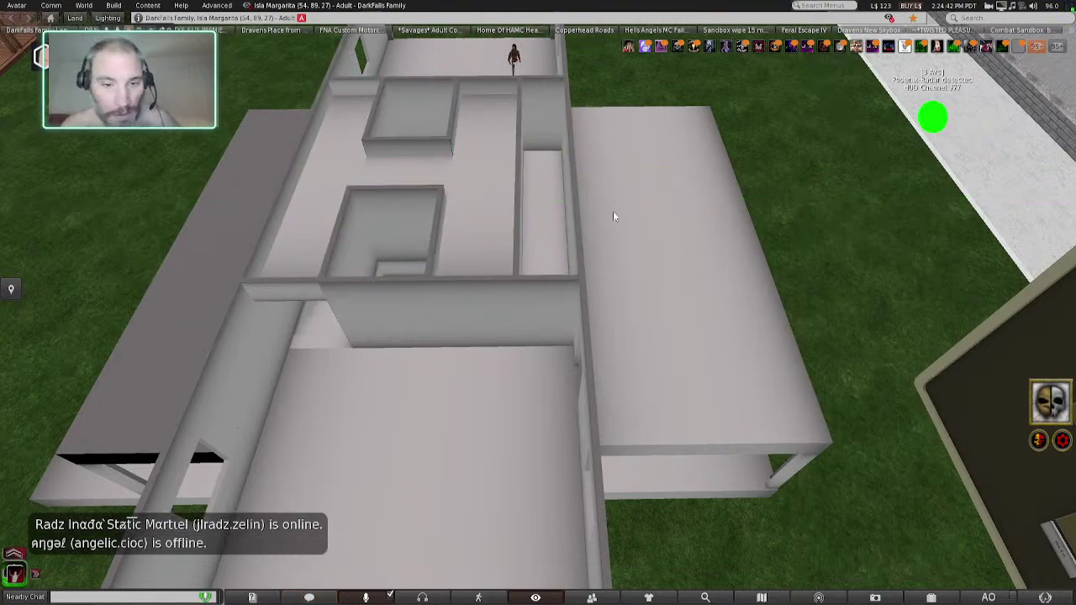
# - Copy the higher-Y side wall's end panel to about Y 89.5 m and rotate the panel 90° across the upper floor's open lower-X end
pyautogui.scroll(-4, 614, 211)
pyautogui.scroll(4, 613, 211)
pyautogui.scroll(-3, 637, 210)
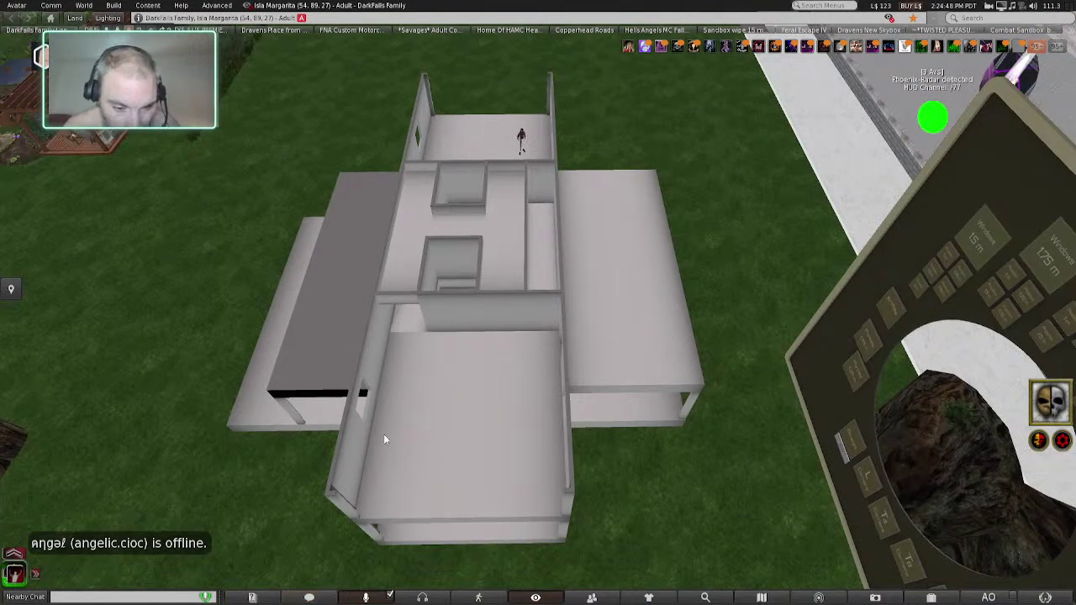
pyautogui.rightClick(346, 461)
pyautogui.click(387, 504)
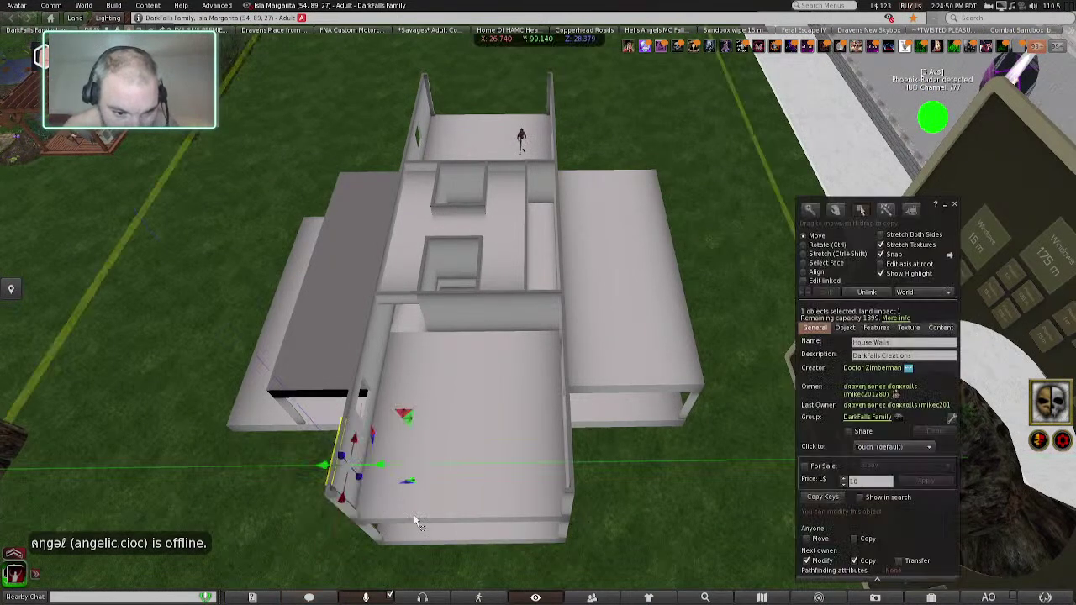
pyautogui.moveTo(380, 464); pyautogui.dragTo(609, 464)
pyautogui.press('ctrl')
pyautogui.moveTo(483, 485); pyautogui.dragTo(562, 507)
# - Move the rotated wall panel along Y to about 89.378 m so its end meets the lower-Y side wall
pyautogui.scroll(5, 629, 511)
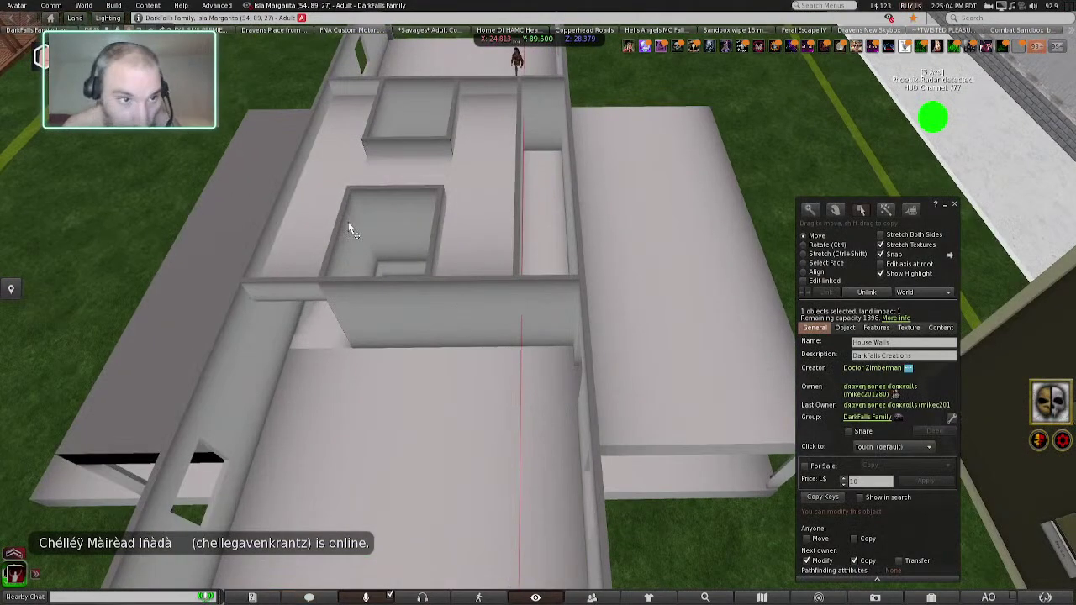
pyautogui.hotkey('ctrl', 'alt', 'shift', 'Down')
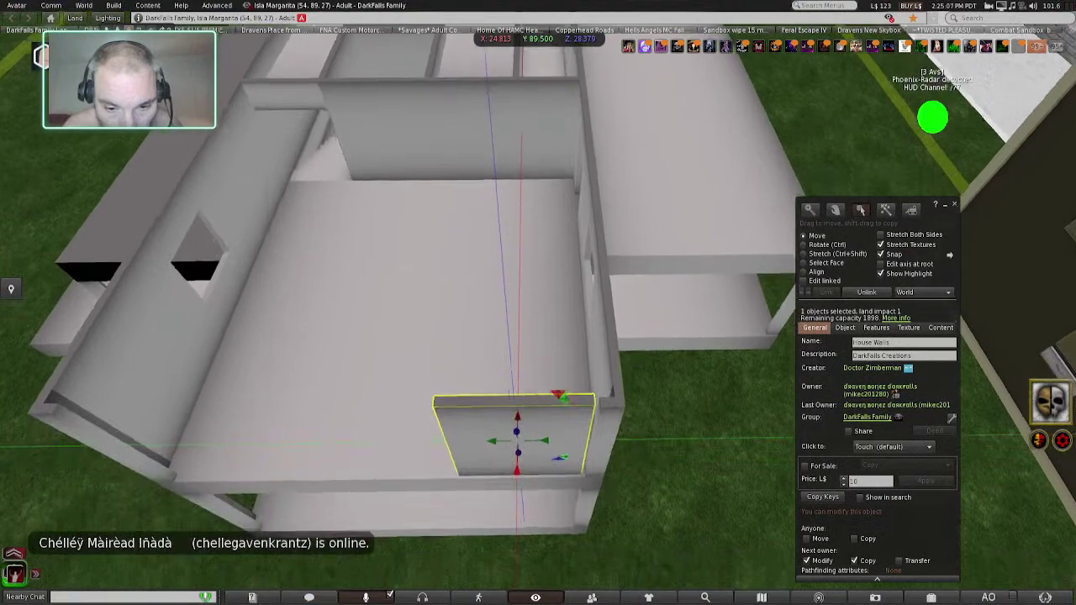
pyautogui.hotkey('ctrl', 'alt', 'shift', 'Down')
pyautogui.keyDown('ctrl'); pyautogui.keyDown('alt'); pyautogui.moveTo(445, 271); pyautogui.dragTo(446, 311); pyautogui.keyUp('alt'); pyautogui.keyUp('ctrl')
pyautogui.moveTo(542, 392); pyautogui.dragTo(546, 396)
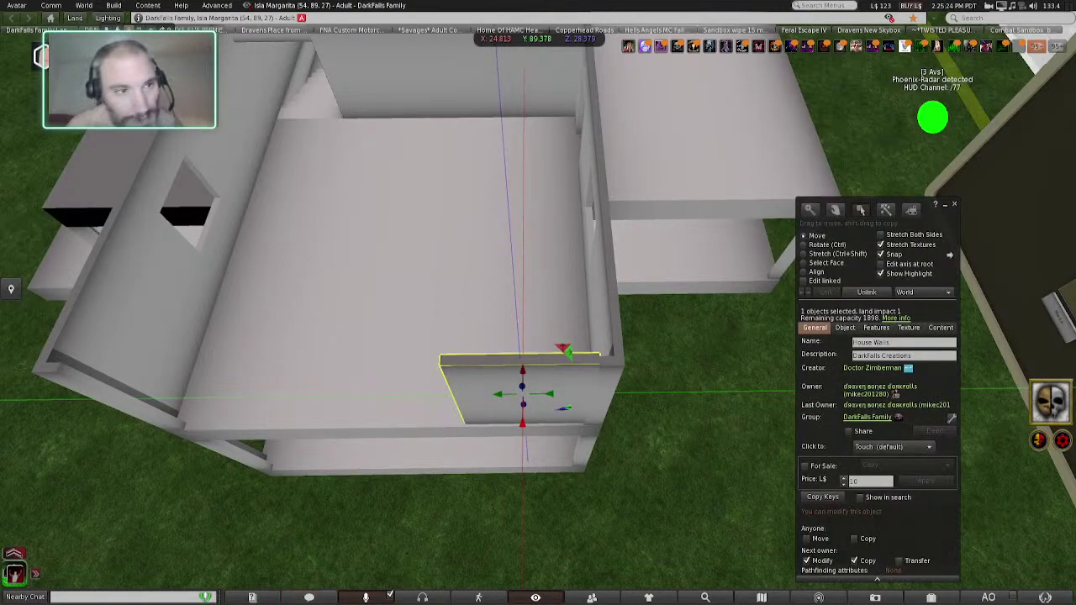
# - Nudge the rotated panel's X position to about 24.783 m at the corner with the side wall
pyautogui.moveTo(521, 281)
pyautogui.keyDown('alt'); pyautogui.mouseDown()
pyautogui.moveTo(697, 282)
pyautogui.moveTo(684, 304)
pyautogui.moveTo(538, 302)
pyautogui.moveTo(537, 290)
pyautogui.mouseUp(); pyautogui.keyUp('alt')
pyautogui.scroll(5, 406, 250)
pyautogui.keyDown('ctrl'); pyautogui.keyDown('alt'); pyautogui.keyDown('shift'); pyautogui.moveTo(538, 252); pyautogui.dragTo(613, 303); pyautogui.keyUp('shift'); pyautogui.keyUp('alt'); pyautogui.keyUp('ctrl')
pyautogui.scroll(3, 538, 303)
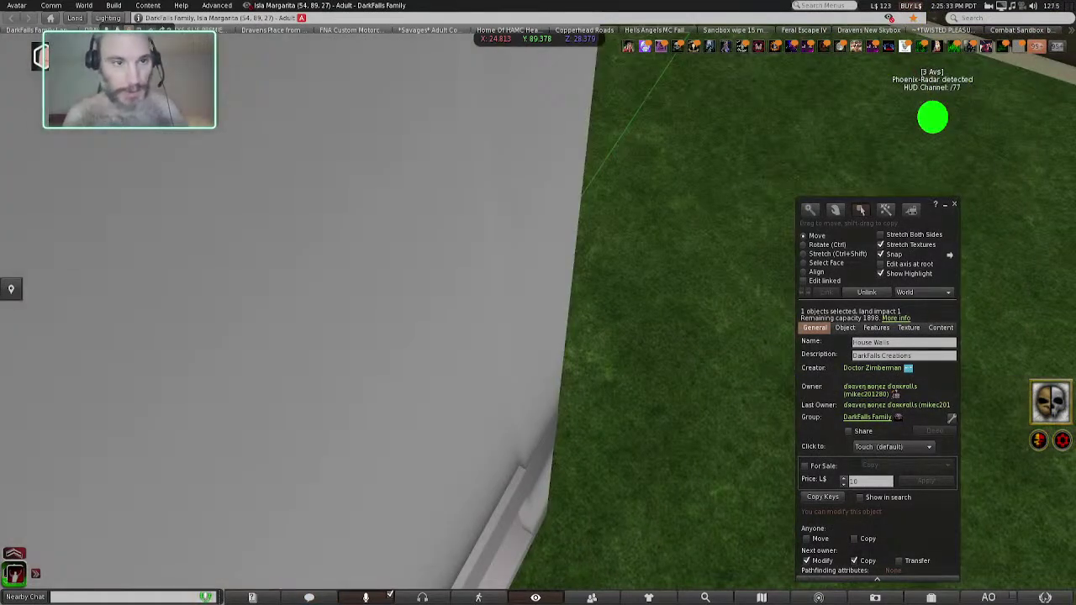
pyautogui.keyDown('ctrl'); pyautogui.keyDown('alt'); pyautogui.moveTo(538, 303); pyautogui.dragTo(538, 412); pyautogui.keyUp('alt'); pyautogui.keyUp('ctrl')
pyautogui.scroll(-3, 264, 89)
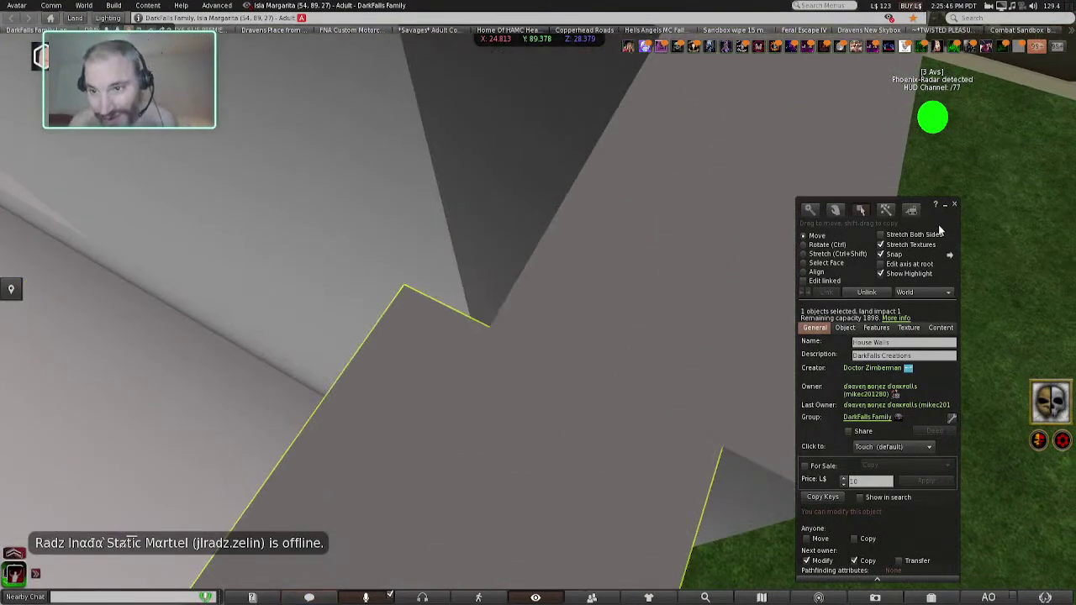
pyautogui.moveTo(939, 228); pyautogui.dragTo(1039, 127)
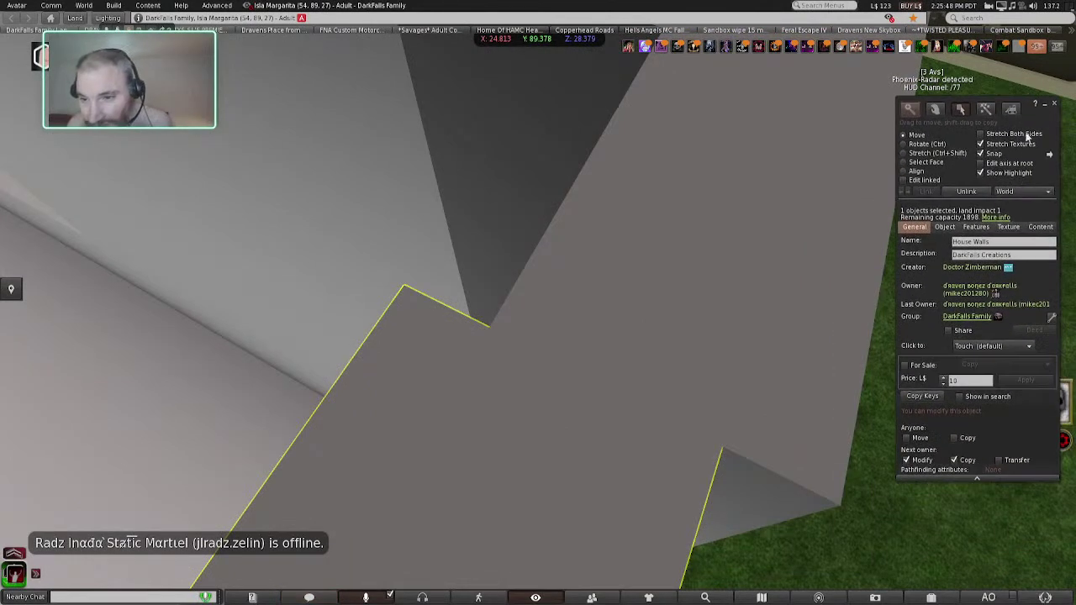
pyautogui.click(946, 227)
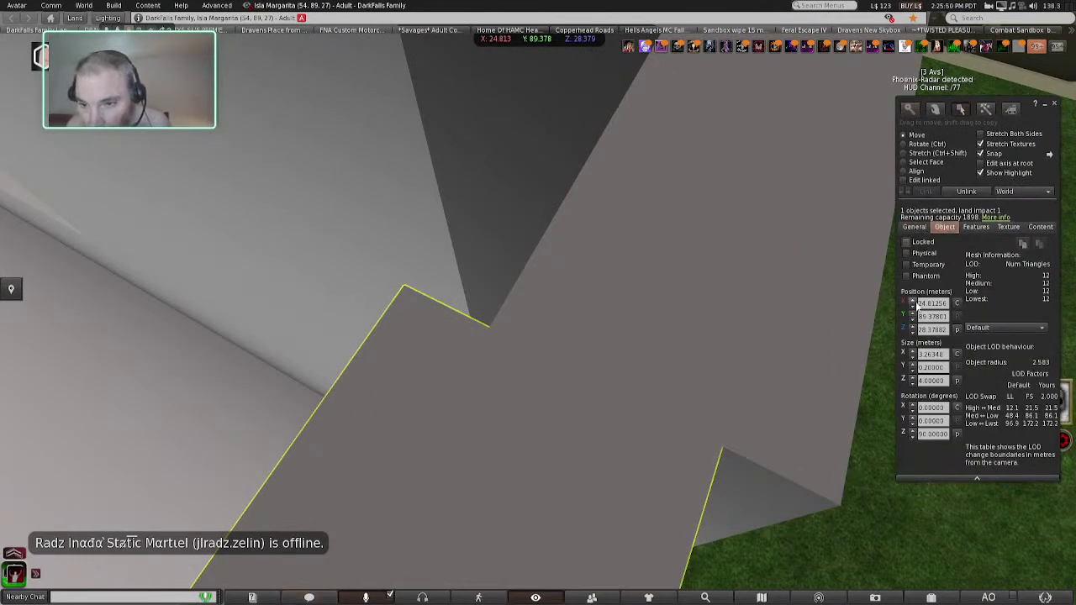
pyautogui.click(914, 302)
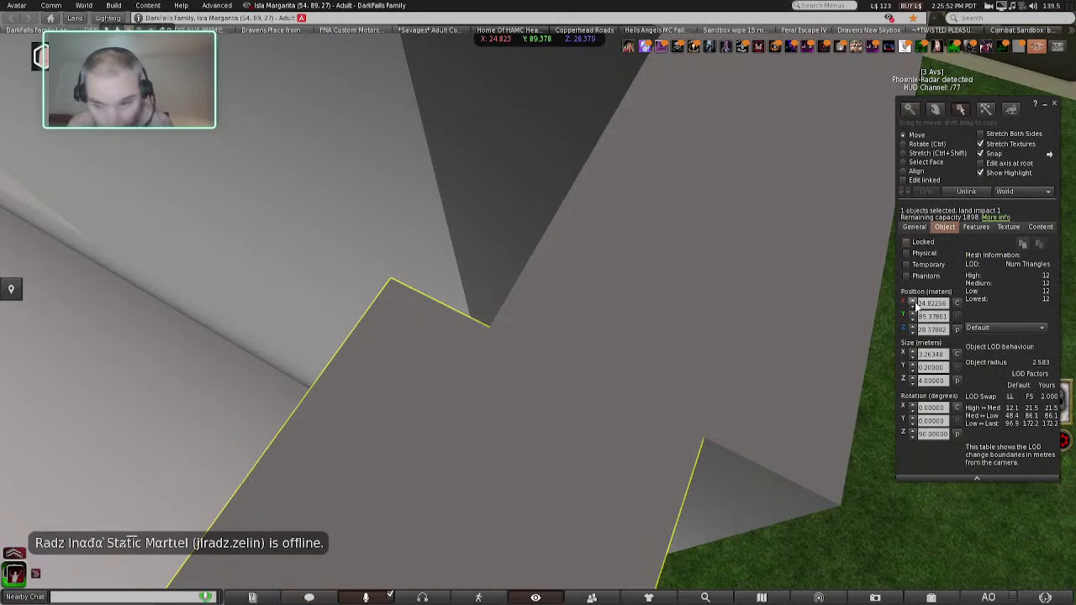
pyautogui.click(913, 308)
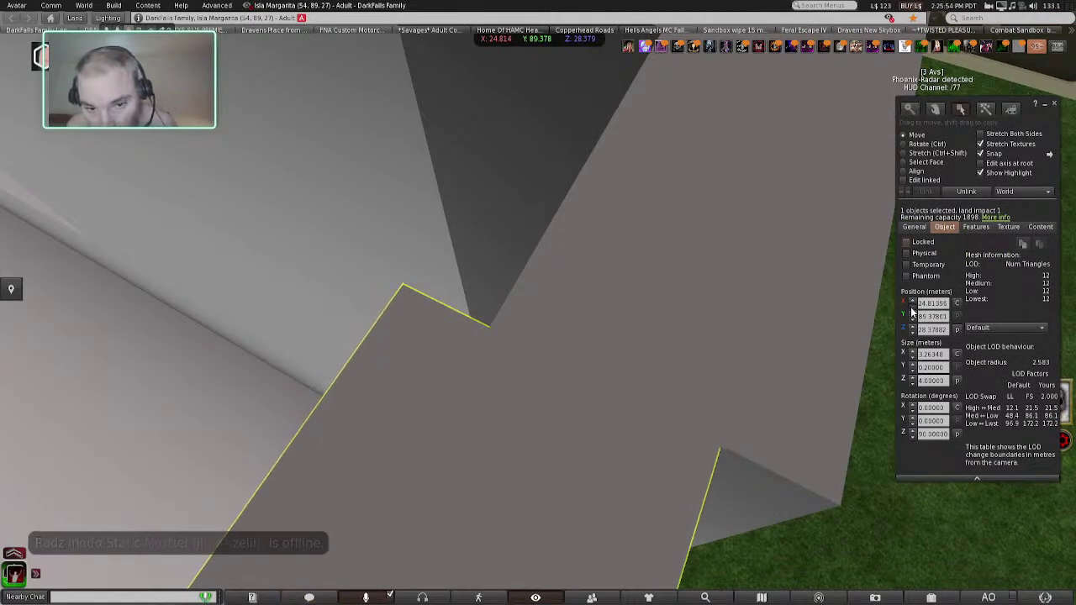
pyautogui.moveTo(912, 309); pyautogui.dragTo(912, 311)
# - Fine-tune the panel's X position to about 24.758 m, checking its alignment against the adjoining side wall panel
pyautogui.scroll(-5, 775, 310)
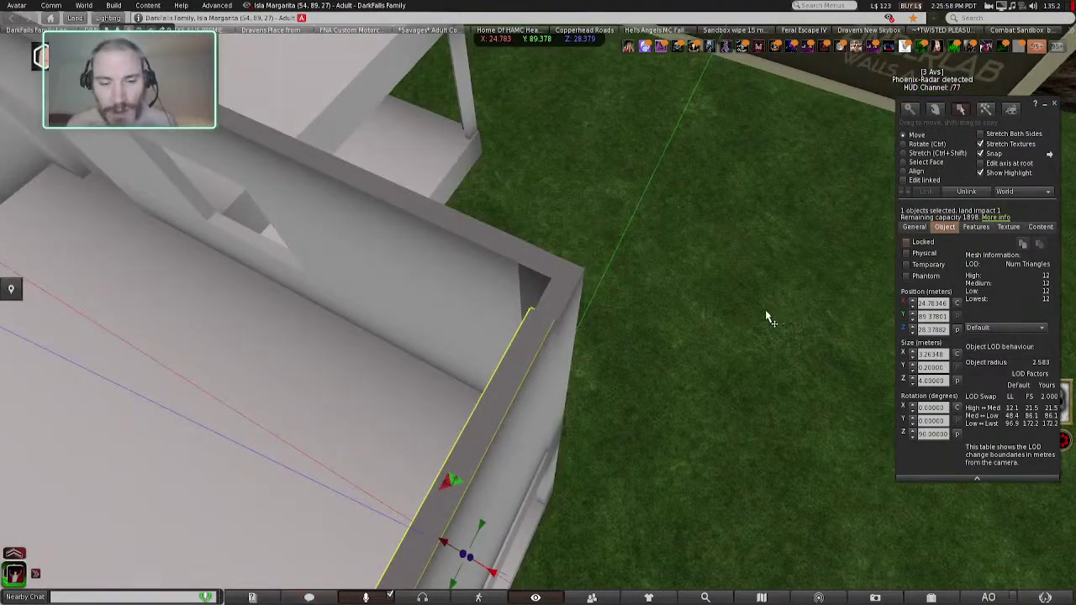
pyautogui.scroll(-5, 620, 402)
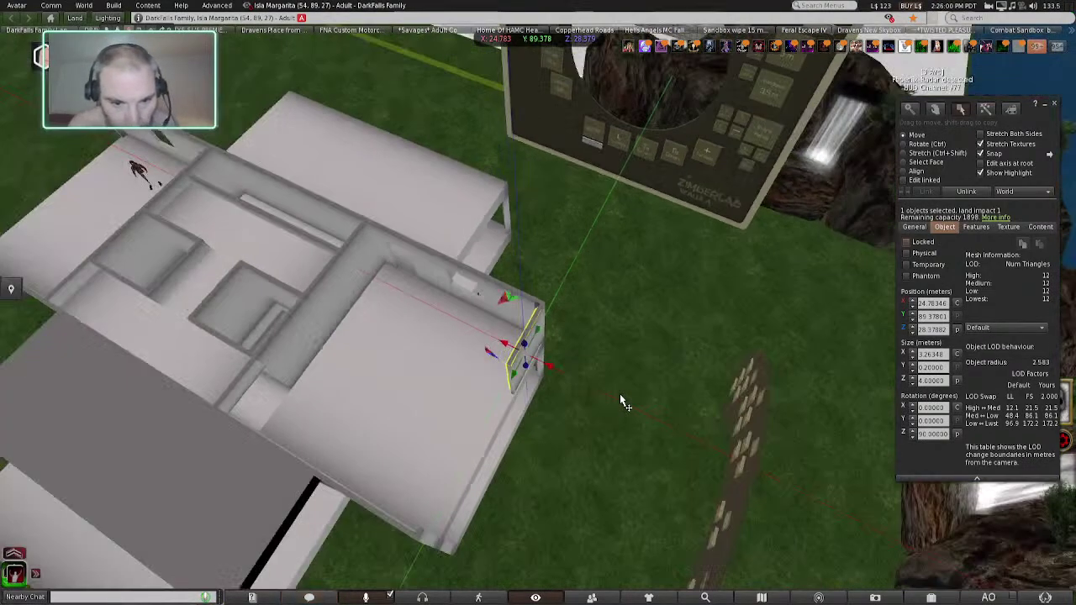
pyautogui.scroll(5, 620, 395)
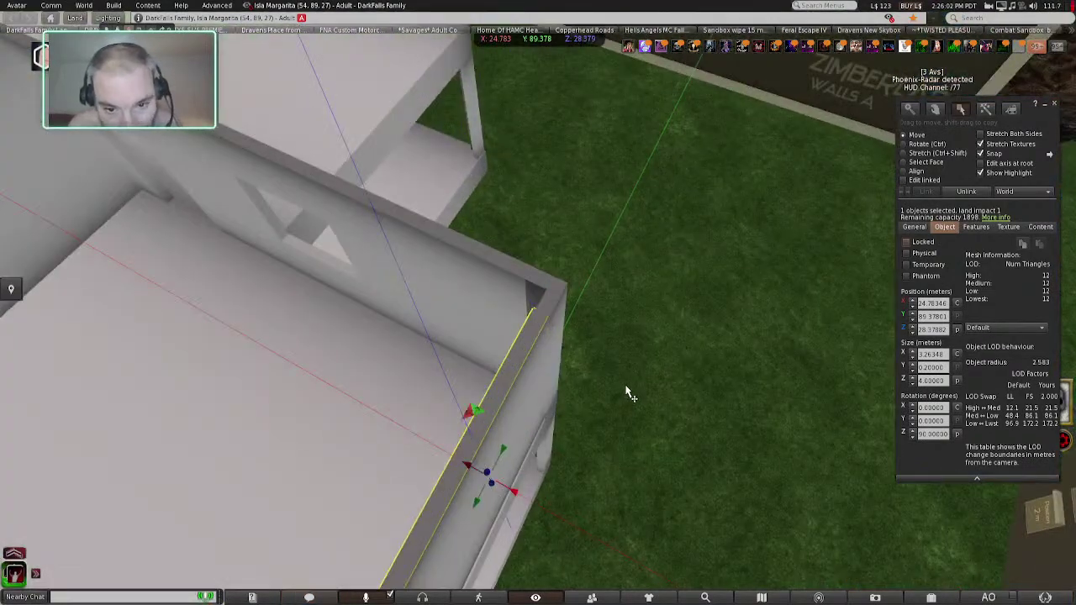
pyautogui.scroll(2, 626, 391)
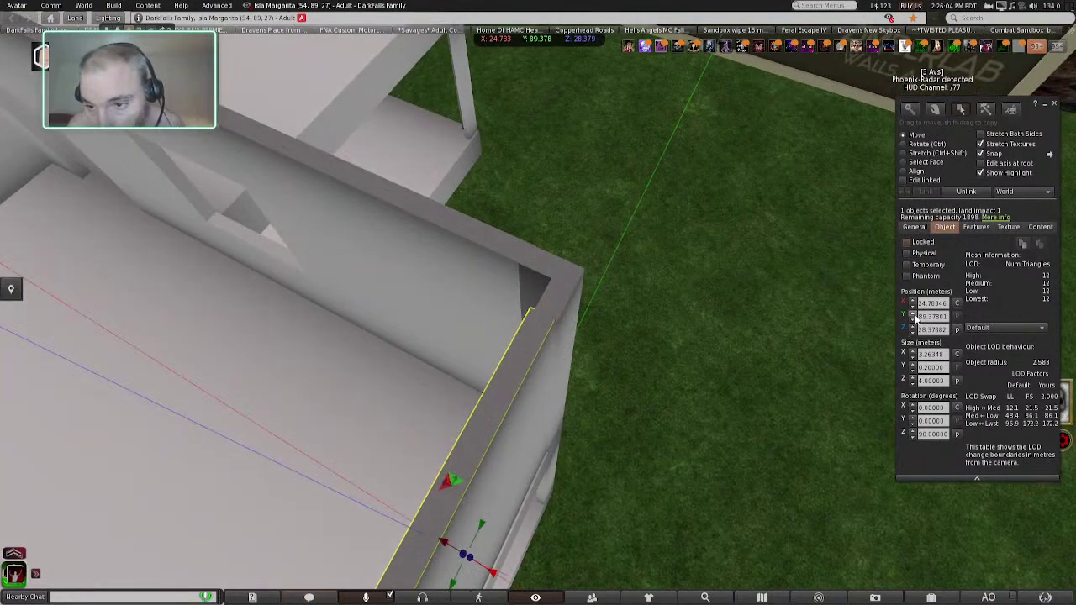
pyautogui.click(912, 300)
pyautogui.click(913, 309)
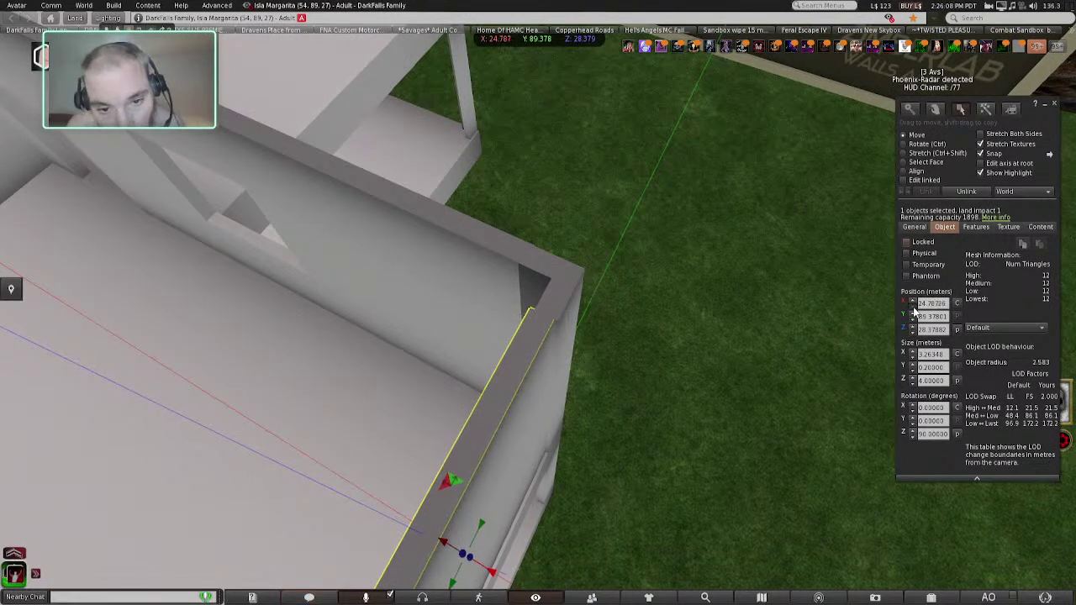
pyautogui.click(914, 311)
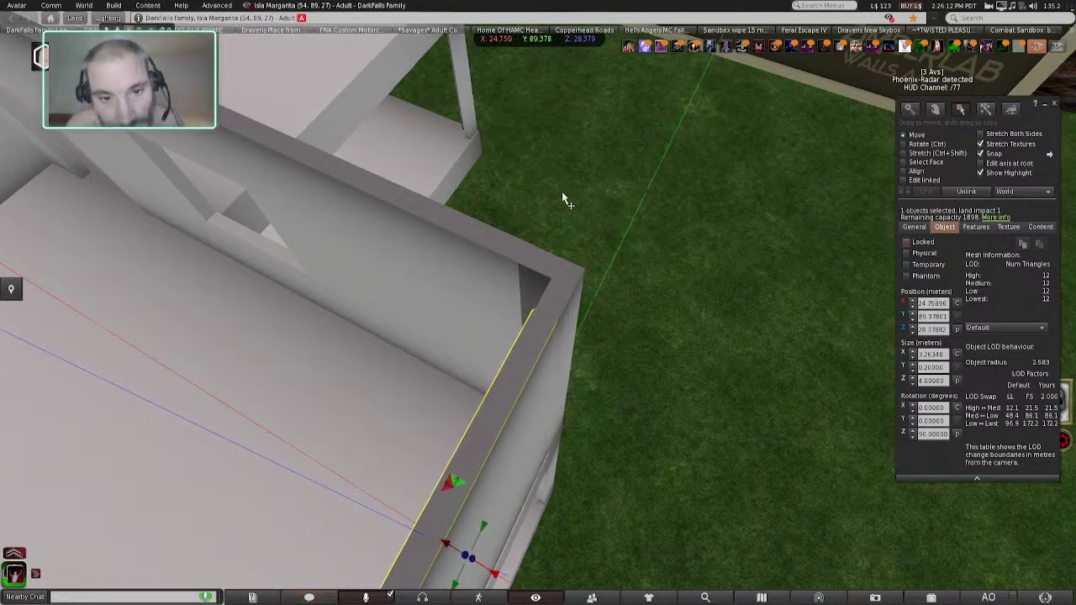
pyautogui.click(404, 207)
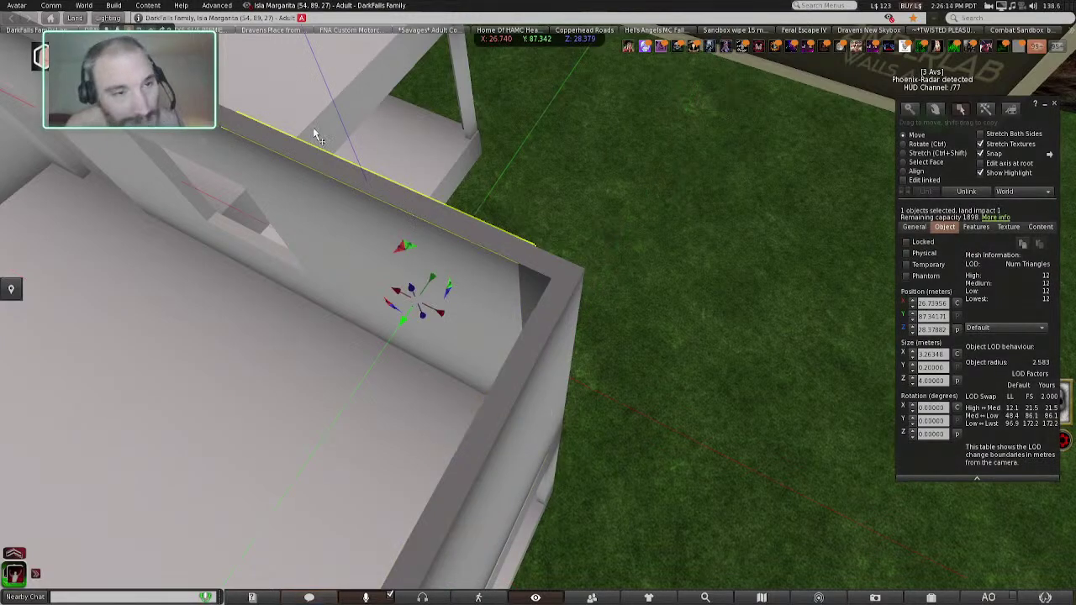
pyautogui.keyDown('alt'); pyautogui.moveTo(164, 63); pyautogui.dragTo(221, 53); pyautogui.keyUp('alt')
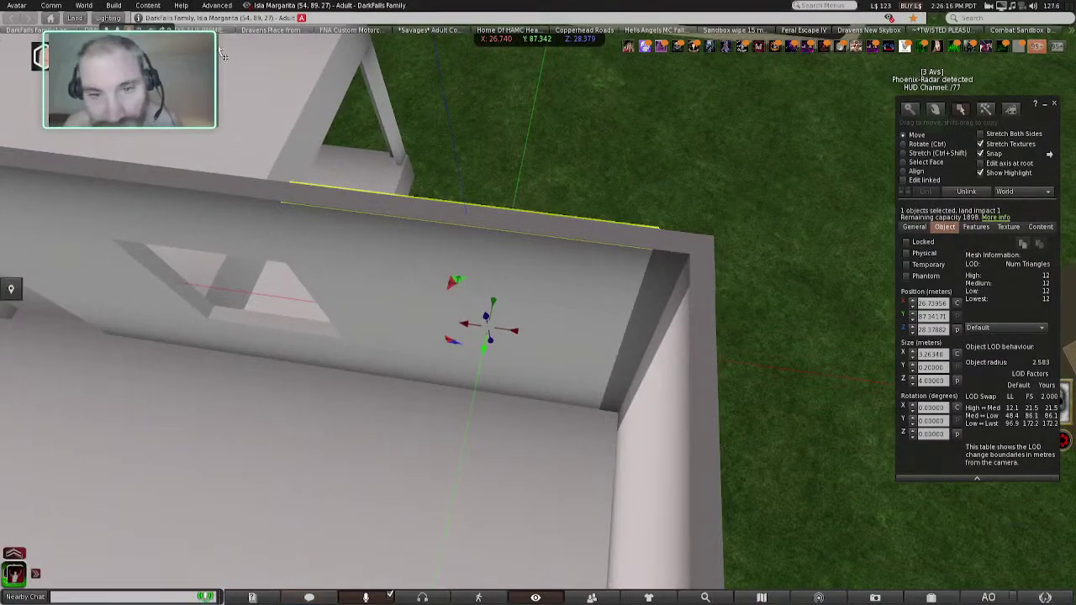
pyautogui.keyDown('ctrl'); pyautogui.keyDown('alt'); pyautogui.keyDown('shift'); pyautogui.moveTo(488, 328); pyautogui.dragTo(419, 328); pyautogui.keyUp('shift'); pyautogui.keyUp('alt'); pyautogui.keyUp('ctrl')
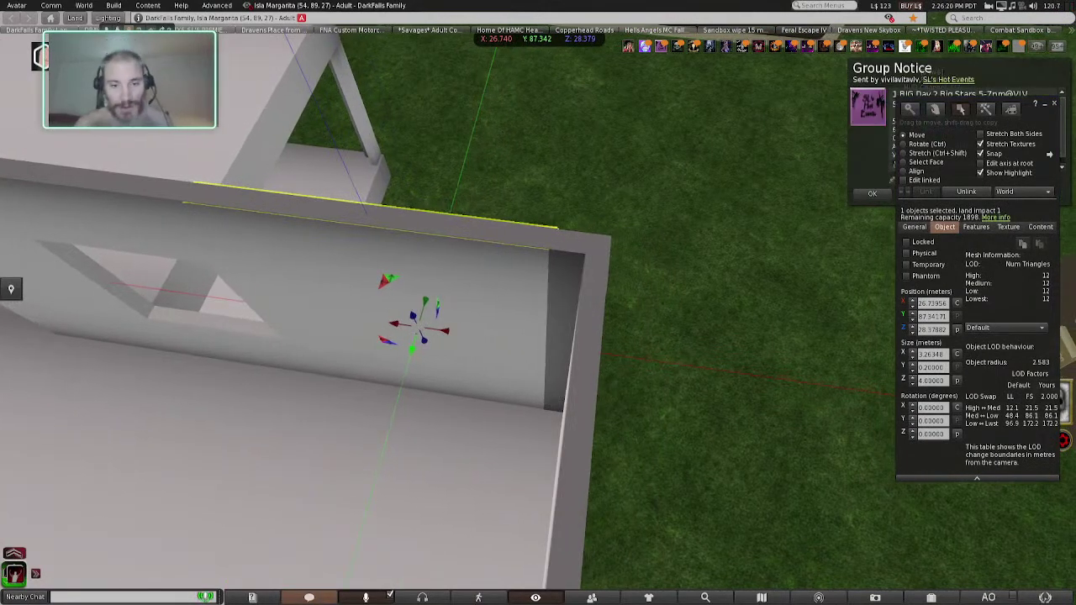
pyautogui.click(595, 380)
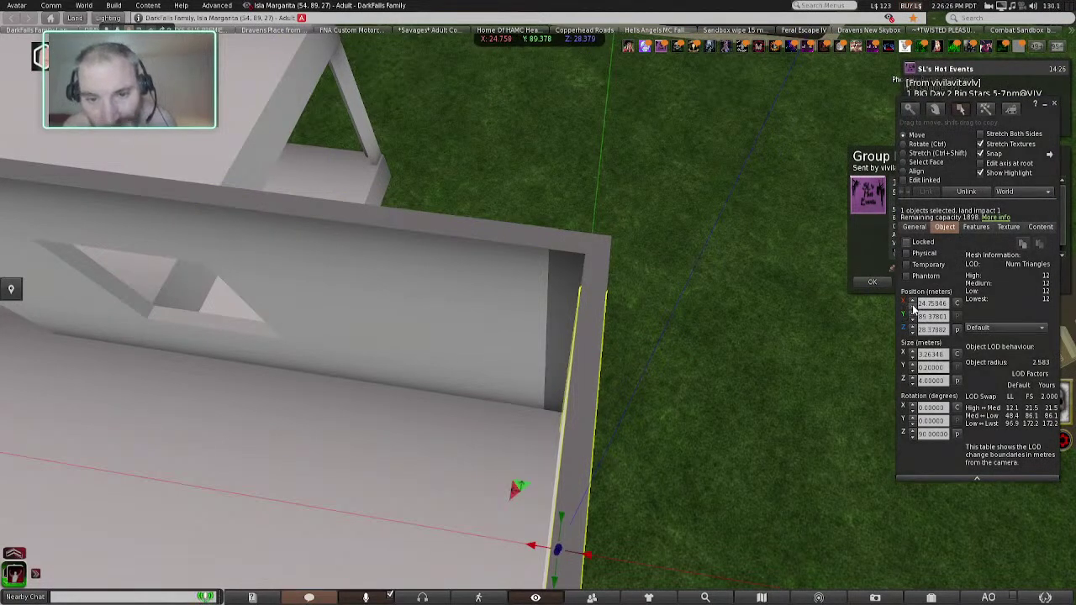
# - Stretch the end wall panel across the upper floor's open end to about 10.997 m long, reaching the opposite side wall
pyautogui.keyDown('ctrl'); pyautogui.keyDown('alt'); pyautogui.moveTo(555, 336); pyautogui.dragTo(861, 225); pyautogui.keyUp('alt'); pyautogui.keyUp('ctrl')
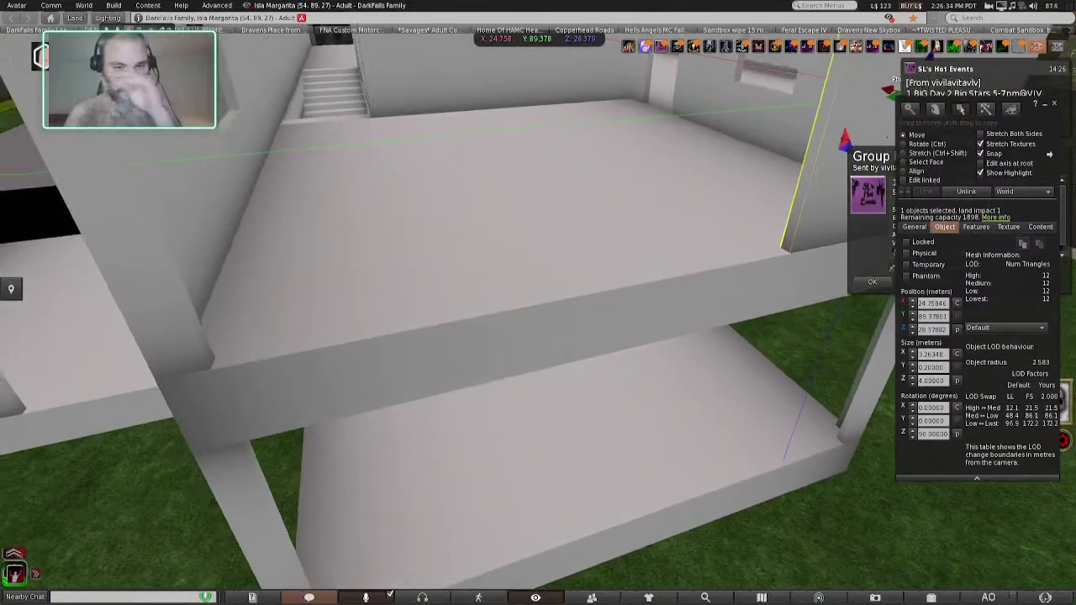
pyautogui.scroll(-5, 354, 158)
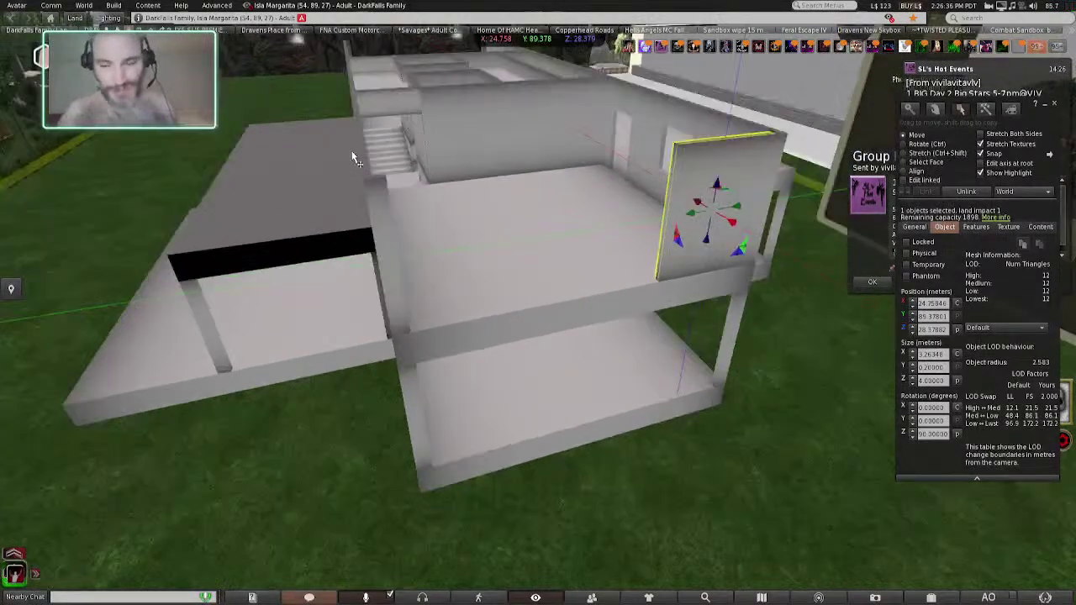
pyautogui.click(904, 154)
pyautogui.moveTo(665, 217); pyautogui.dragTo(403, 233)
pyautogui.keyDown('ctrl'); pyautogui.keyDown('alt'); pyautogui.moveTo(391, 164); pyautogui.dragTo(391, 244); pyautogui.keyUp('alt'); pyautogui.keyUp('ctrl')
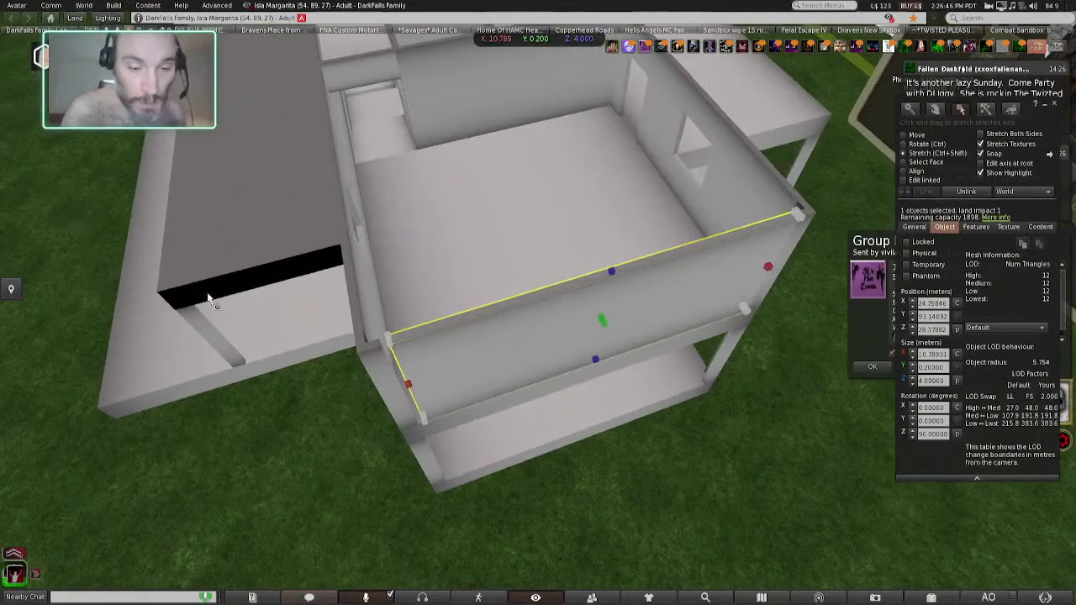
pyautogui.moveTo(407, 384); pyautogui.dragTo(403, 385)
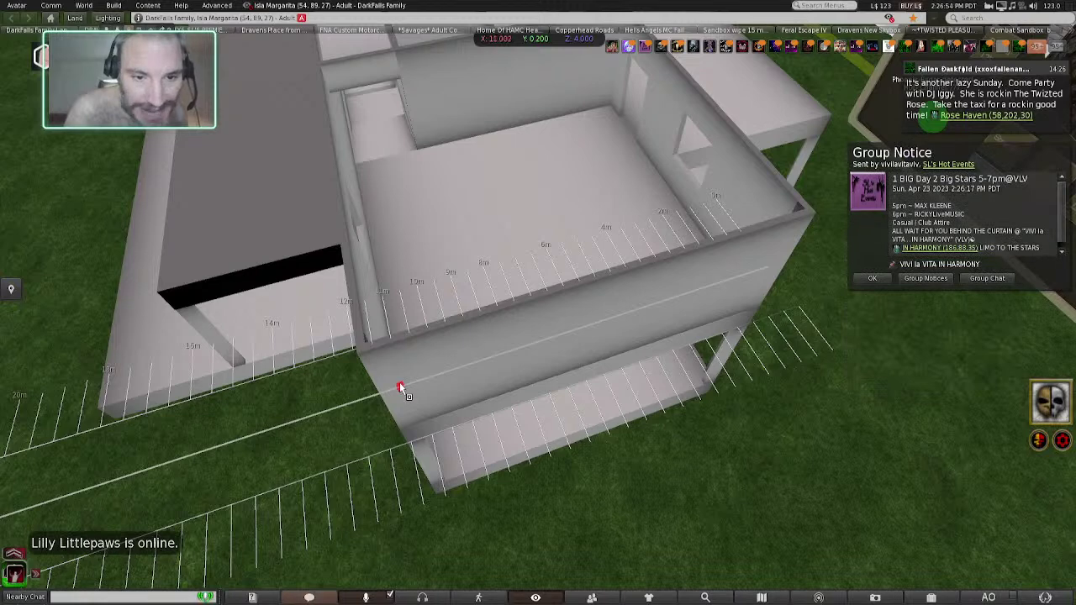
pyautogui.moveTo(400, 385); pyautogui.dragTo(399, 387)
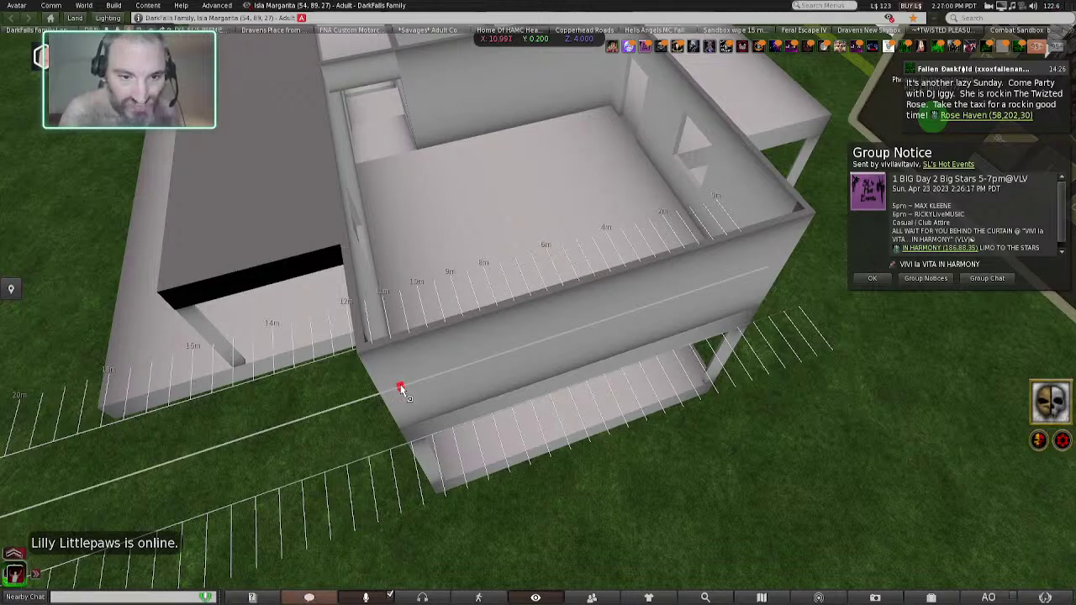
pyautogui.click(400, 386)
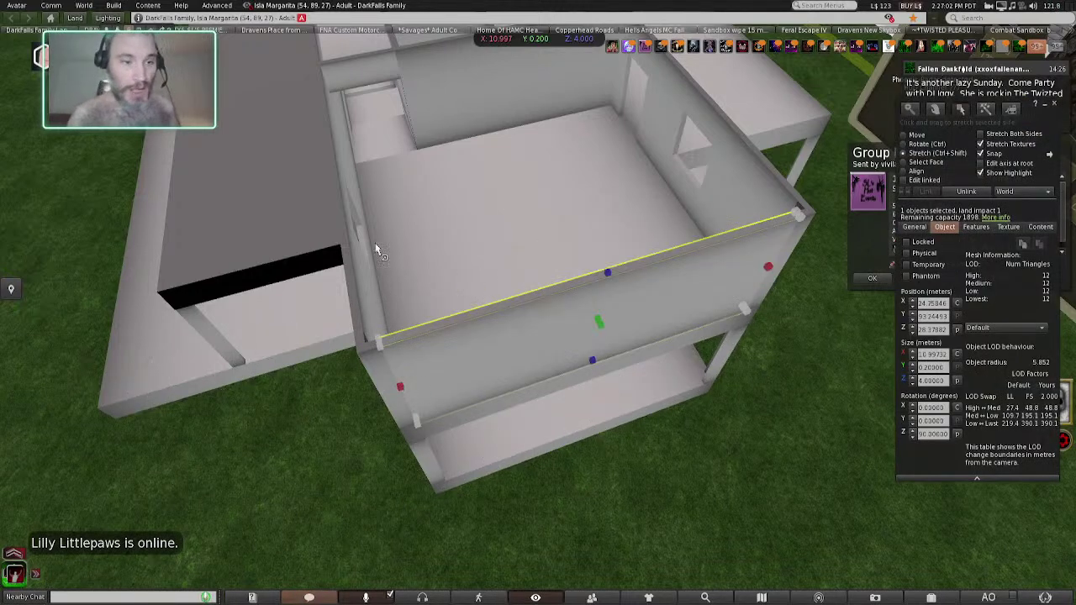
# - Examine the joint where the stretched end wall meets the opposite side wall at the upper floor's corner
pyautogui.keyDown('alt'); pyautogui.moveTo(381, 280); pyautogui.dragTo(93, 281); pyautogui.keyUp('alt')
pyautogui.scroll(5, 352, 123)
pyautogui.scroll(-1, 351, 123)
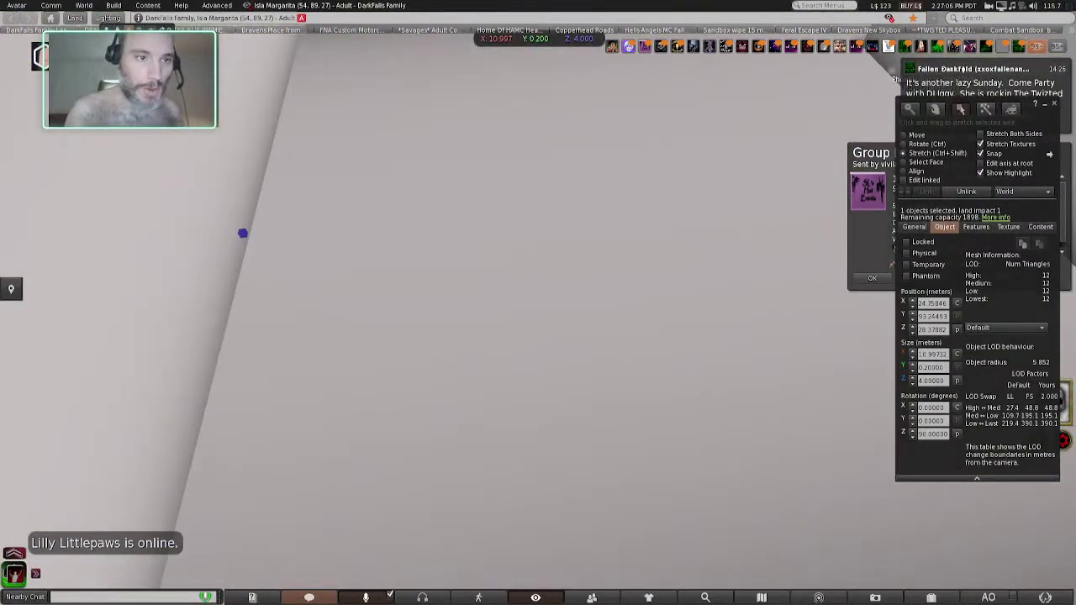
pyautogui.scroll(-8, 355, 132)
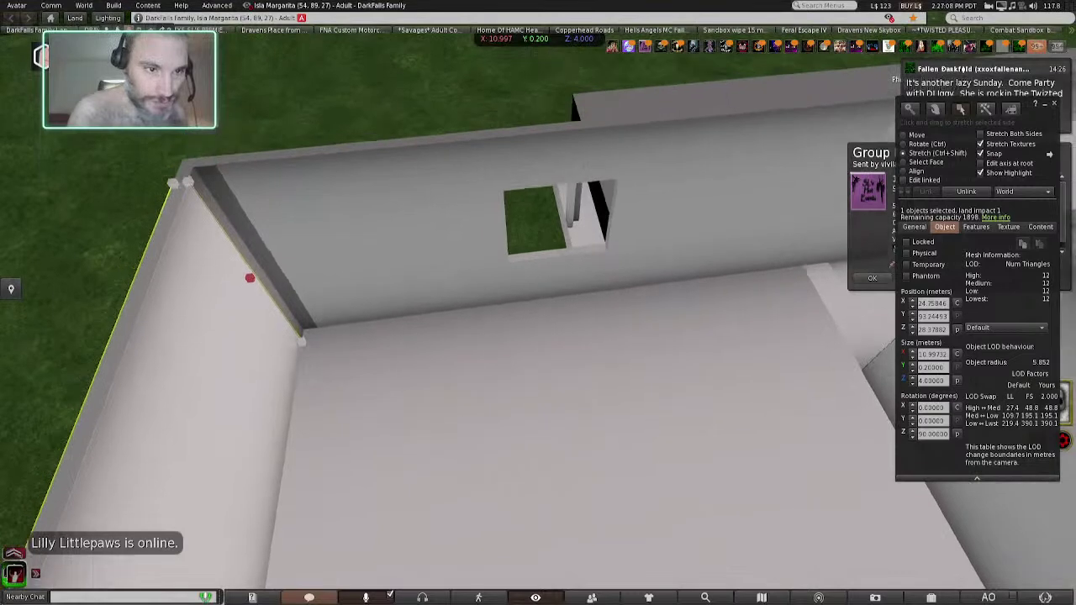
pyautogui.scroll(-2, 304, 202)
pyautogui.click(304, 203)
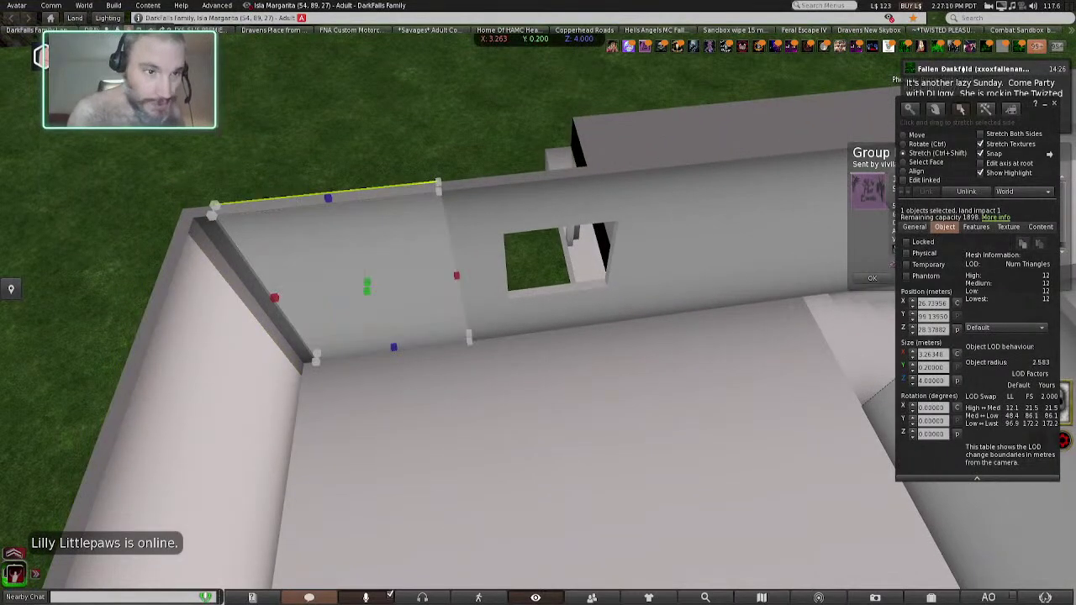
pyautogui.keyDown('ctrl'); pyautogui.keyDown('alt'); pyautogui.keyDown('shift'); pyautogui.moveTo(367, 285); pyautogui.dragTo(619, 285); pyautogui.keyUp('shift'); pyautogui.keyUp('alt'); pyautogui.keyUp('ctrl')
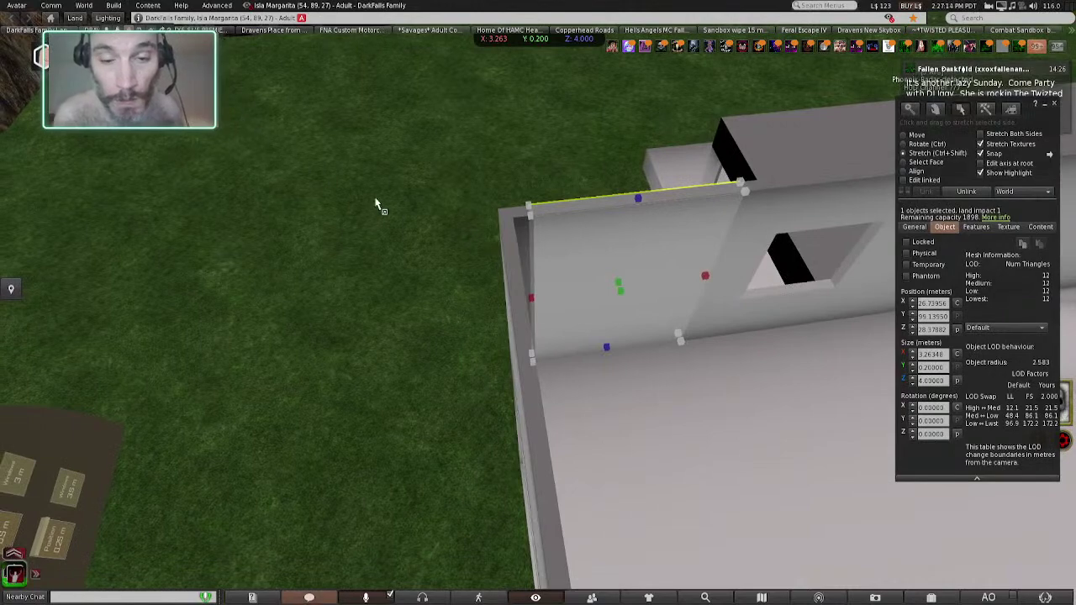
pyautogui.scroll(5, 402, 198)
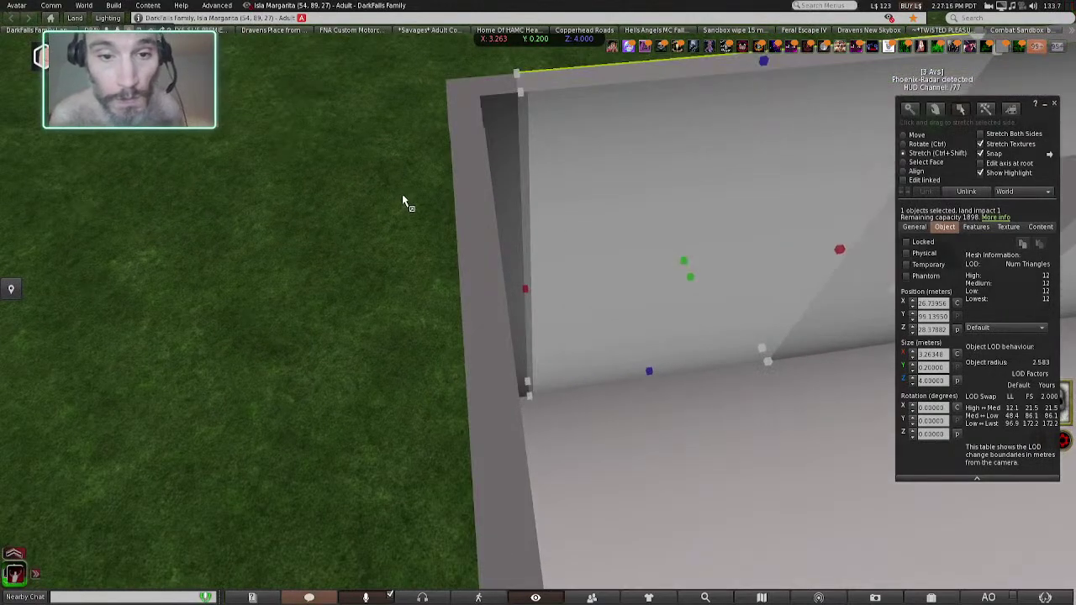
# - Nudge the corner piece between the end wall and the side wall along X to about 24.908 m, flush with the end wall
pyautogui.click(474, 216)
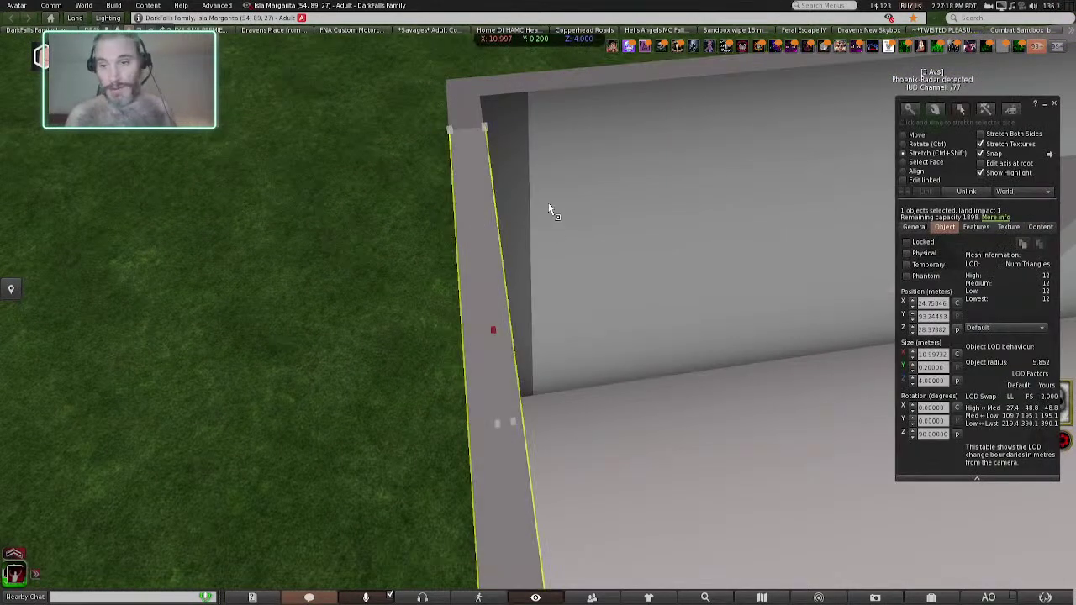
pyautogui.click(903, 135)
pyautogui.scroll(-5, 729, 191)
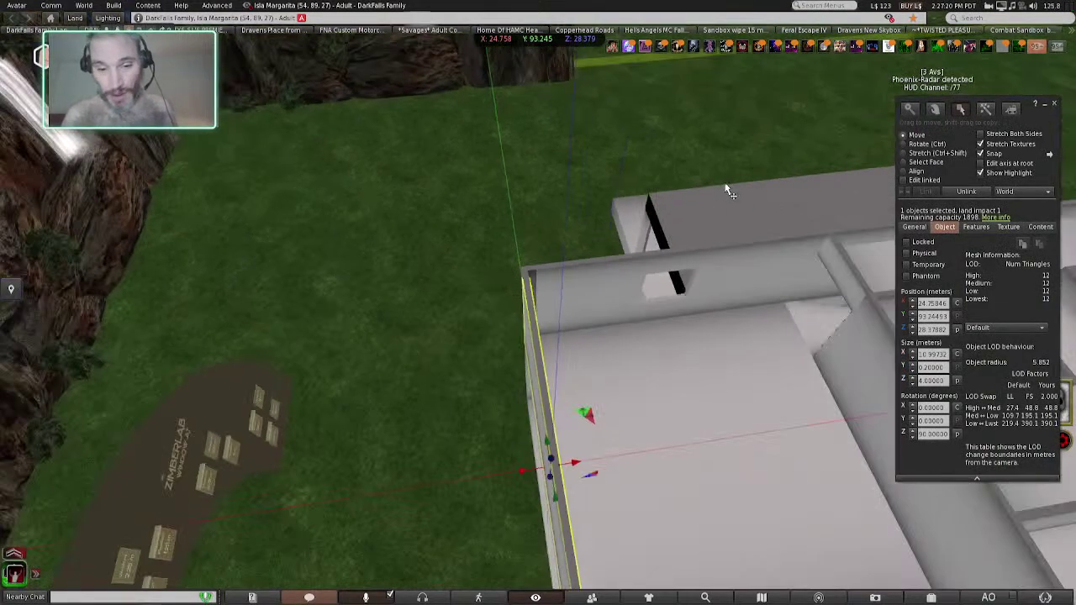
pyautogui.scroll(5, 728, 190)
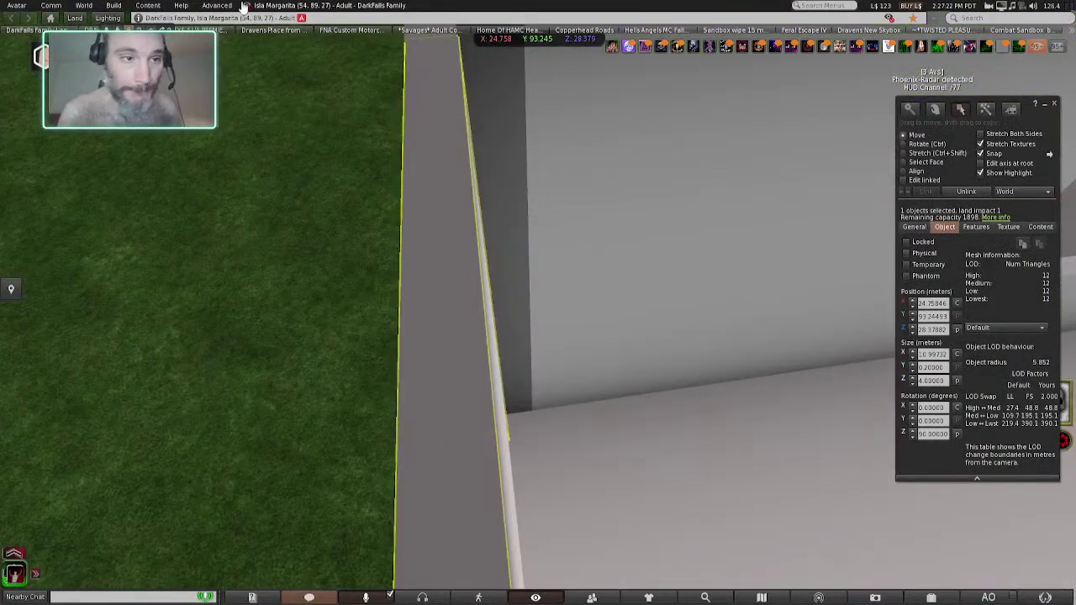
pyautogui.keyDown('ctrl'); pyautogui.keyDown('alt'); pyautogui.keyDown('shift'); pyautogui.moveTo(698, 207); pyautogui.dragTo(698, 281); pyautogui.keyUp('shift'); pyautogui.keyUp('alt'); pyautogui.keyUp('ctrl')
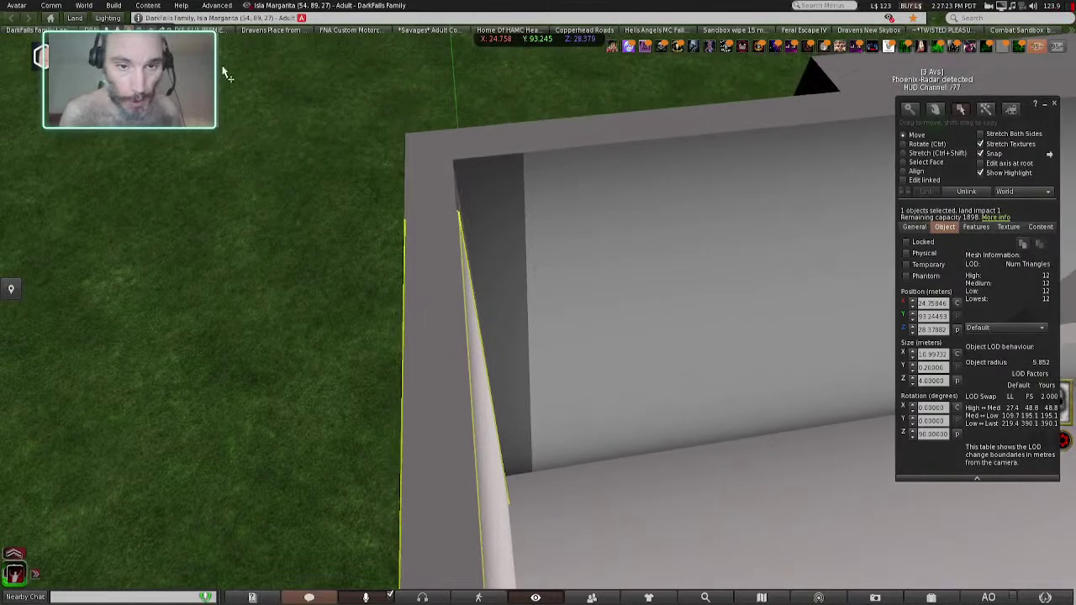
pyautogui.click(436, 152)
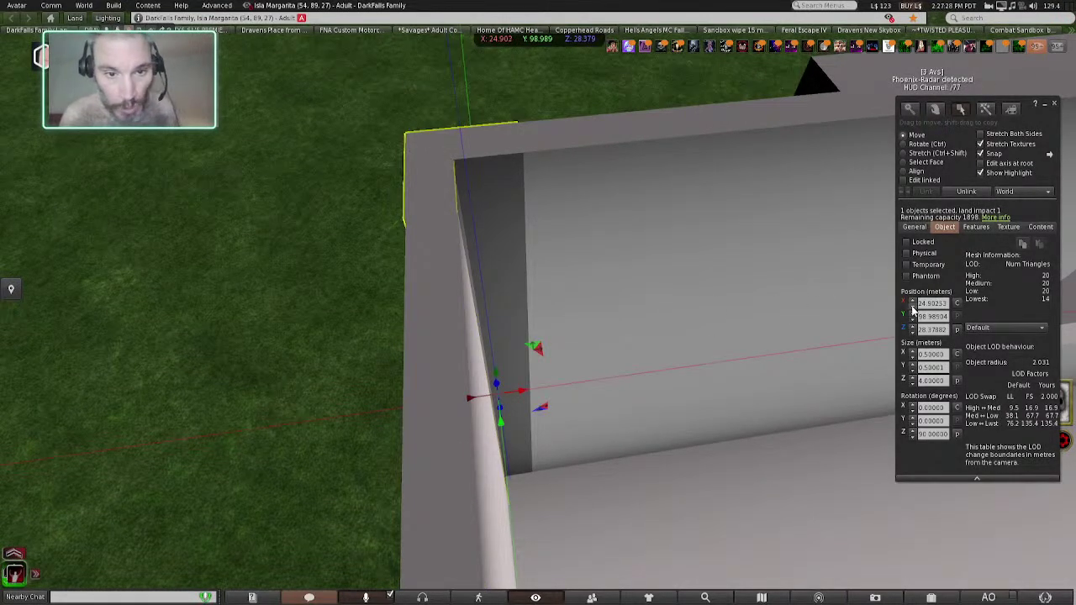
pyautogui.click(912, 310)
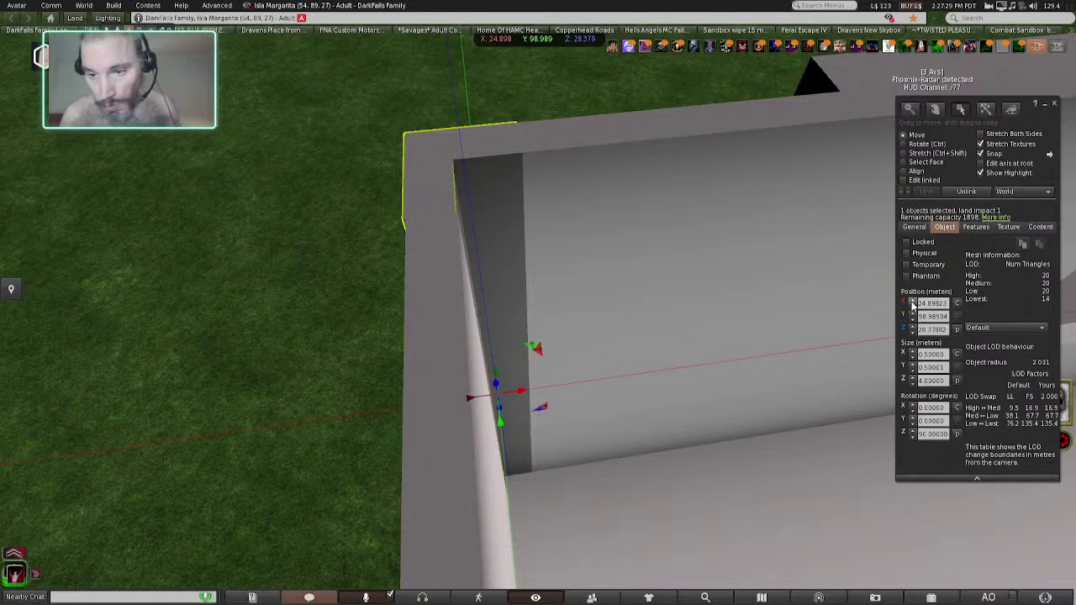
pyautogui.click(913, 303)
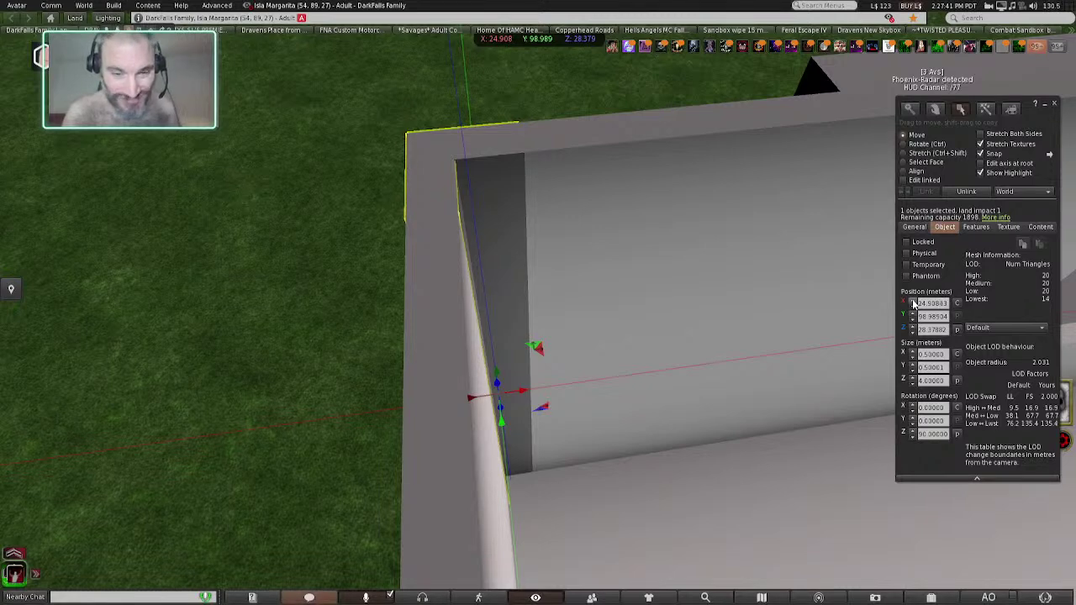
pyautogui.click(670, 122)
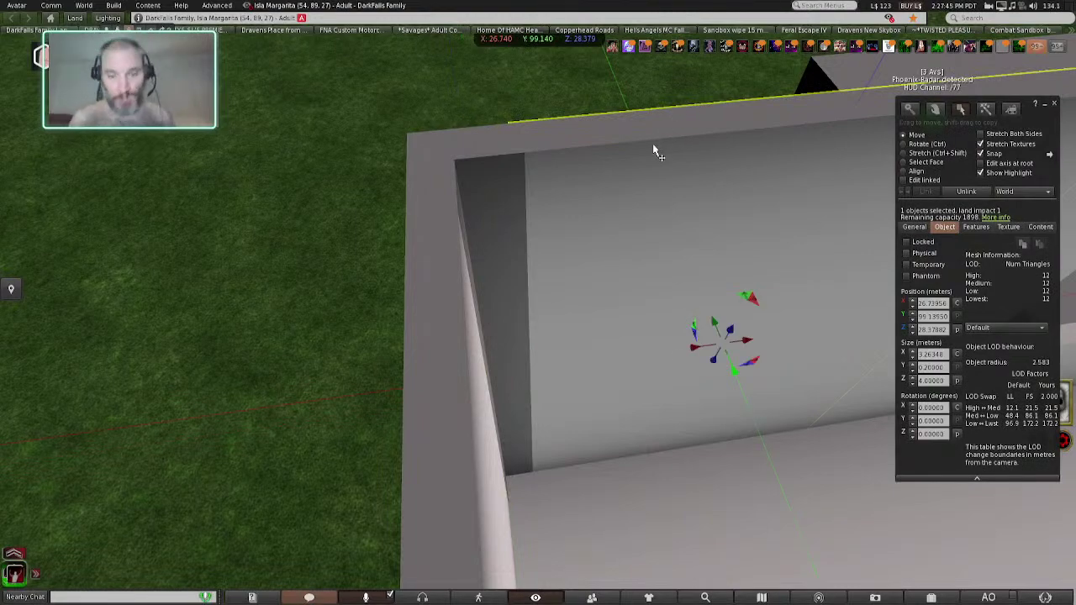
pyautogui.scroll(-7, 726, 193)
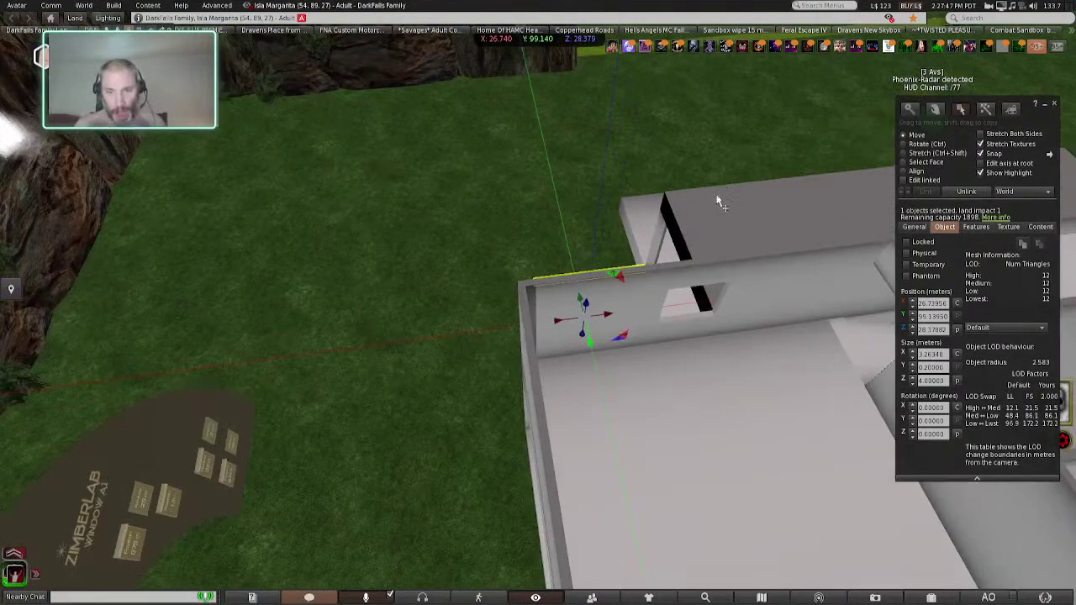
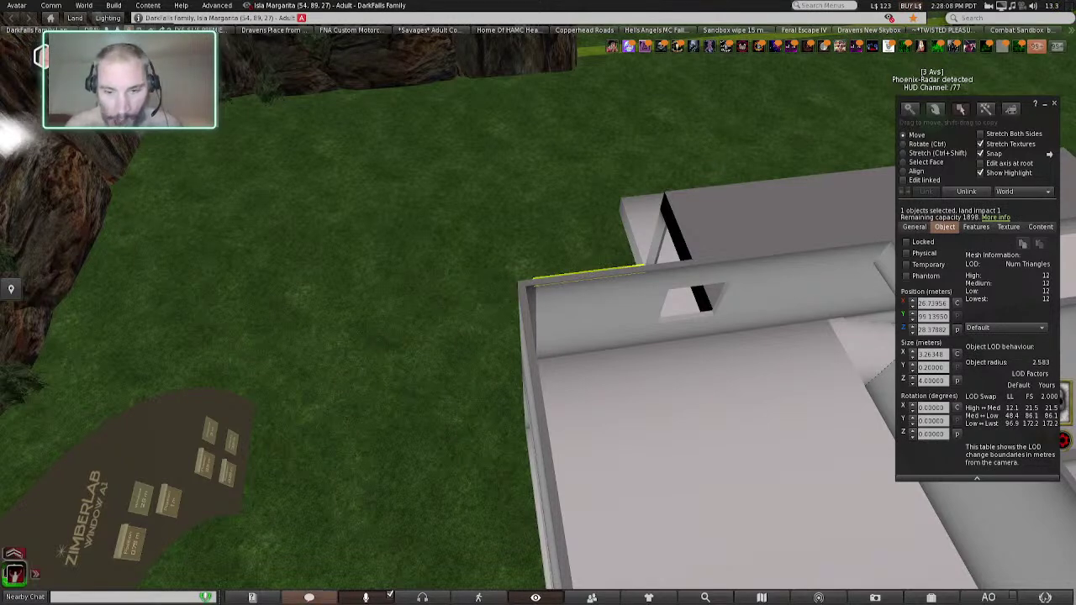
pyautogui.click(689, 544)
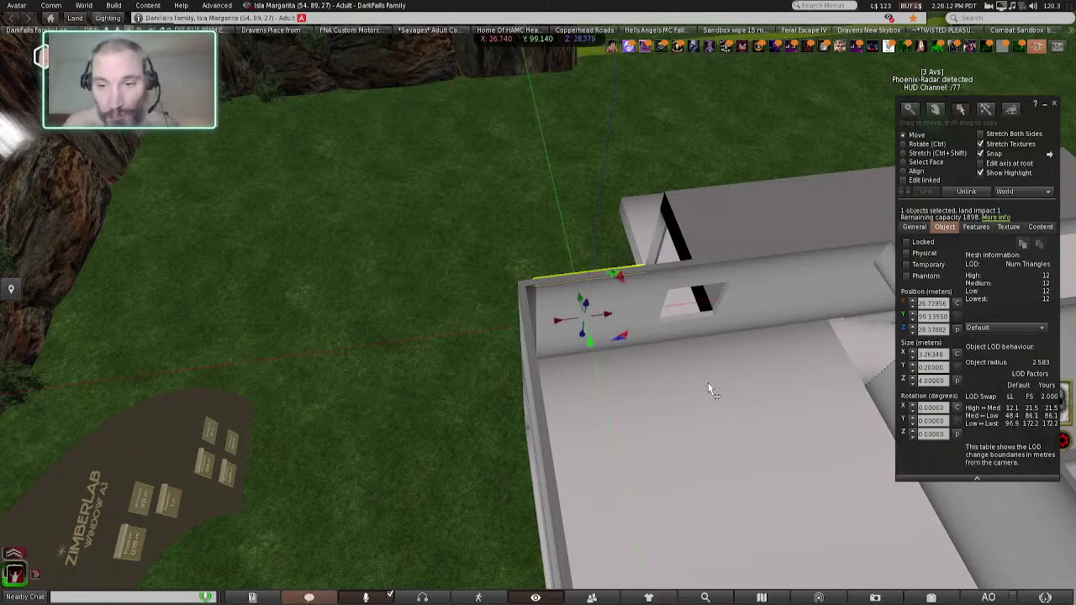
# - Copy the end wall panel along X to 59.000 m, near the opposite open end of the upper floor
pyautogui.keyDown('alt'); pyautogui.moveTo(584, 315); pyautogui.dragTo(1066, 313); pyautogui.keyUp('alt')
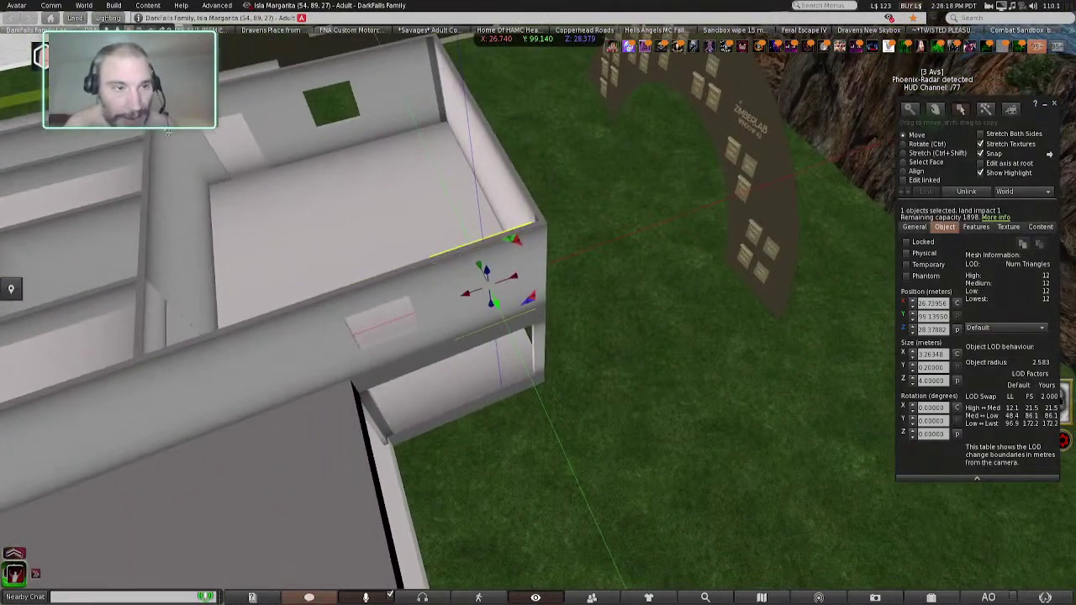
pyautogui.scroll(-5, 257, 180)
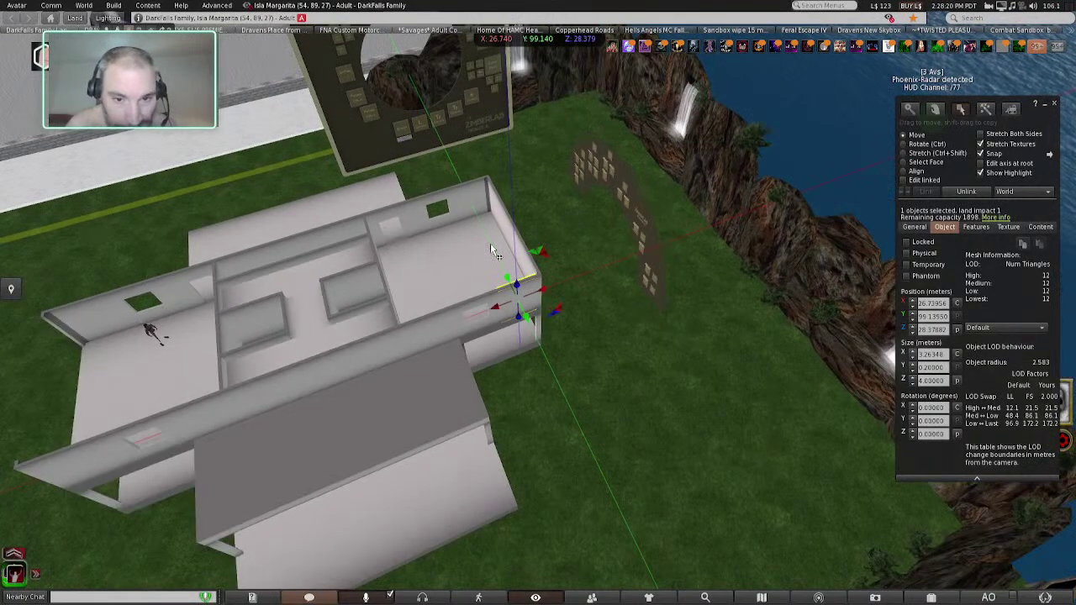
pyautogui.click(517, 235)
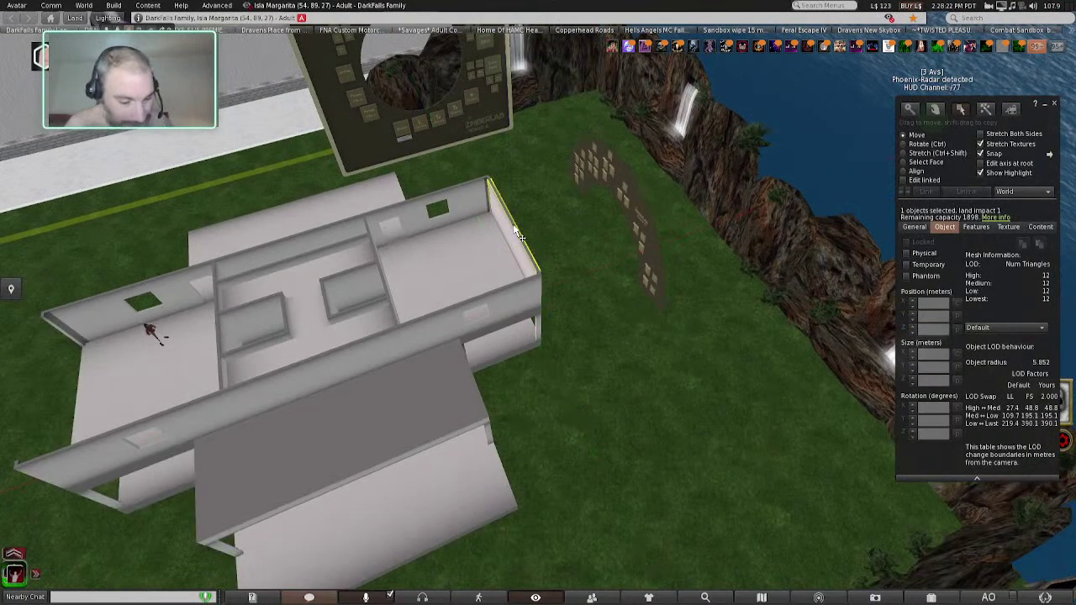
pyautogui.scroll(8, 501, 259)
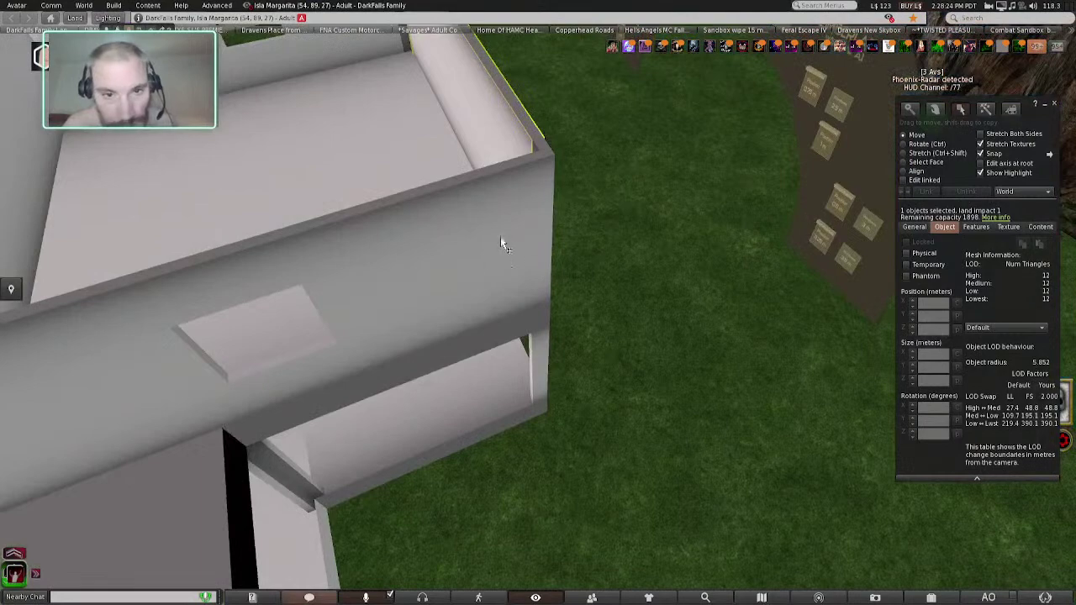
pyautogui.scroll(-4, 496, 227)
pyautogui.rightClick(490, 156)
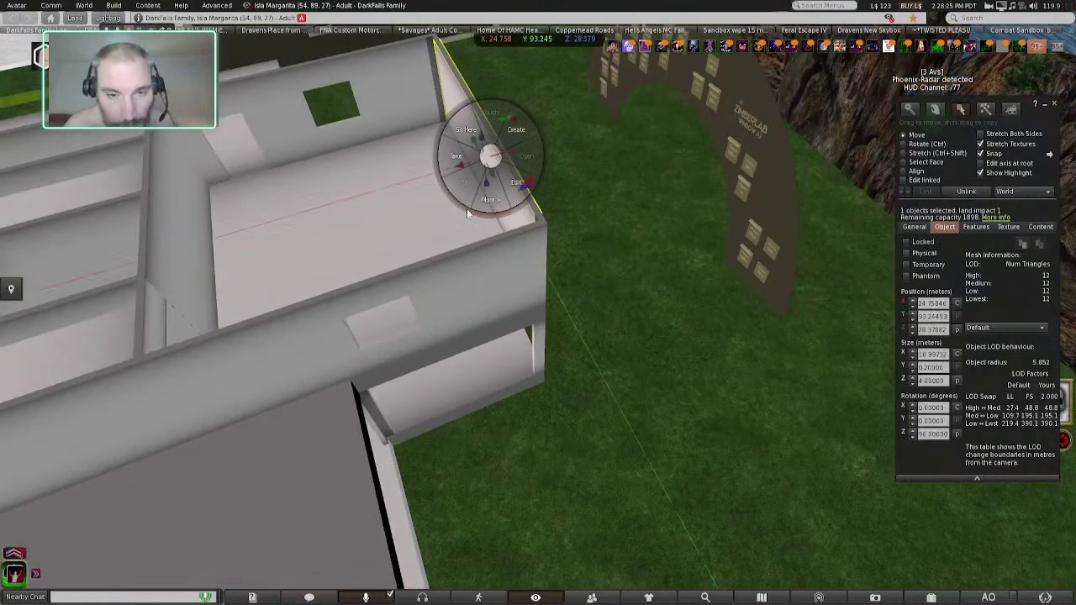
pyautogui.click(514, 183)
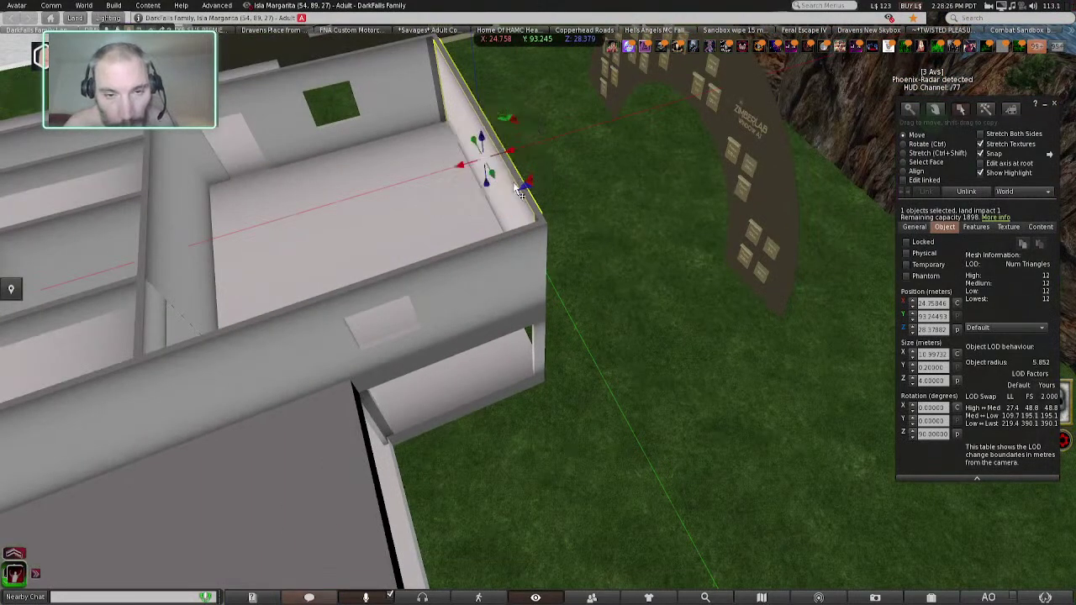
pyautogui.moveTo(510, 161); pyautogui.dragTo(316, 208)
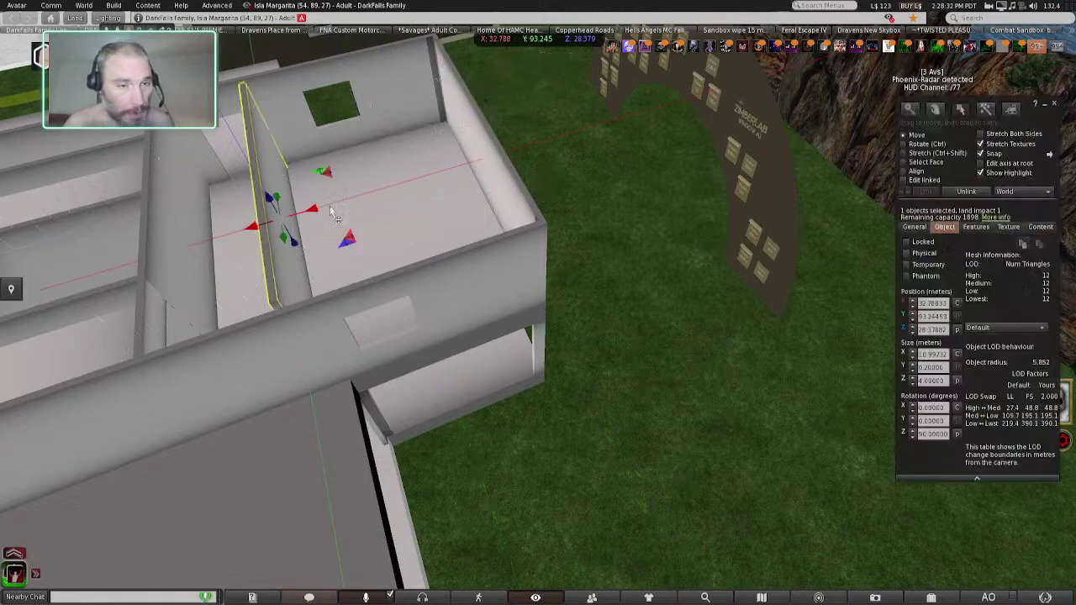
pyautogui.scroll(-5, 395, 206)
pyautogui.moveTo(435, 268); pyautogui.dragTo(260, 181)
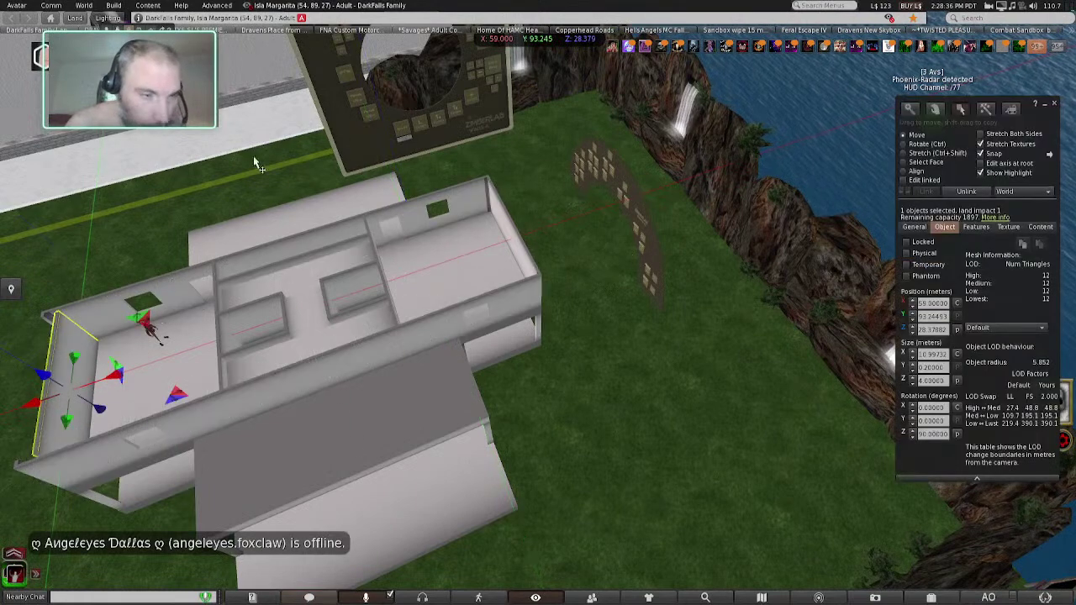
# - Move the copied end wall panel outward along X to about 59.966 m, in line with the ends of the side walls
pyautogui.hotkey('ctrl', 'alt', 'shift', 'Left')
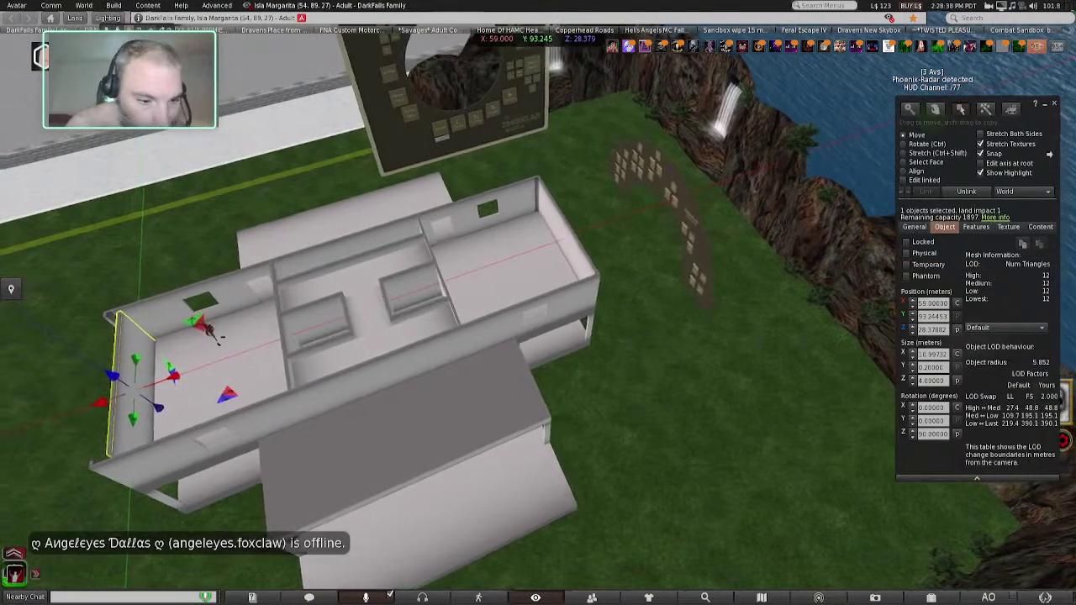
pyautogui.hotkey('ctrl', 'alt', 'shift', 'Left')
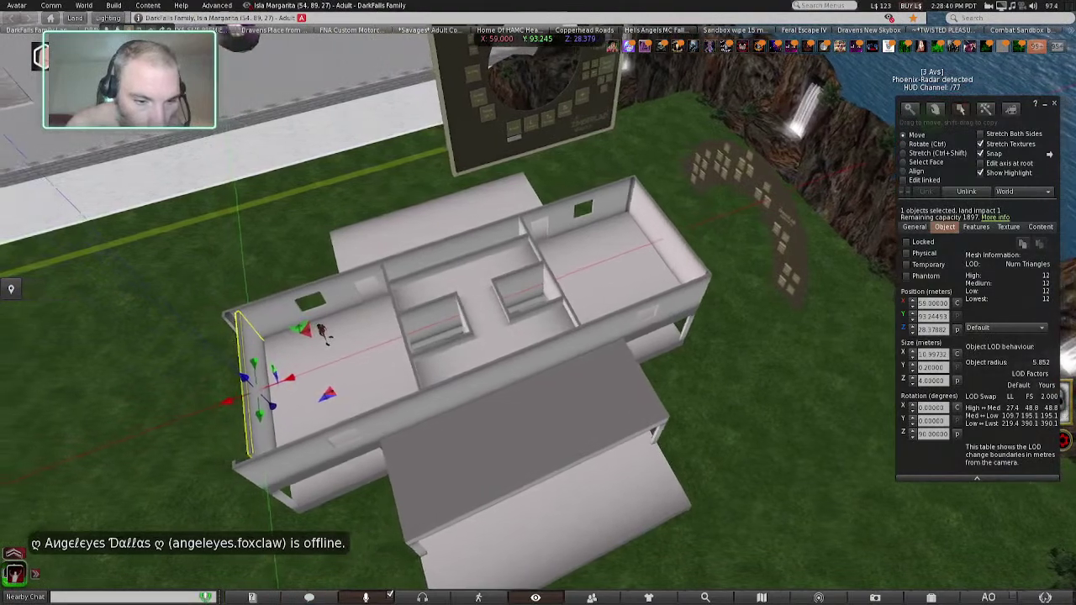
pyautogui.hotkey('ctrl', 'alt', 'shift', 'Left')
pyautogui.keyDown('alt'); pyautogui.moveTo(122, 180); pyautogui.dragTo(84, 181); pyautogui.keyUp('alt')
pyautogui.keyDown('ctrl'); pyautogui.keyDown('alt'); pyautogui.moveTo(538, 303); pyautogui.dragTo(538, 279); pyautogui.keyUp('alt'); pyautogui.keyUp('ctrl')
pyautogui.keyDown('ctrl'); pyautogui.keyDown('alt'); pyautogui.keyDown('shift'); pyautogui.moveTo(293, 252); pyautogui.dragTo(293, 183); pyautogui.keyUp('shift'); pyautogui.keyUp('alt'); pyautogui.keyUp('ctrl')
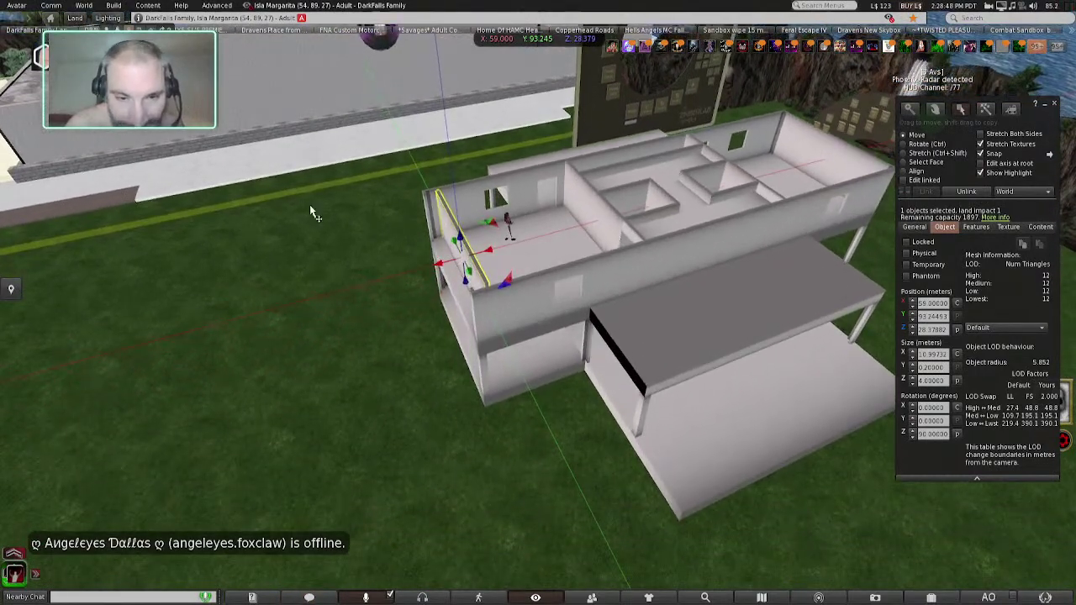
pyautogui.scroll(5, 398, 355)
pyautogui.keyDown('alt'); pyautogui.moveTo(398, 355); pyautogui.dragTo(542, 356); pyautogui.keyUp('alt')
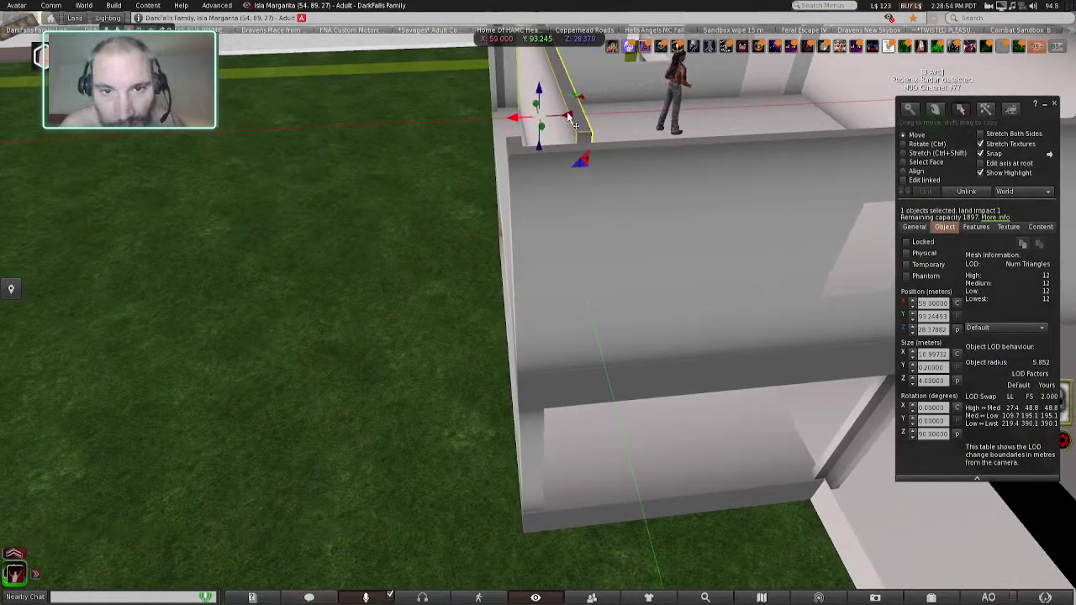
pyautogui.press('Escape')
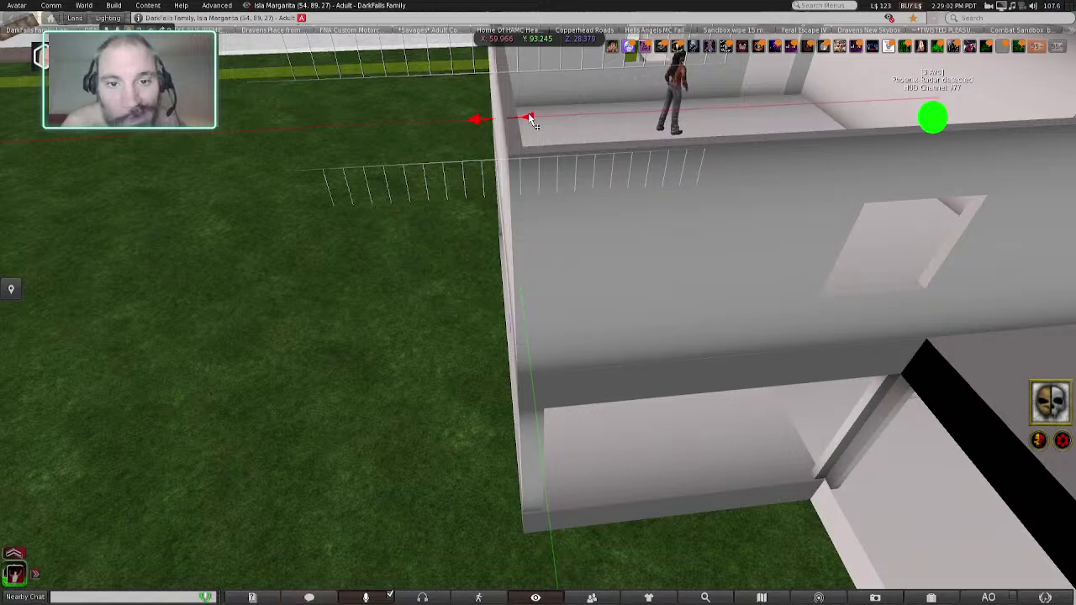
pyautogui.moveTo(529, 117); pyautogui.dragTo(530, 117)
# - Shift the copied end wall panel along Y to about 93.252 m, closing it up against the corner piece
pyautogui.scroll(4, 505, 160)
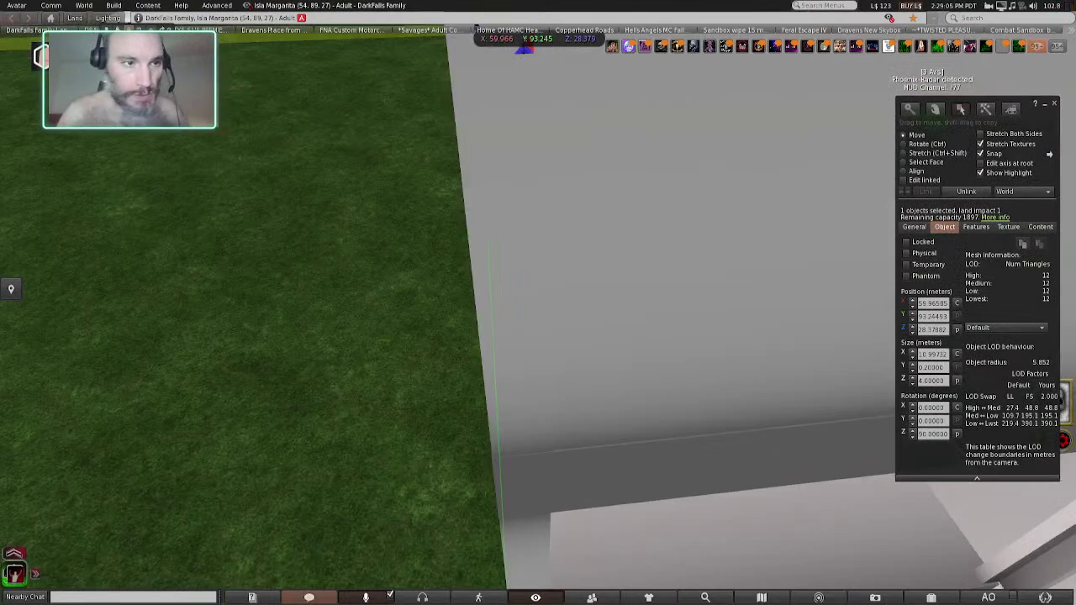
pyautogui.moveTo(504, 160)
pyautogui.keyDown('ctrl'); pyautogui.keyDown('alt'); pyautogui.mouseDown()
pyautogui.moveTo(505, 227)
pyautogui.moveTo(504, 113)
pyautogui.moveTo(504, 167)
pyautogui.mouseUp(); pyautogui.keyUp('alt'); pyautogui.keyUp('ctrl')
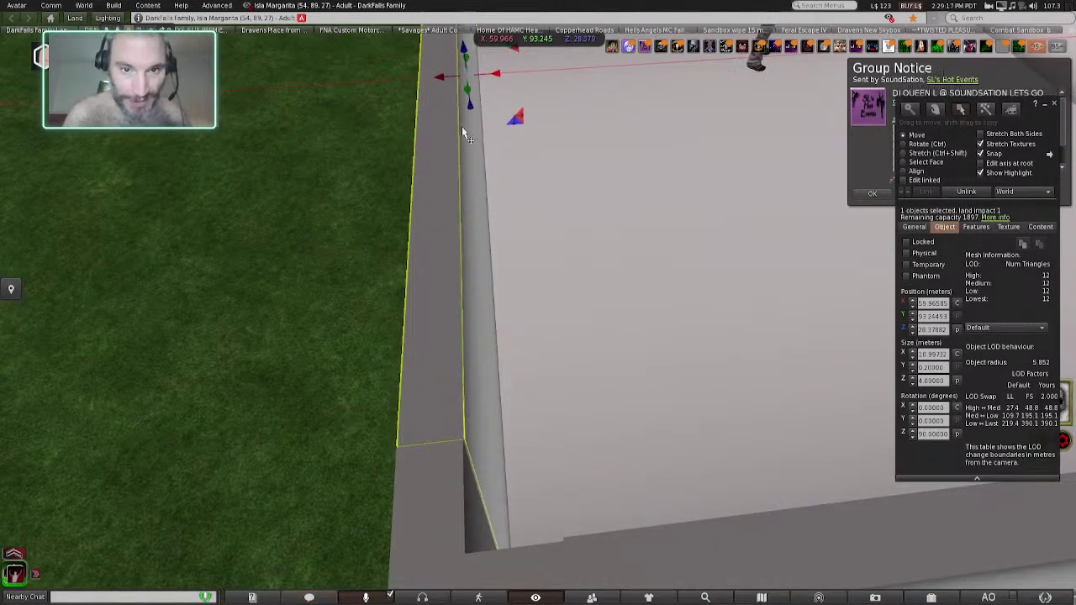
pyautogui.moveTo(494, 76); pyautogui.dragTo(496, 79)
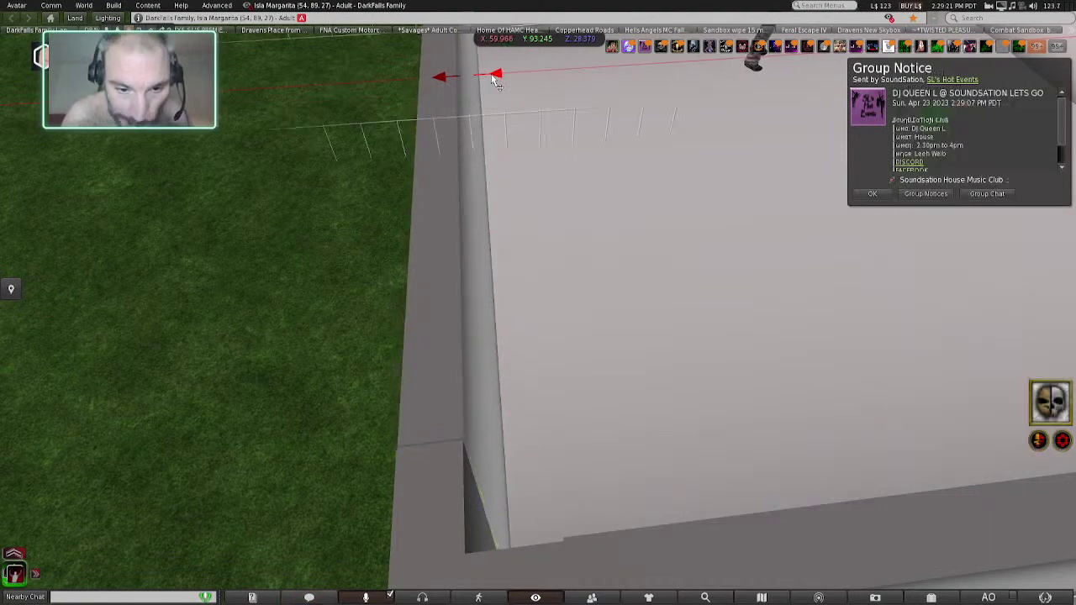
pyautogui.moveTo(493, 78); pyautogui.dragTo(468, 87)
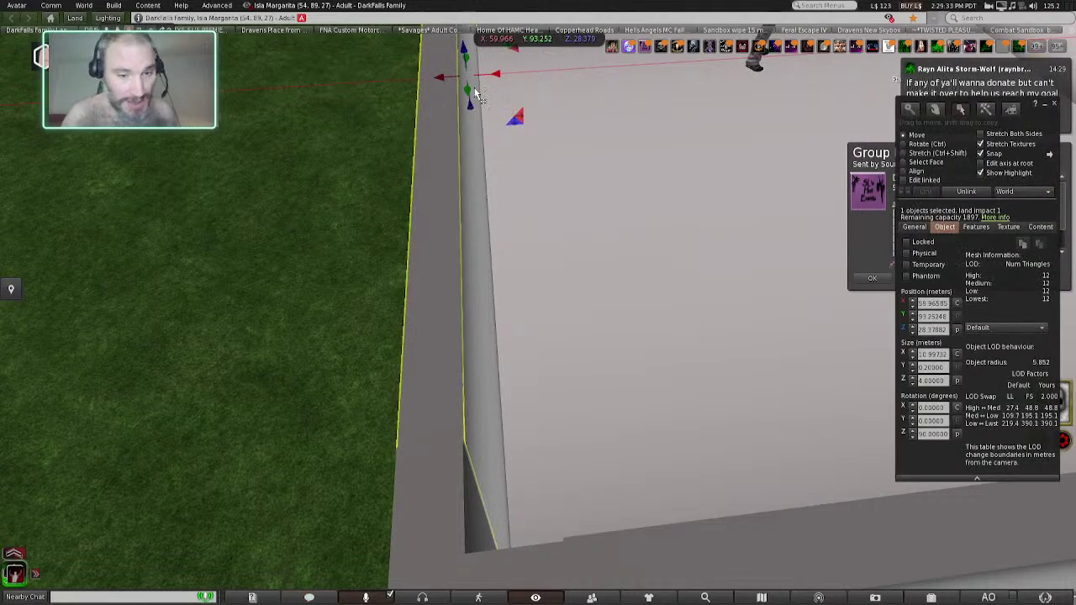
# - Nudge the corner piece between the copied end wall panel and the side wall along Y to about 98.992 m
pyautogui.scroll(-2, 610, 166)
pyautogui.scroll(-3, 643, 248)
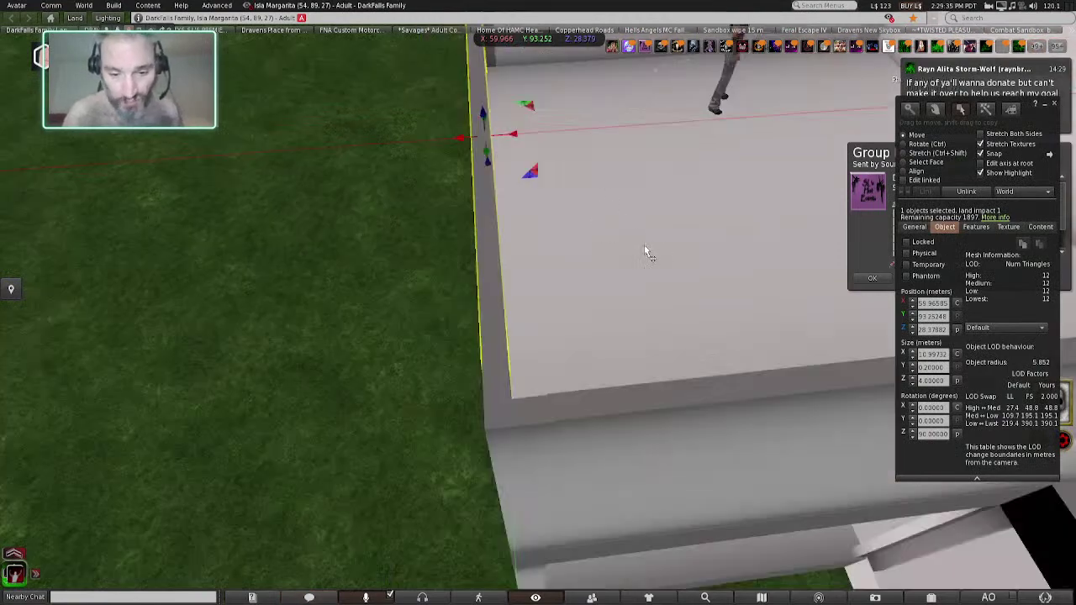
pyautogui.click(506, 420)
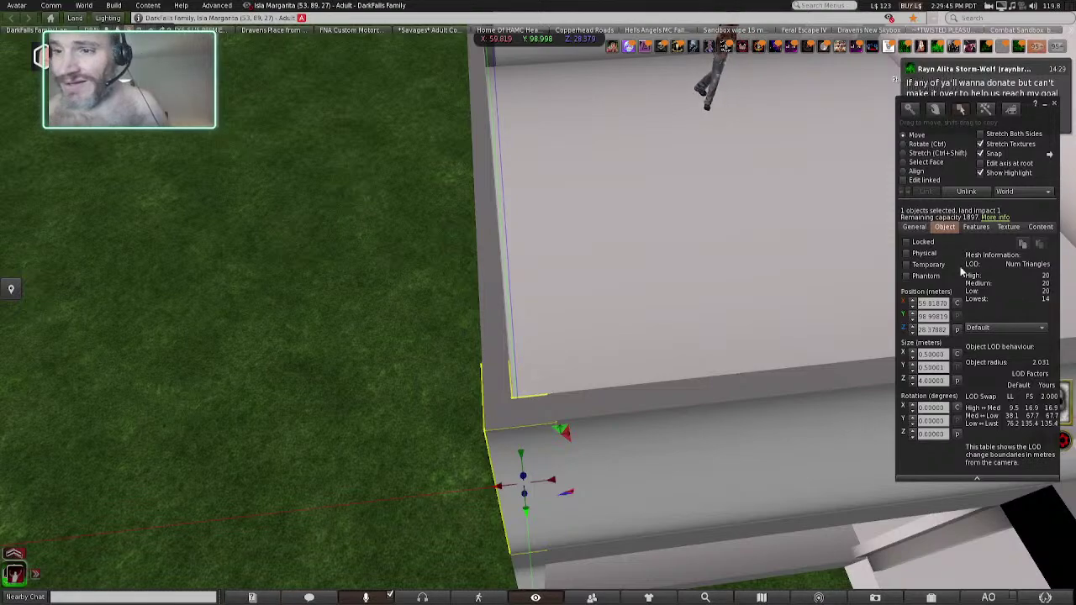
pyautogui.moveTo(1038, 119); pyautogui.dragTo(1015, 74)
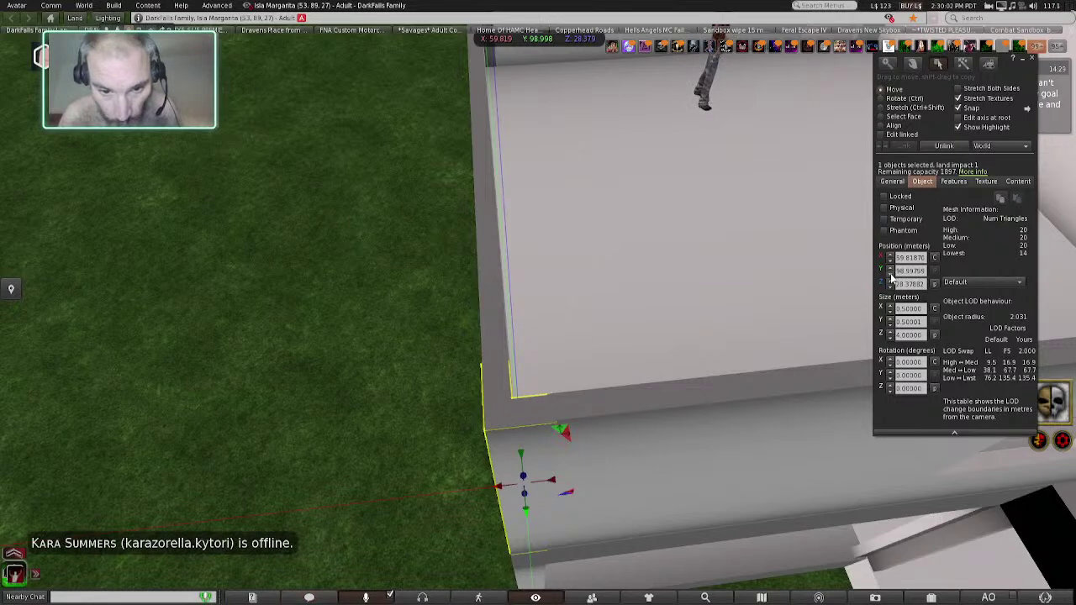
pyautogui.keyDown('shift'); pyautogui.click(891, 275); pyautogui.keyUp('shift')
pyautogui.keyDown('shift'); pyautogui.click(891, 275); pyautogui.keyUp('shift')
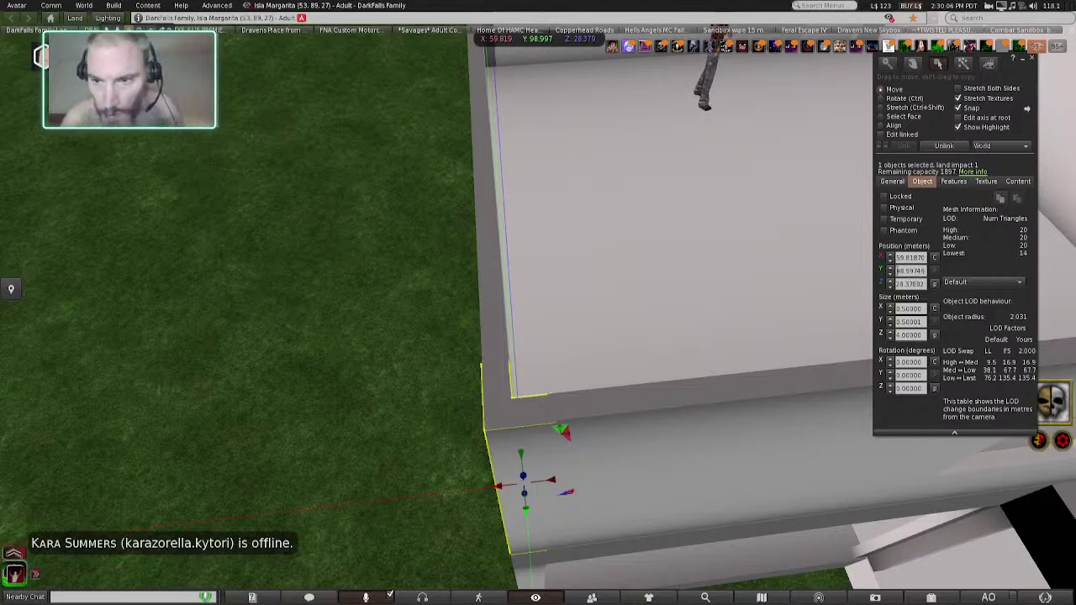
pyautogui.keyDown('shift'); pyautogui.click(890, 274); pyautogui.keyUp('shift')
pyautogui.click(890, 276)
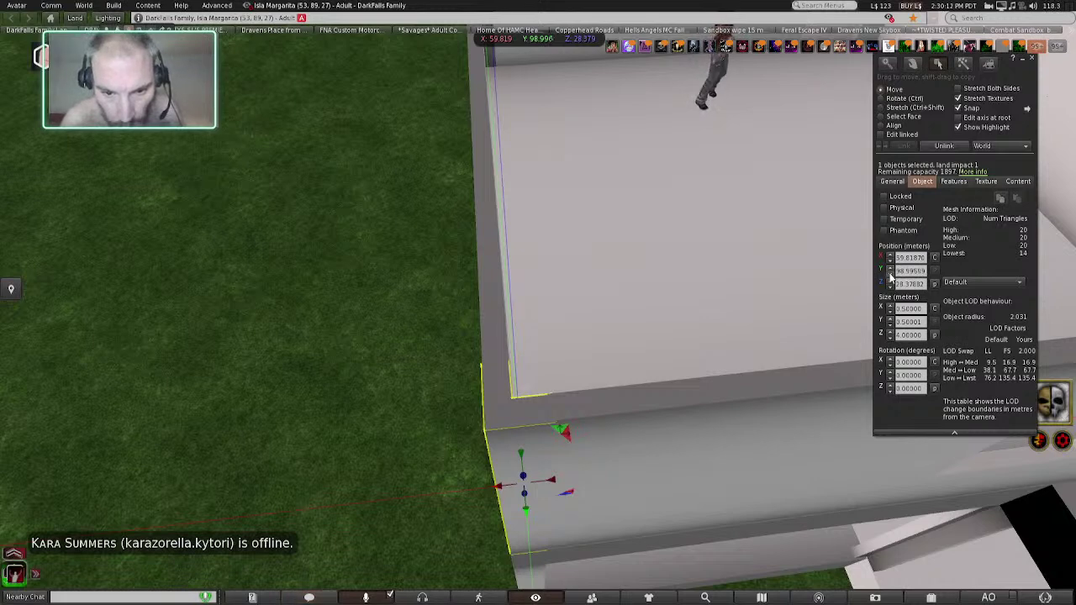
pyautogui.click(890, 276)
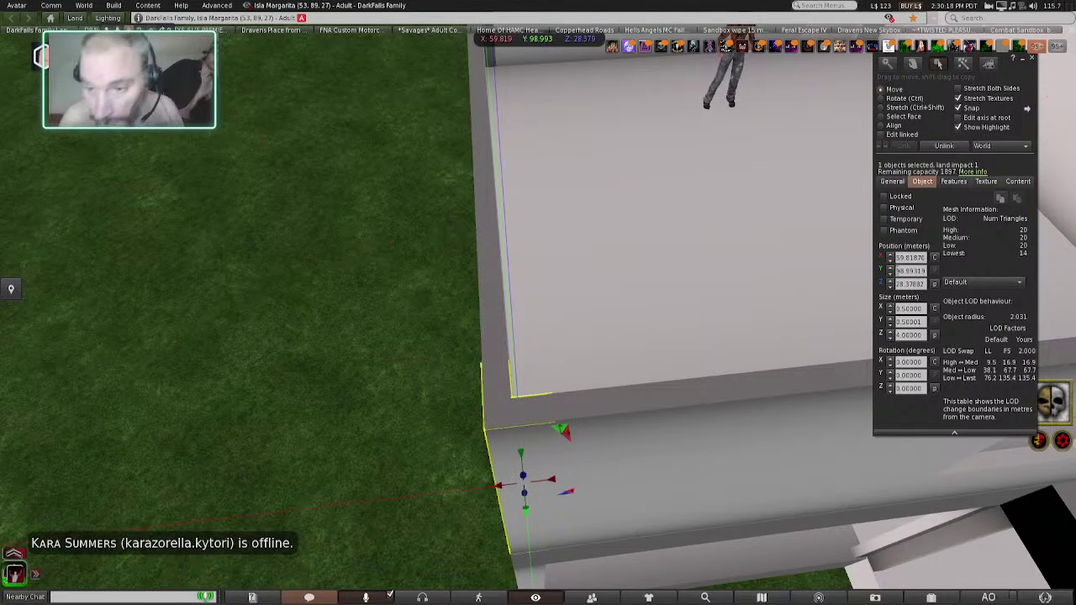
pyautogui.click(890, 274)
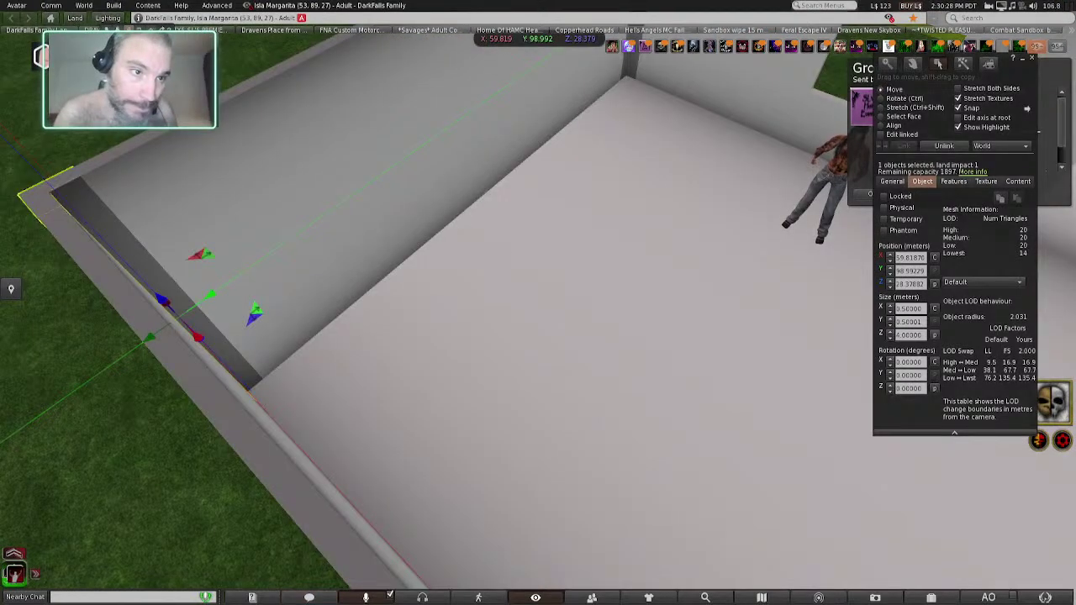
# - Stretch the copied end wall panel lengthwise to about 11.013 m, closing the gap to the corner piece at its other end
pyautogui.keyDown('ctrl'); pyautogui.keyDown('alt'); pyautogui.moveTo(486, 94); pyautogui.dragTo(622, 94); pyautogui.keyUp('alt'); pyautogui.keyUp('ctrl')
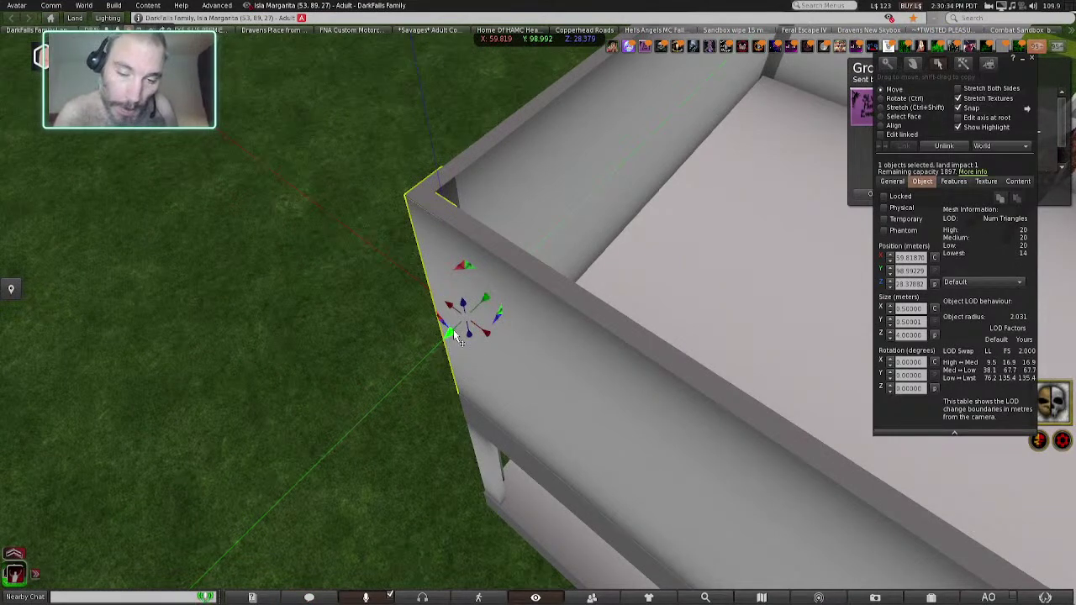
pyautogui.moveTo(454, 336); pyautogui.dragTo(452, 454)
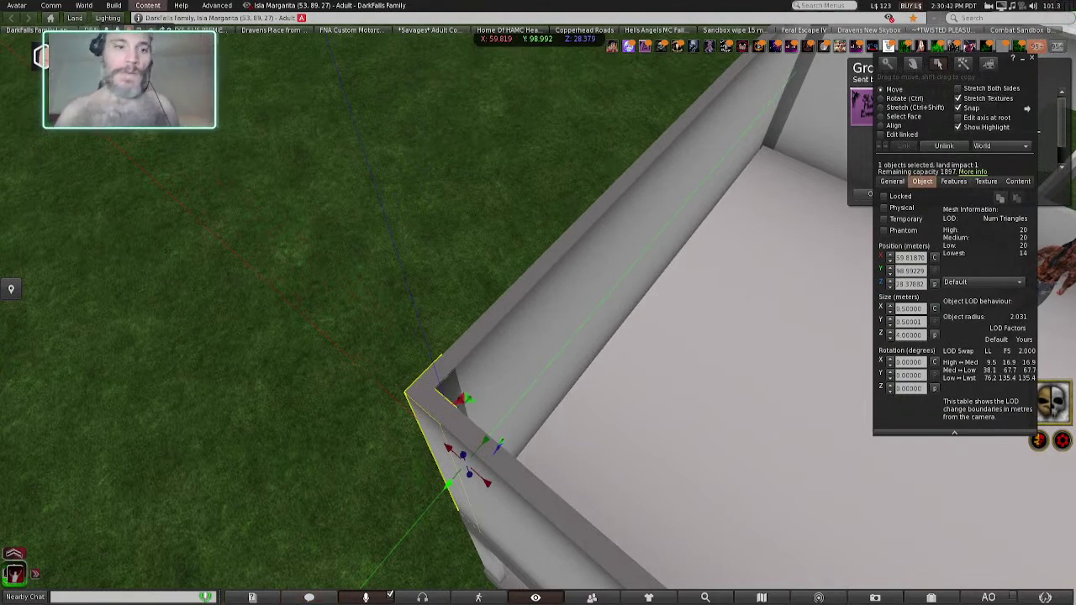
pyautogui.keyDown('alt'); pyautogui.moveTo(605, 269); pyautogui.dragTo(93, 273); pyautogui.keyUp('alt')
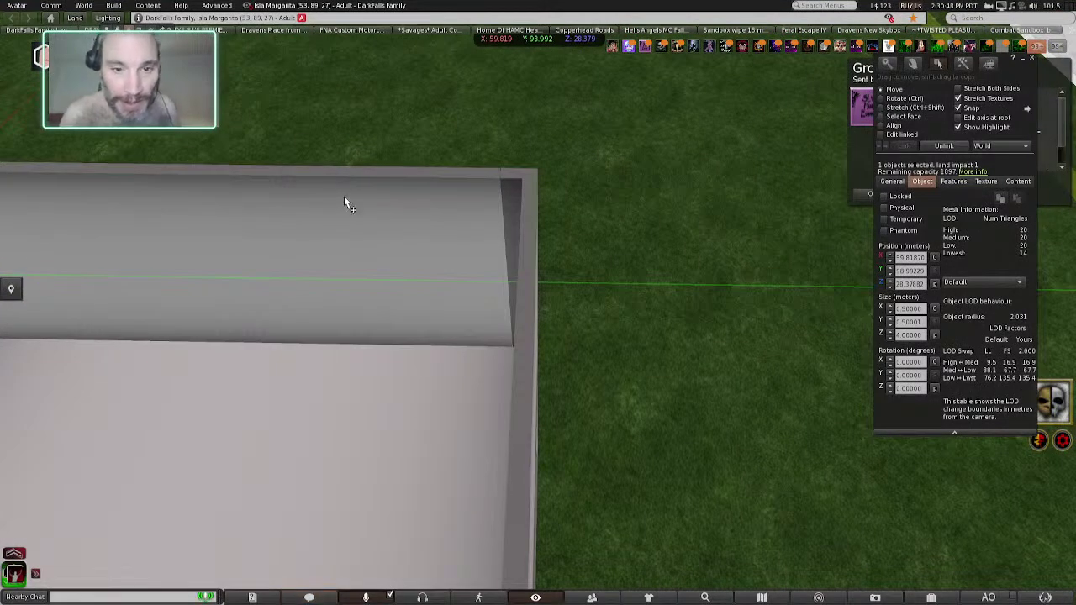
pyautogui.click(884, 110)
pyautogui.click(885, 110)
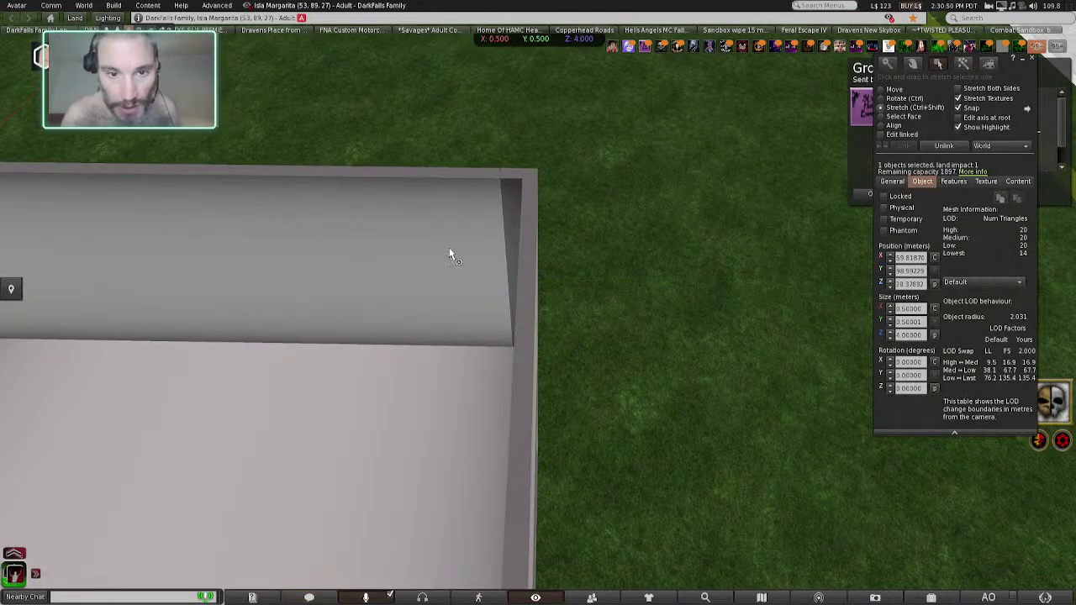
pyautogui.click(491, 263)
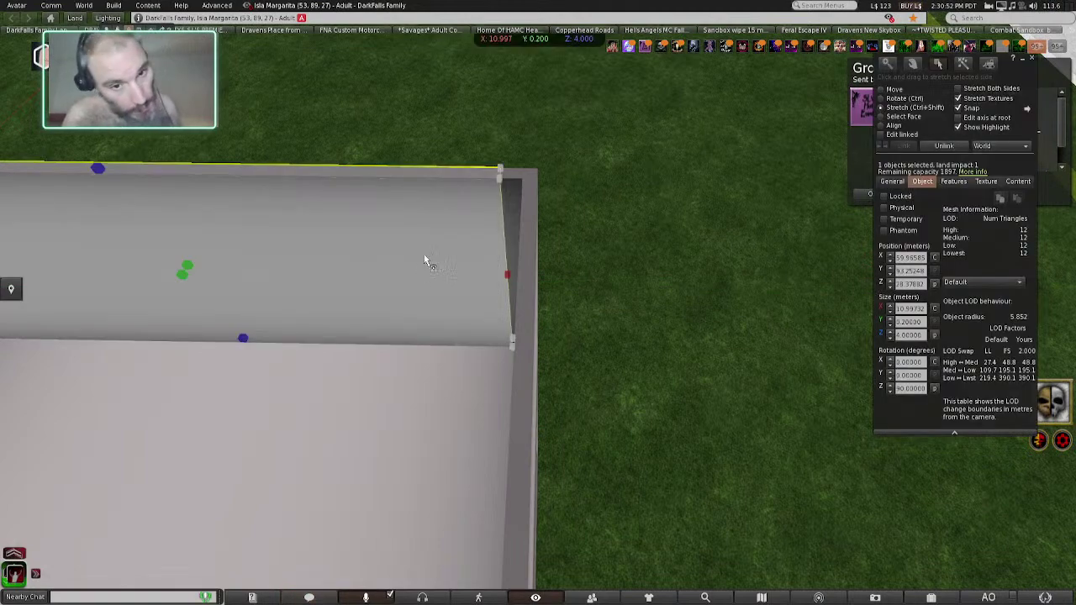
pyautogui.moveTo(504, 276); pyautogui.dragTo(511, 278)
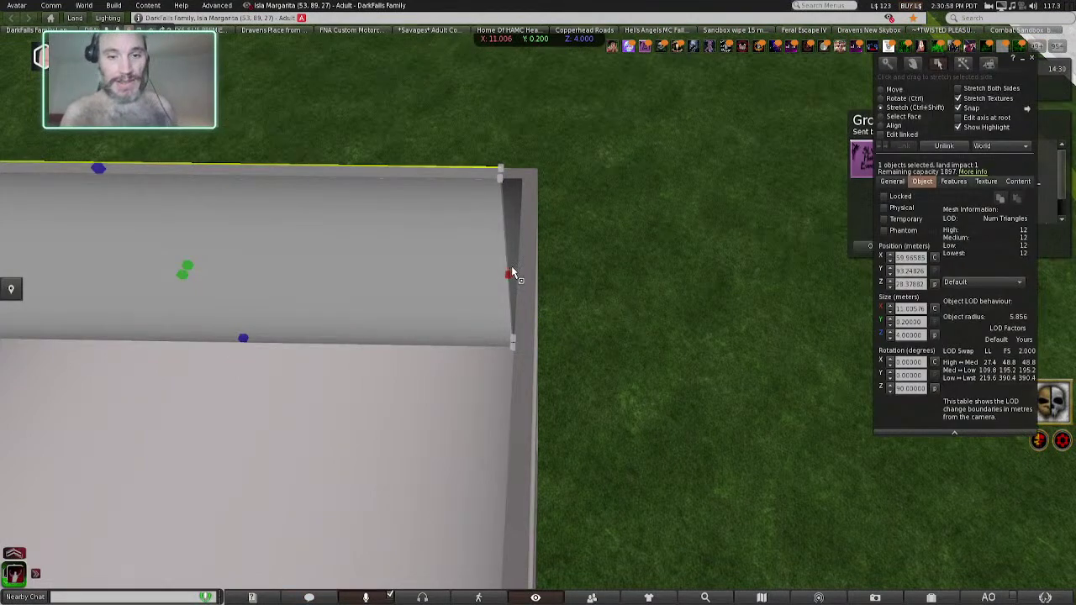
pyautogui.scroll(3, 496, 263)
pyautogui.keyDown('ctrl'); pyautogui.keyDown('alt'); pyautogui.moveTo(467, 238); pyautogui.dragTo(468, 302); pyautogui.keyUp('alt'); pyautogui.keyUp('ctrl')
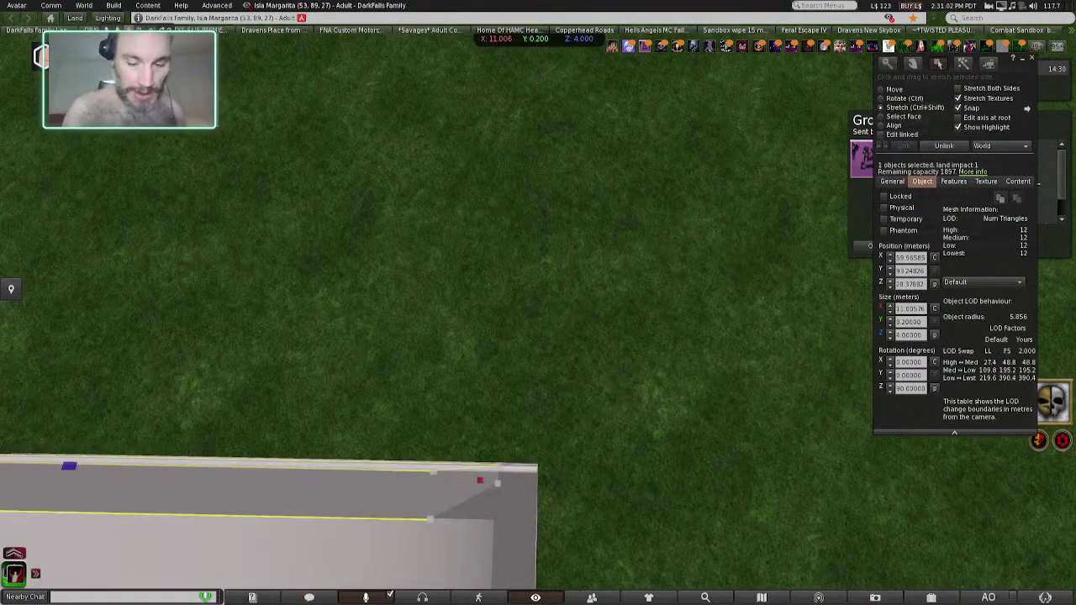
pyautogui.moveTo(482, 487); pyautogui.dragTo(480, 485)
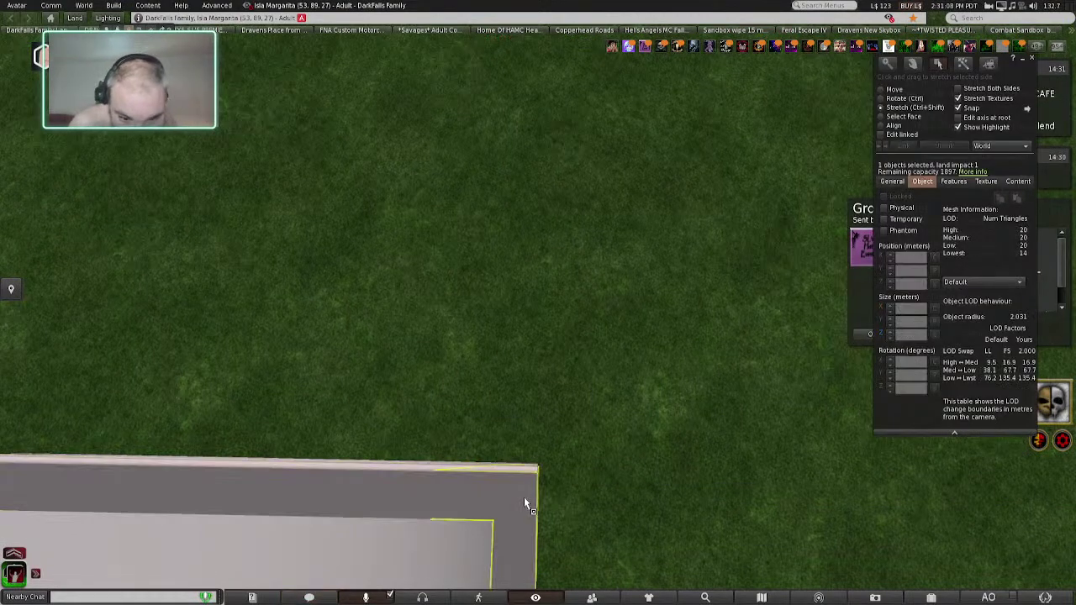
# - Nudge the corner piece at the other end of the copied end wall along X to about 59.817 m
pyautogui.click(524, 496)
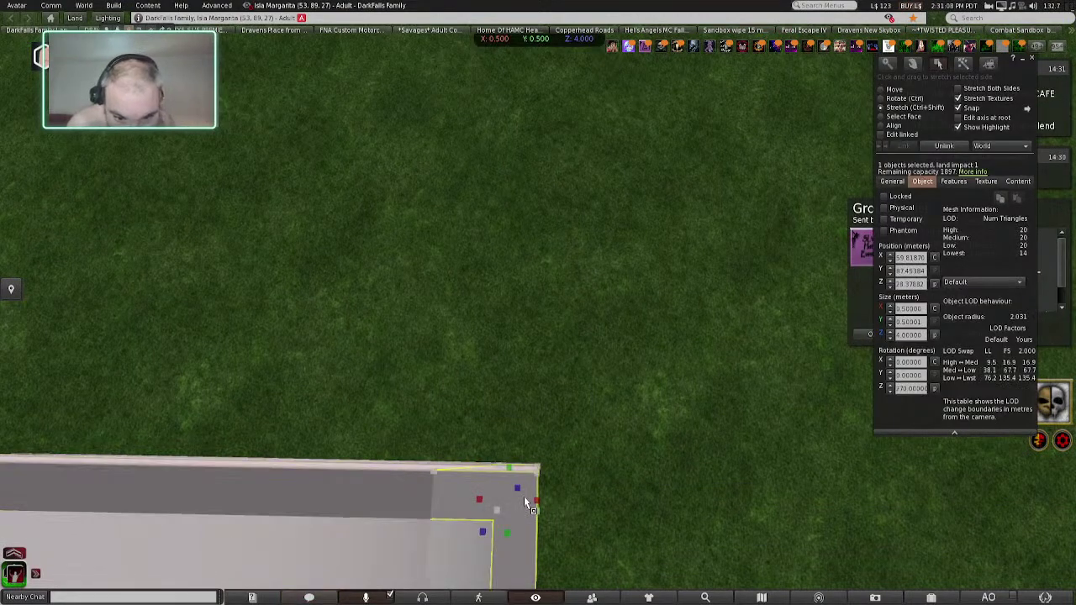
pyautogui.click(881, 89)
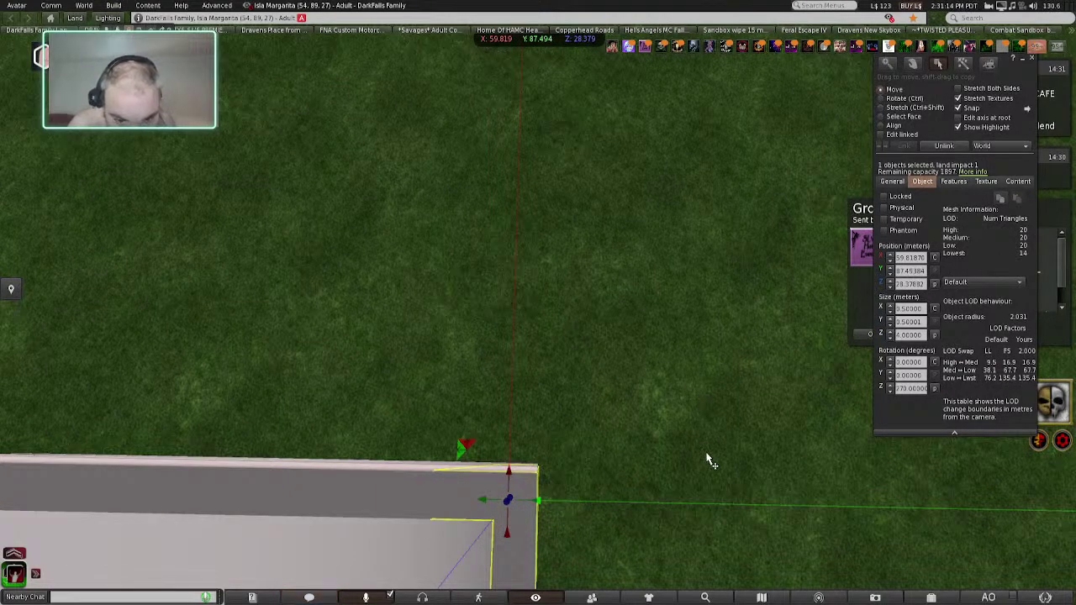
pyautogui.keyDown('shift'); pyautogui.click(891, 262); pyautogui.keyUp('shift')
pyautogui.keyDown('shift'); pyautogui.click(891, 261); pyautogui.keyUp('shift')
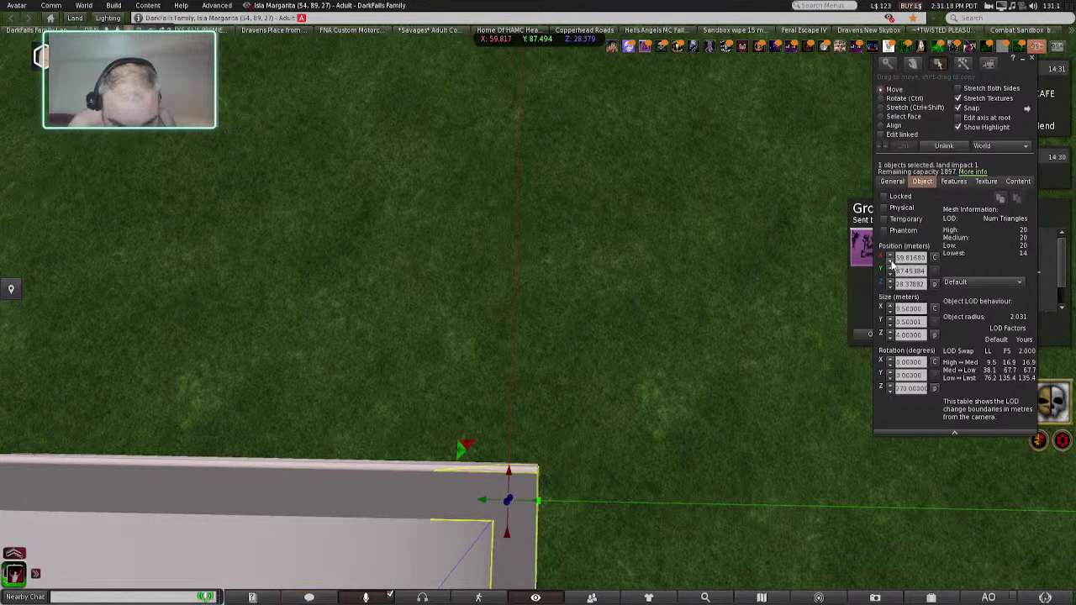
# - Examine the enclosed upper floor and its wall joints from outside and from above, along the whole house
pyautogui.click(334, 571)
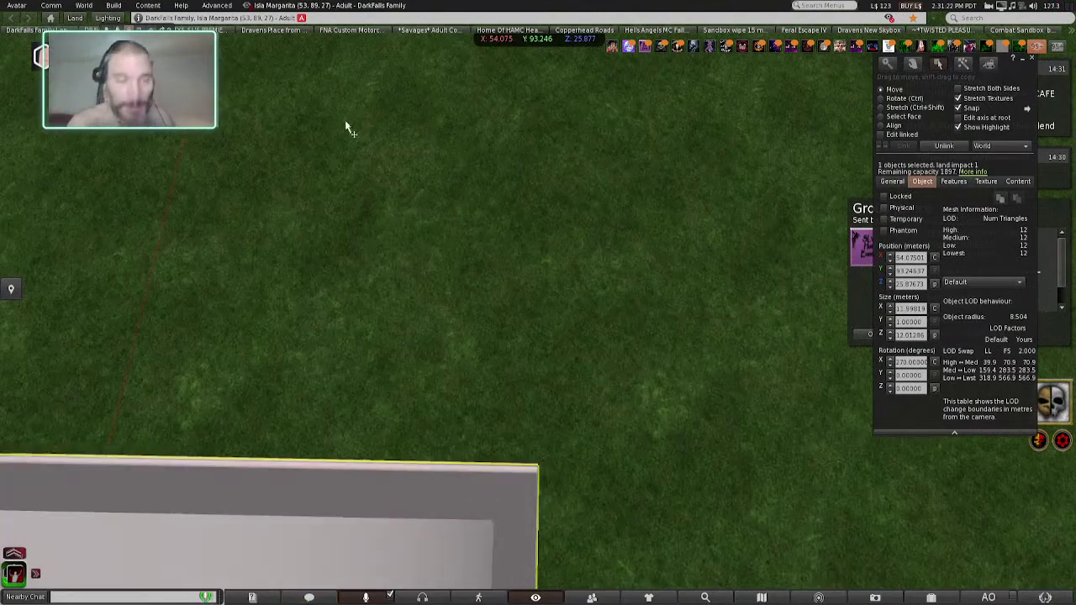
pyautogui.keyDown('alt'); pyautogui.moveTo(318, 196); pyautogui.dragTo(119, 196); pyautogui.keyUp('alt')
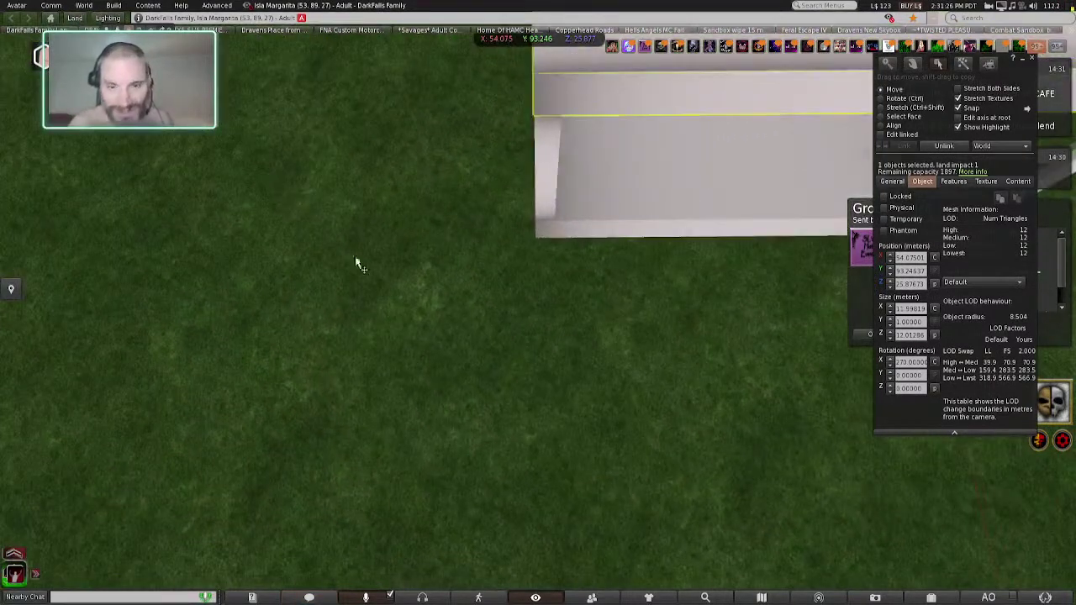
pyautogui.scroll(4, 421, 250)
pyautogui.scroll(-5, 423, 252)
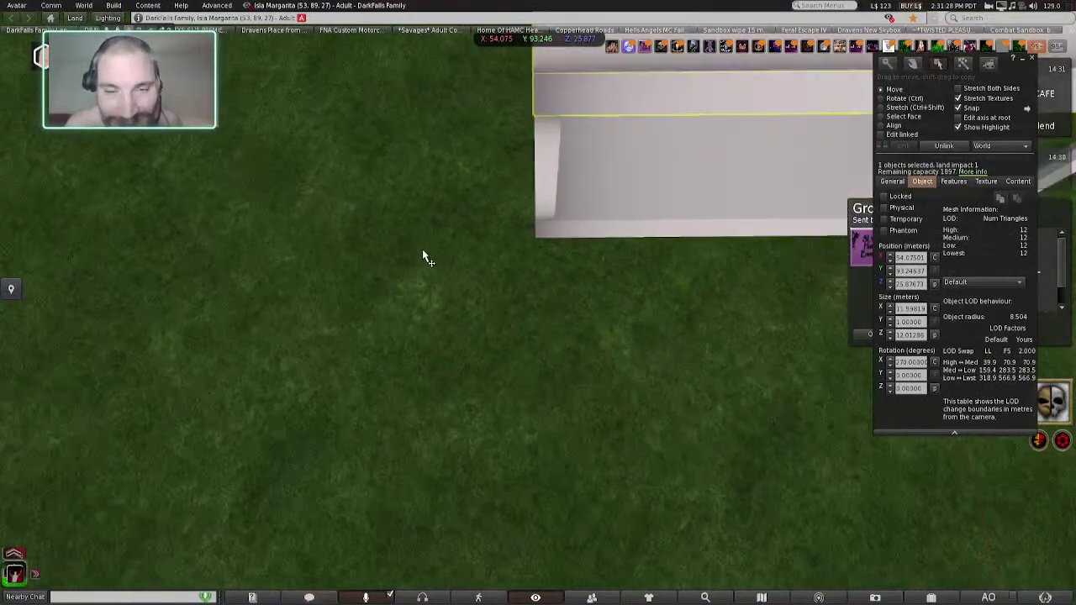
pyautogui.keyDown('ctrl'); pyautogui.keyDown('alt'); pyautogui.keyDown('shift'); pyautogui.moveTo(342, 171); pyautogui.dragTo(270, 185); pyautogui.keyUp('shift'); pyautogui.keyUp('alt'); pyautogui.keyUp('ctrl')
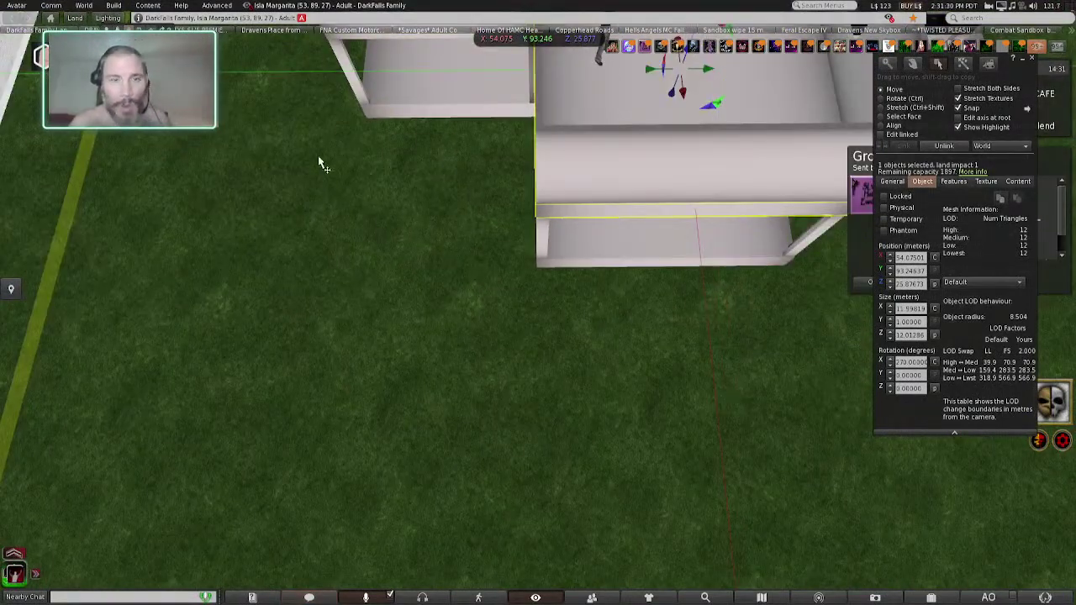
pyautogui.hotkey('ctrl', 'alt', 'shift', 'Right')
pyautogui.hotkey('ctrl', 'alt', 'shift', 'Up')
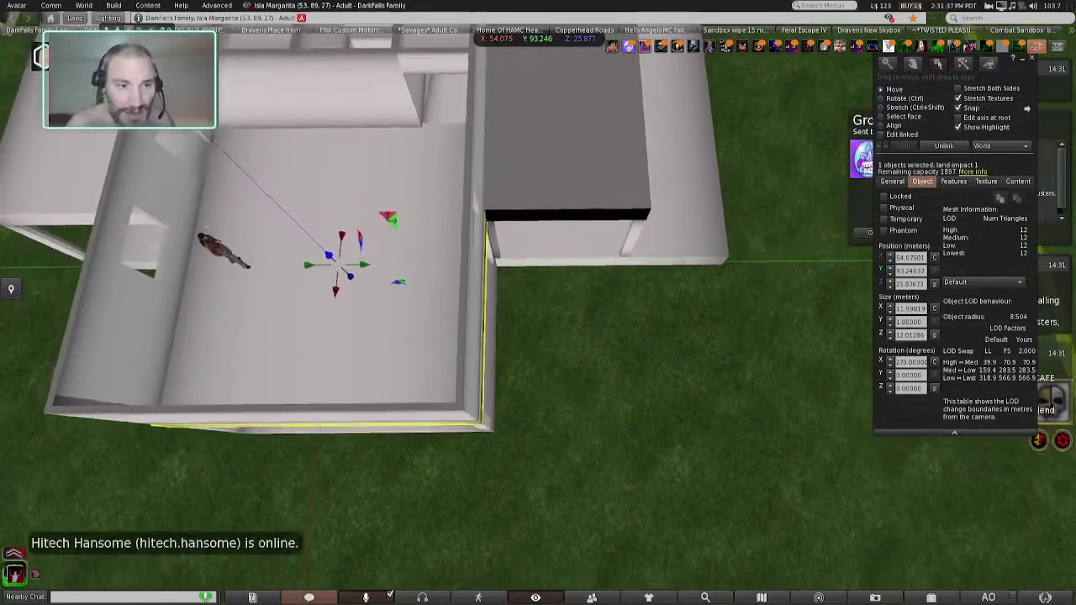
pyautogui.hotkey('ctrl', 'alt', 'shift', 'Up')
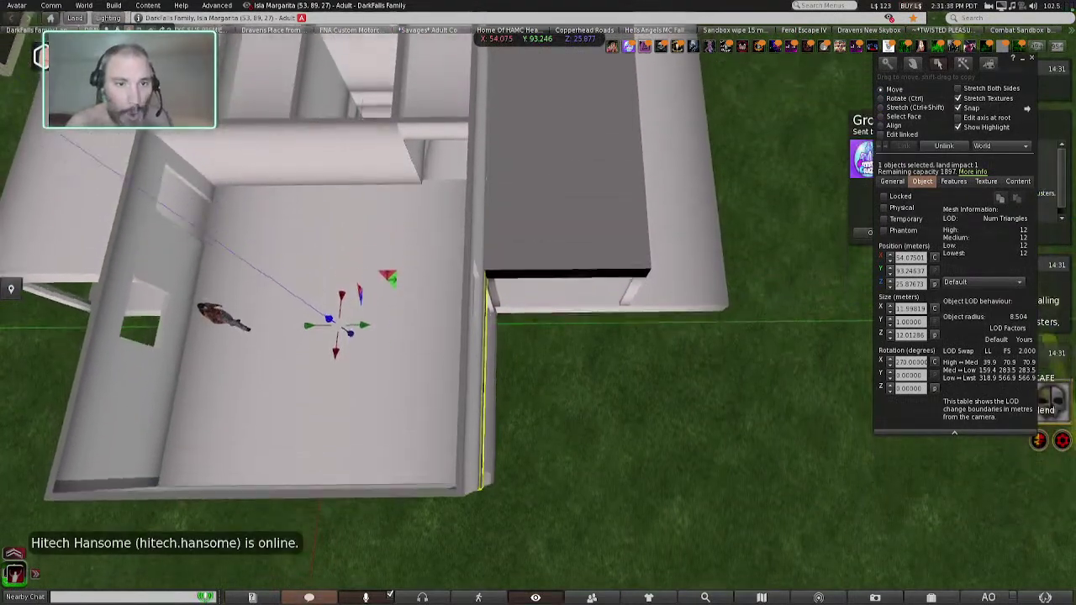
pyautogui.hotkey('ctrl', 'alt', 'shift', 'Up')
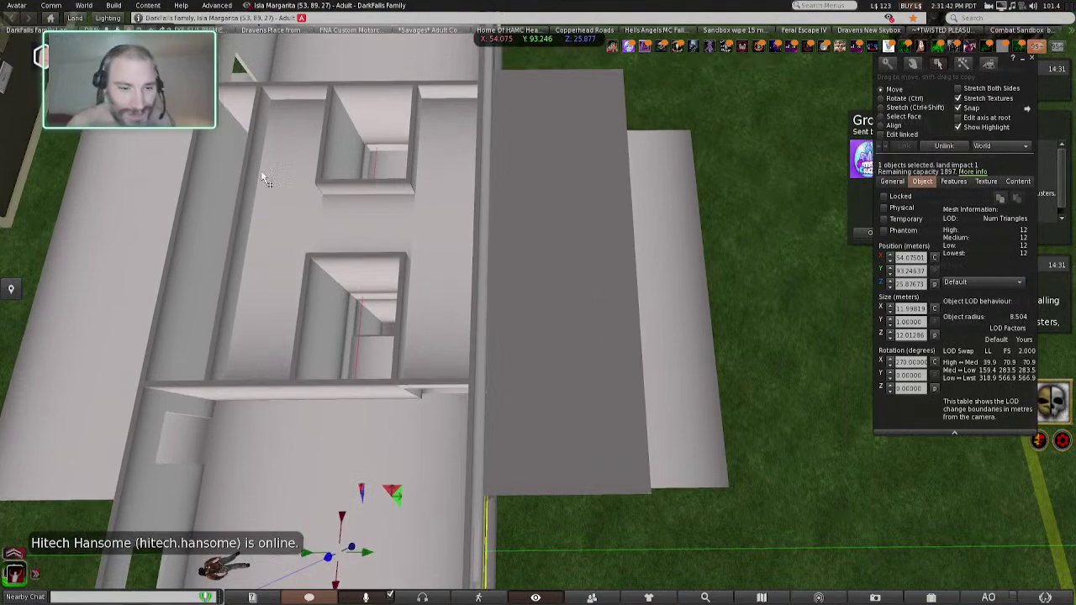
pyautogui.scroll(-5, 311, 201)
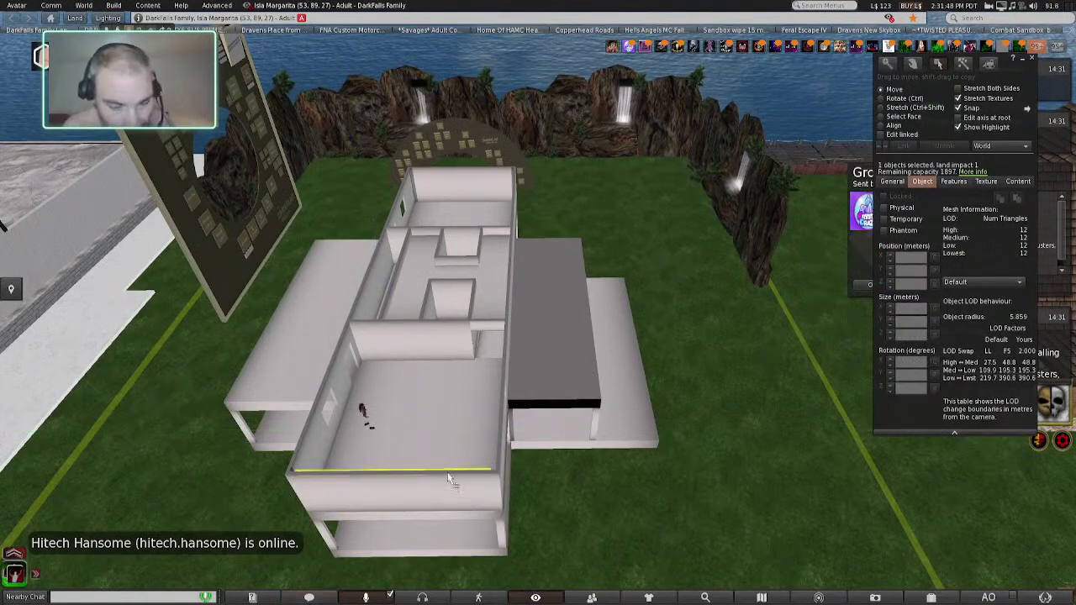
# - Copy the end wall panel inward along X to about 57.062 m, forming a partition across the end room
pyautogui.rightClick(418, 487)
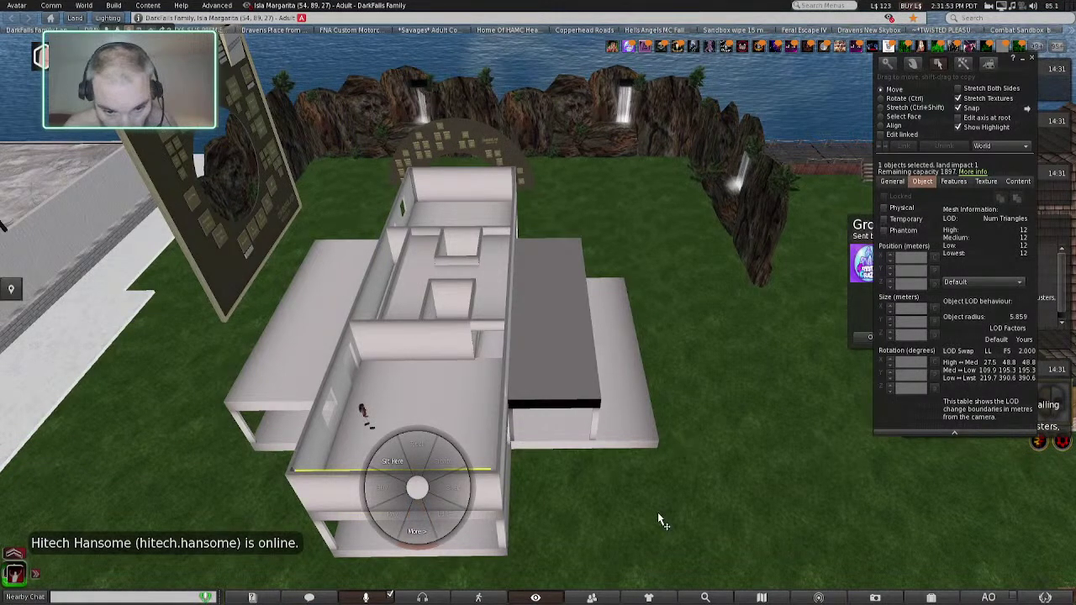
pyautogui.rightClick(418, 490)
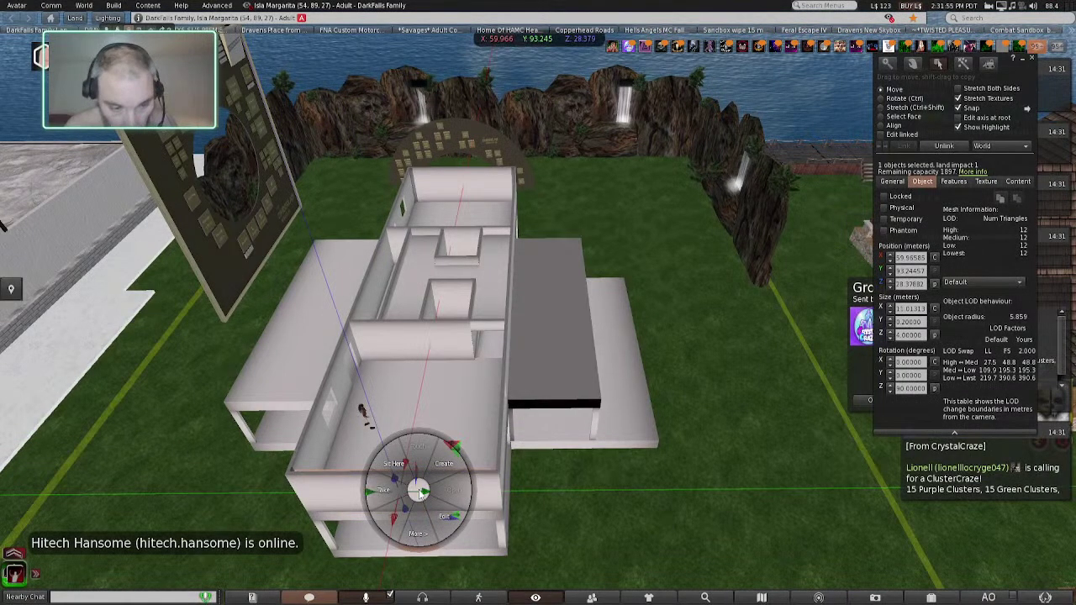
pyautogui.click(437, 512)
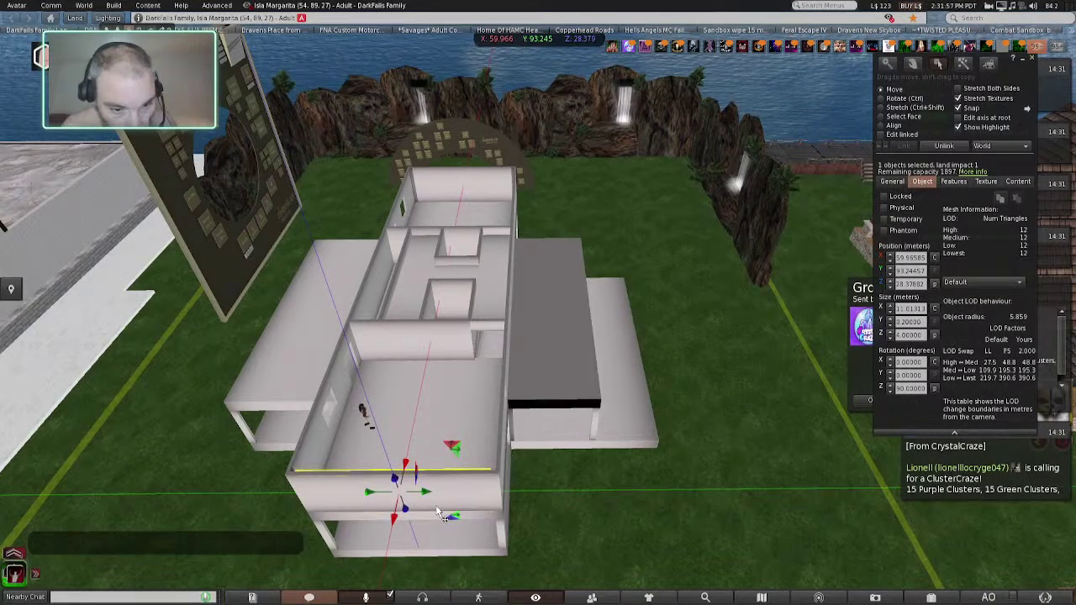
pyautogui.keyDown('ctrl'); pyautogui.keyDown('alt'); pyautogui.moveTo(437, 507); pyautogui.dragTo(430, 580); pyautogui.keyUp('alt'); pyautogui.keyUp('ctrl')
pyautogui.moveTo(433, 487); pyautogui.dragTo(438, 446)
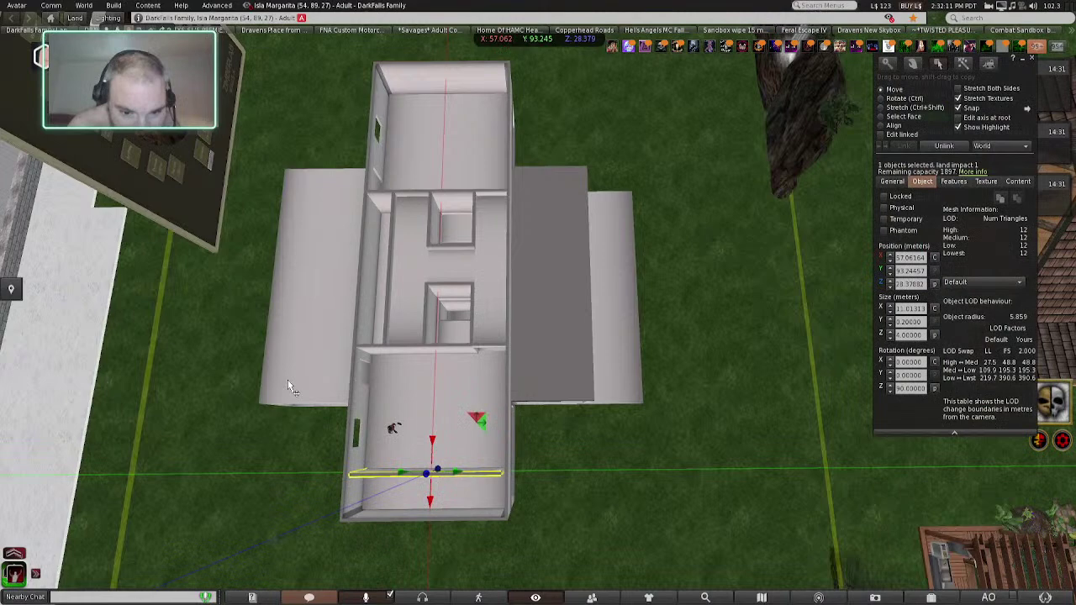
# - Stretch the partition across the end room lengthwise to about 11.631 m so both ends reach the side walls
pyautogui.scroll(3, 288, 380)
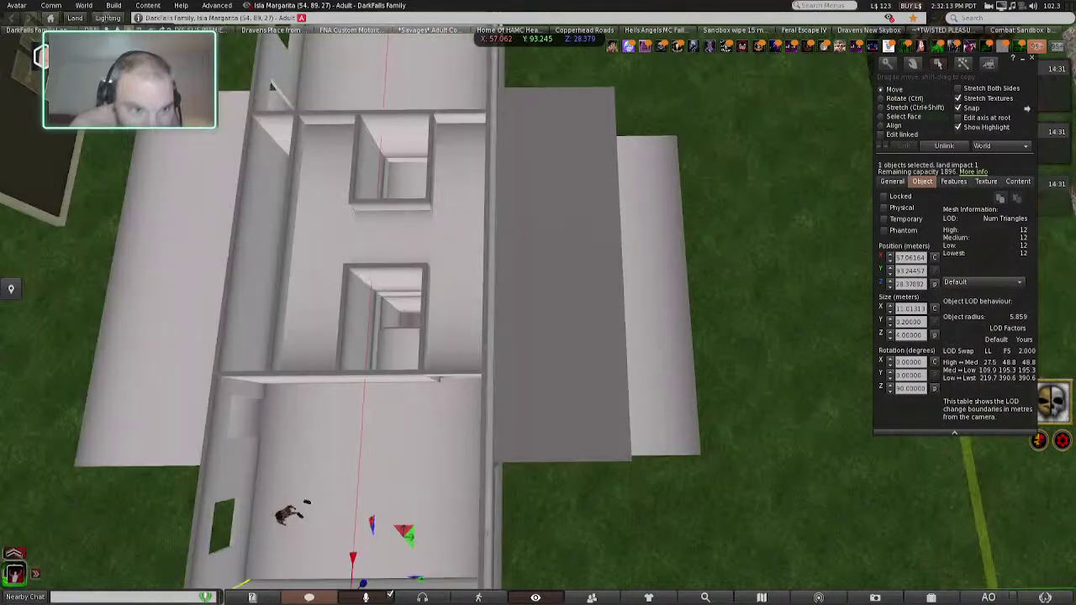
pyautogui.keyDown('ctrl'); pyautogui.keyDown('alt'); pyautogui.keyDown('shift'); pyautogui.moveTo(353, 471); pyautogui.dragTo(353, 374); pyautogui.keyUp('shift'); pyautogui.keyUp('alt'); pyautogui.keyUp('ctrl')
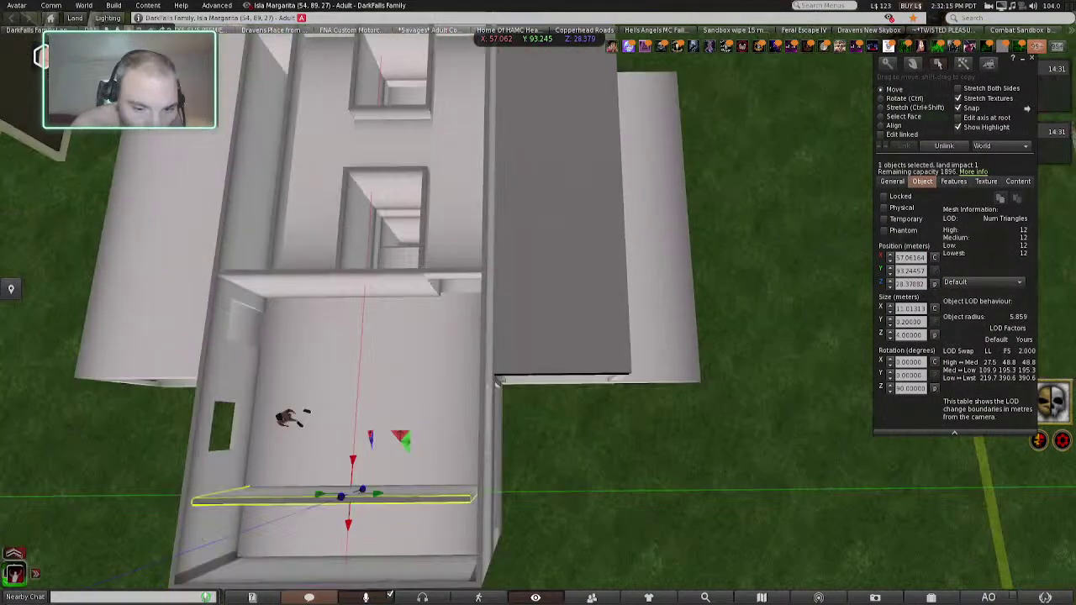
pyautogui.keyDown('ctrl'); pyautogui.keyDown('alt'); pyautogui.keyDown('shift'); pyautogui.moveTo(151, 425); pyautogui.dragTo(151, 261); pyautogui.keyUp('shift'); pyautogui.keyUp('alt'); pyautogui.keyUp('ctrl')
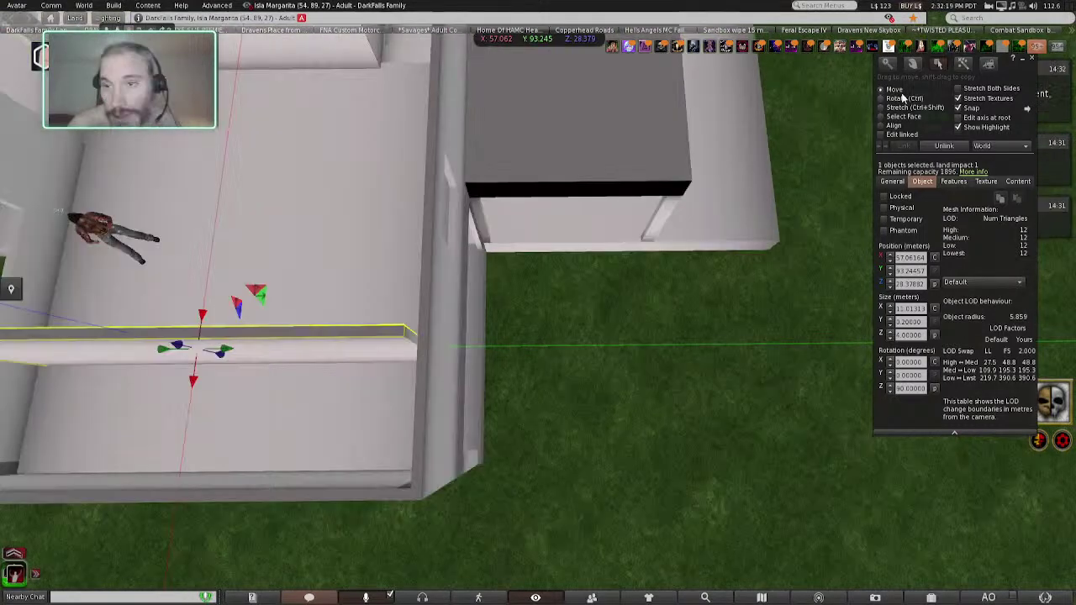
pyautogui.click(904, 107)
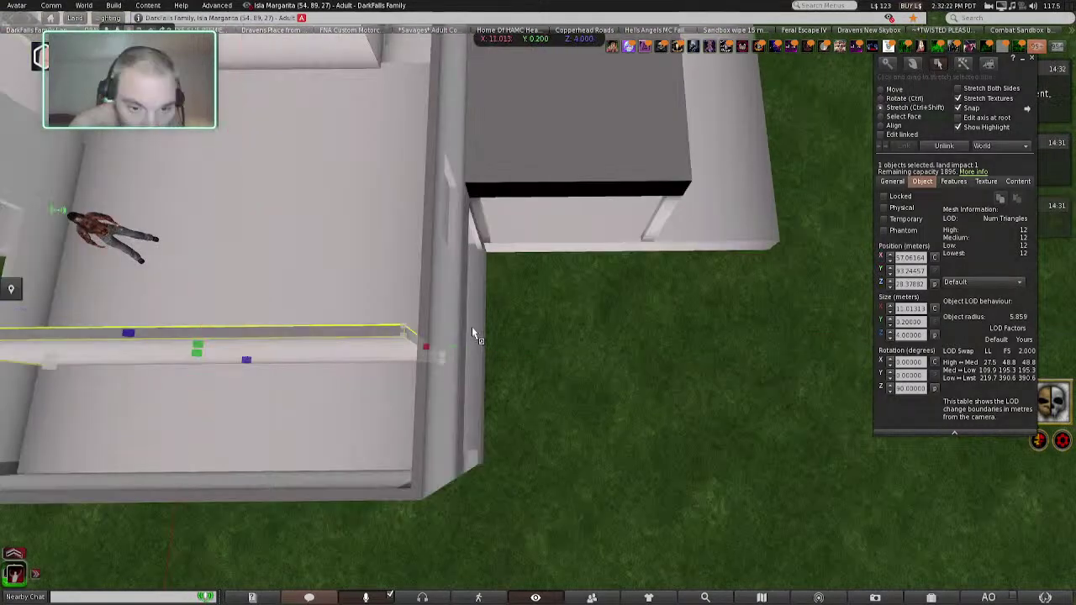
pyautogui.moveTo(425, 346); pyautogui.dragTo(440, 346)
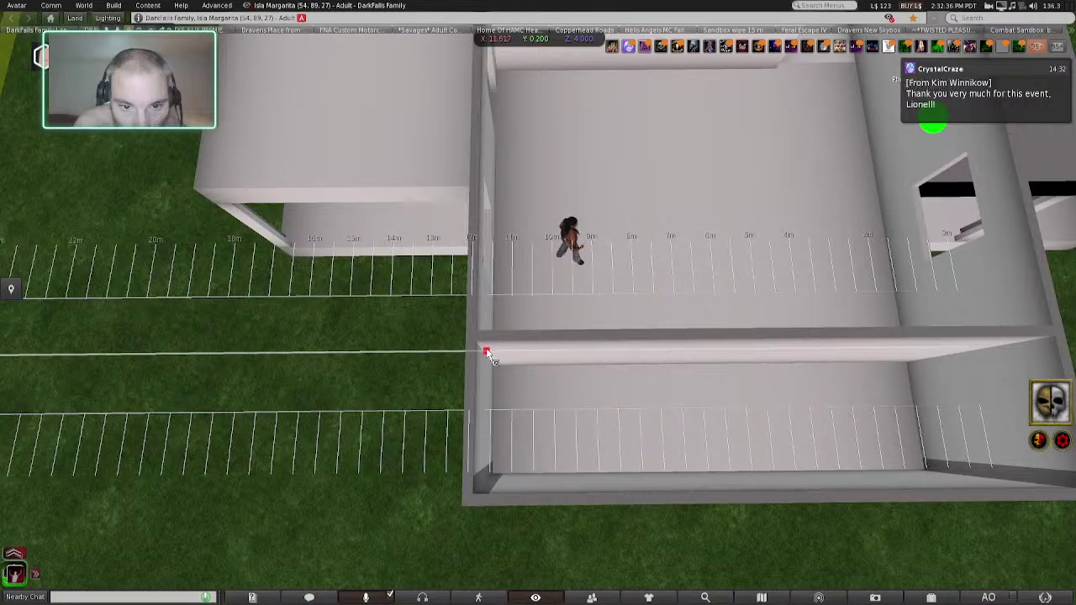
pyautogui.moveTo(486, 351); pyautogui.dragTo(486, 350)
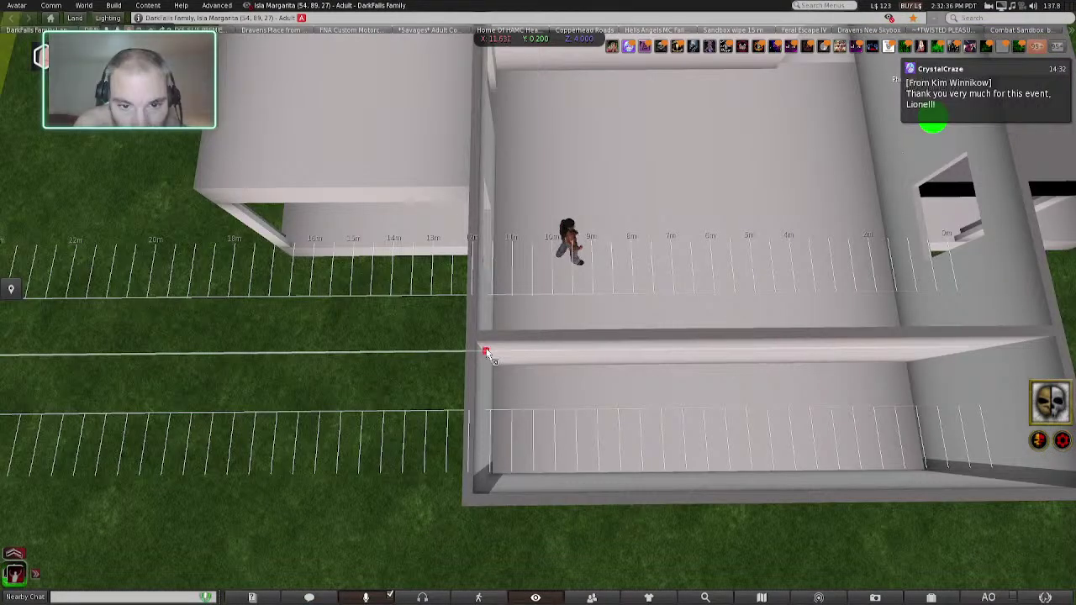
pyautogui.moveTo(486, 352); pyautogui.dragTo(485, 352)
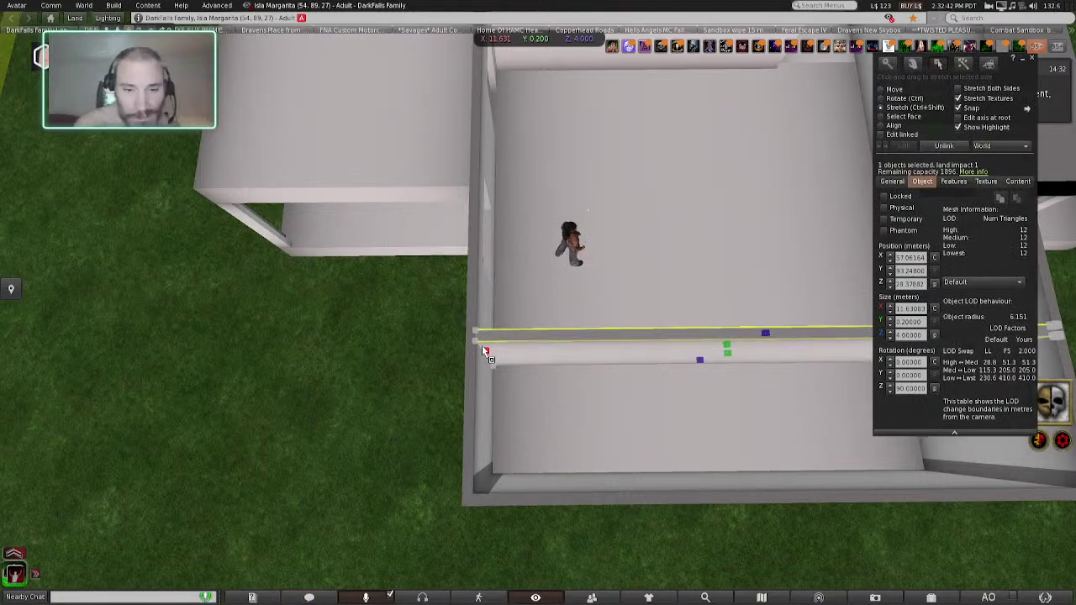
# - Copy the side corner piece inward to about X 58.330, Y 88.997 and shorten it to about 2.971 m, ending at the partition
pyautogui.rightClick(485, 389)
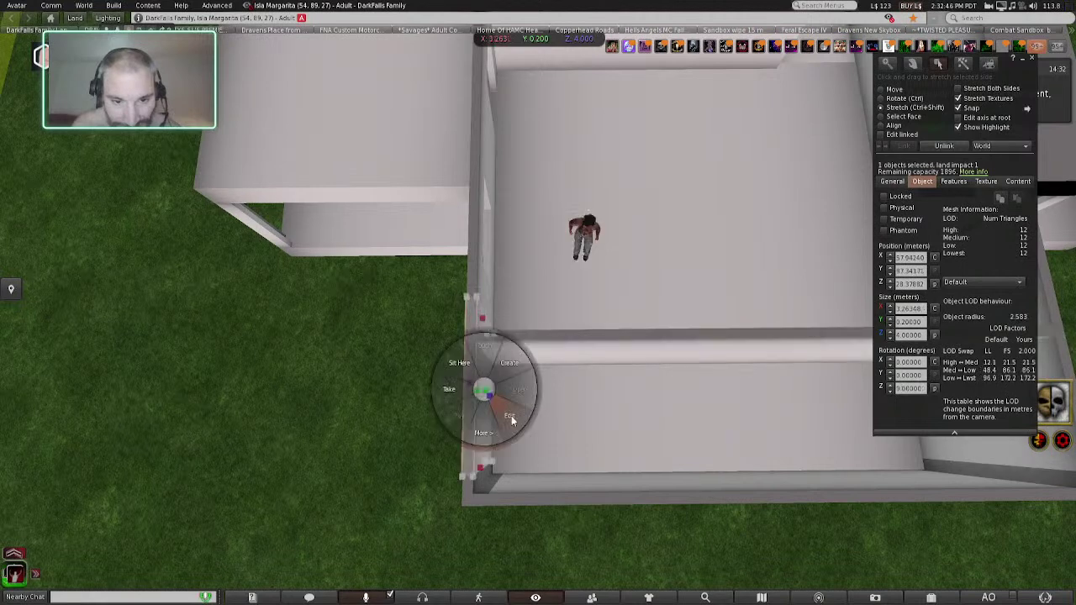
pyautogui.click(511, 416)
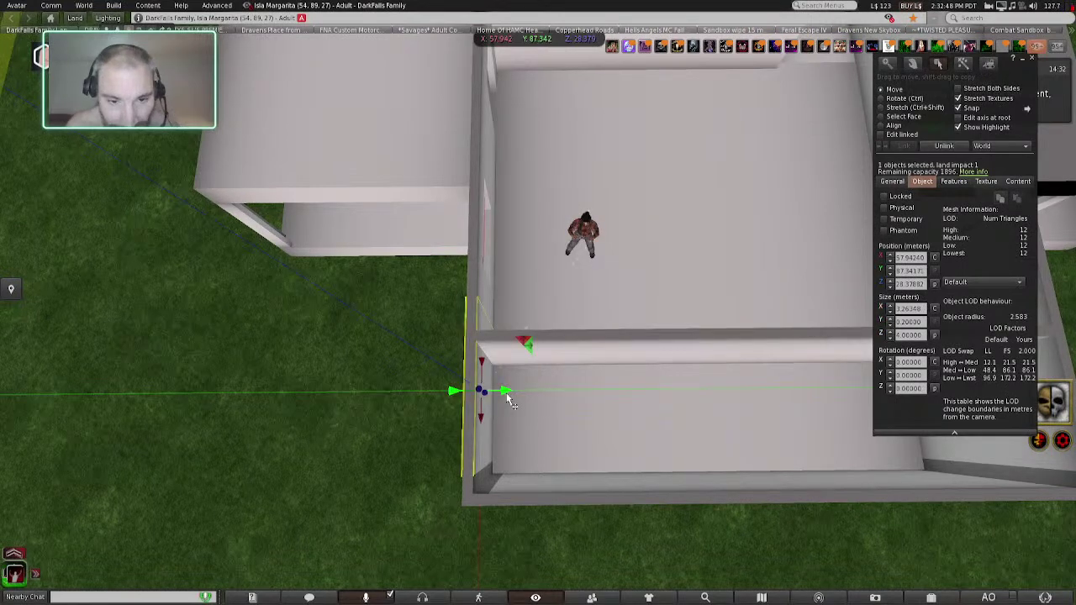
pyautogui.moveTo(508, 400); pyautogui.dragTo(574, 409)
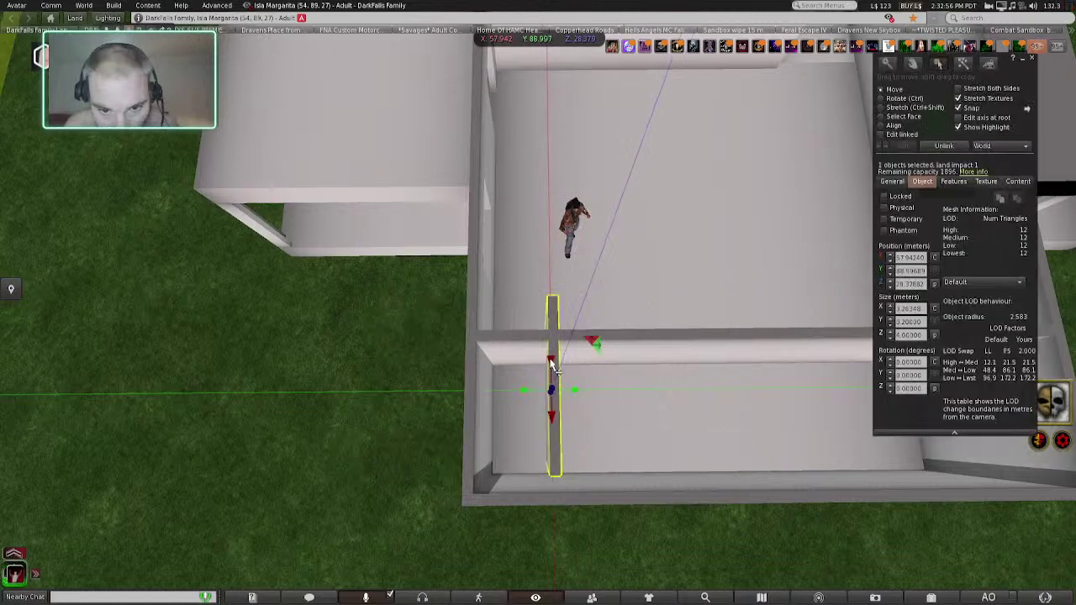
pyautogui.moveTo(552, 364); pyautogui.dragTo(555, 387)
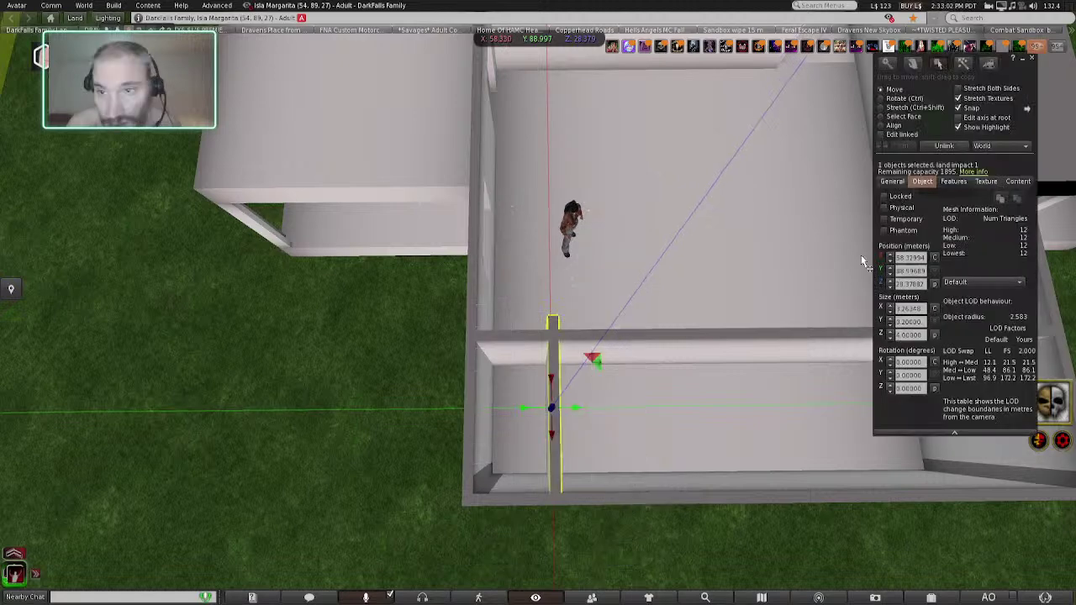
pyautogui.hotkey('ctrl', 'shift')
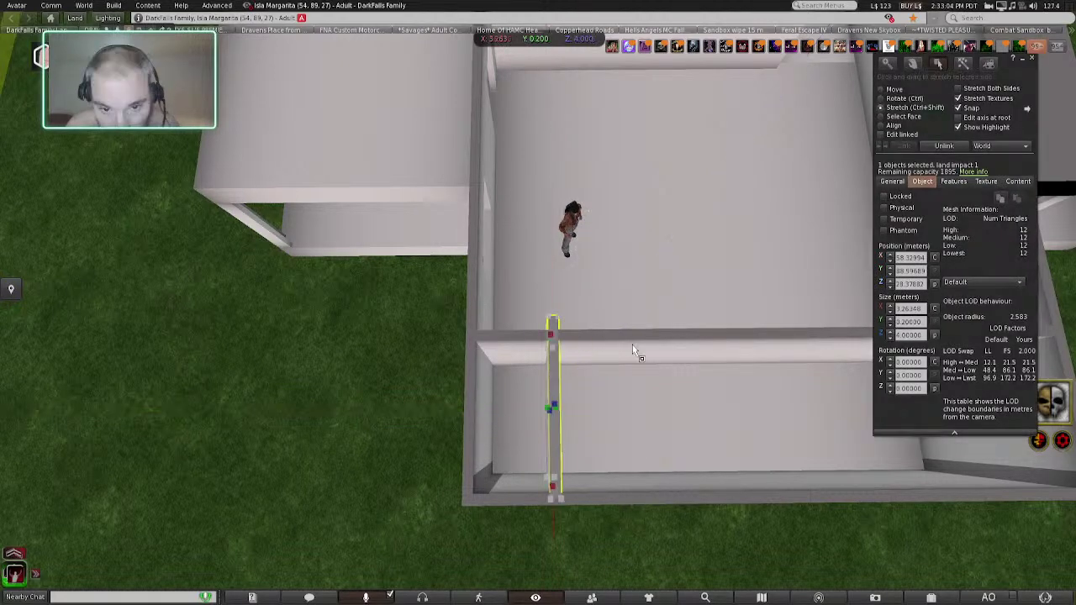
pyautogui.moveTo(550, 335); pyautogui.dragTo(552, 352)
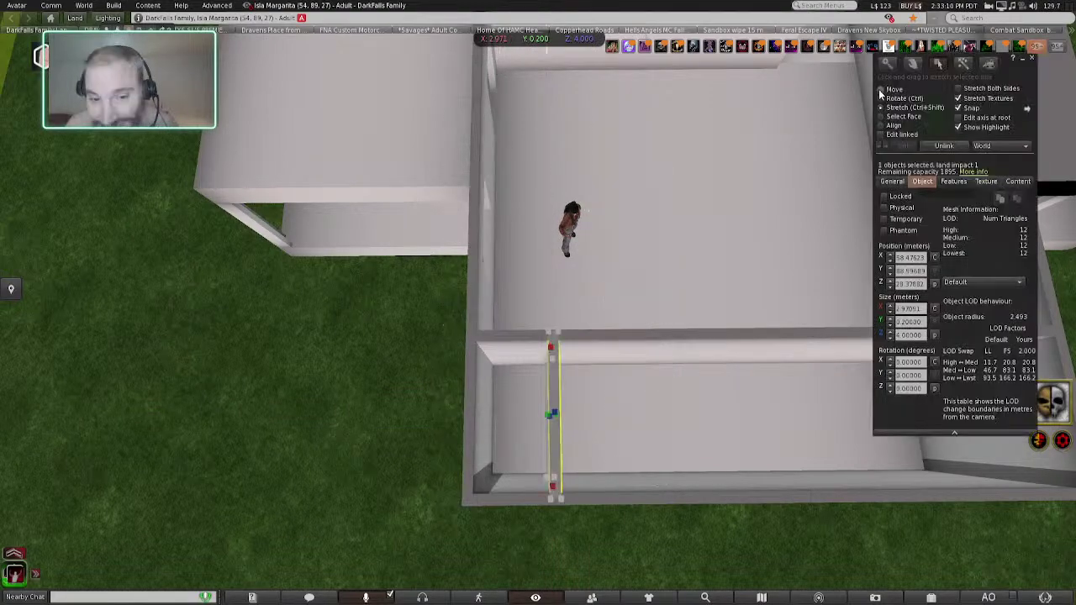
# - Copy the short dividing wall along Y to about 97.466 m, near the opposite side of the end room
pyautogui.click(881, 90)
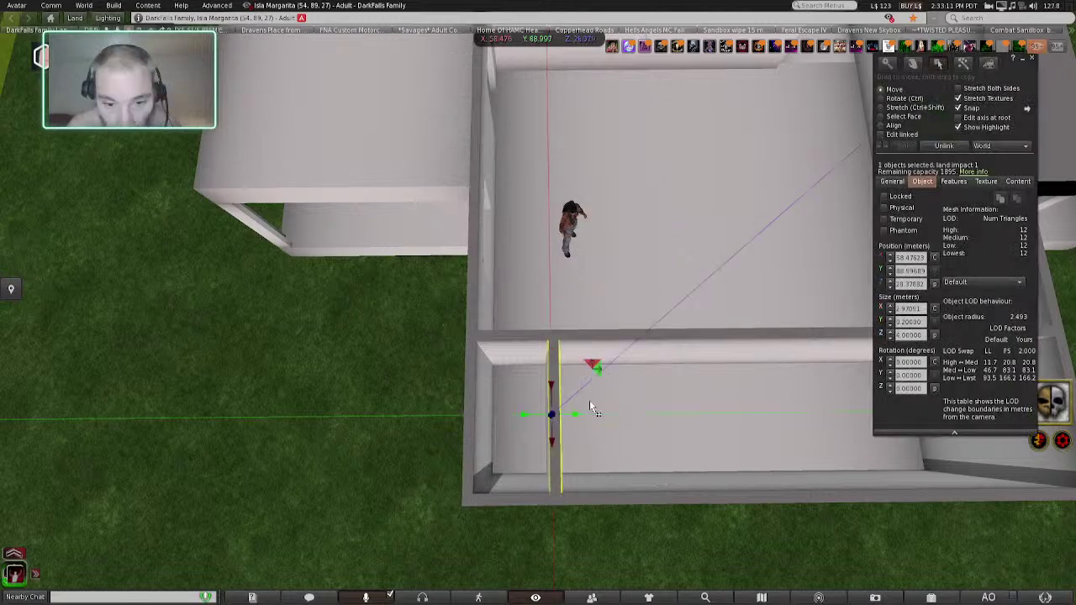
pyautogui.keyDown('shift'); pyautogui.moveTo(590, 409); pyautogui.dragTo(943, 388); pyautogui.keyUp('shift')
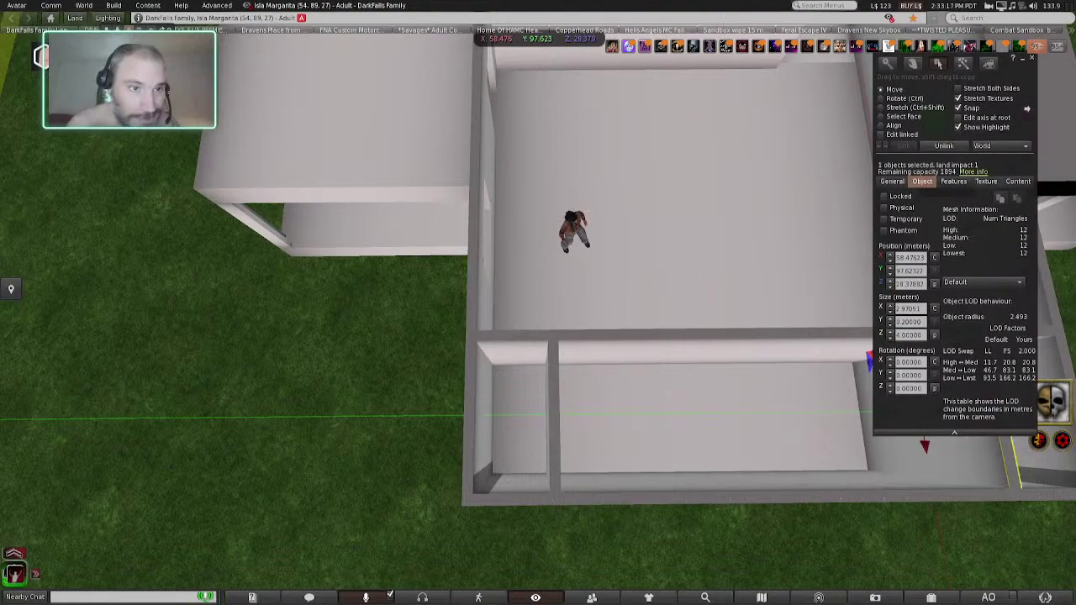
pyautogui.hotkey('ctrl', 'alt', 'shift', 'Right')
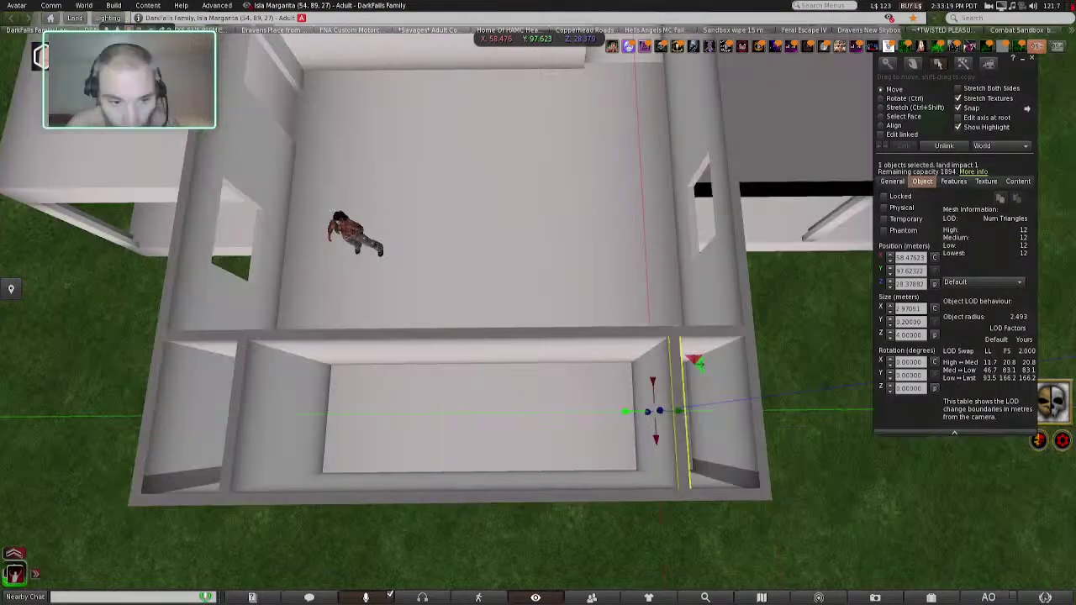
pyautogui.moveTo(680, 411); pyautogui.dragTo(675, 414)
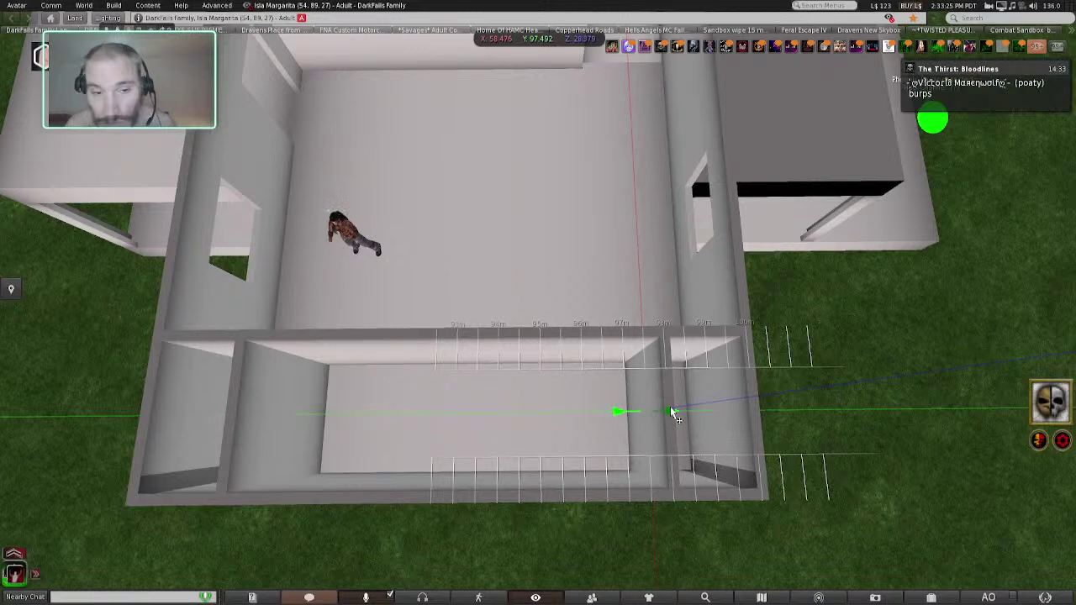
pyautogui.moveTo(675, 415); pyautogui.dragTo(672, 413)
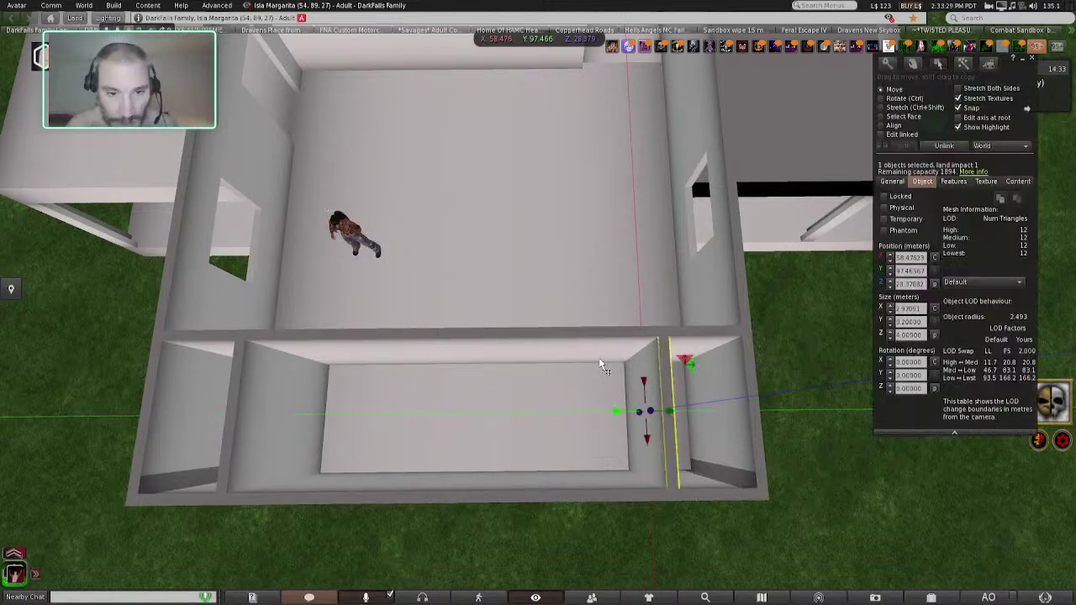
# - Shorten the cross partition to about 3.322 m and copy it along Y to about 97.504 m, leaving a central opening
pyautogui.click(694, 353)
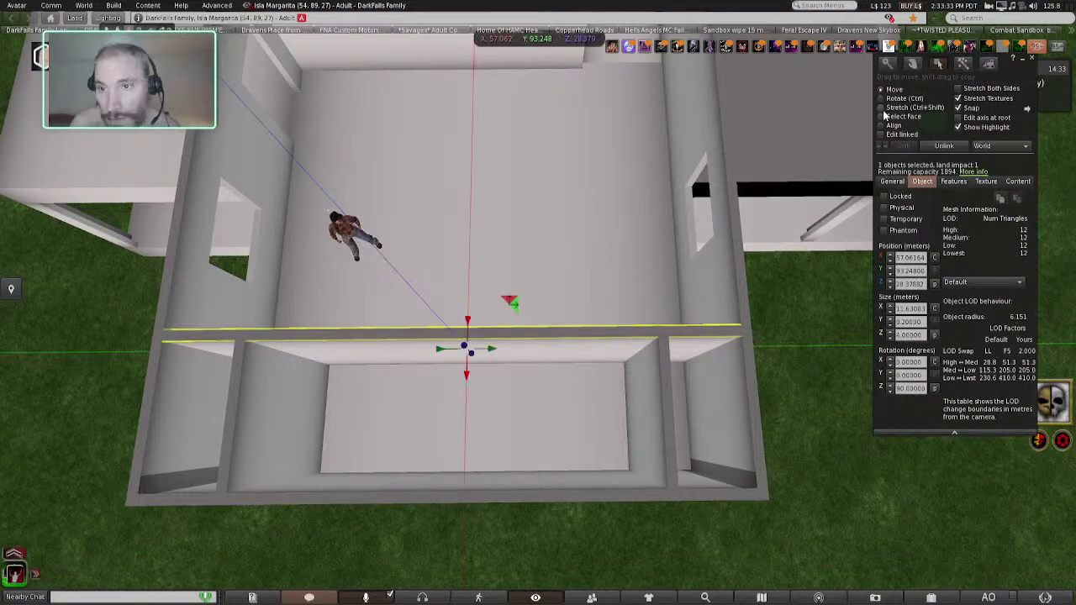
pyautogui.moveTo(491, 348); pyautogui.dragTo(479, 347)
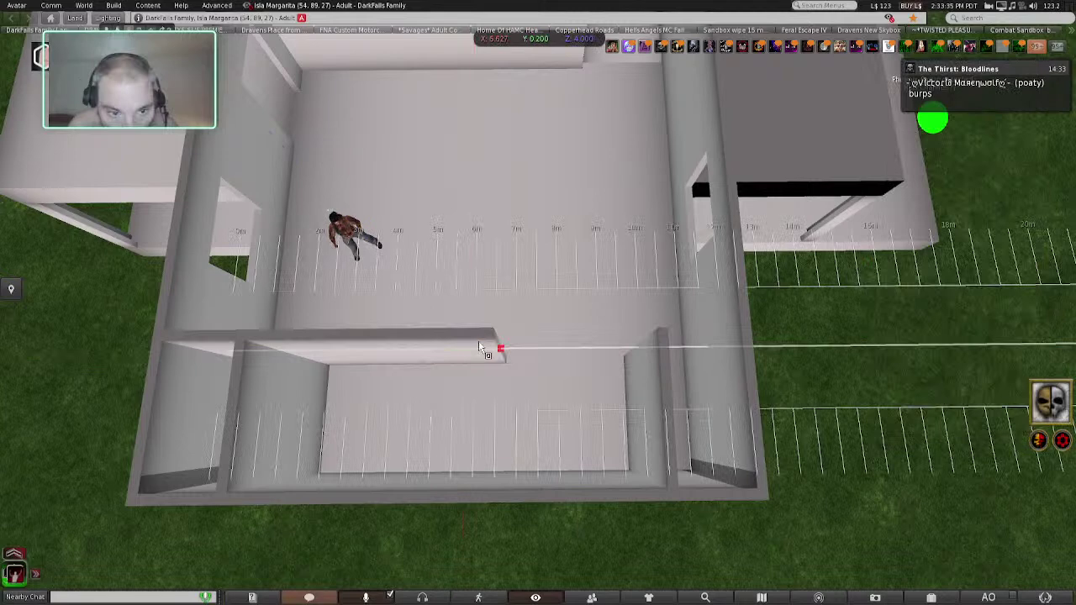
pyautogui.moveTo(479, 346); pyautogui.dragTo(363, 349)
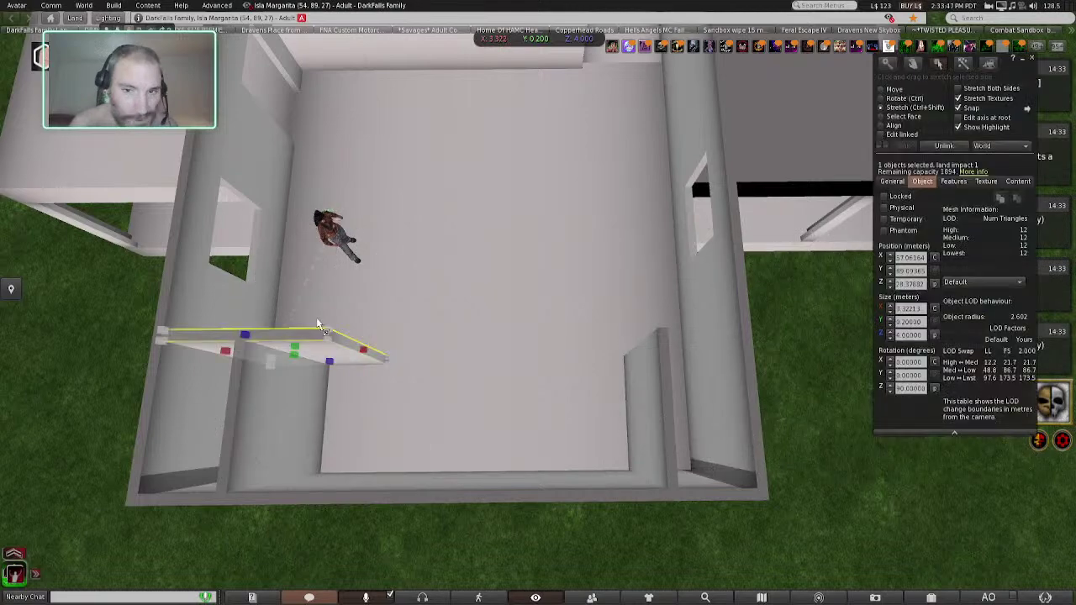
pyautogui.click(880, 90)
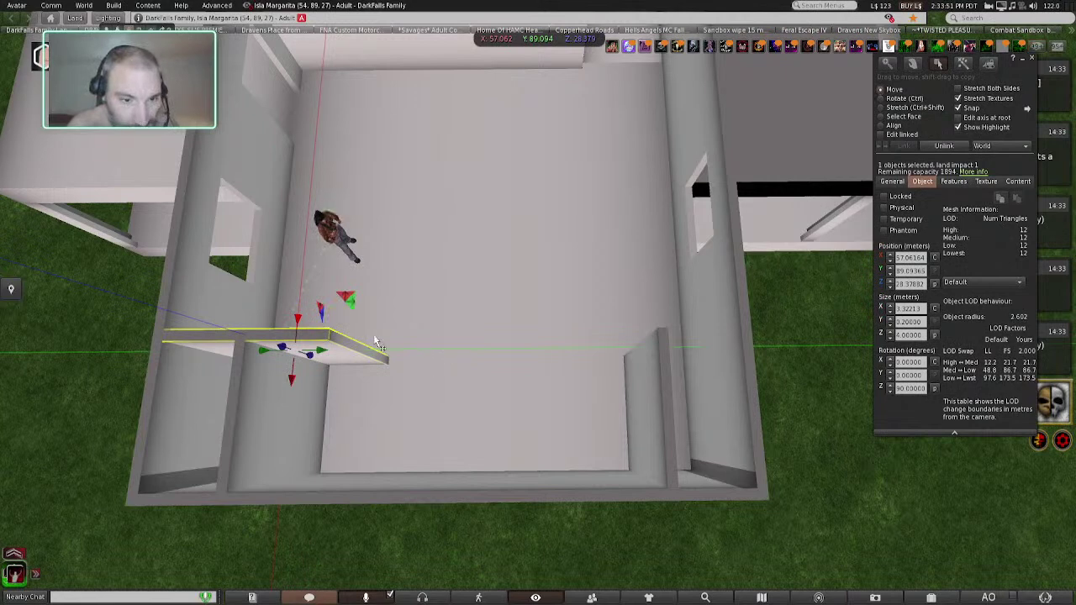
pyautogui.moveTo(322, 350); pyautogui.dragTo(672, 349)
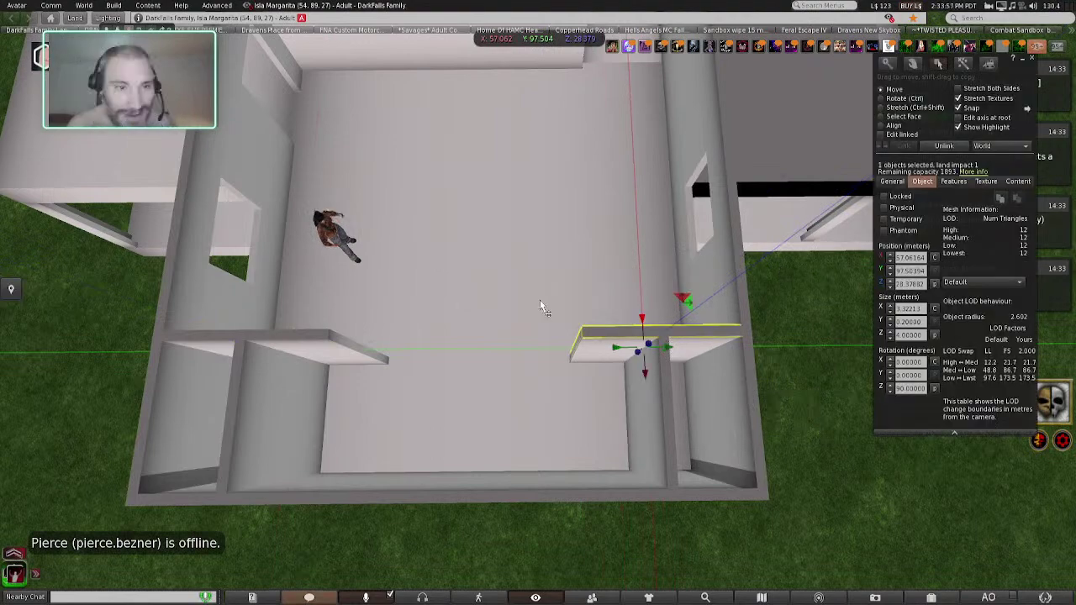
# - Copy the doorway panel from the side wall into the middle of the room at about Y 93.177 and rotate it to 90° about Z
pyautogui.click(266, 74)
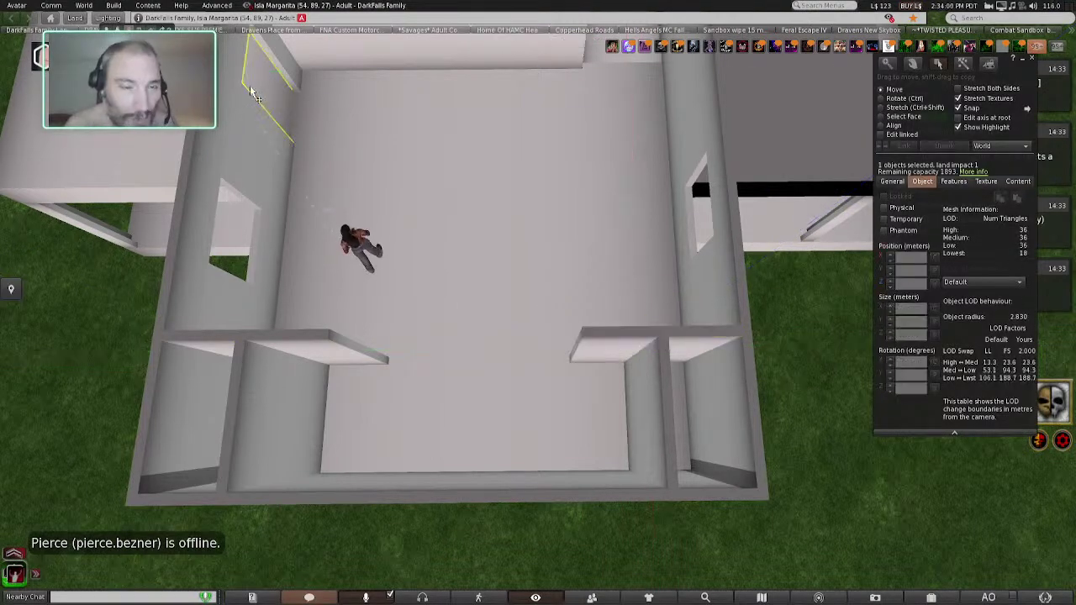
pyautogui.moveTo(287, 73); pyautogui.dragTo(500, 101)
pyautogui.press('ctrl')
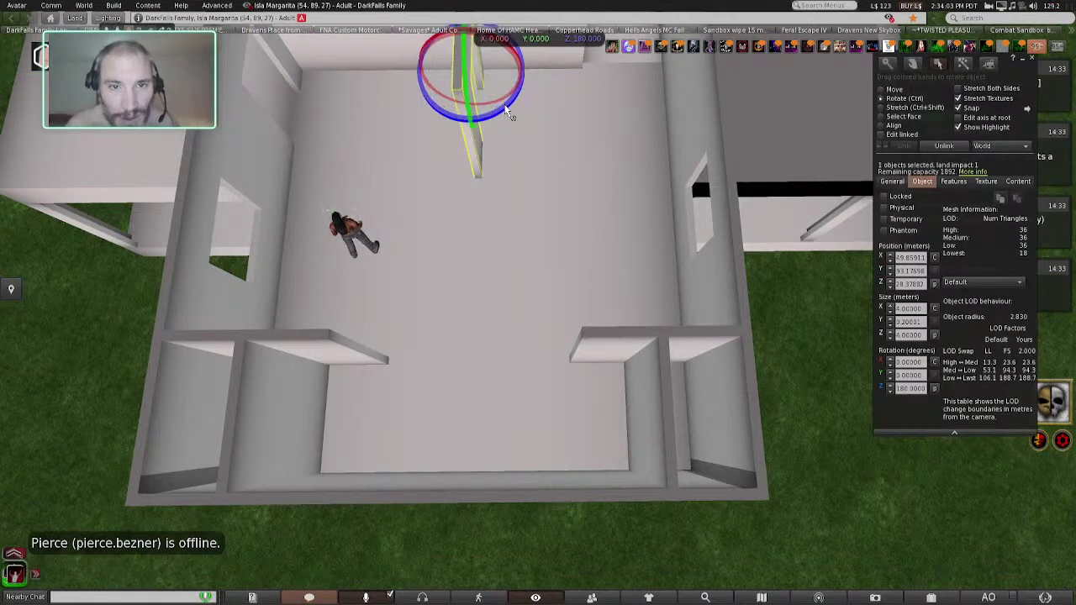
pyautogui.keyDown('ctrl'); pyautogui.moveTo(507, 114); pyautogui.dragTo(469, 191); pyautogui.keyUp('ctrl')
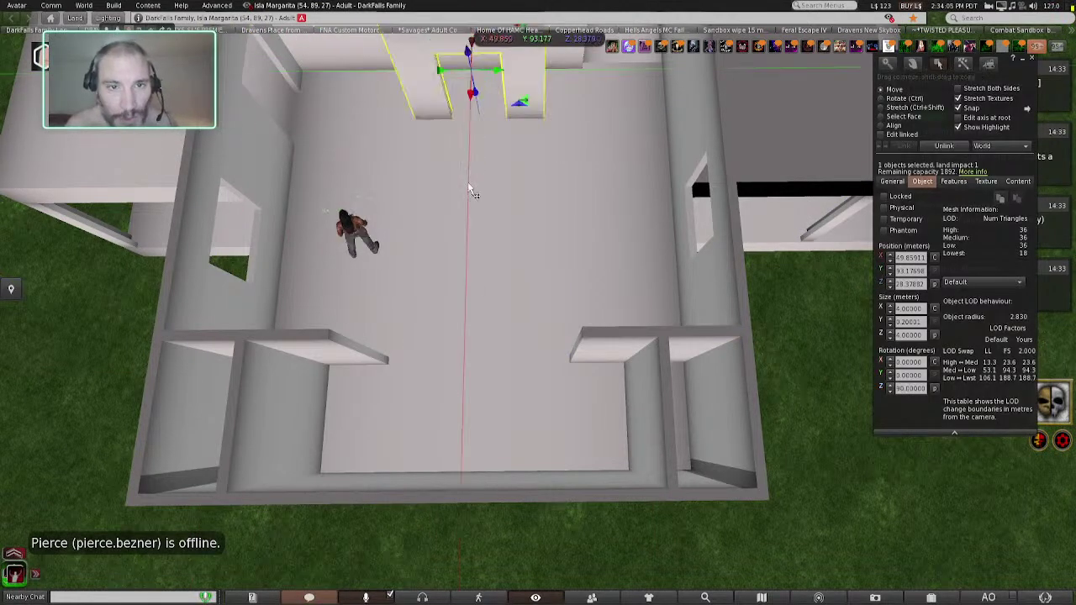
# - Copy the partition piece's X position, 57.06164 m, to the doorway panel to align it with the partition
pyautogui.click(607, 336)
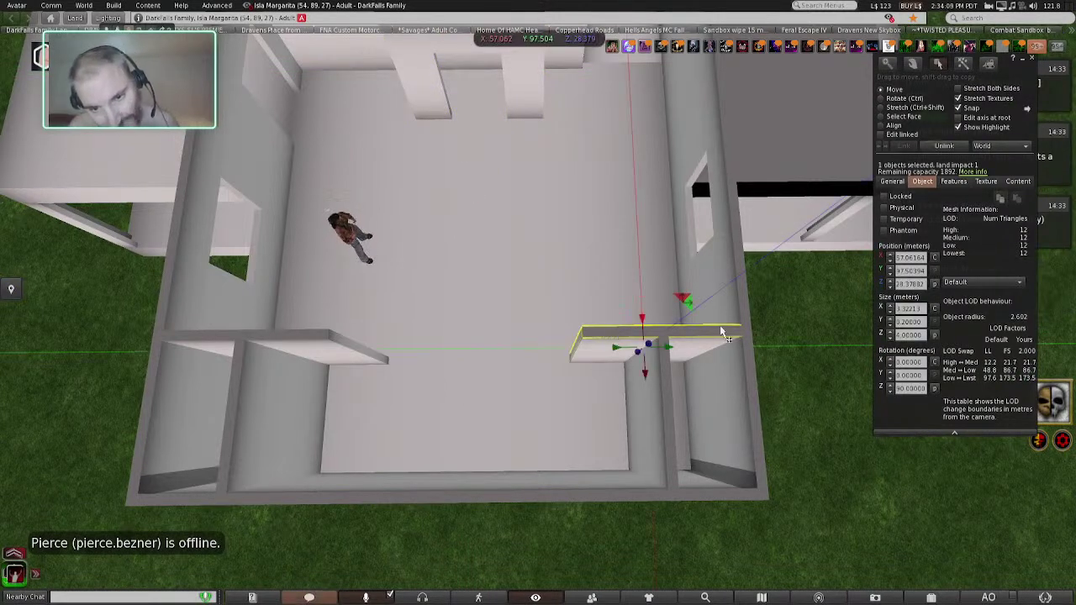
pyautogui.click(910, 257)
pyautogui.hotkey('ctrl', 'c')
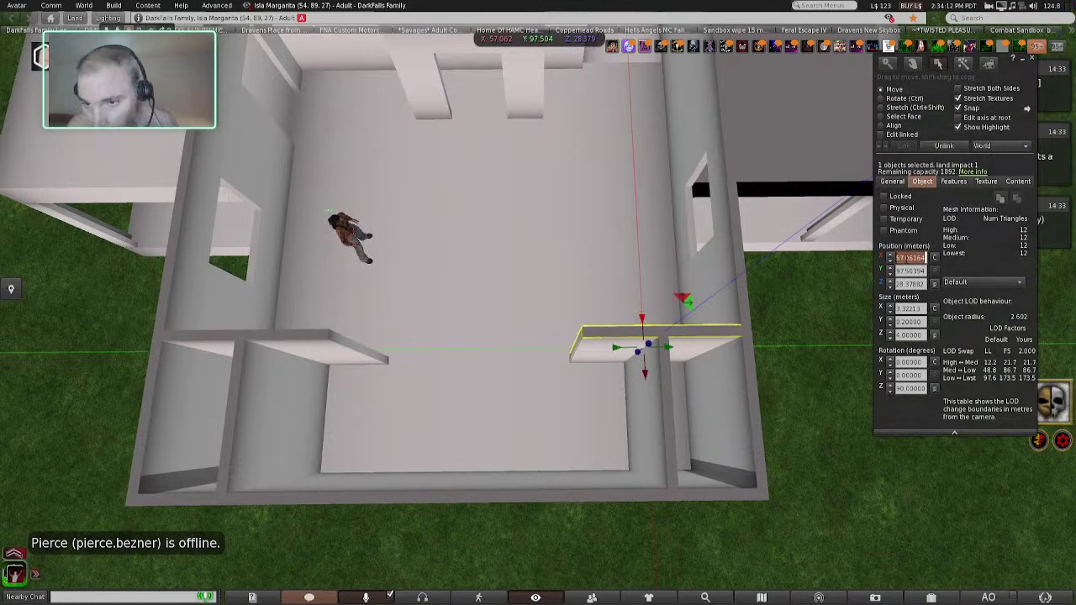
pyautogui.rightClick(912, 258)
pyautogui.click(921, 286)
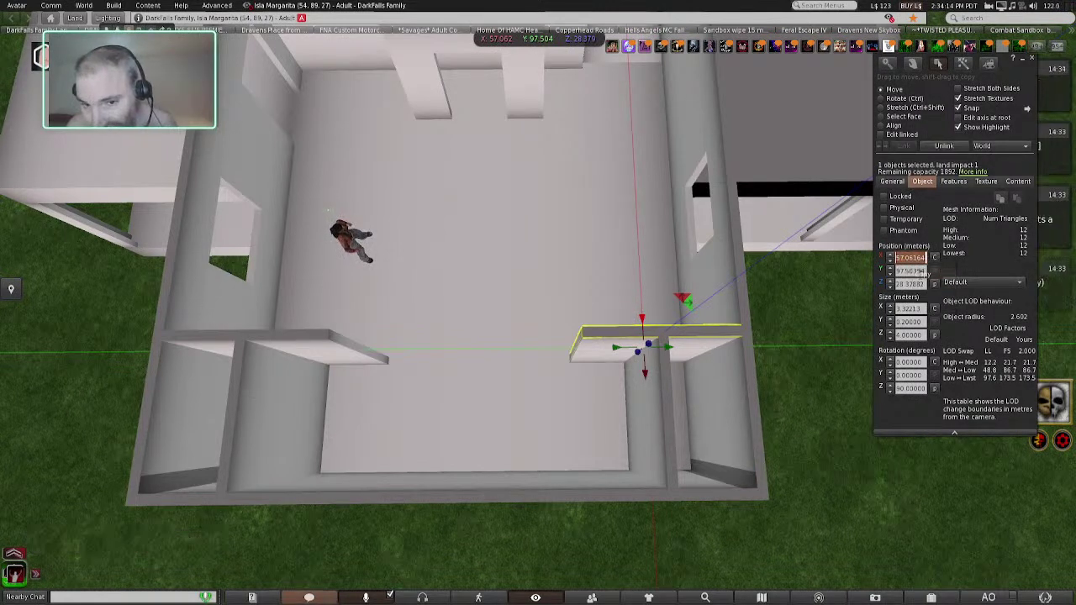
pyautogui.click(527, 81)
pyautogui.click(910, 258)
pyautogui.rightClick(914, 257)
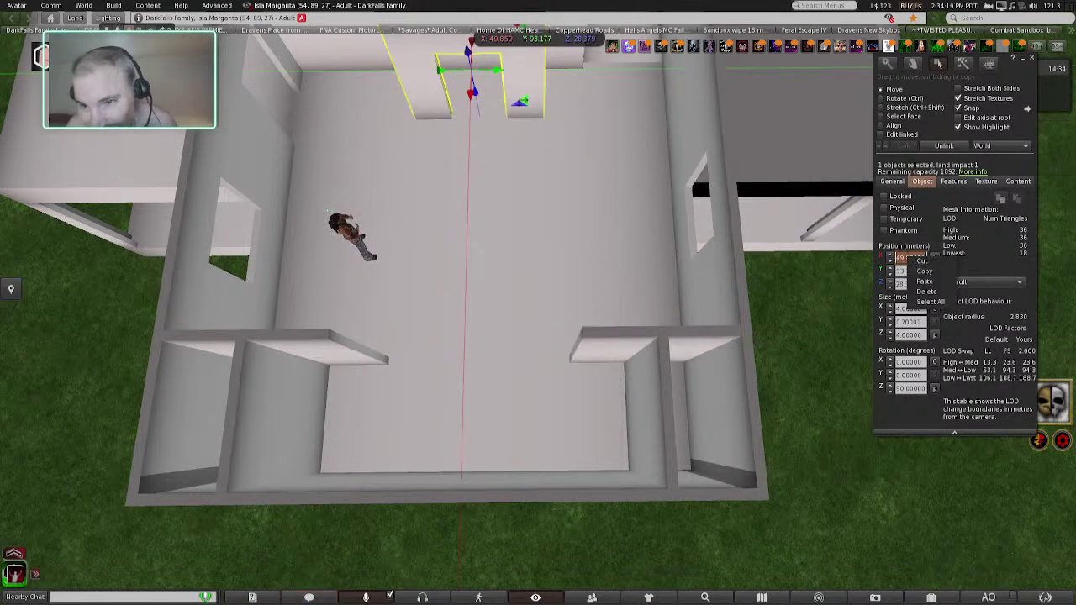
pyautogui.click(924, 282)
pyautogui.press('Return')
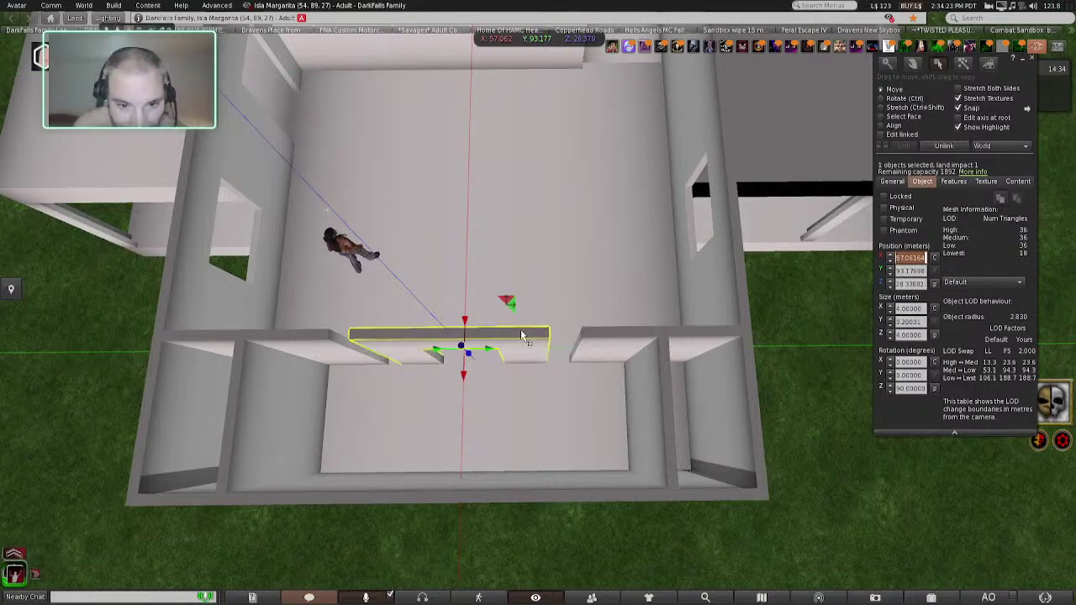
# - Move the doorway panel along Y to about 93.852 m against one partition piece and stretch it to about 5.119 m to close the remaining gap
pyautogui.moveTo(496, 357); pyautogui.dragTo(521, 355)
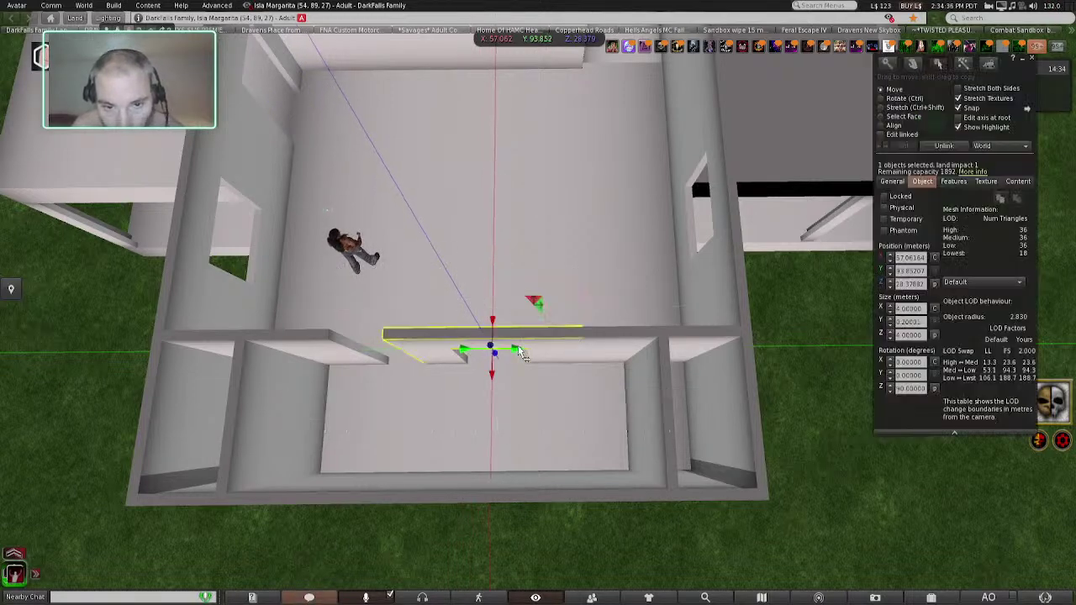
pyautogui.click(880, 108)
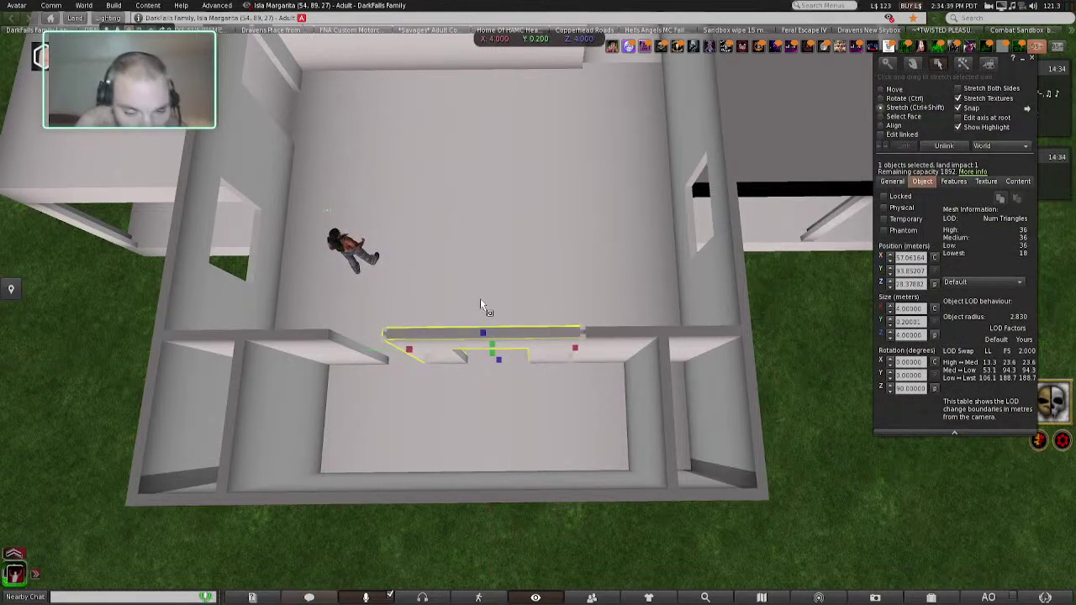
pyautogui.moveTo(409, 349); pyautogui.dragTo(365, 358)
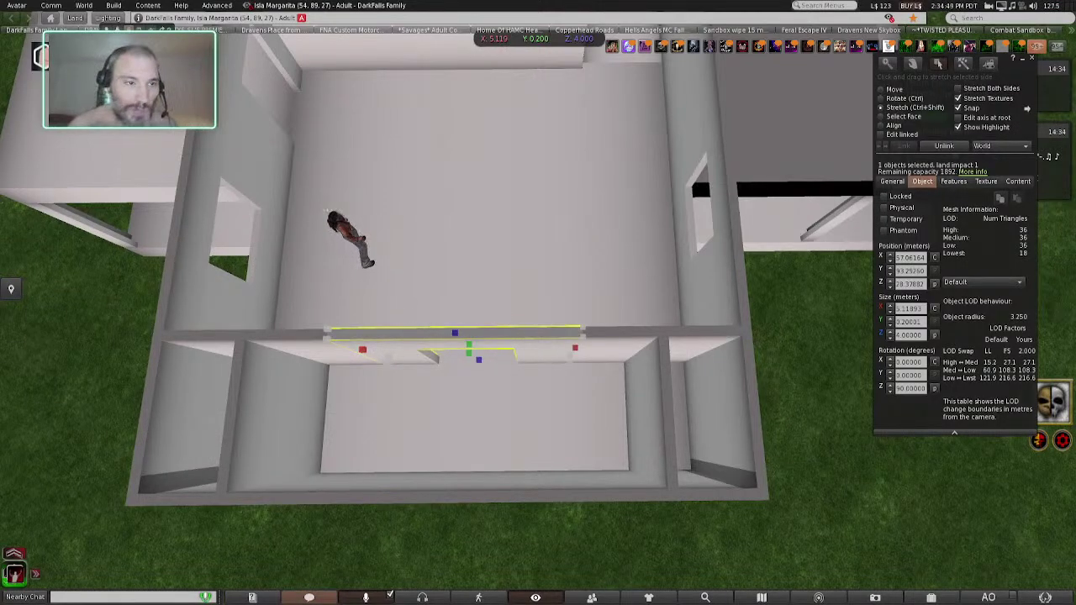
pyautogui.keyDown('ctrl'); pyautogui.keyDown('alt'); pyautogui.moveTo(479, 362); pyautogui.dragTo(479, 273); pyautogui.keyUp('alt'); pyautogui.keyUp('ctrl')
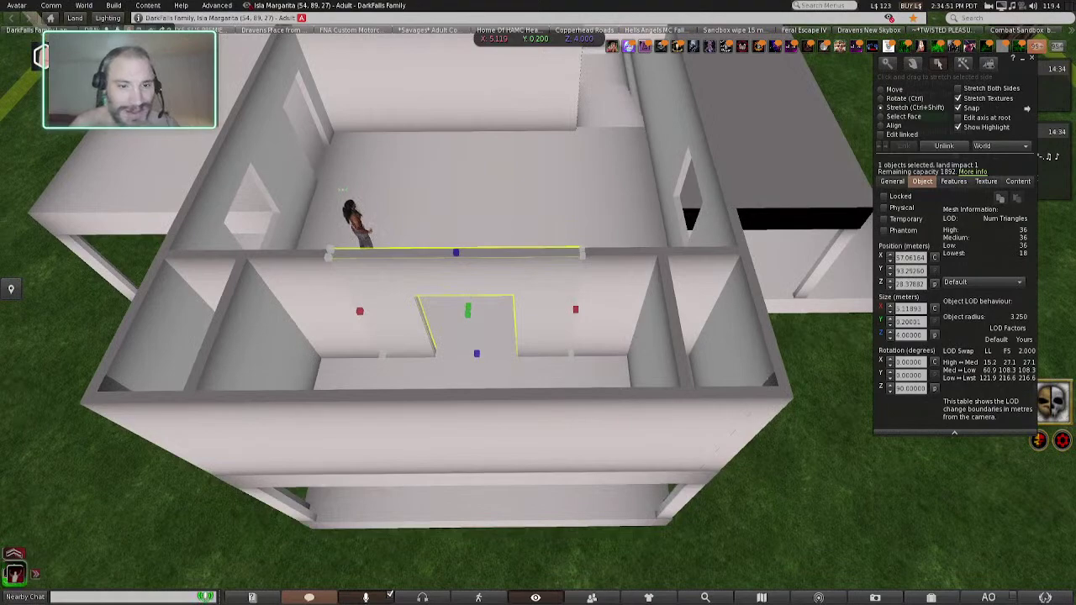
# - Shorten the doorway panel's X size to about 5.106 m to trim its end against the neighbouring partition piece
pyautogui.keyDown('ctrl'); pyautogui.keyDown('alt'); pyautogui.moveTo(479, 319); pyautogui.dragTo(181, 315); pyautogui.keyUp('alt'); pyautogui.keyUp('ctrl')
pyautogui.keyDown('ctrl'); pyautogui.keyDown('alt'); pyautogui.keyDown('shift'); pyautogui.moveTo(600, 318); pyautogui.dragTo(672, 315); pyautogui.keyUp('shift'); pyautogui.keyUp('alt'); pyautogui.keyUp('ctrl')
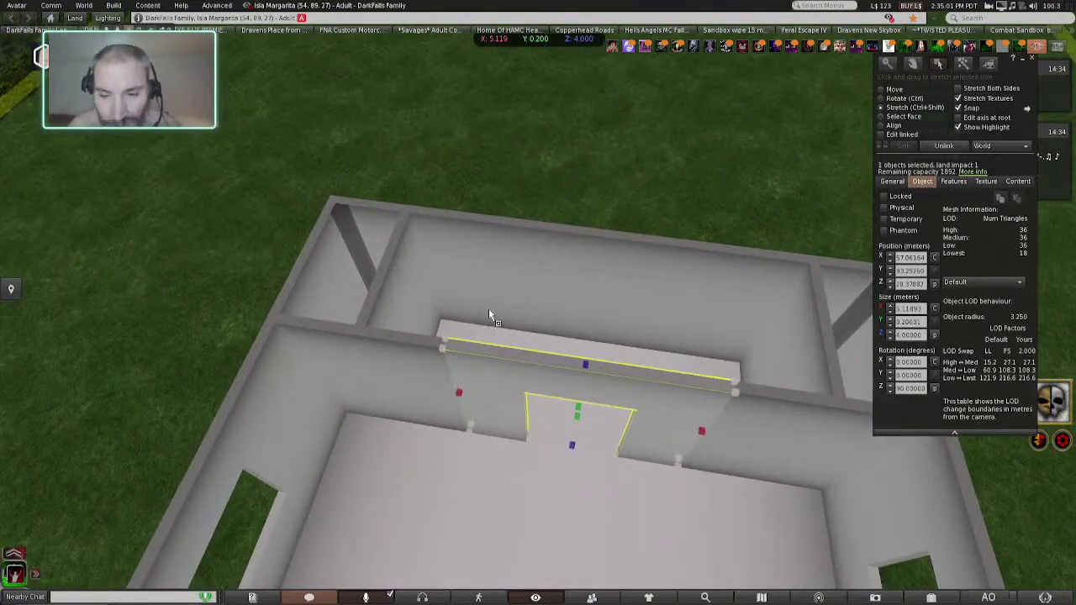
pyautogui.moveTo(705, 436); pyautogui.dragTo(700, 431)
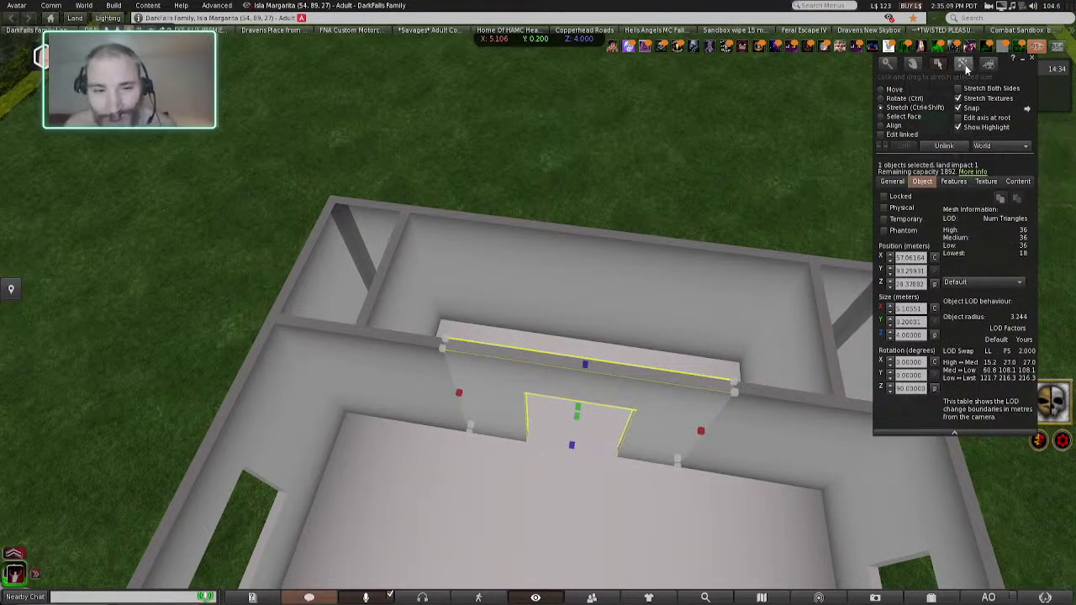
# - Copy the side partition of the end room along Y to about 90.218 m and rotate the copy to 90° about X so it lies flat
pyautogui.rightClick(826, 351)
pyautogui.click(850, 380)
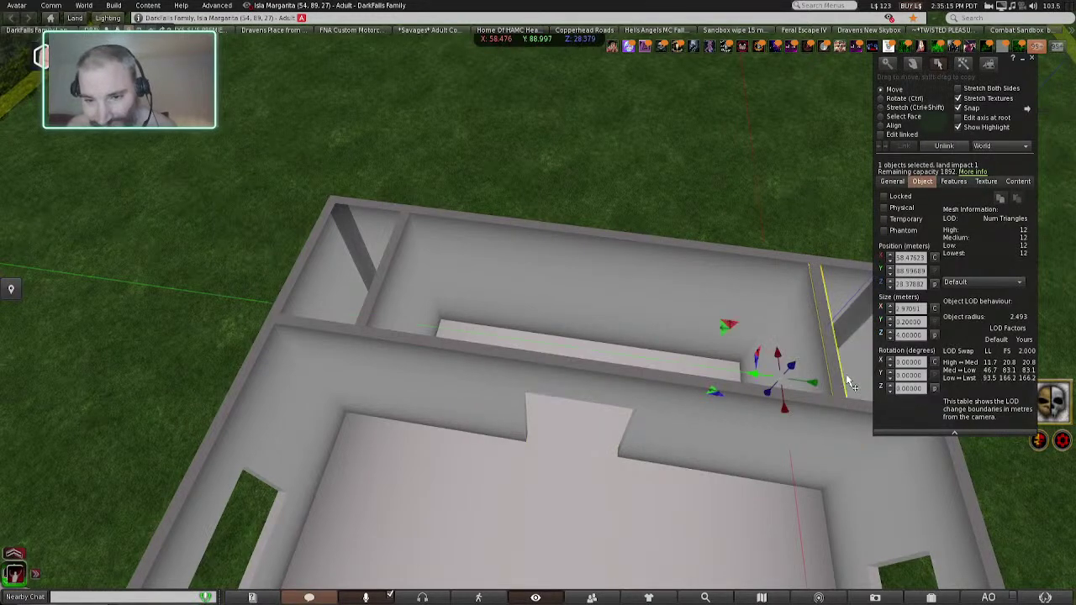
pyautogui.moveTo(745, 372); pyautogui.dragTo(841, 386)
pyautogui.press('ctrl')
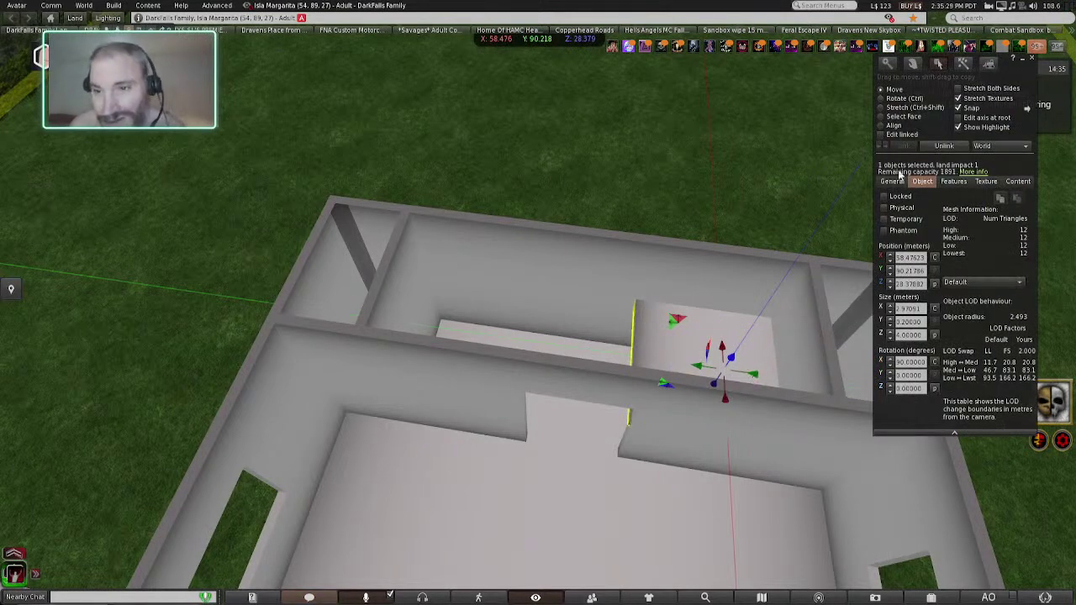
# - Shrink the flat panel's X size to about 0.909 m from the doorway partition side, making a narrow slab
pyautogui.click(882, 109)
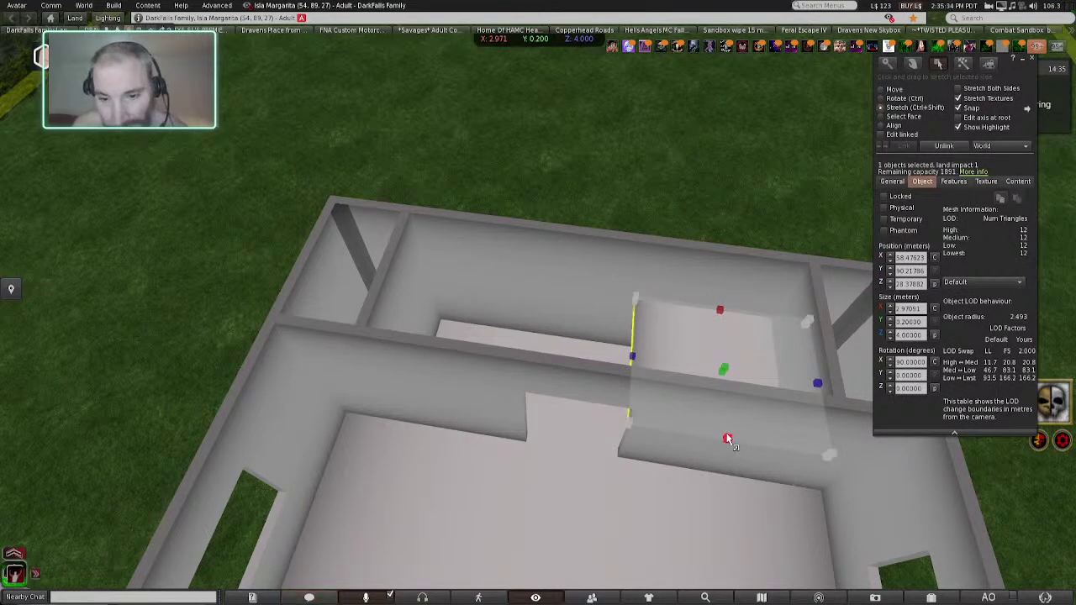
pyautogui.moveTo(726, 436); pyautogui.dragTo(740, 355)
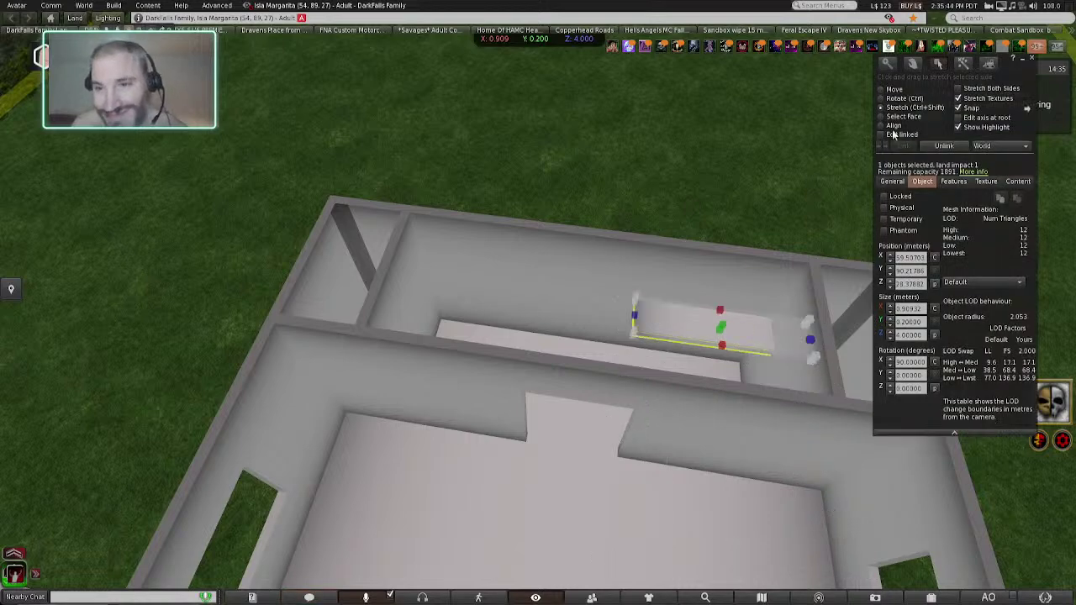
pyautogui.click(881, 89)
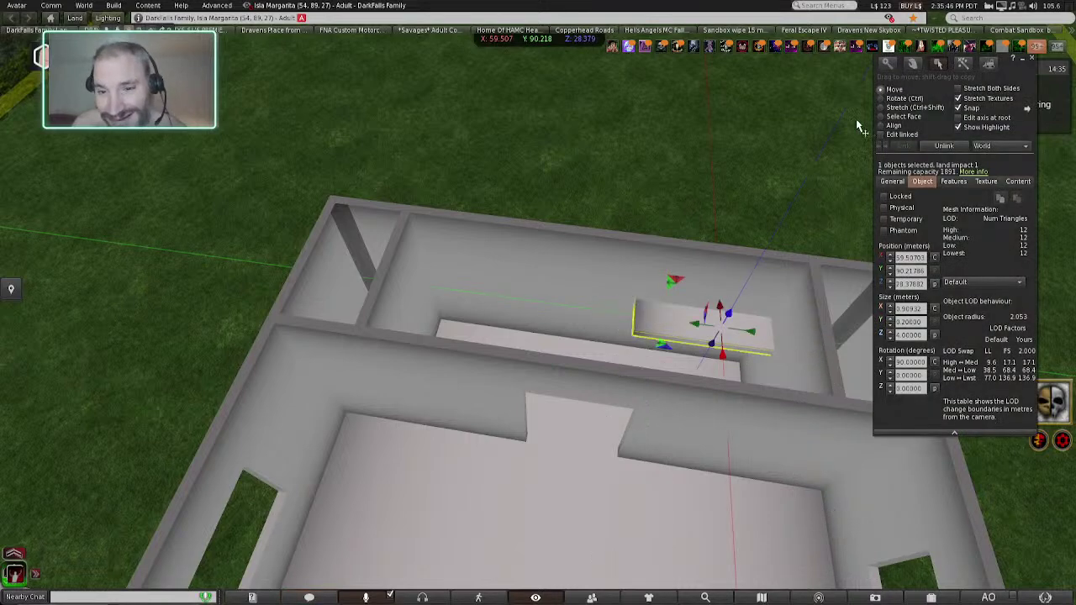